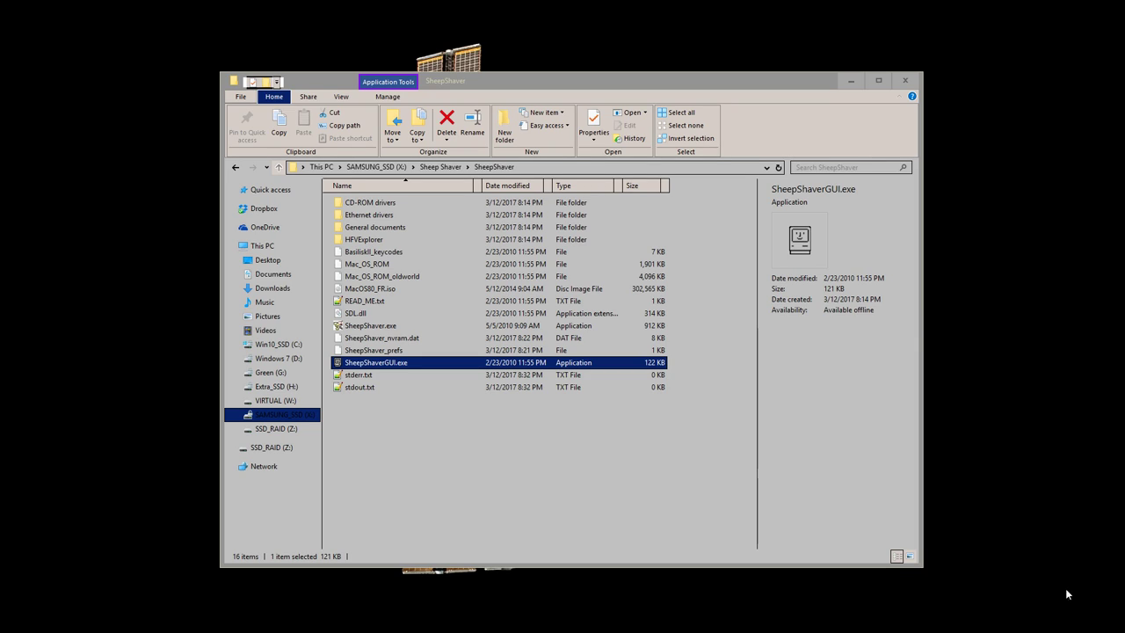
- Examine the two Mac OS ROM files, the MacOS80_FR.iso disc image and SheepShaverGUI.exe in the SheepShaver folder
{"action": "left_click", "coordinate": [710, 416]}
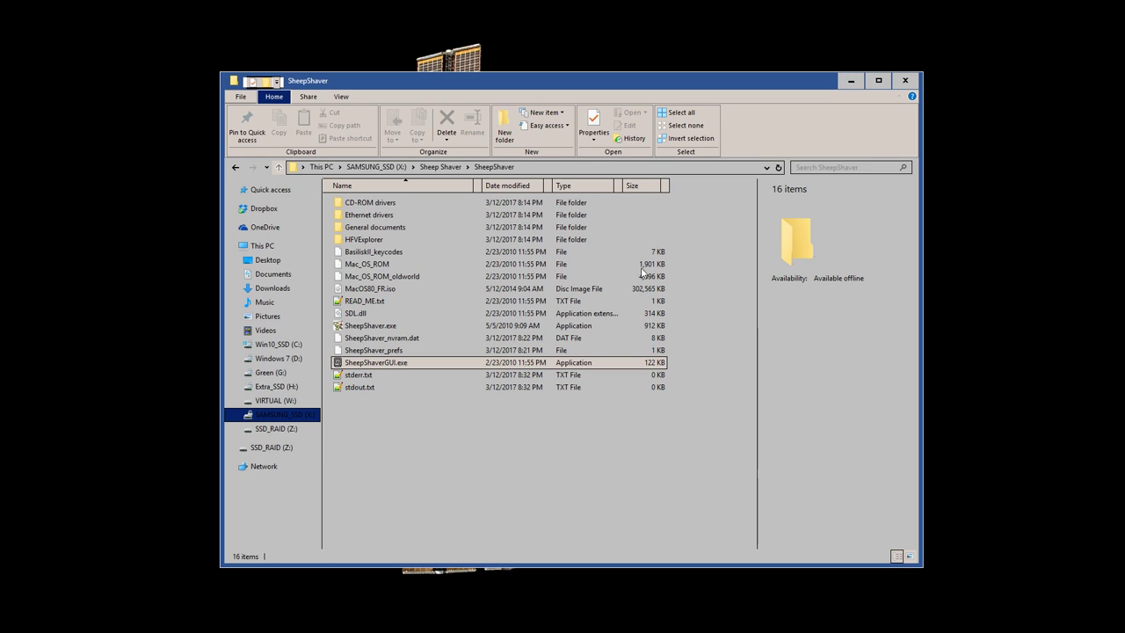
{"action": "left_click", "coordinate": [408, 265]}
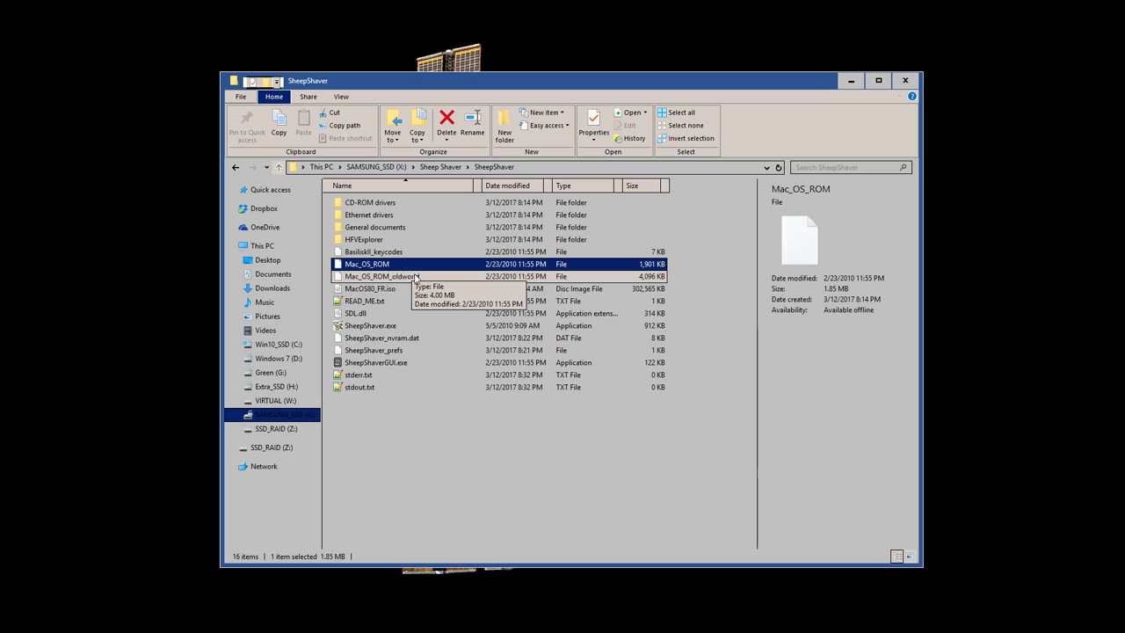
{"action": "key", "text": "Down"}
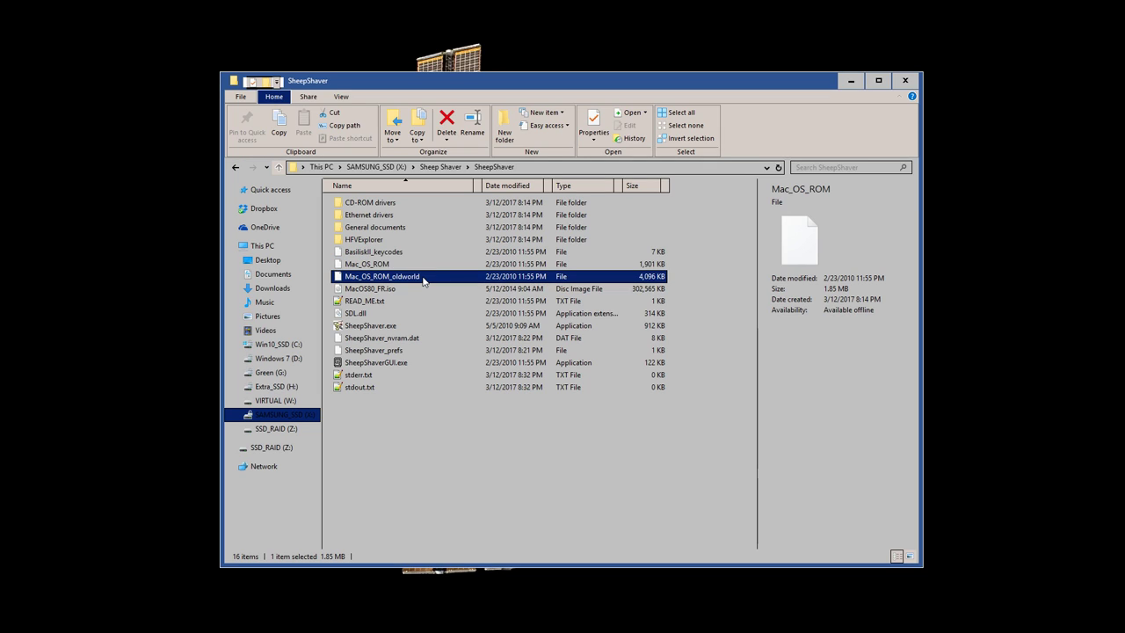
{"action": "key", "text": "Up"}
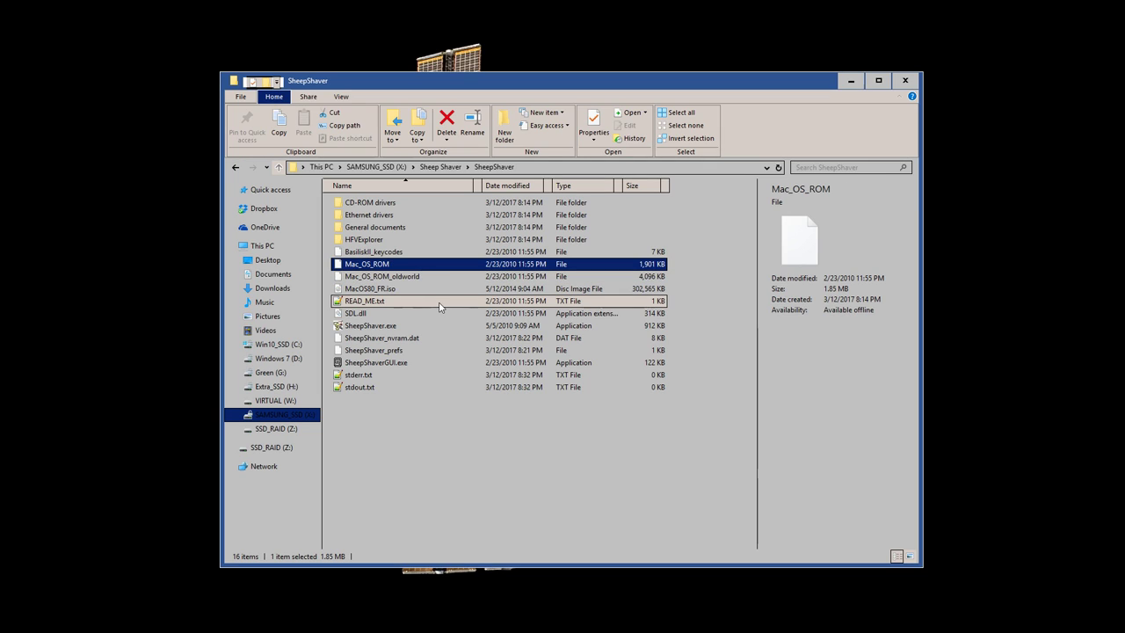
{"action": "left_click", "coordinate": [440, 290]}
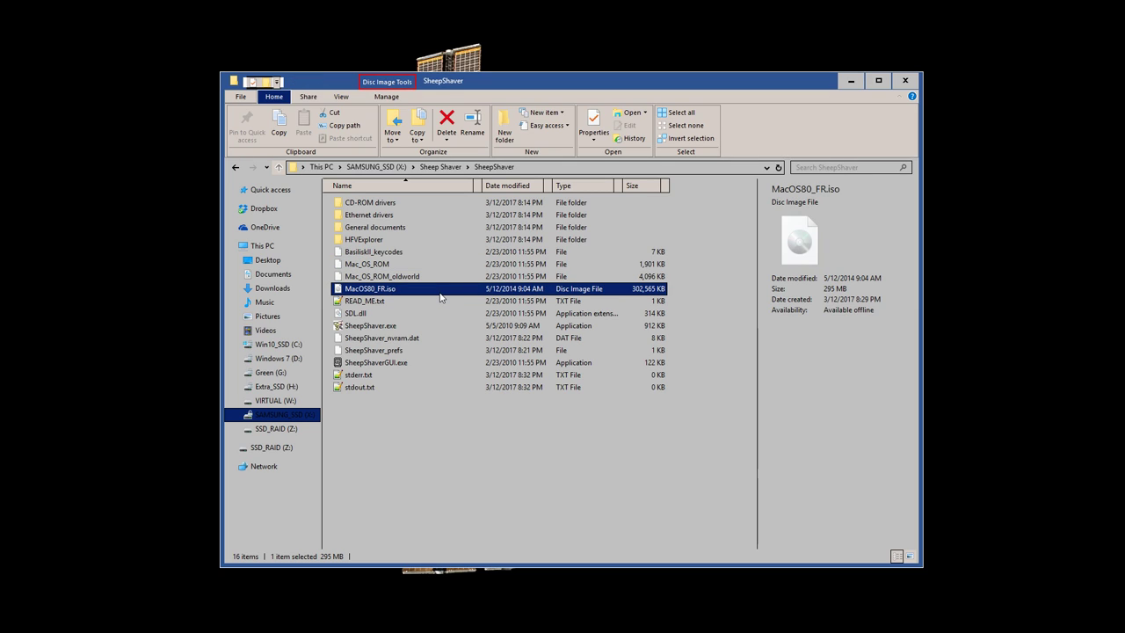
{"action": "left_click", "coordinate": [430, 363]}
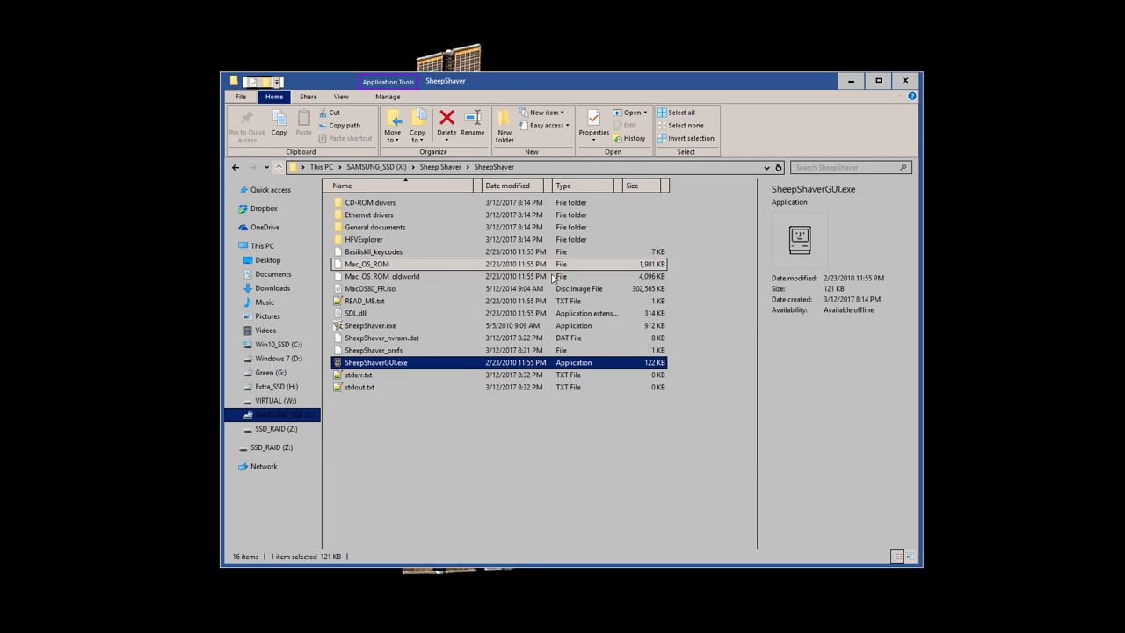
{"action": "left_click", "coordinate": [523, 449]}
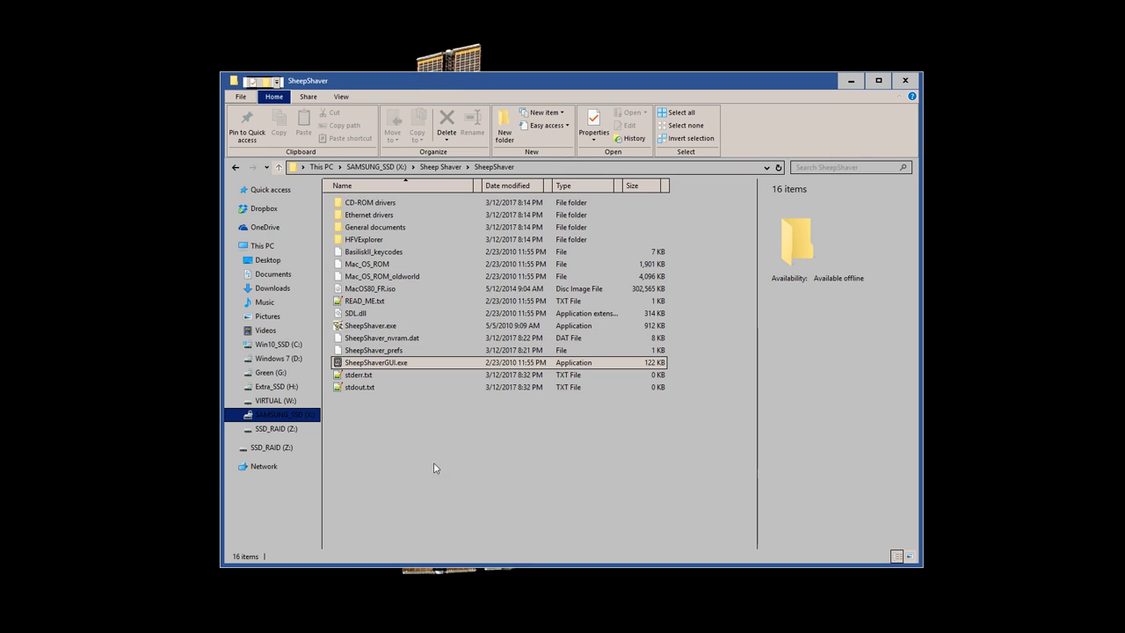
- Launch SheepShaverGUI.exe and start creating a hardfile with a size of 80 MB
{"action": "double_click", "coordinate": [389, 363]}
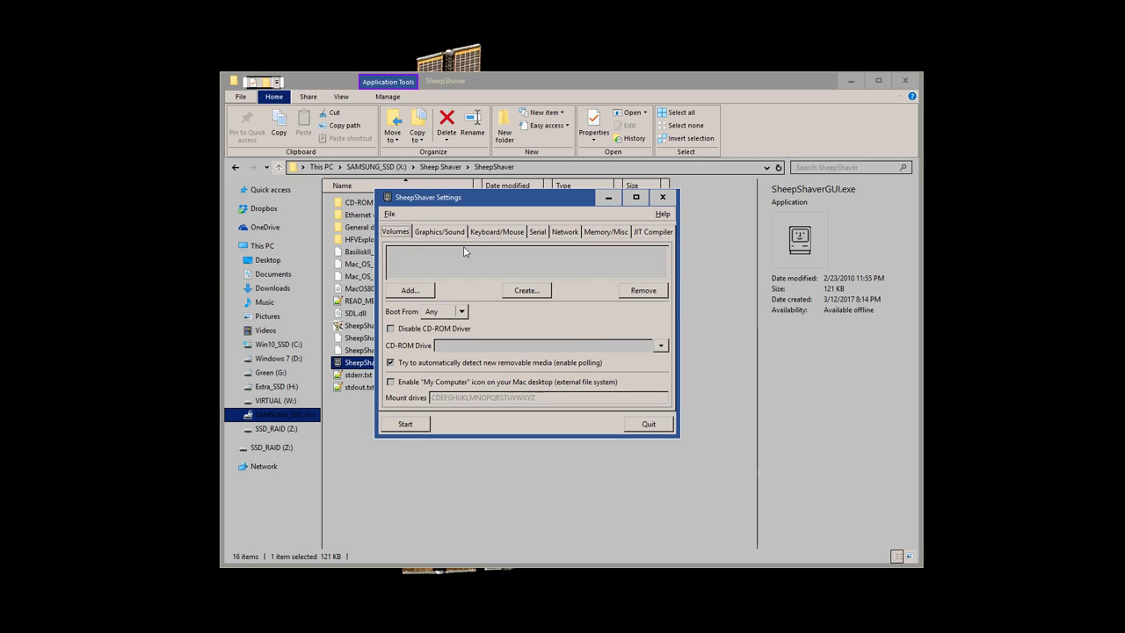
{"action": "left_click", "coordinate": [527, 289]}
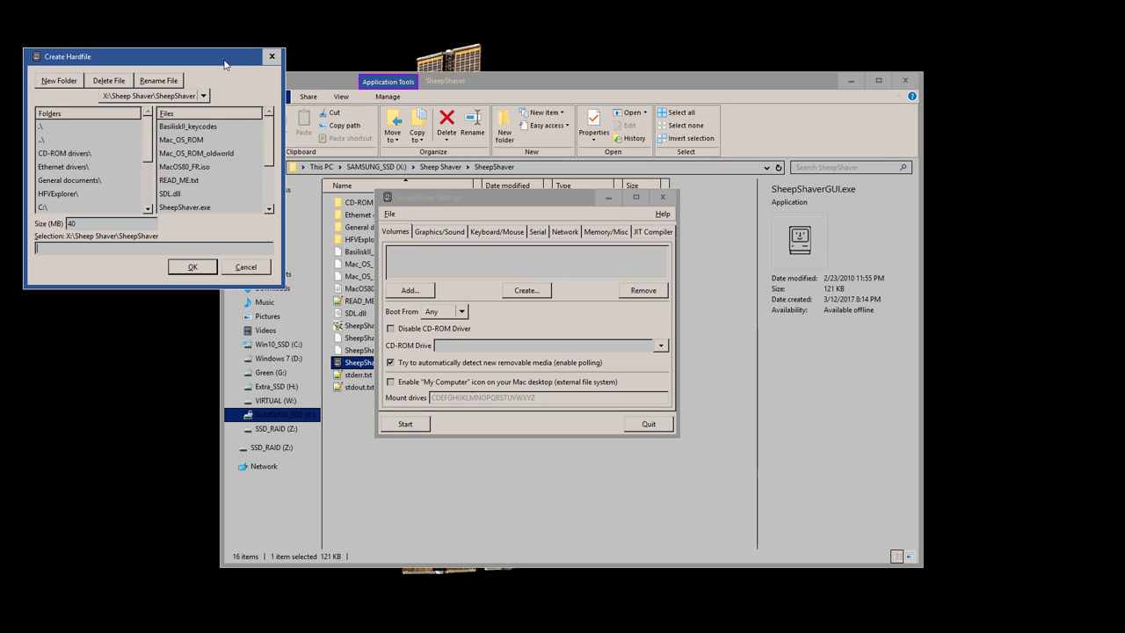
{"action": "left_click_drag", "start_coordinate": [224, 66], "coordinate": [593, 215]}
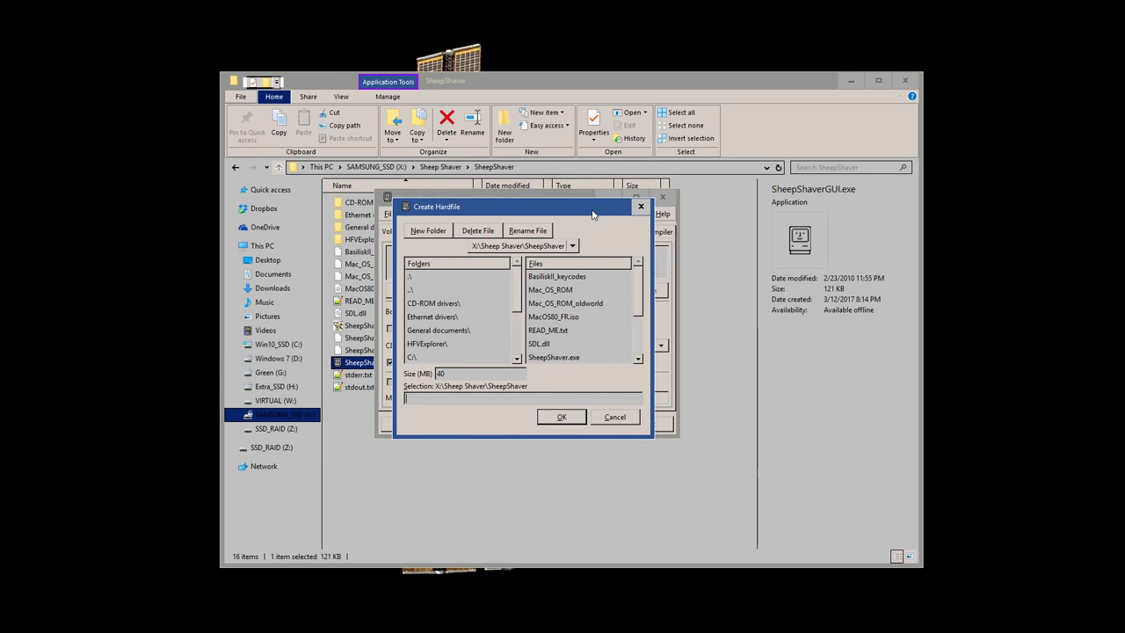
{"action": "left_click_drag", "start_coordinate": [593, 215], "coordinate": [677, 221]}
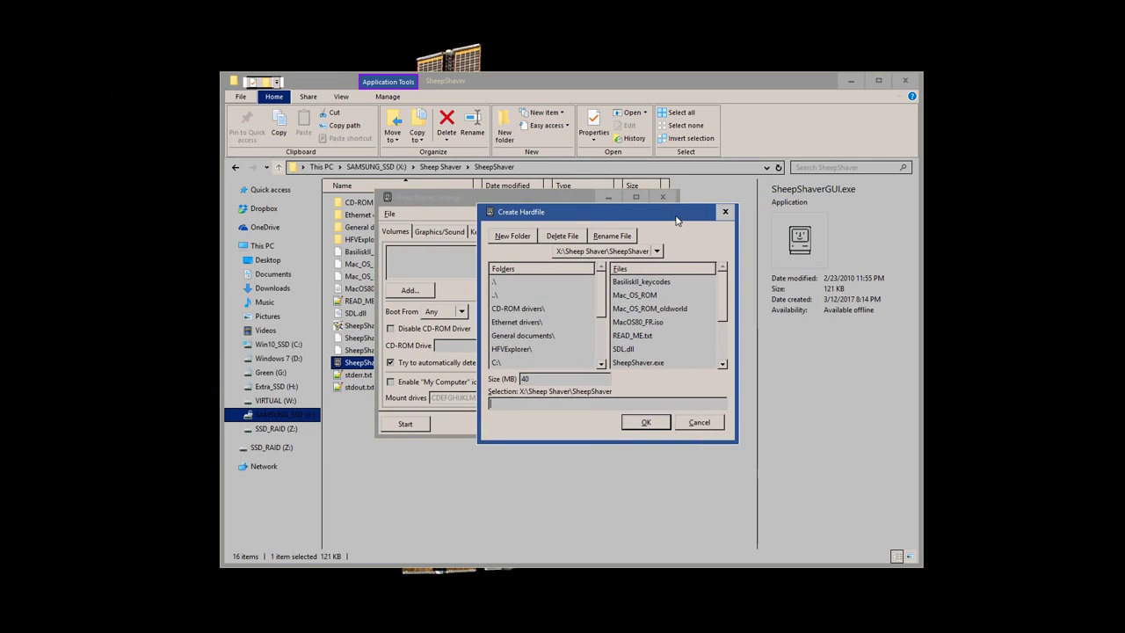
{"action": "double_click", "coordinate": [536, 379]}
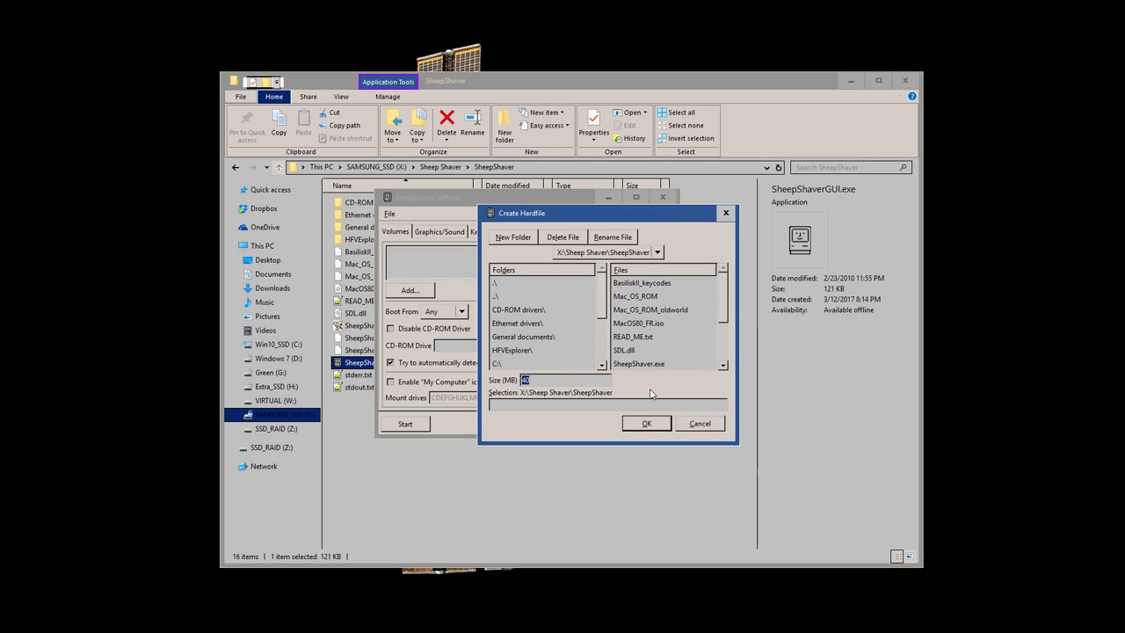
{"action": "type", "text": "80"}
- Name the hardfile SSD and create it in the SheepShaver folder
{"action": "left_click", "coordinate": [558, 405]}
{"action": "type", "text": "HardDi"}
{"action": "key", "text": "BackSpace"}
{"action": "key", "text": "BackSpace"}
{"action": "key", "text": "BackSpace"}
{"action": "key", "text": "BackSpace"}
{"action": "key", "text": "BackSpace"}
{"action": "key", "text": "BackSpace"}
{"action": "type", "text": "SSD"}
{"action": "left_click", "coordinate": [648, 424]}
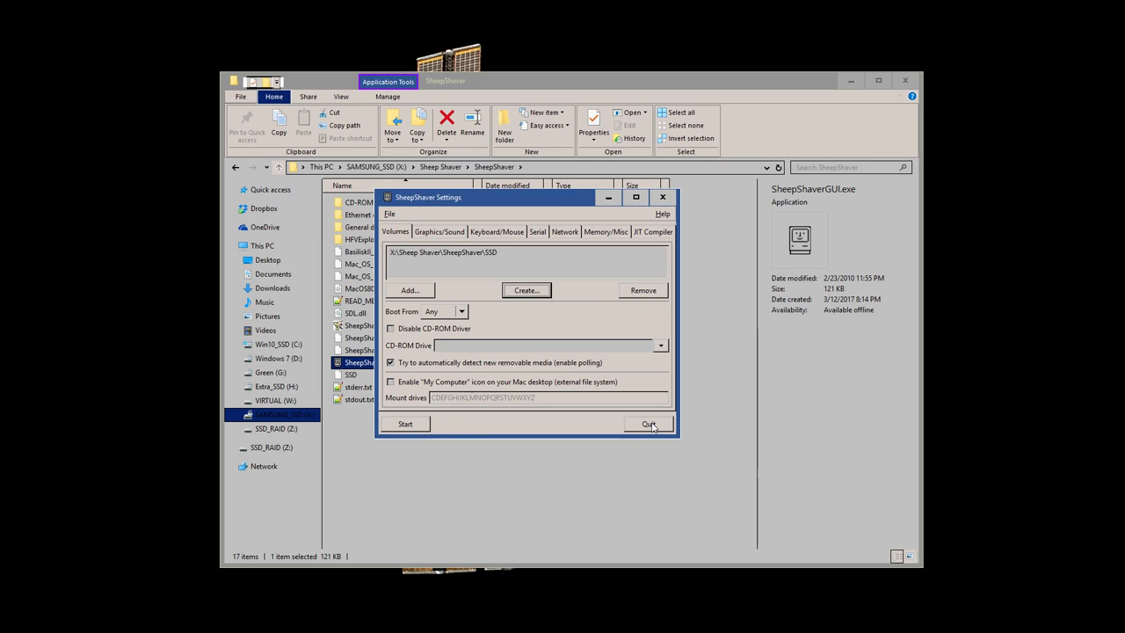
- Move the SheepShaver Settings window aside to check the new SSD file in the folder listing
{"action": "left_click_drag", "start_coordinate": [515, 207], "coordinate": [785, 435]}
{"action": "left_click_drag", "start_coordinate": [610, 403], "coordinate": [581, 398]}
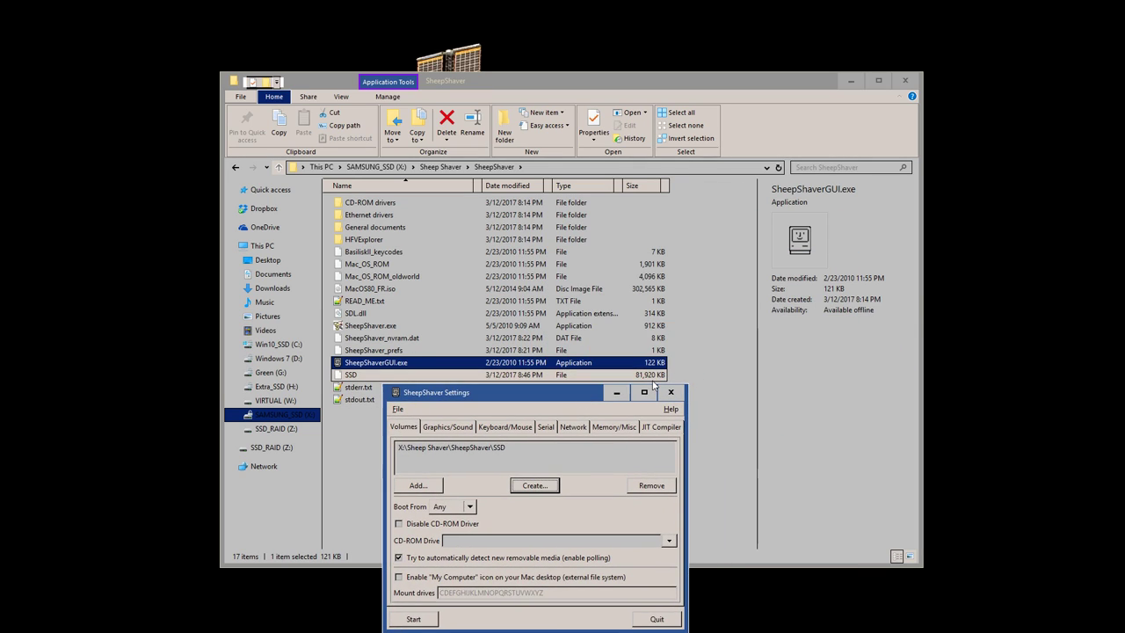
{"action": "left_click_drag", "start_coordinate": [590, 401], "coordinate": [591, 244]}
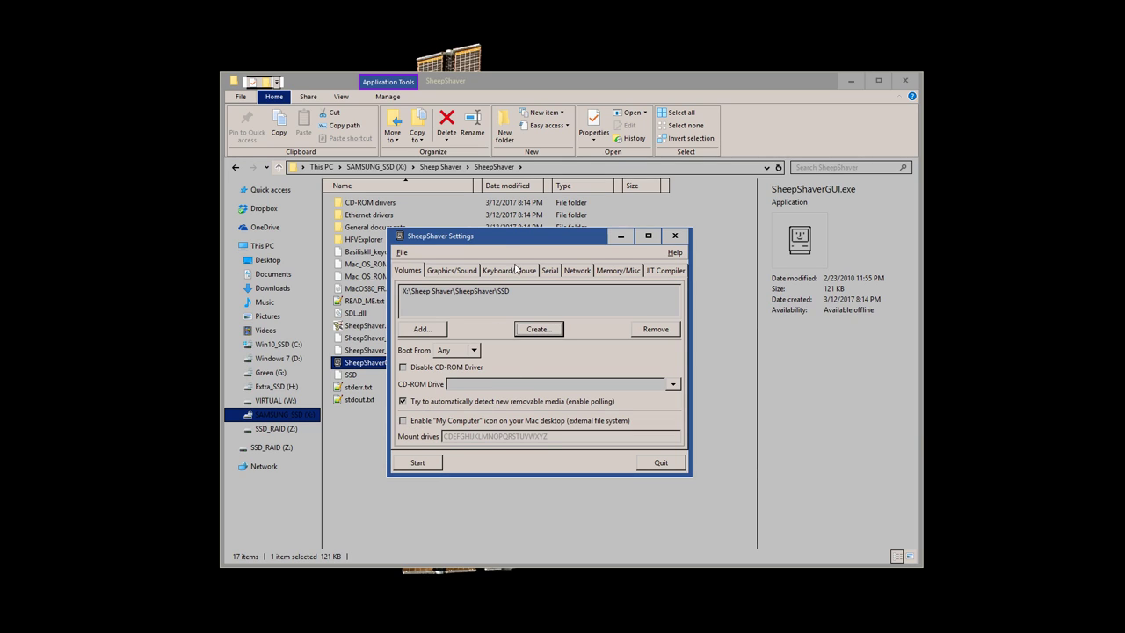
{"action": "left_click_drag", "start_coordinate": [505, 242], "coordinate": [535, 243]}
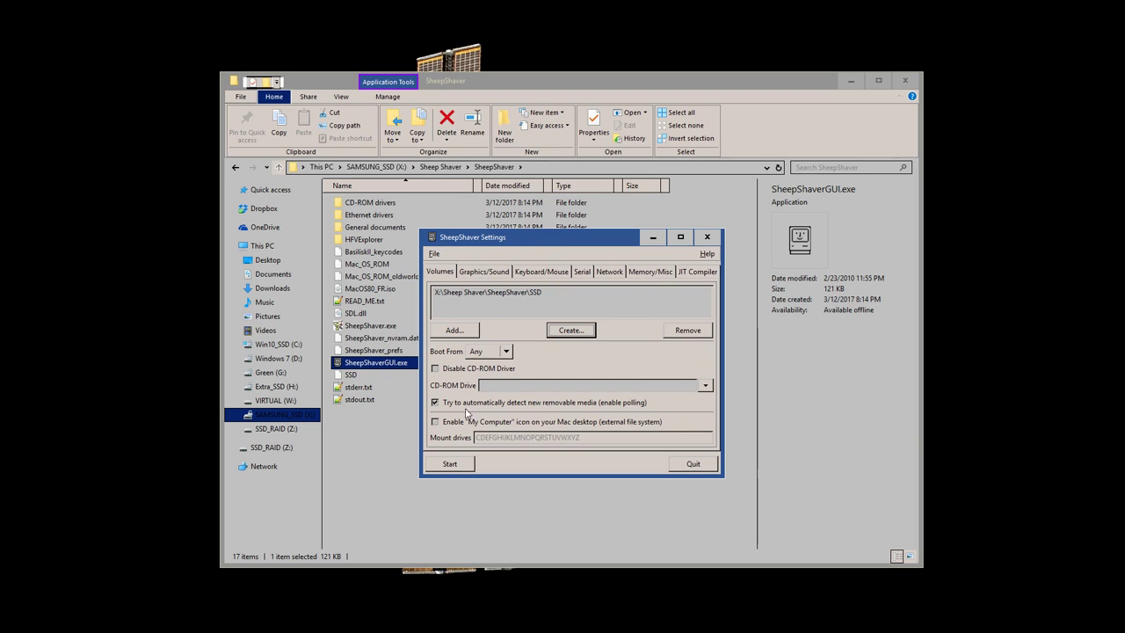
- Keep the boot source on Any and add MacOS80_FR.iso from the SheepShaver folder to the volumes
{"action": "left_click", "coordinate": [508, 353]}
{"action": "left_click", "coordinate": [520, 362]}
{"action": "left_click", "coordinate": [462, 335]}
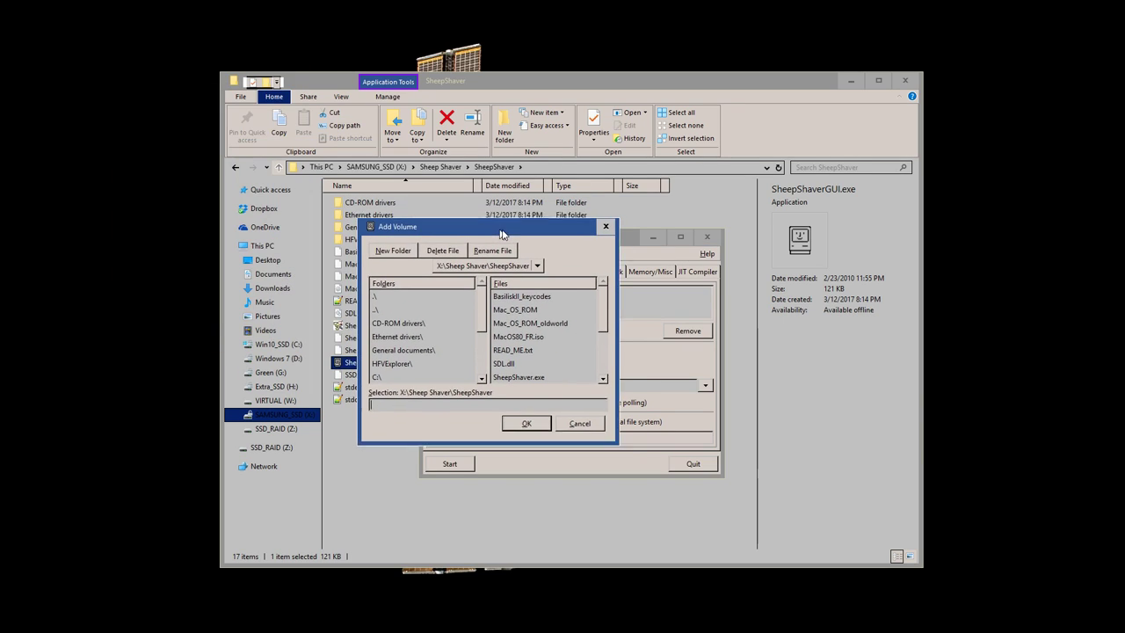
{"action": "scroll", "coordinate": [580, 325], "scroll_direction": "down", "scroll_amount": 2}
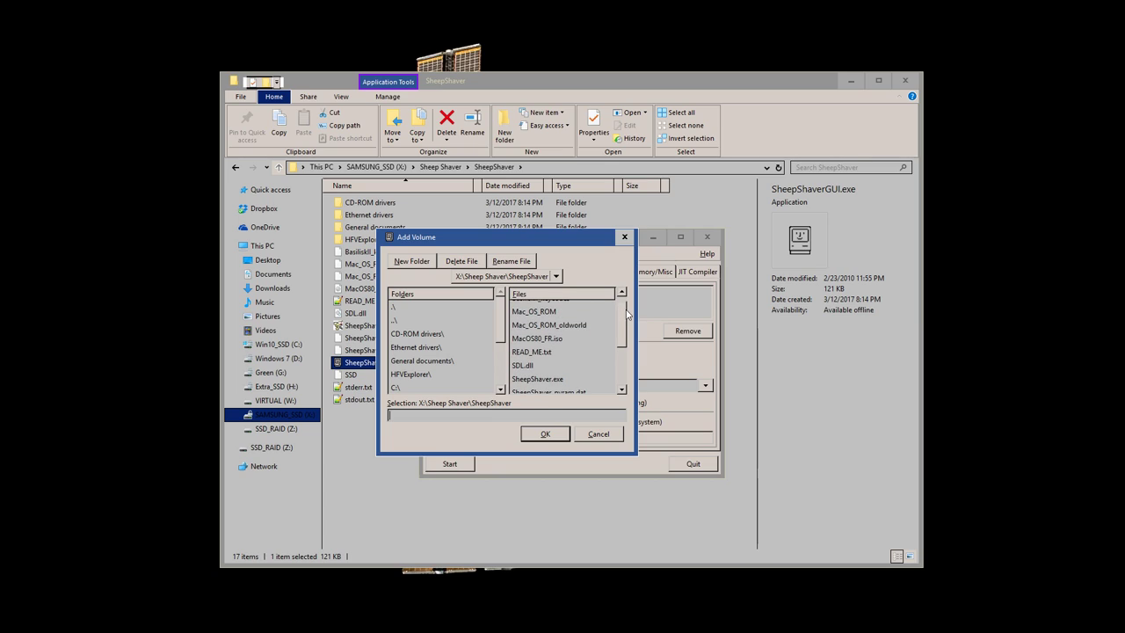
{"action": "left_click", "coordinate": [538, 339]}
{"action": "left_click", "coordinate": [545, 434]}
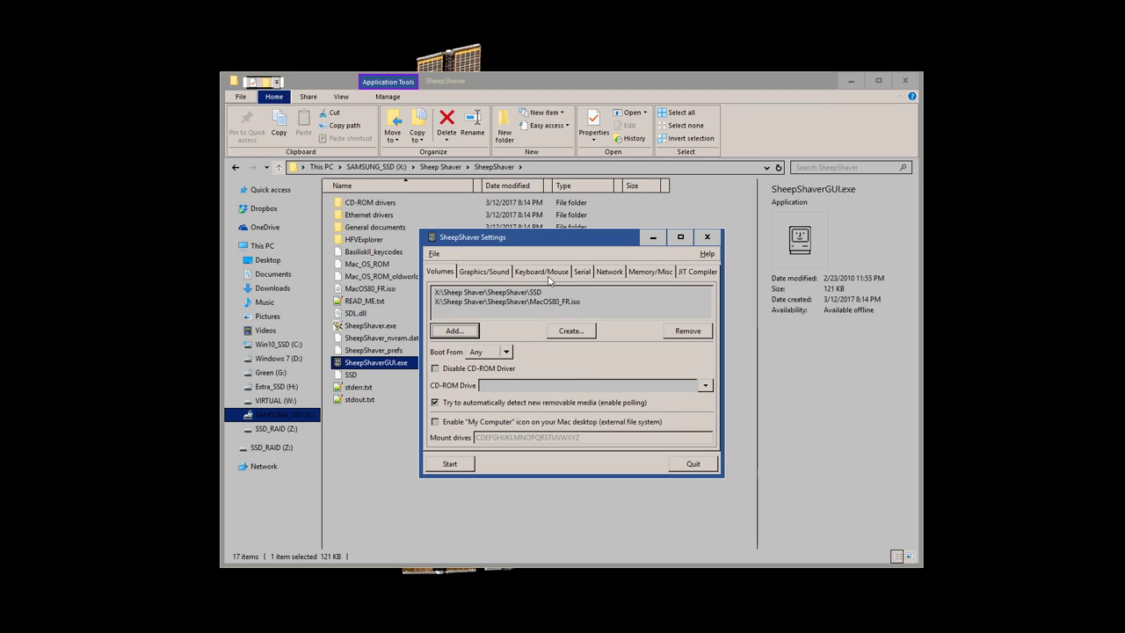
- Review the Graphics/Sound settings with the available window refresh rates, and the keyboard/mouse, serial and network settings
{"action": "left_click", "coordinate": [484, 272]}
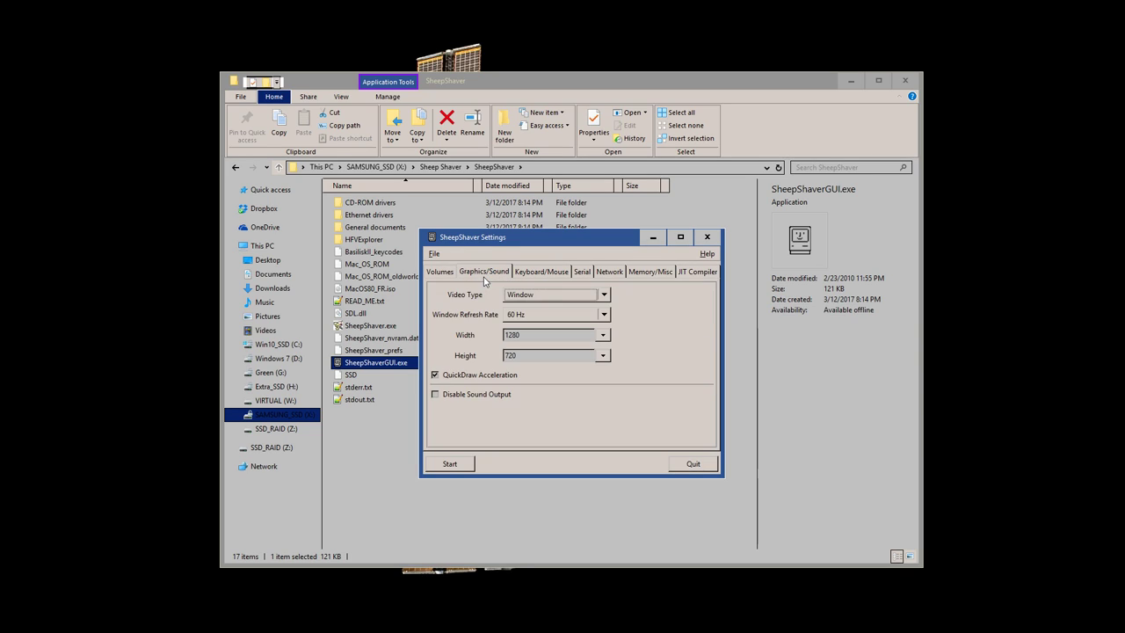
{"action": "left_click", "coordinate": [604, 314]}
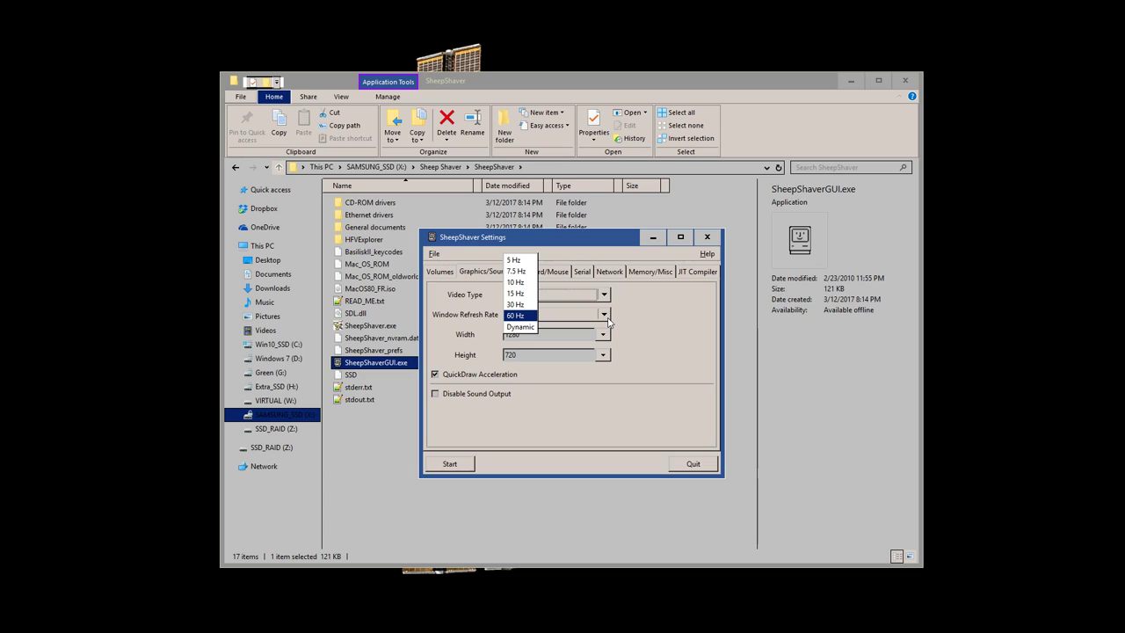
{"action": "left_click", "coordinate": [663, 333]}
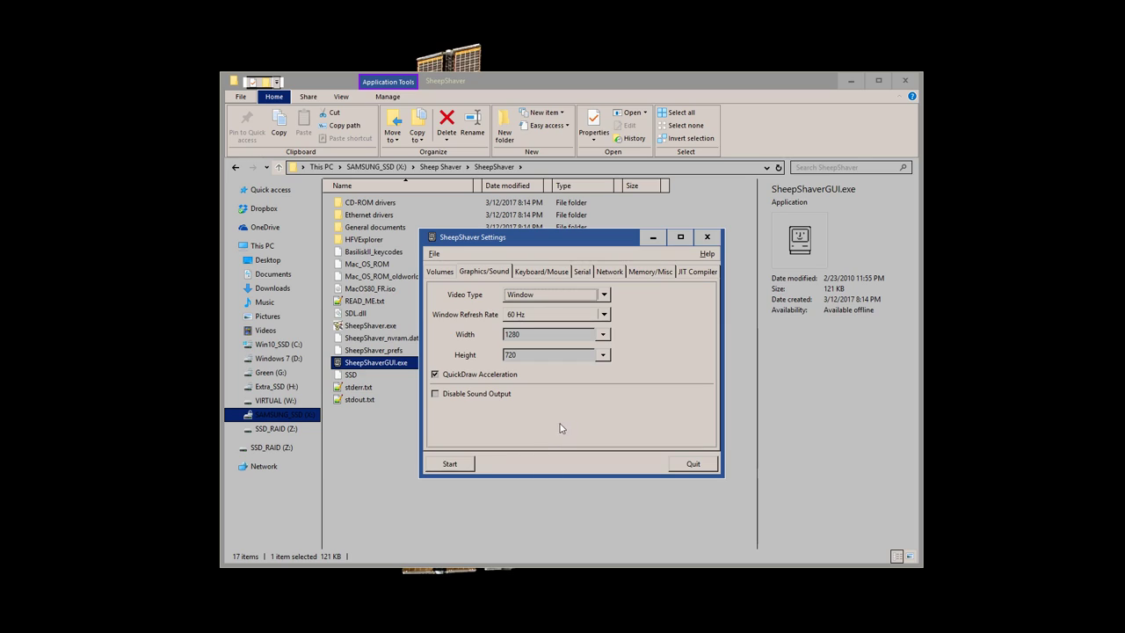
{"action": "left_click", "coordinate": [547, 272]}
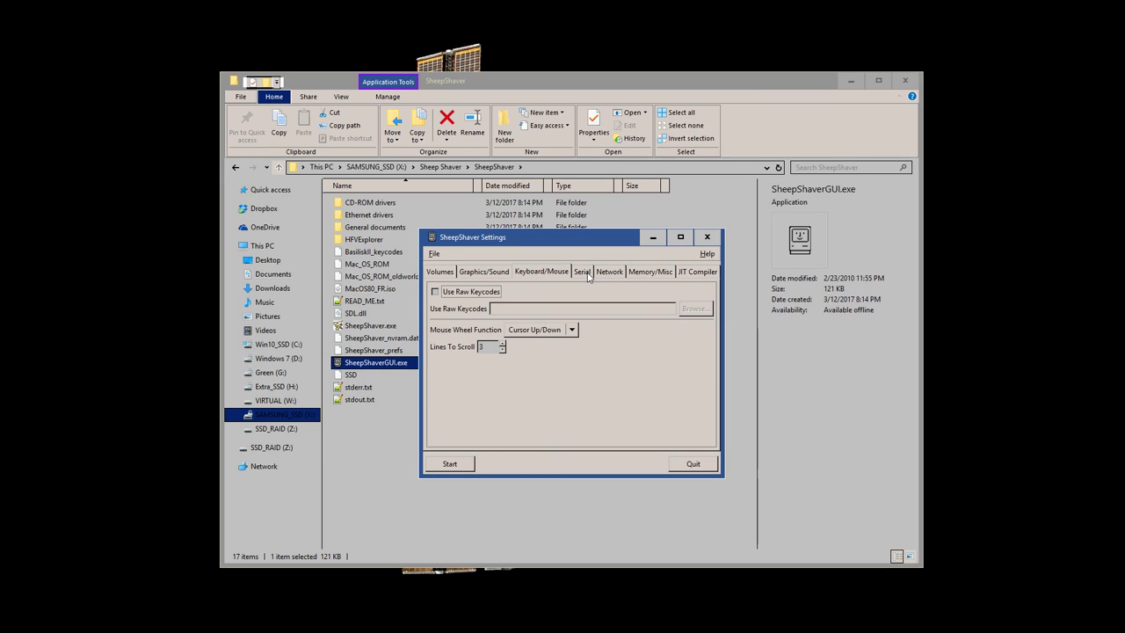
{"action": "left_click", "coordinate": [582, 272]}
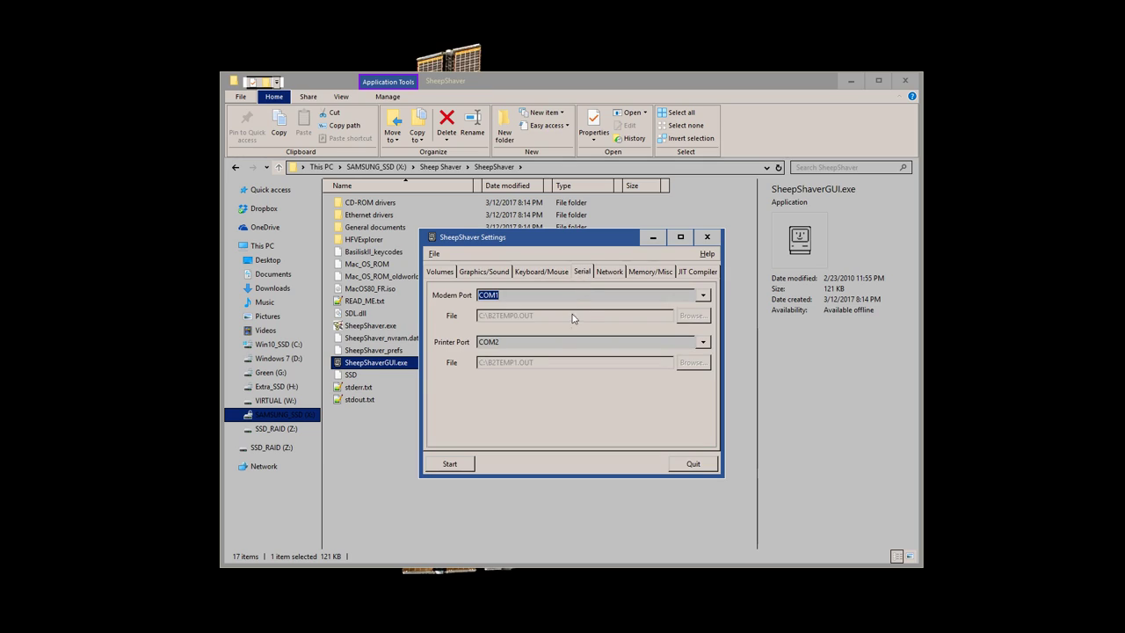
{"action": "left_click", "coordinate": [619, 272]}
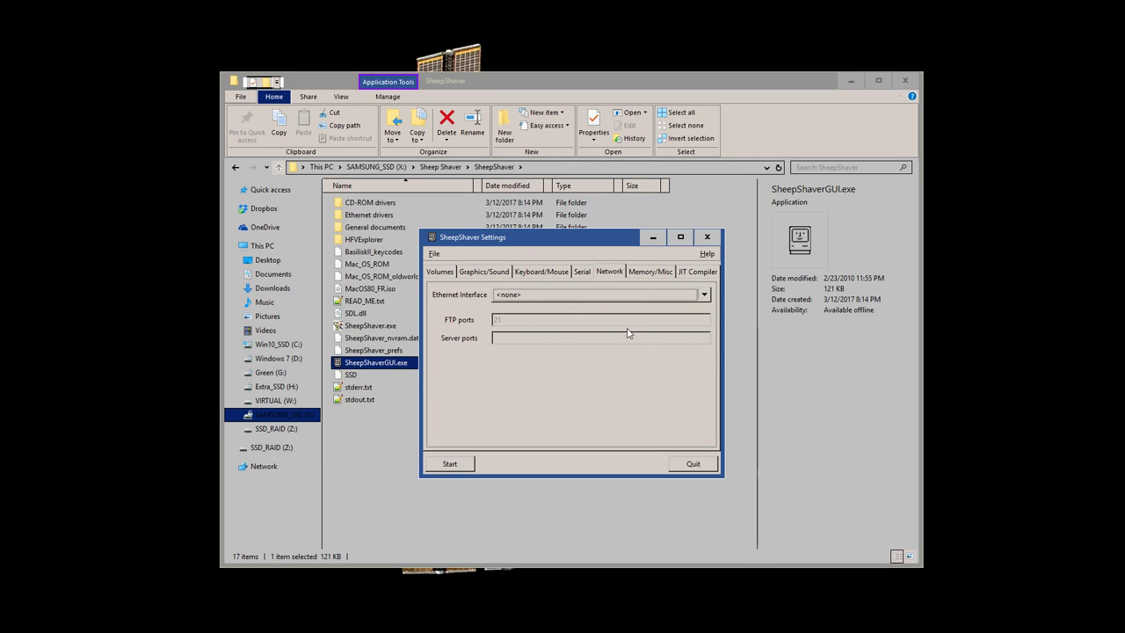
- Check the memory and JIT compiler settings and return through the other settings pages to the volume list
{"action": "left_click", "coordinate": [654, 275]}
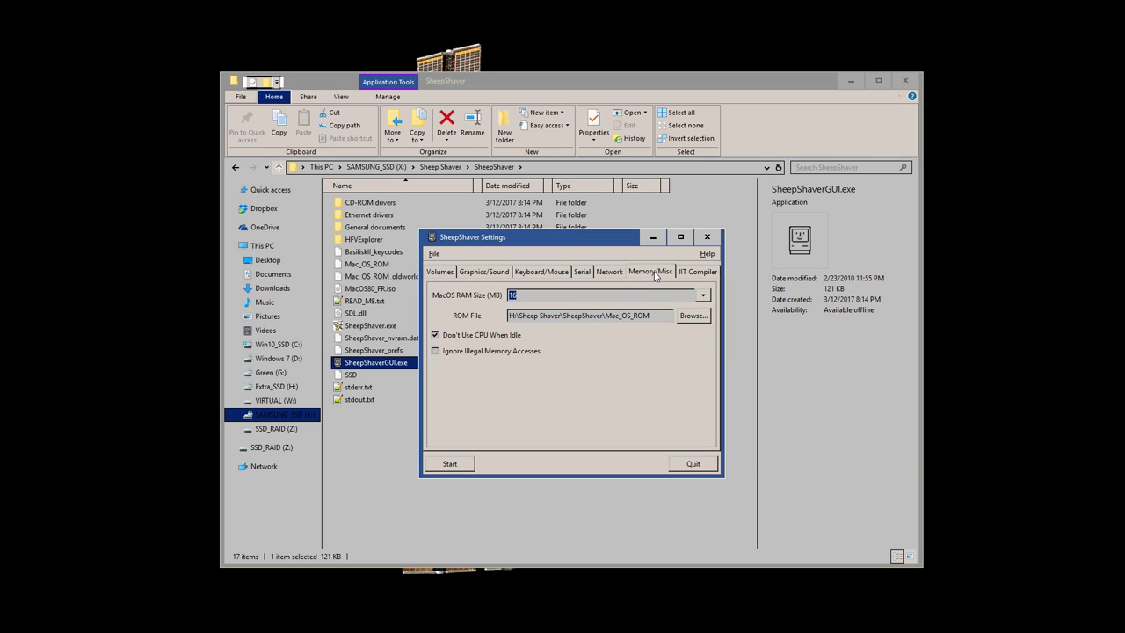
{"action": "type", "text": "2"}
{"action": "left_click", "coordinate": [689, 280]}
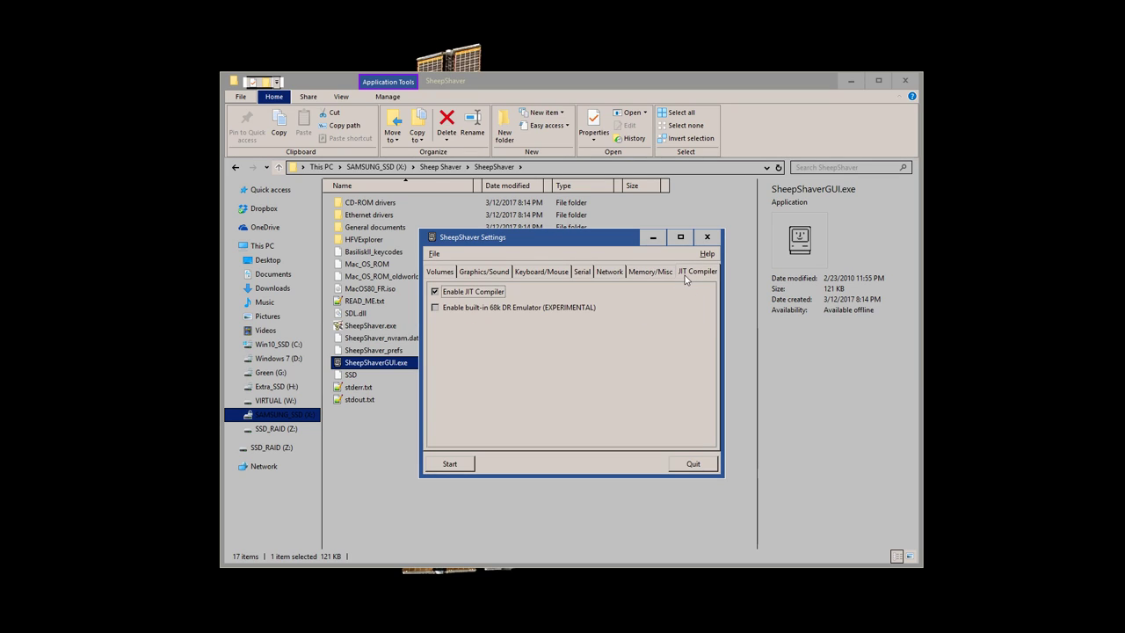
{"action": "left_click", "coordinate": [651, 271]}
{"action": "left_click", "coordinate": [582, 271]}
{"action": "left_click", "coordinate": [539, 272]}
{"action": "left_click", "coordinate": [490, 273]}
{"action": "left_click", "coordinate": [441, 272]}
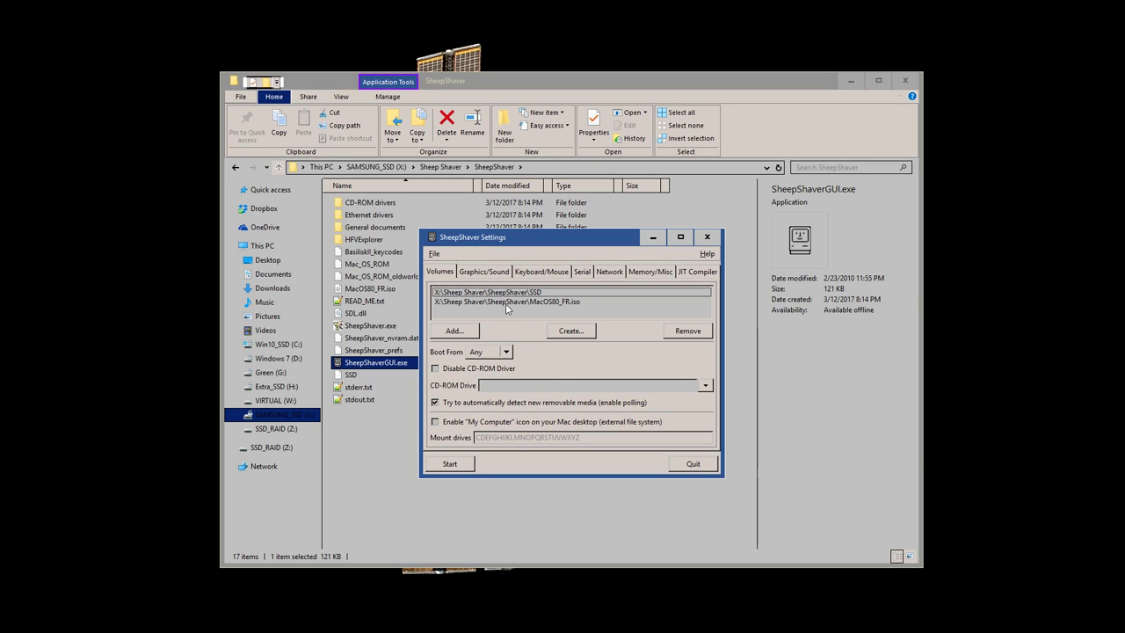
- Try to boot the emulated Macintosh from the listed volumes, restart it and close the emulator window
{"action": "left_click", "coordinate": [449, 464]}
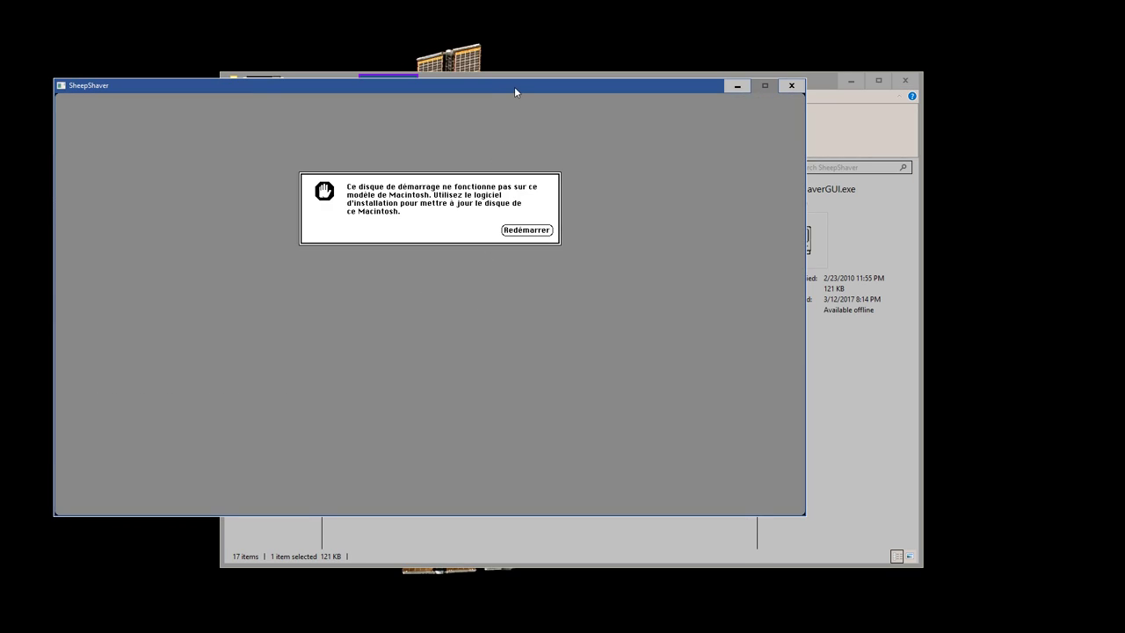
{"action": "left_click_drag", "start_coordinate": [514, 86], "coordinate": [649, 155]}
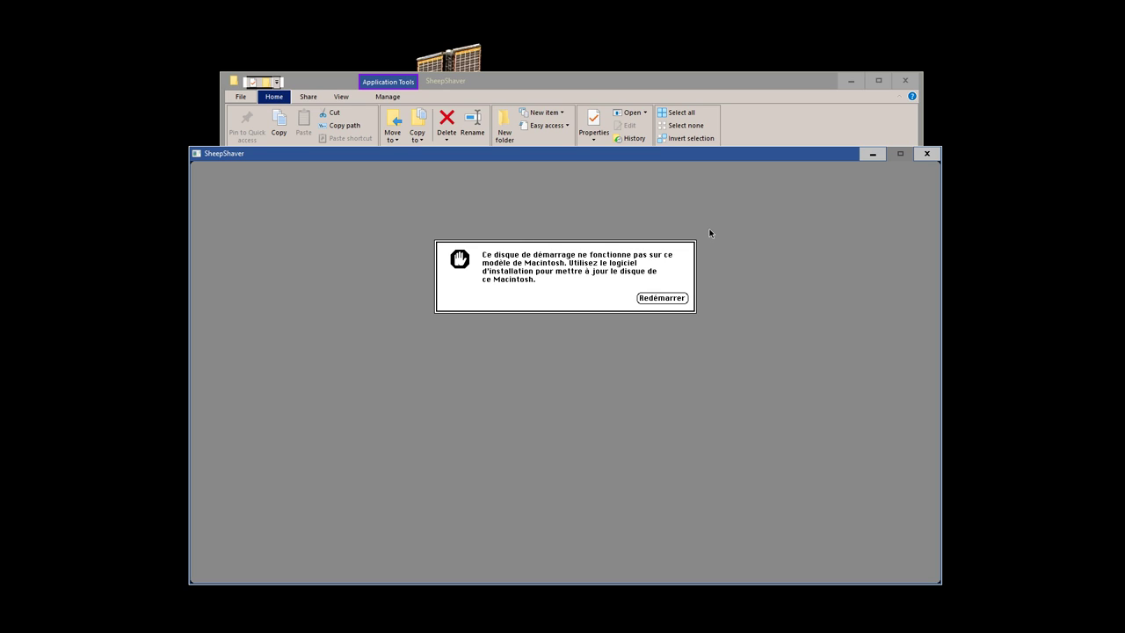
{"action": "left_click", "coordinate": [678, 298]}
{"action": "left_click", "coordinate": [926, 154]}
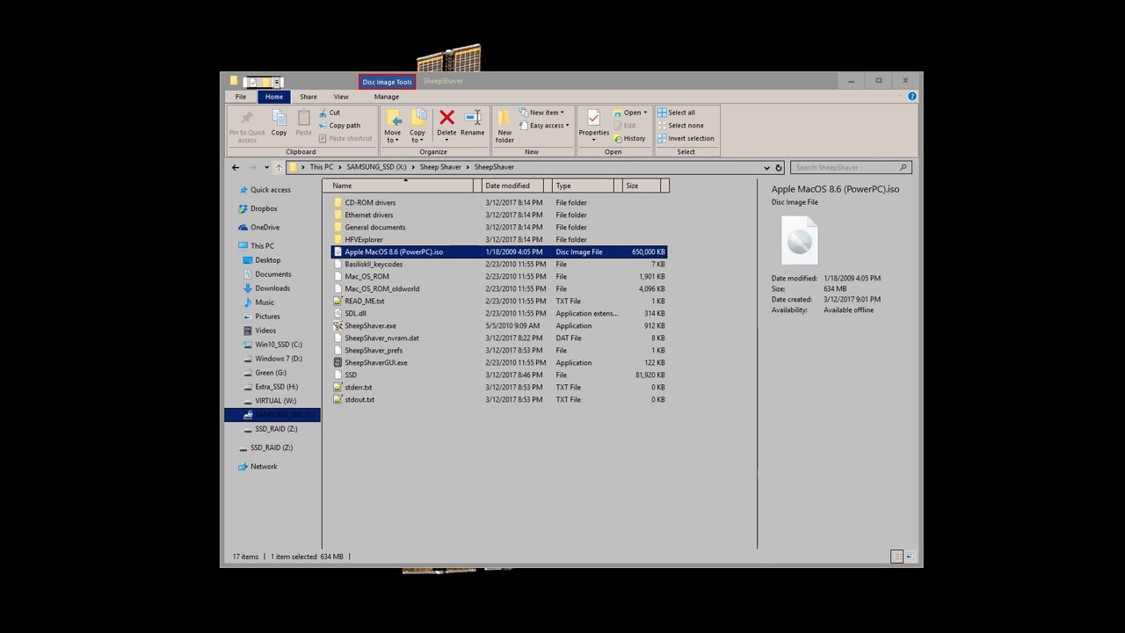
- Relaunch SheepShaverGUI.exe and remove the Apple MacOS 8.0 (m68k).iso volume from the list
{"action": "left_click", "coordinate": [414, 421]}
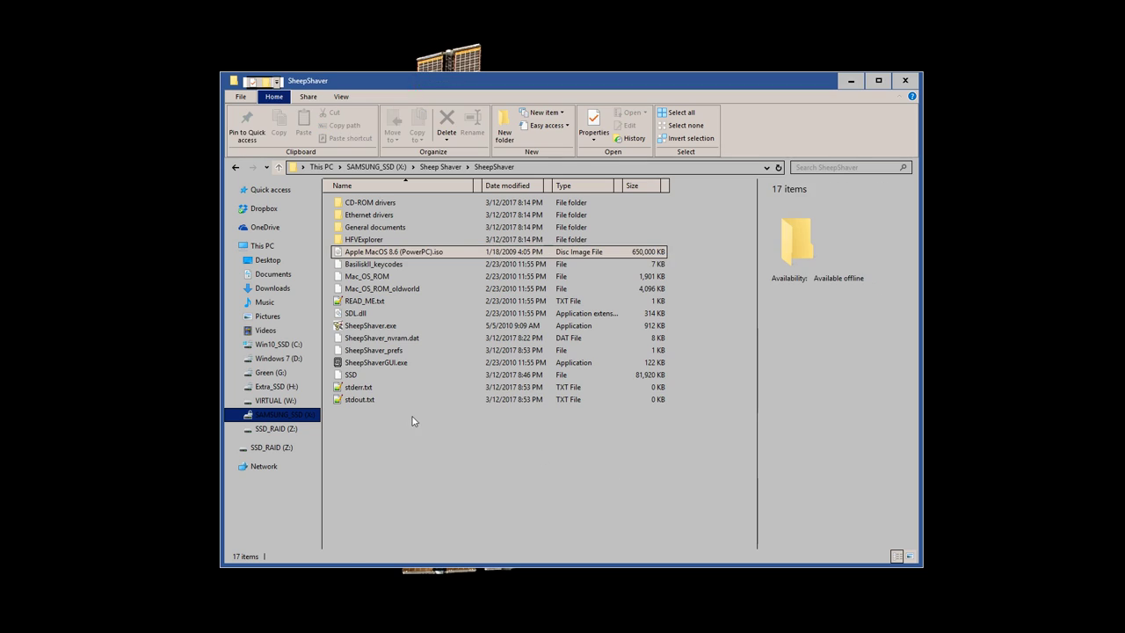
{"action": "double_click", "coordinate": [400, 364]}
{"action": "left_click_drag", "start_coordinate": [163, 2], "coordinate": [549, 225]}
{"action": "left_click", "coordinate": [529, 282]}
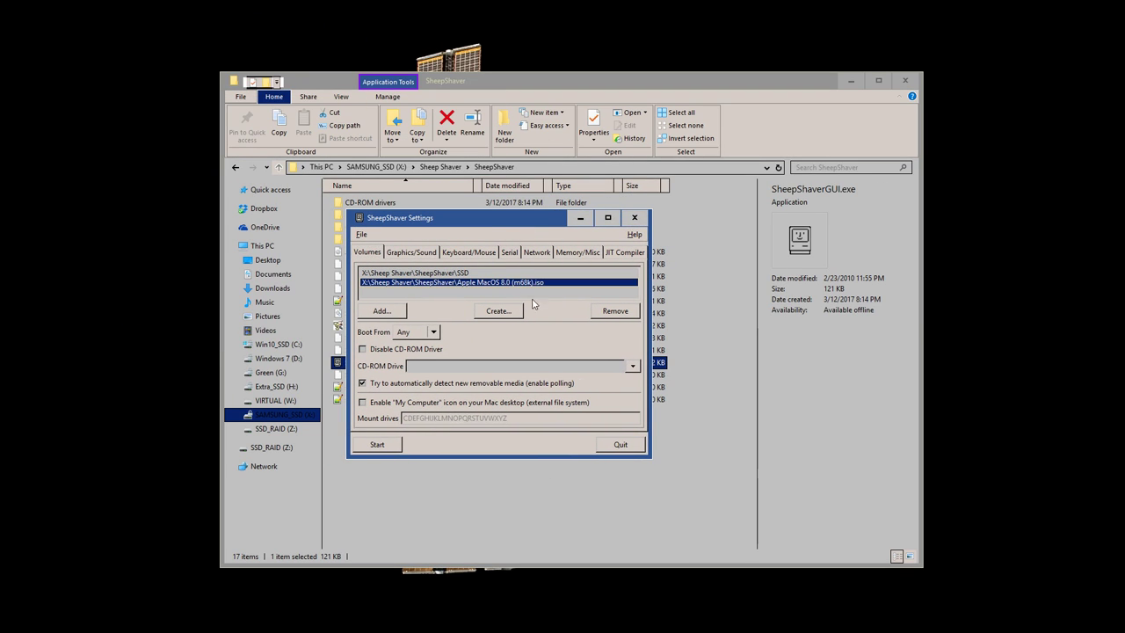
{"action": "left_click", "coordinate": [615, 311]}
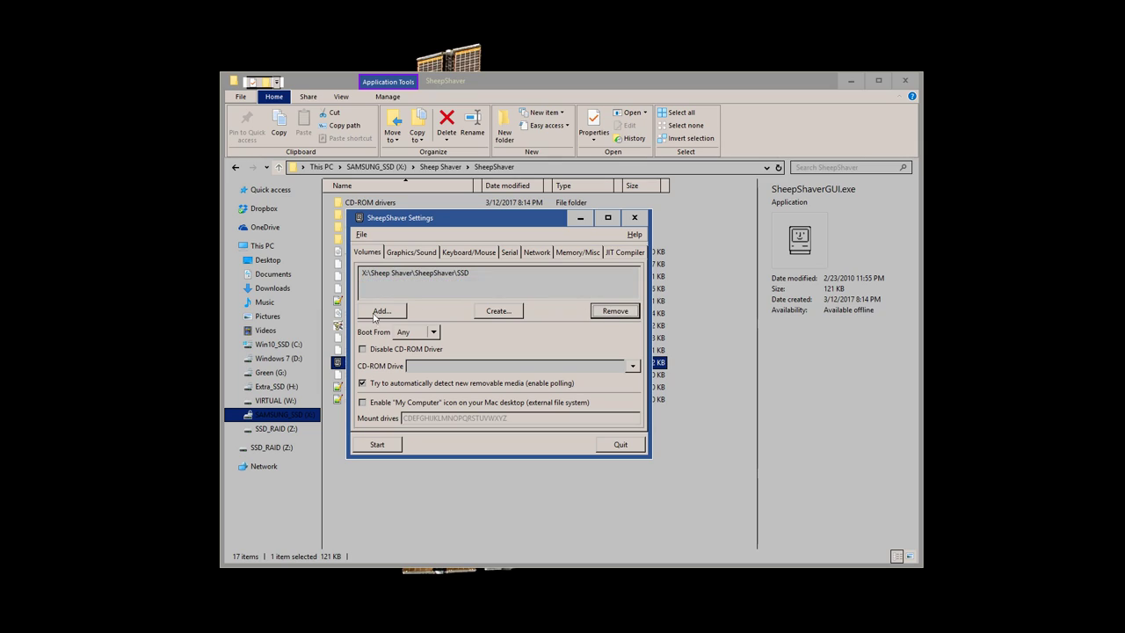
- Add Apple MacOS 8.6 (PowerPC).iso from the SheepShaver folder to the volume list
{"action": "left_click", "coordinate": [397, 315]}
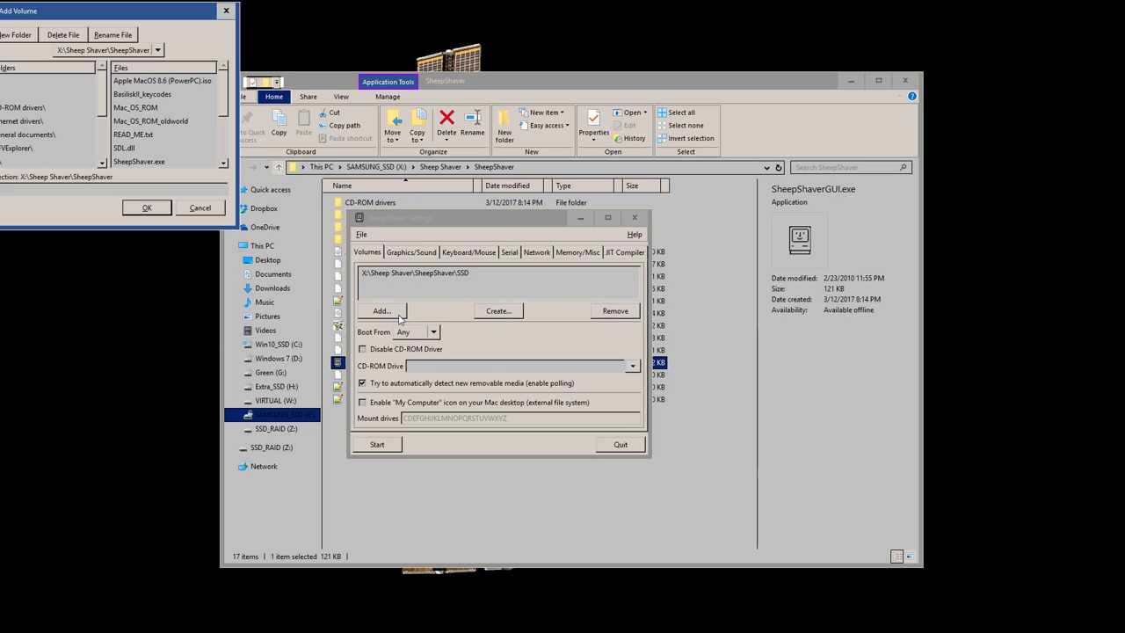
{"action": "left_click", "coordinate": [209, 82]}
{"action": "left_click", "coordinate": [156, 207]}
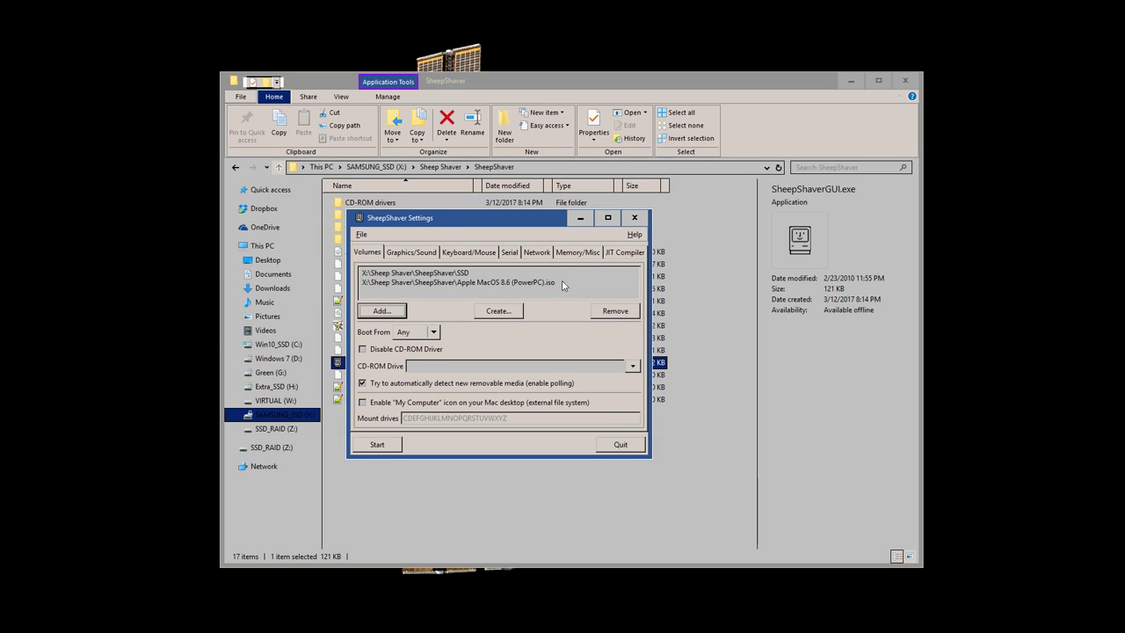
{"action": "mouse_move", "coordinate": [534, 224]}
{"action": "left_mouse_down"}
{"action": "mouse_move", "coordinate": [538, 264]}
{"action": "mouse_move", "coordinate": [513, 228]}
{"action": "left_mouse_up"}
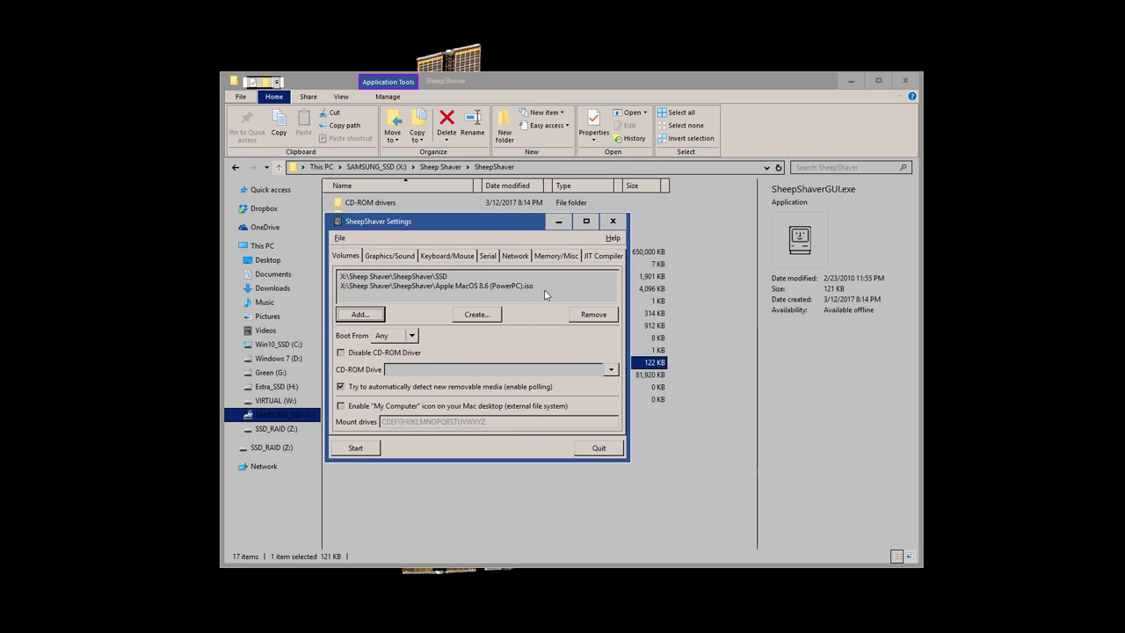
- Review the graphics, keyboard, serial, network, memory and JIT compiler settings
{"action": "left_click", "coordinate": [394, 257]}
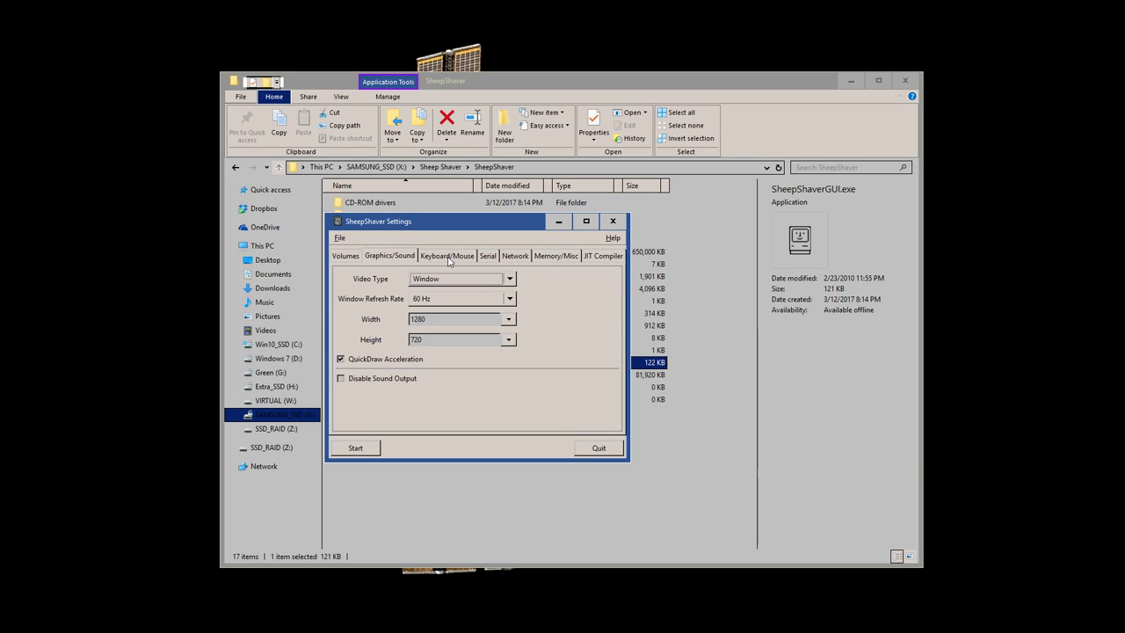
{"action": "left_click", "coordinate": [449, 258]}
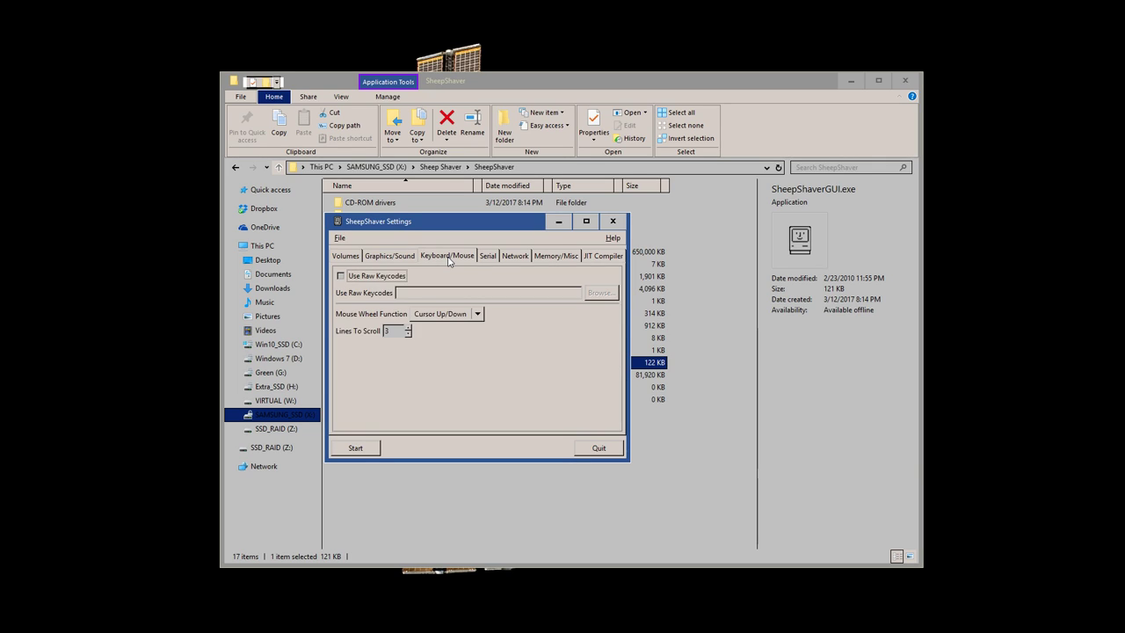
{"action": "left_click", "coordinate": [485, 262]}
{"action": "left_click", "coordinate": [512, 258]}
{"action": "left_click", "coordinate": [538, 255]}
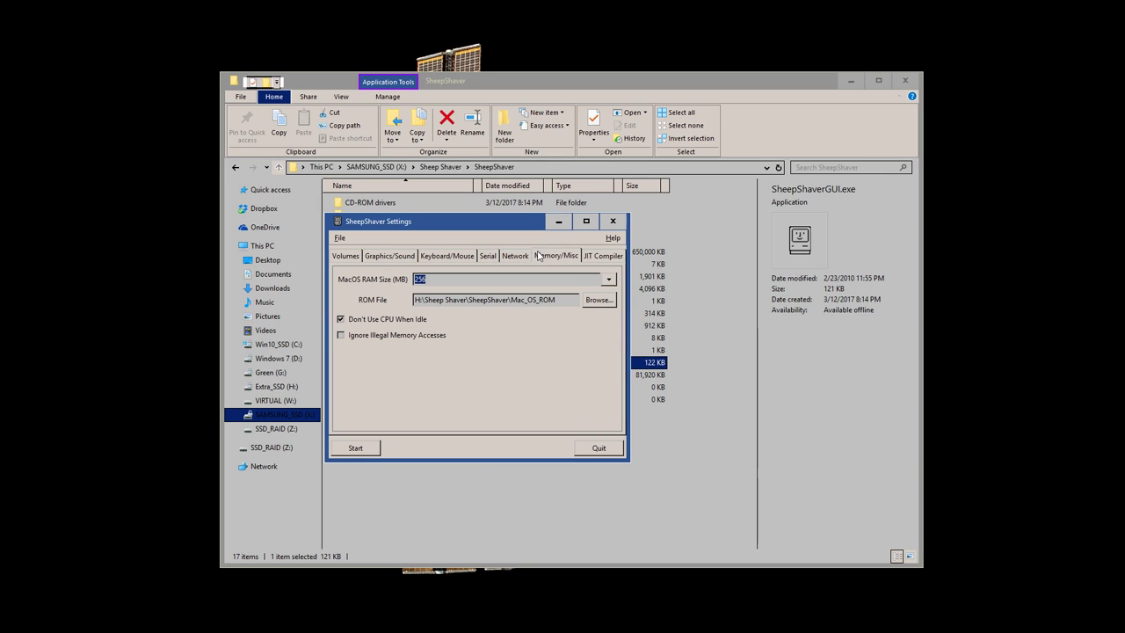
{"action": "left_click", "coordinate": [603, 257]}
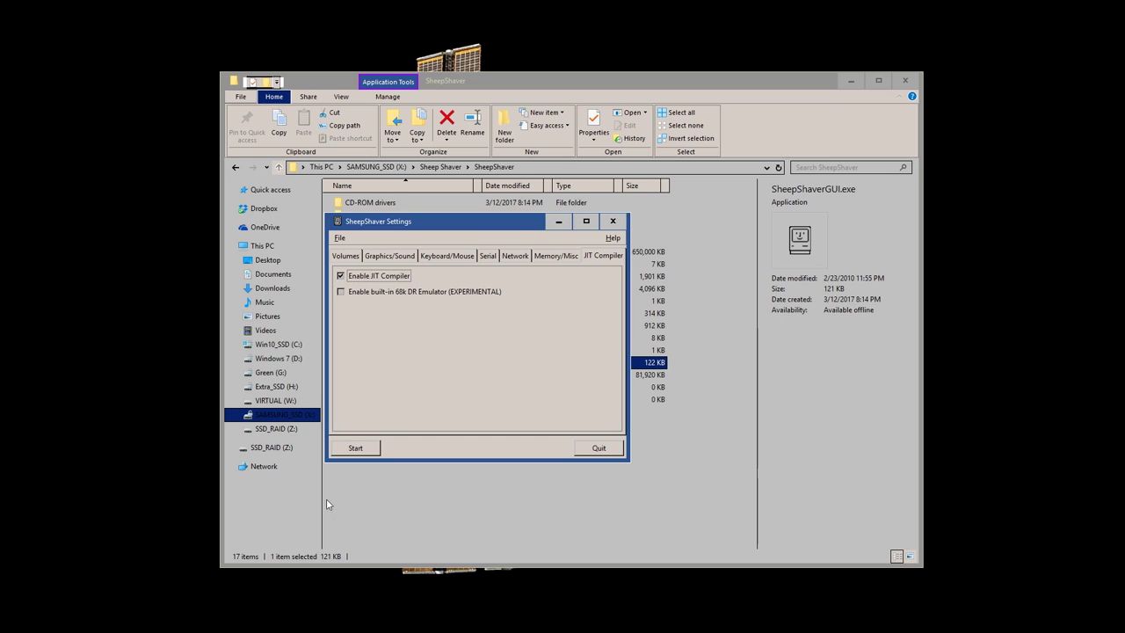
- Try to boot the emulated Macintosh with the SSD and Mac OS 8.6 volumes, restart it and close the emulator window
{"action": "left_click", "coordinate": [354, 449]}
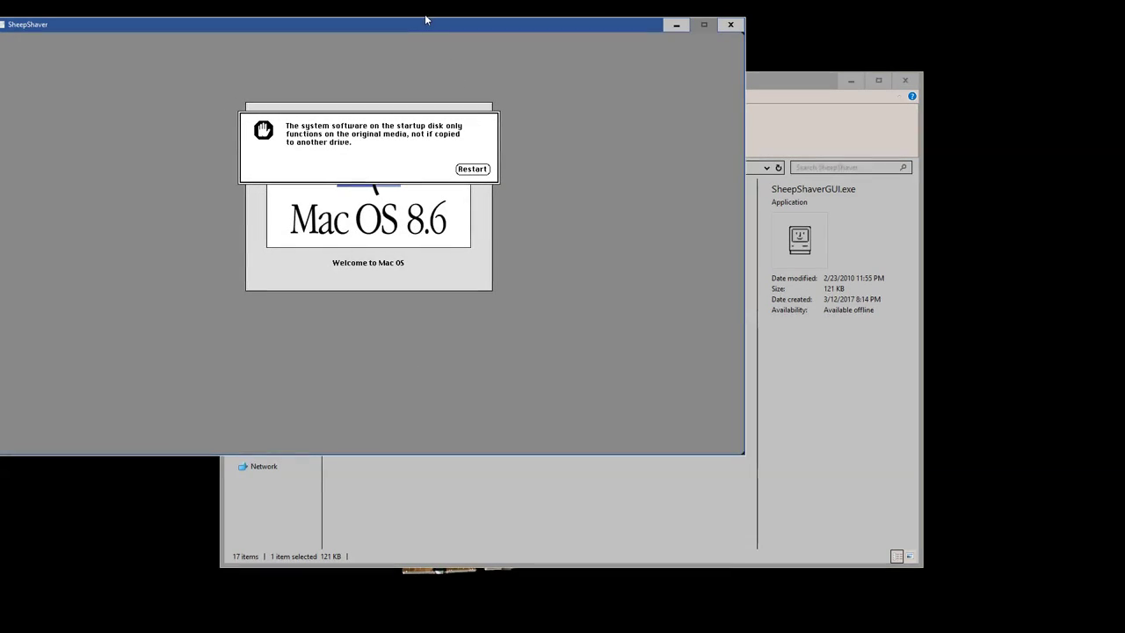
{"action": "left_click_drag", "start_coordinate": [425, 20], "coordinate": [541, 106]}
{"action": "left_click_drag", "start_coordinate": [581, 123], "coordinate": [583, 124]}
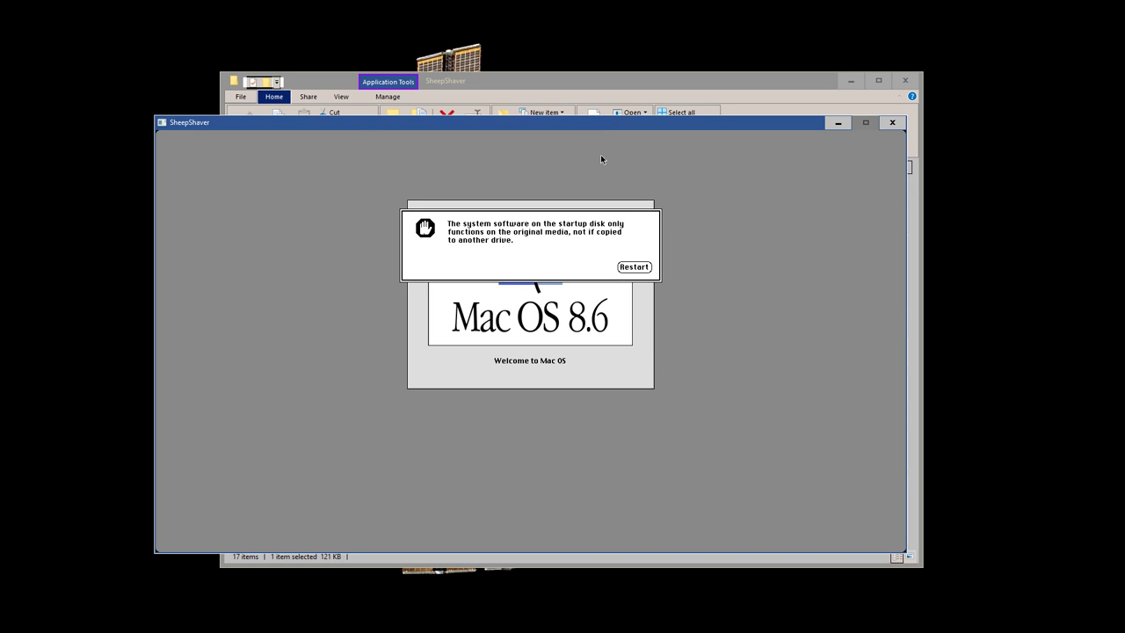
{"action": "left_click", "coordinate": [643, 268]}
{"action": "left_click", "coordinate": [644, 268]}
{"action": "left_click", "coordinate": [644, 268]}
{"action": "left_click", "coordinate": [892, 122]}
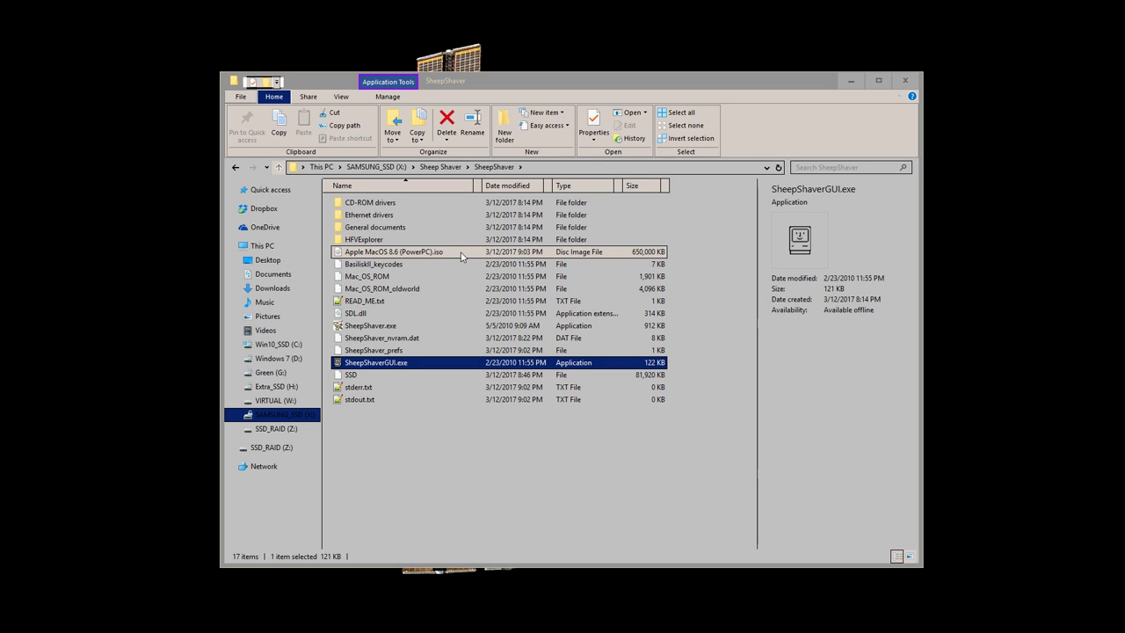
- Relaunch SheepShaverGUI.exe and remove the SSD volume from the list
{"action": "double_click", "coordinate": [376, 362]}
{"action": "left_click_drag", "start_coordinate": [196, 48], "coordinate": [560, 237]}
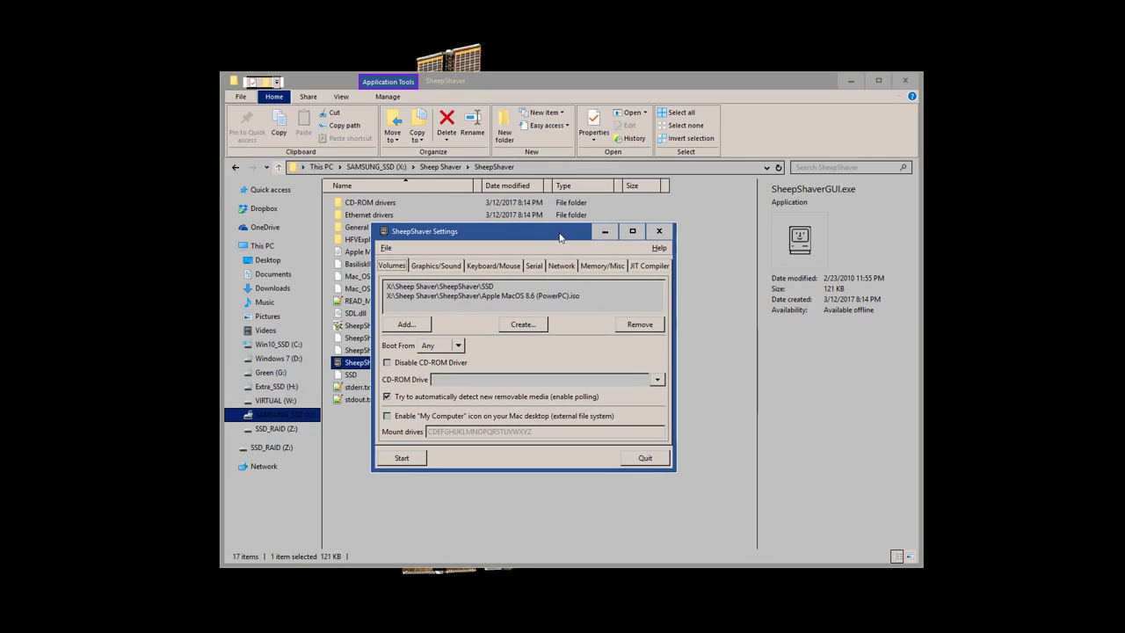
{"action": "left_click", "coordinate": [482, 288]}
{"action": "left_click", "coordinate": [623, 326]}
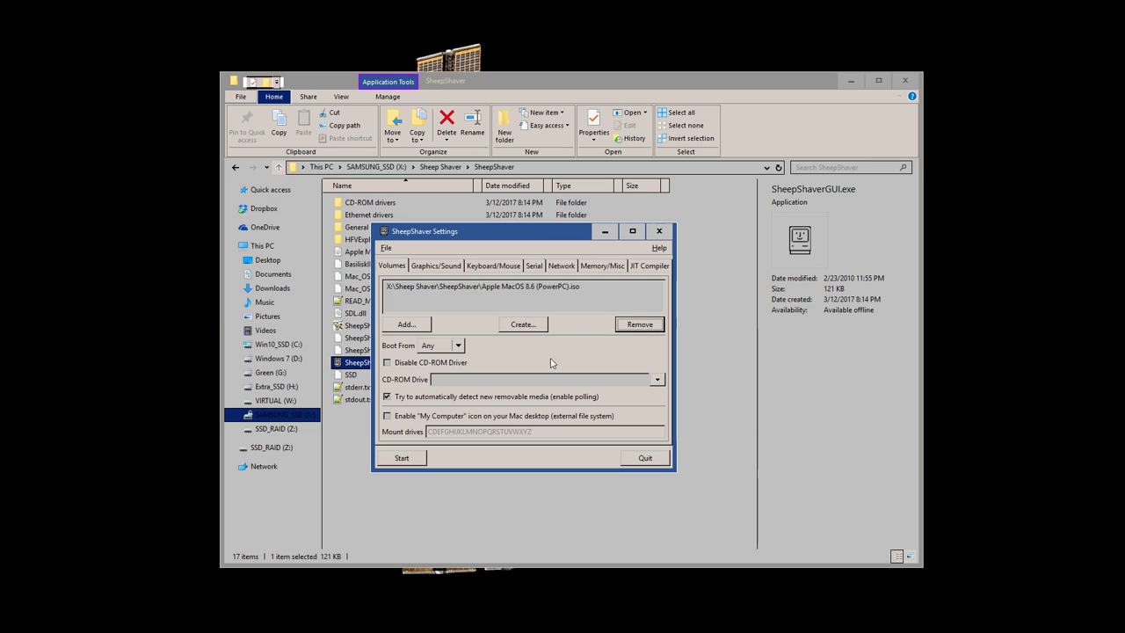
- Try to boot the emulated Macintosh from the Mac OS 8.6 disc image alone and restart it
{"action": "left_click", "coordinate": [418, 458]}
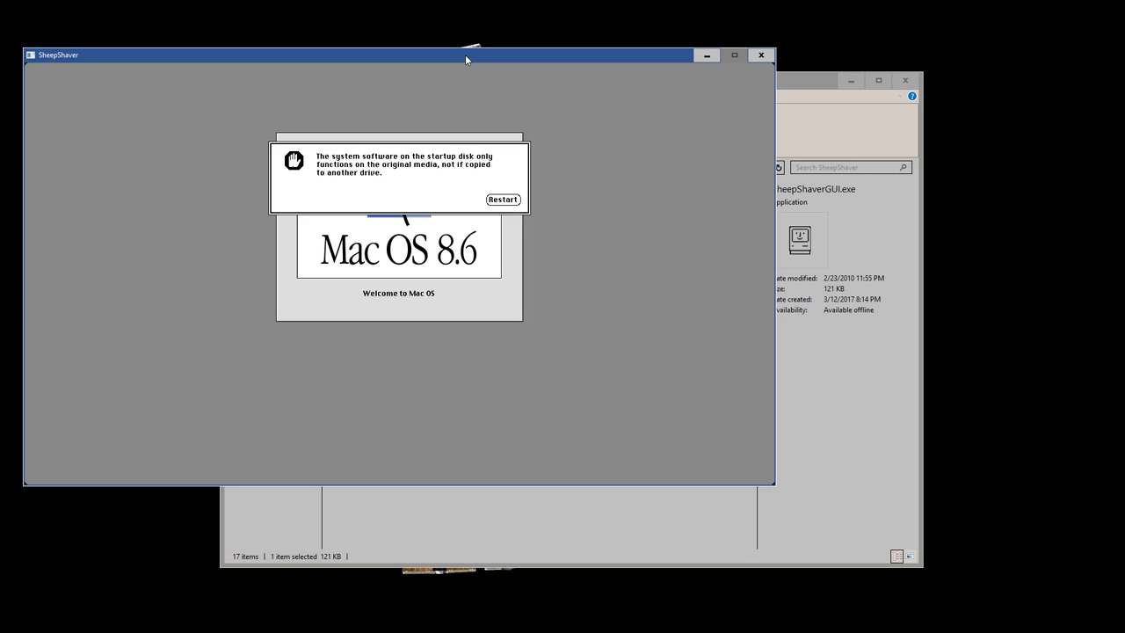
{"action": "left_click_drag", "start_coordinate": [465, 55], "coordinate": [592, 102]}
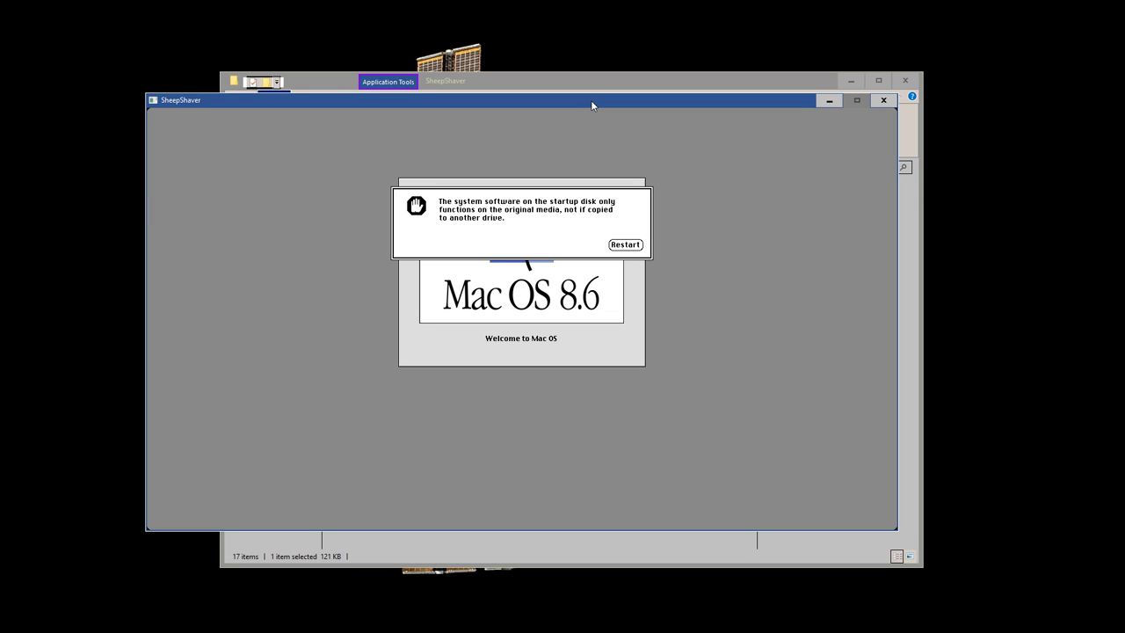
{"action": "left_click", "coordinate": [629, 248]}
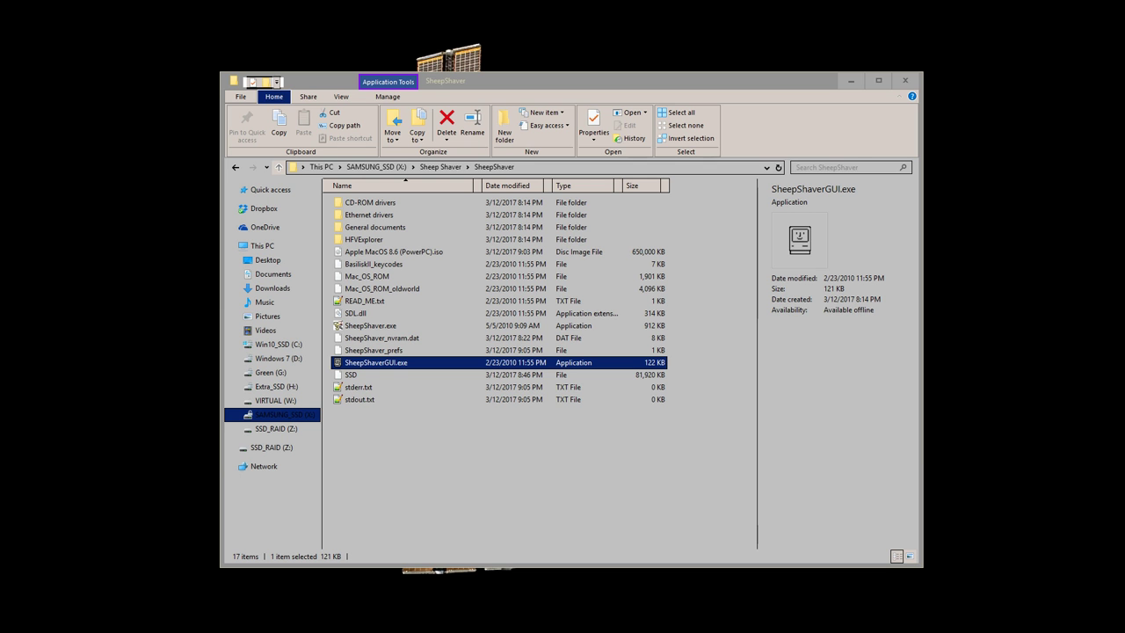
- Relaunch SheepShaverGUI.exe and set the emulator to boot from CD-ROM
{"action": "double_click", "coordinate": [410, 366]}
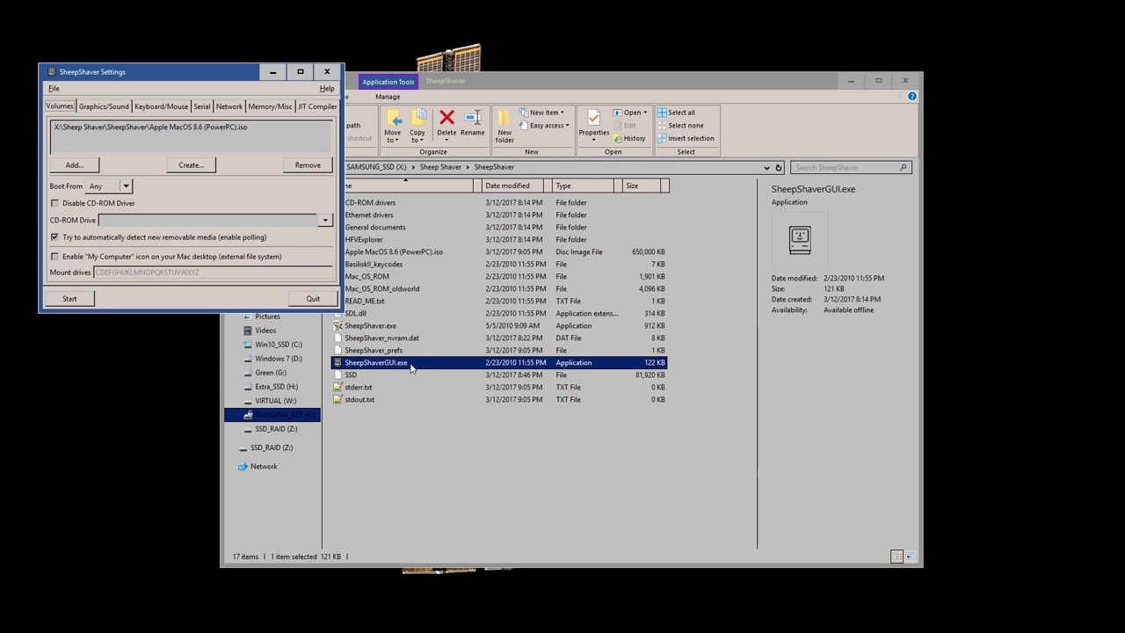
{"action": "left_click_drag", "start_coordinate": [241, 76], "coordinate": [559, 218]}
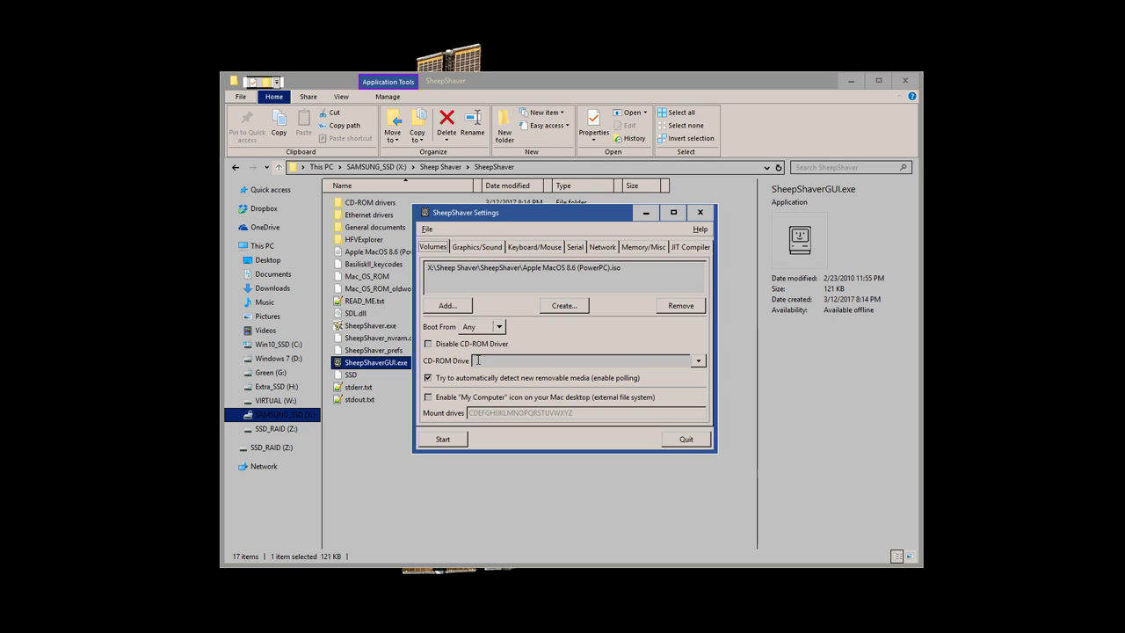
{"action": "left_click", "coordinate": [499, 327]}
{"action": "left_click", "coordinate": [484, 343]}
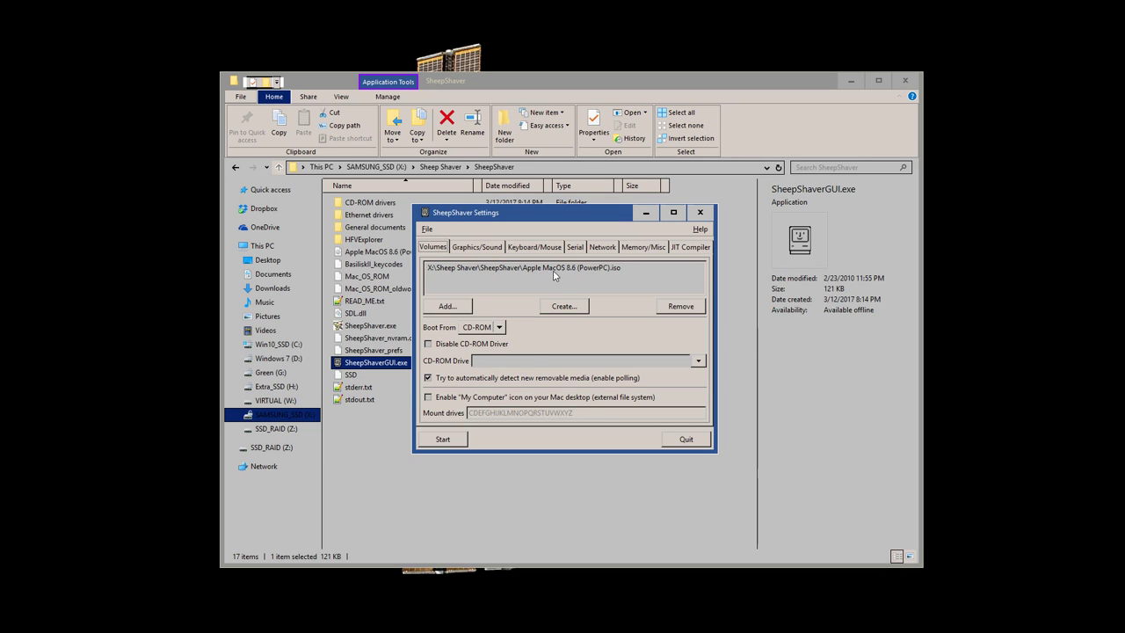
- Replace the Apple MacOS 8.6 (PowerPC).iso volume in the list with the SSD hard disk file
{"action": "left_click", "coordinate": [680, 306]}
{"action": "left_click", "coordinate": [446, 308]}
{"action": "scroll", "coordinate": [227, 177], "scroll_direction": "down", "scroll_amount": 4}
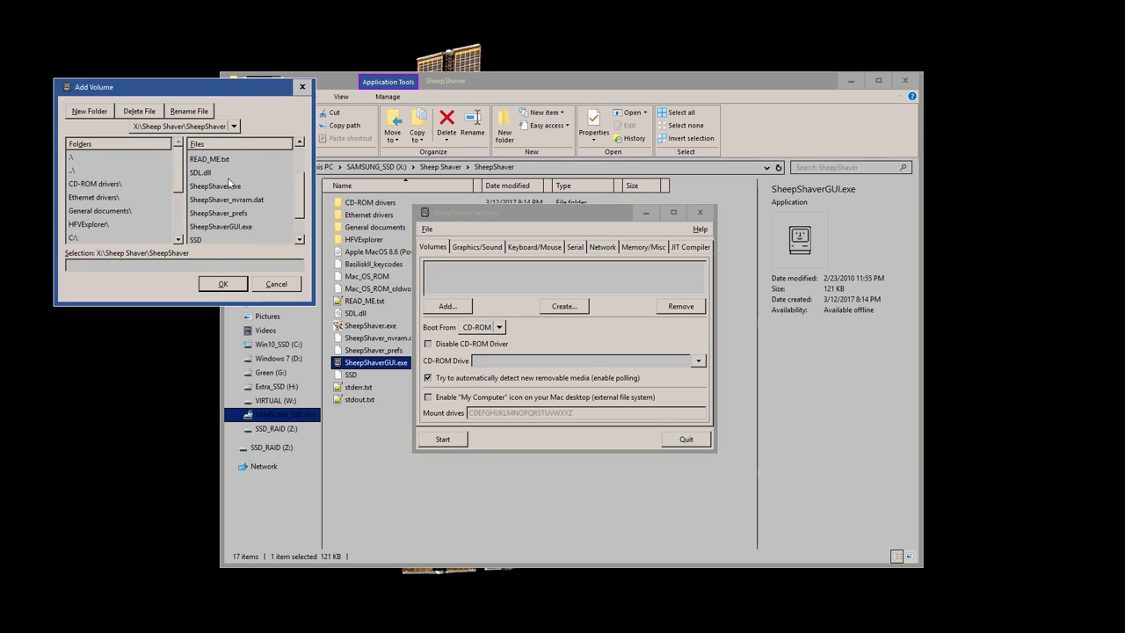
{"action": "left_click", "coordinate": [208, 210]}
{"action": "left_click", "coordinate": [223, 283]}
{"action": "left_click_drag", "start_coordinate": [559, 222], "coordinate": [564, 223]}
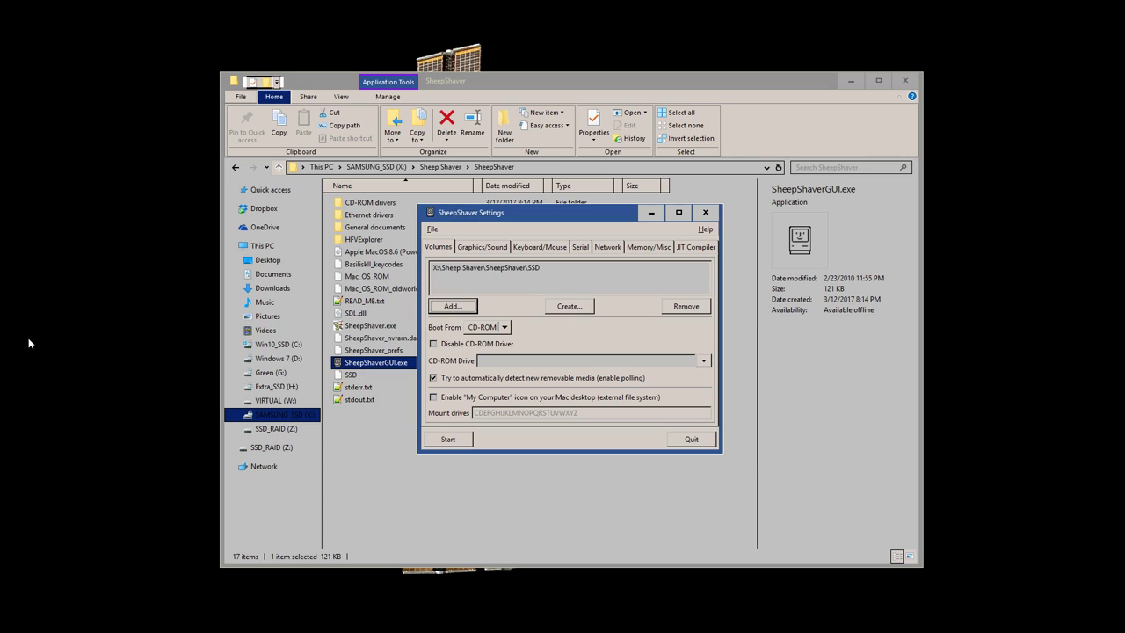
- Try to mount Apple MacOS 8.6 (PowerPC).iso with the built-in Windows disc image mounting
{"action": "right_click", "coordinate": [400, 252]}
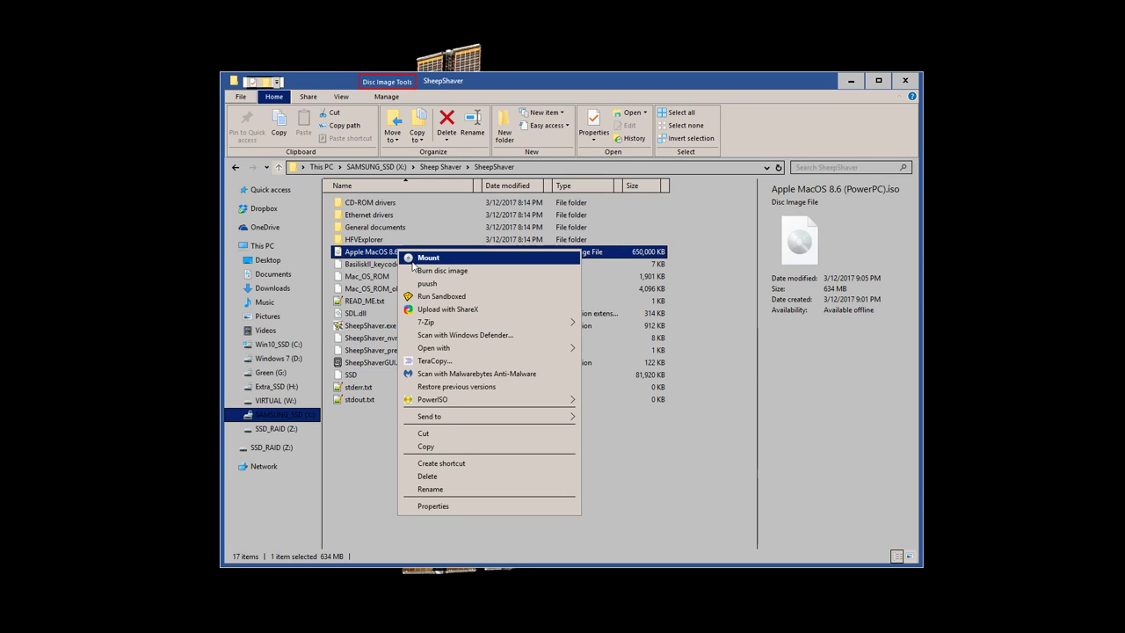
{"action": "left_click", "coordinate": [412, 260]}
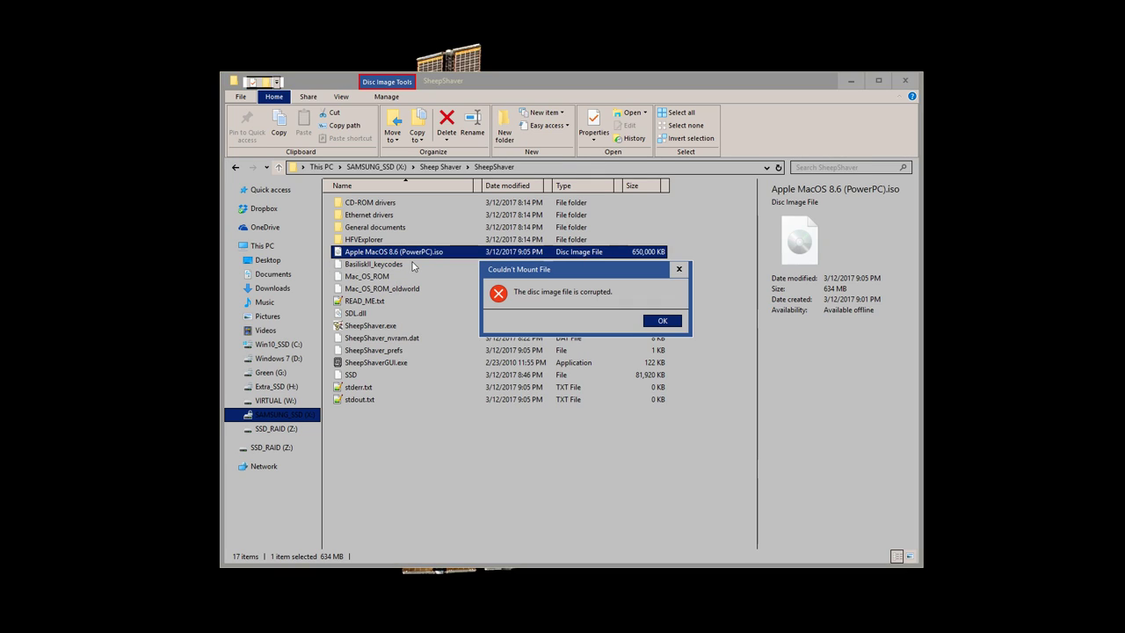
{"action": "left_click", "coordinate": [657, 320]}
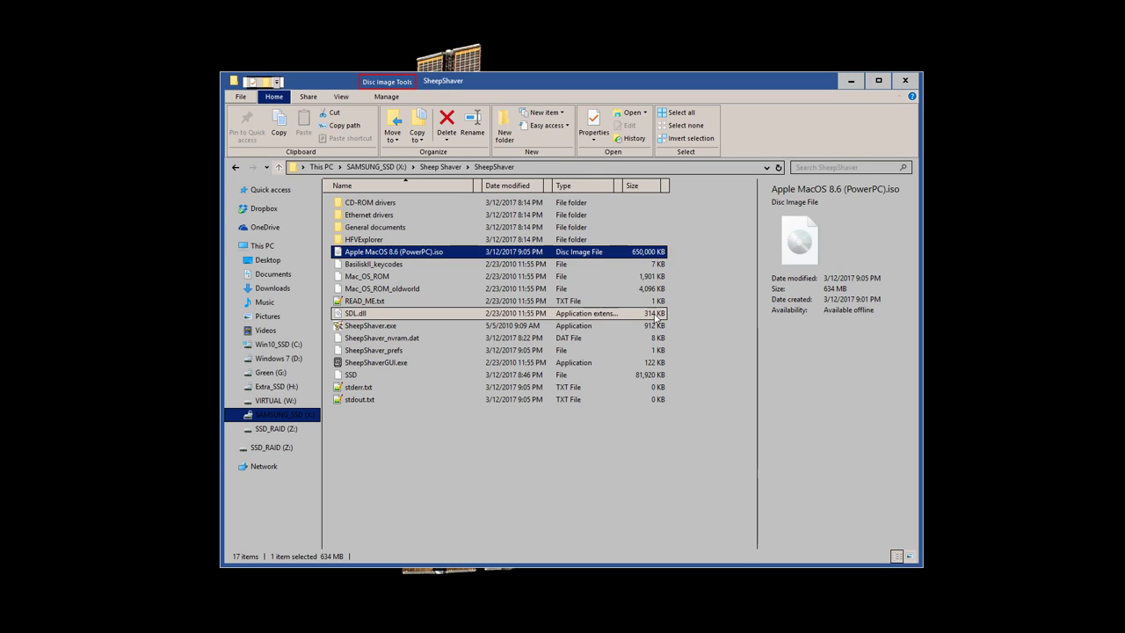
- Try to mount Apple MacOS 8.6 (PowerPC).iso to virtual drive E: with PowerISO
{"action": "right_click", "coordinate": [467, 254]}
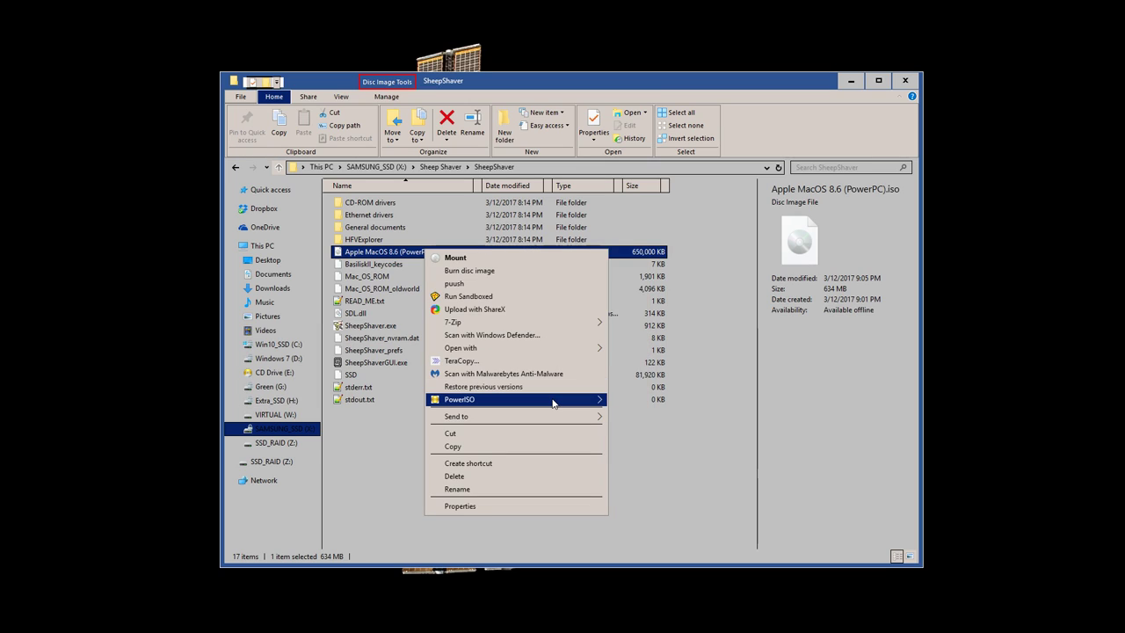
{"action": "mouse_move", "coordinate": [554, 401]}
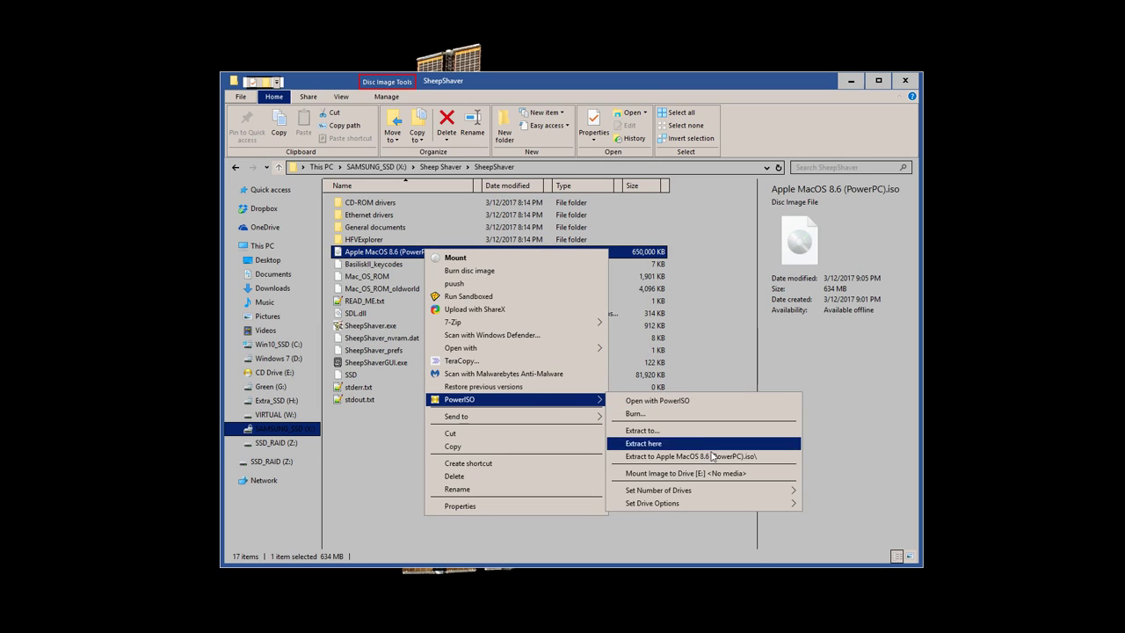
{"action": "left_click", "coordinate": [736, 475]}
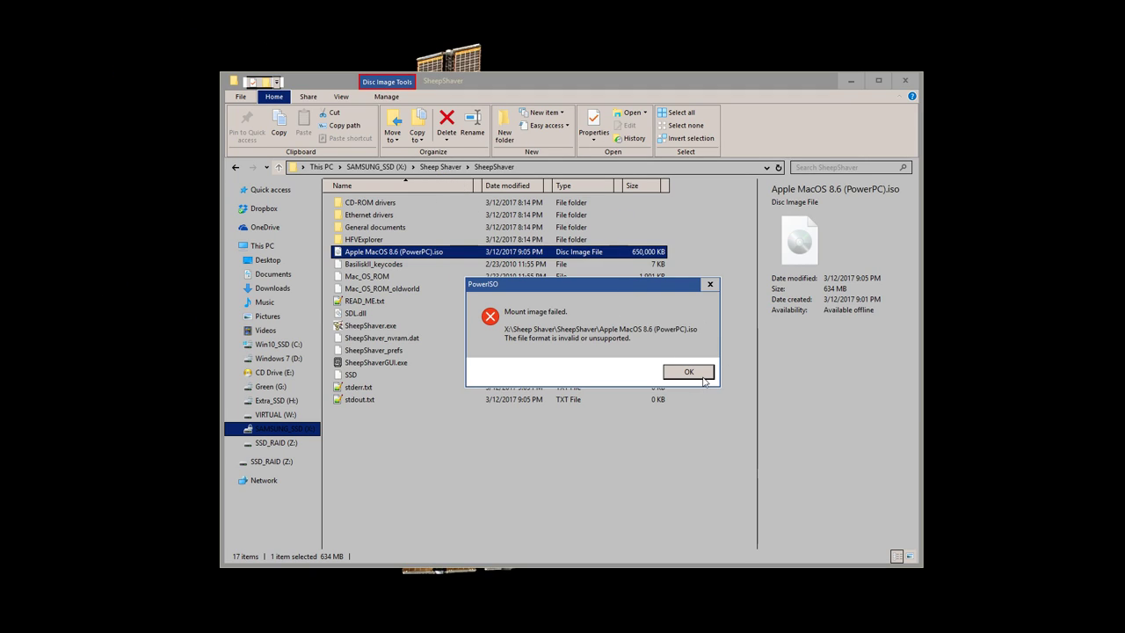
{"action": "left_click", "coordinate": [699, 370]}
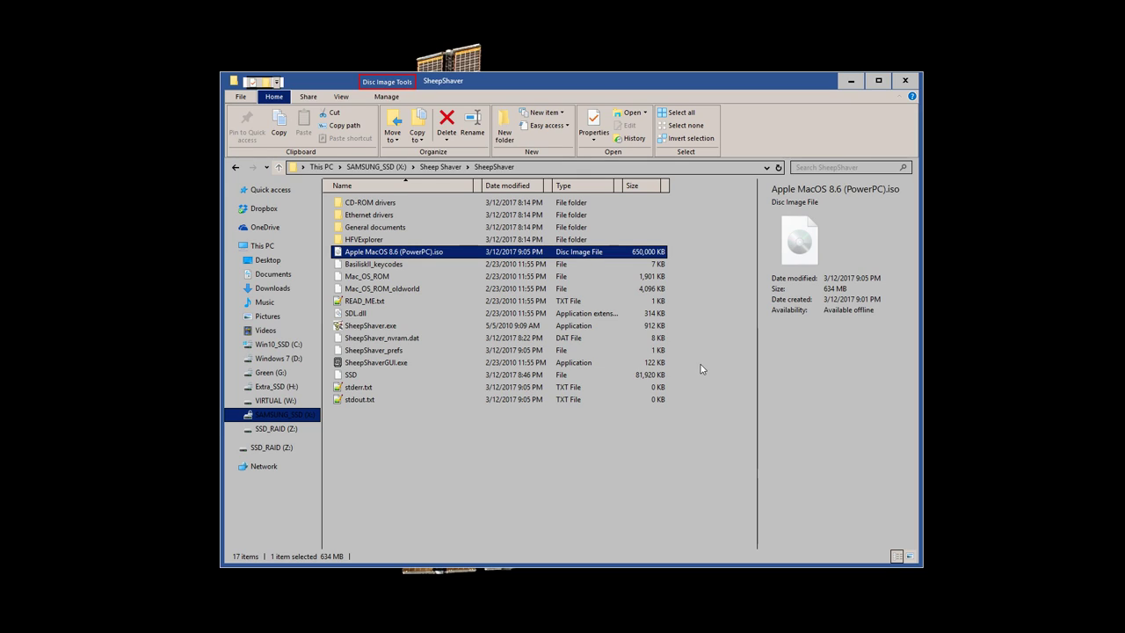
- Select the Apple MacOS 9.0.4.iso disc image in the SheepShaver folder
{"action": "left_click", "coordinate": [761, 415]}
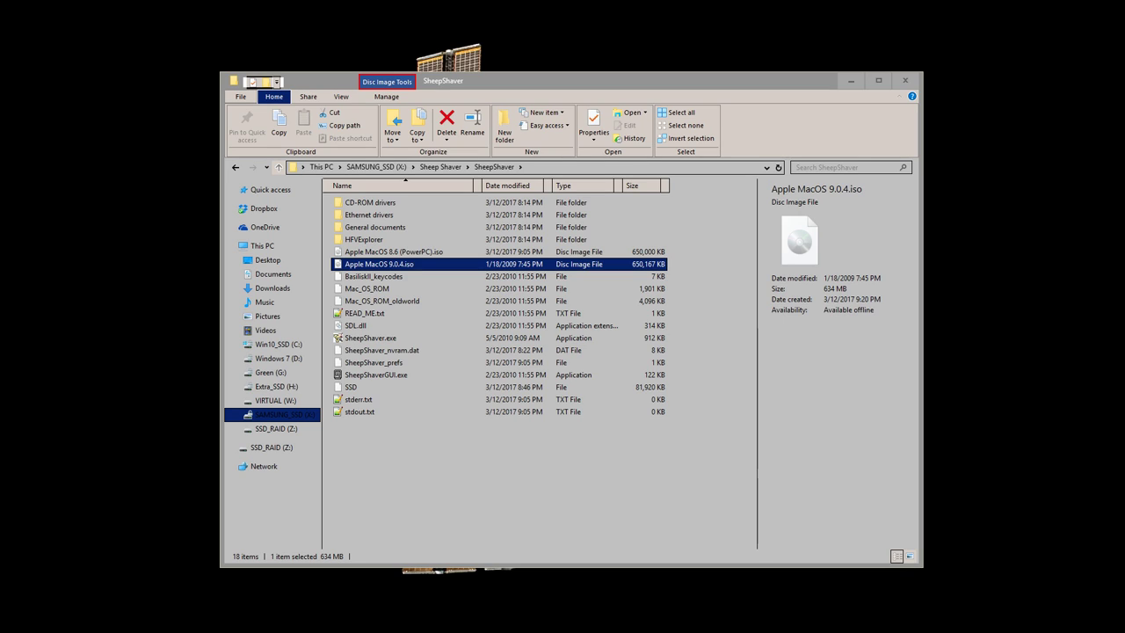
{"action": "left_click", "coordinate": [563, 490]}
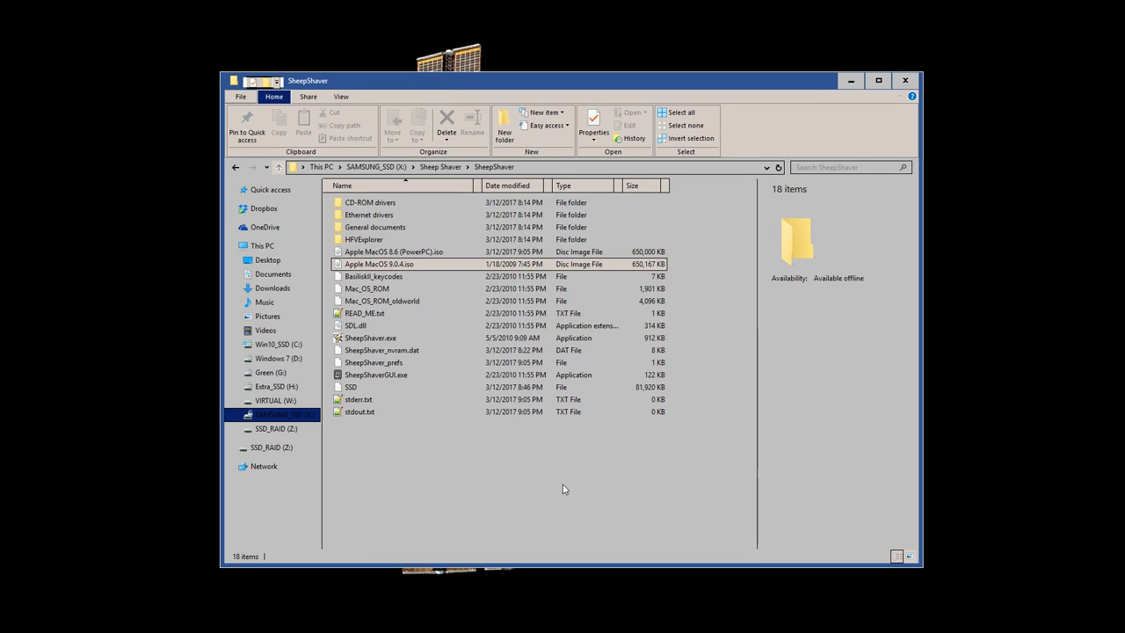
{"action": "left_click", "coordinate": [436, 265]}
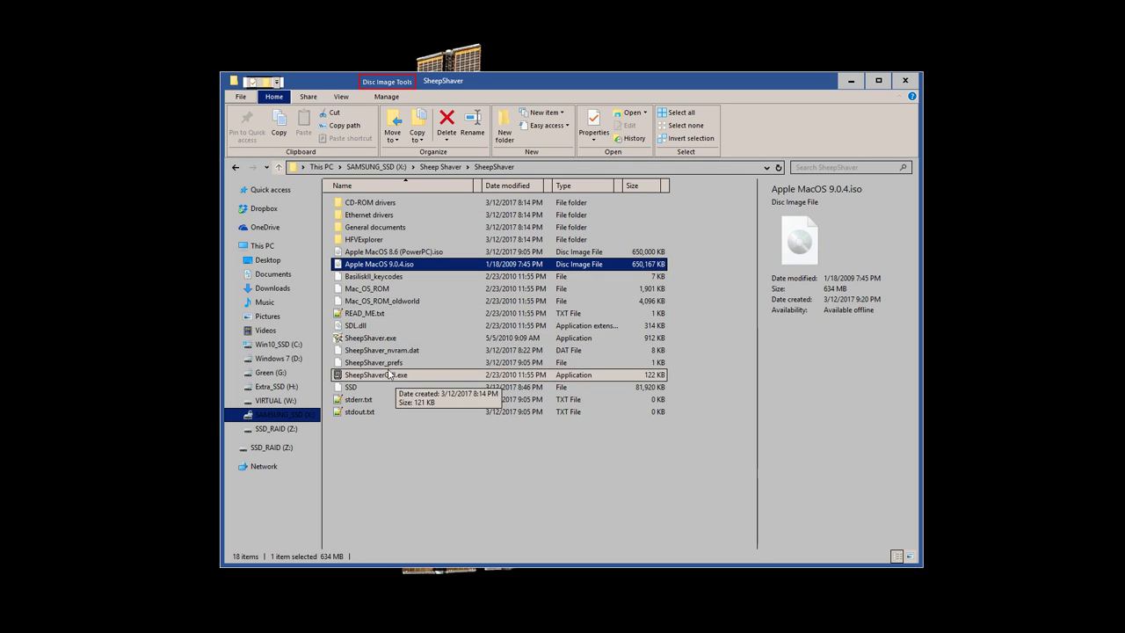
- Try to boot the emulated Macintosh directly through SheepShaver.exe and restart it
{"action": "double_click", "coordinate": [378, 338]}
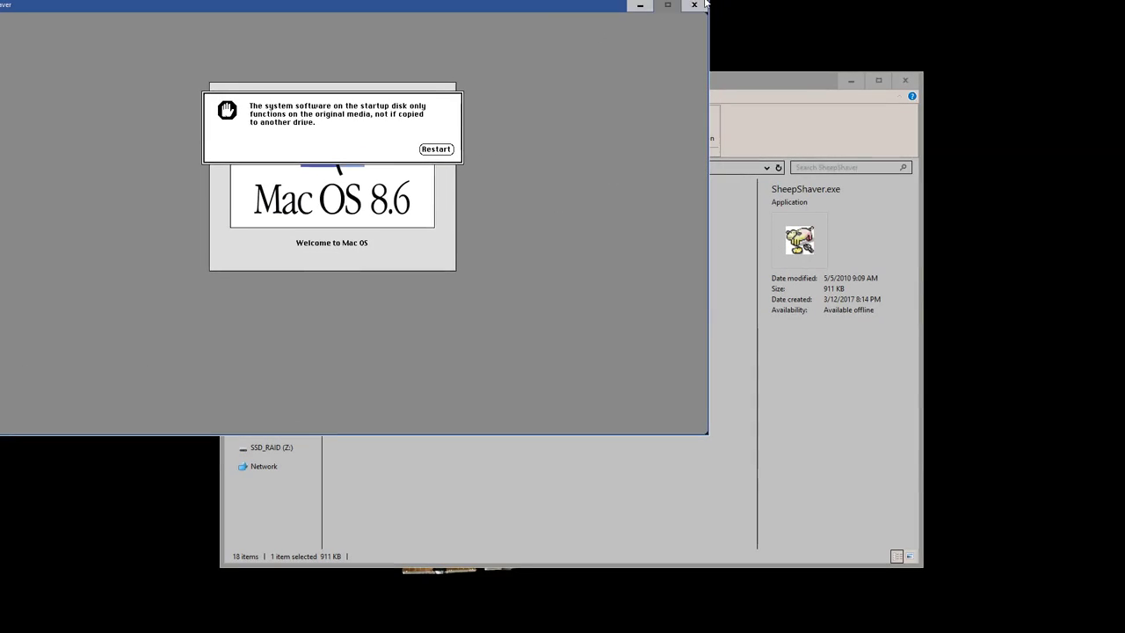
{"action": "left_click_drag", "start_coordinate": [587, 15], "coordinate": [796, 123]}
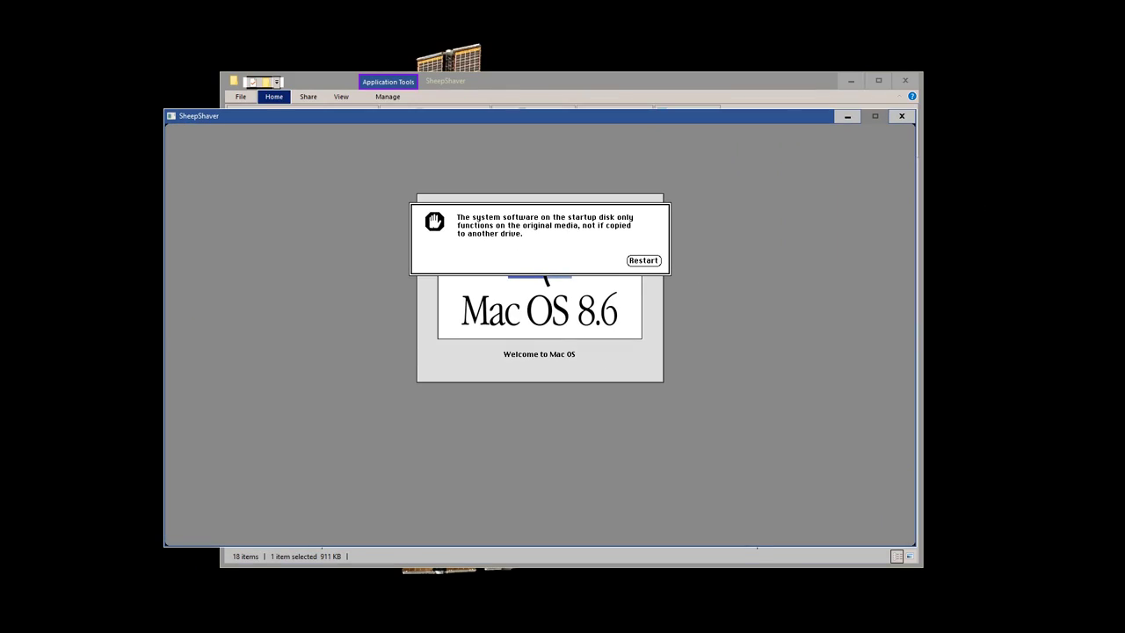
{"action": "key", "text": "Return"}
- Launch SheepShaverGUI.exe again and remove the Apple MacOS 8.6 (PowerPC).iso volume from the list
{"action": "double_click", "coordinate": [352, 375]}
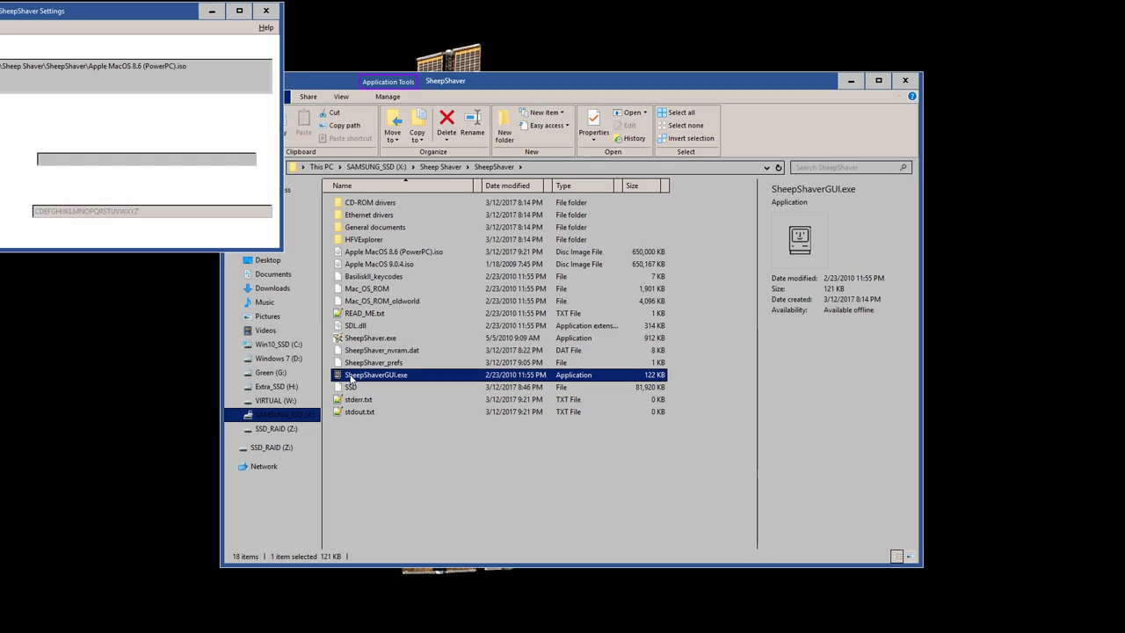
{"action": "left_click_drag", "start_coordinate": [165, 15], "coordinate": [527, 195]}
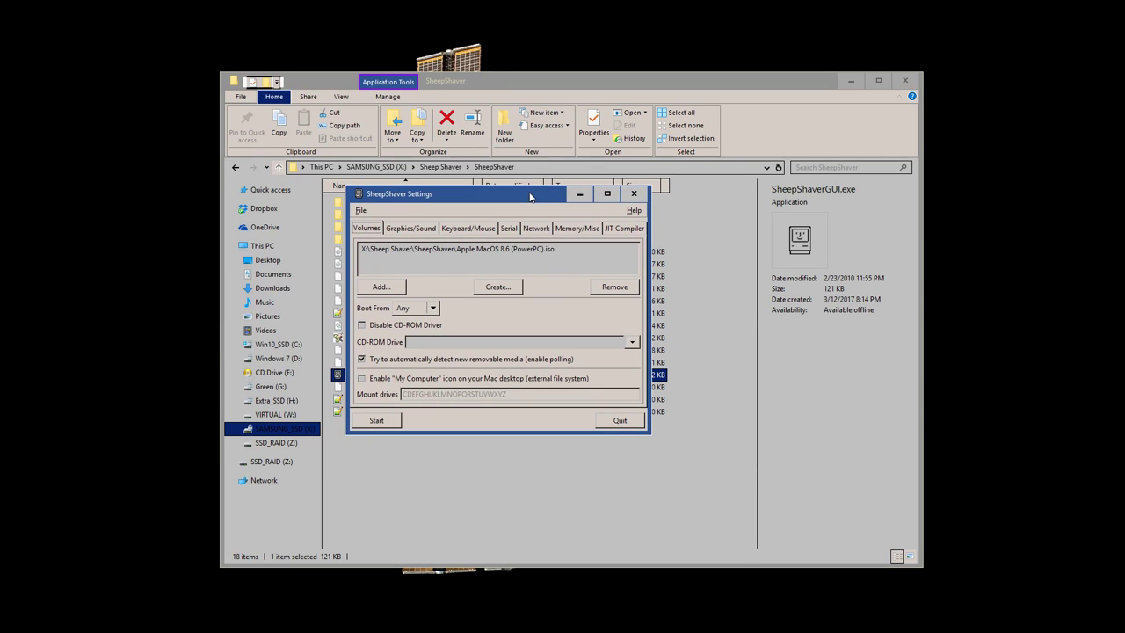
{"action": "left_click", "coordinate": [482, 250]}
{"action": "left_click", "coordinate": [608, 290]}
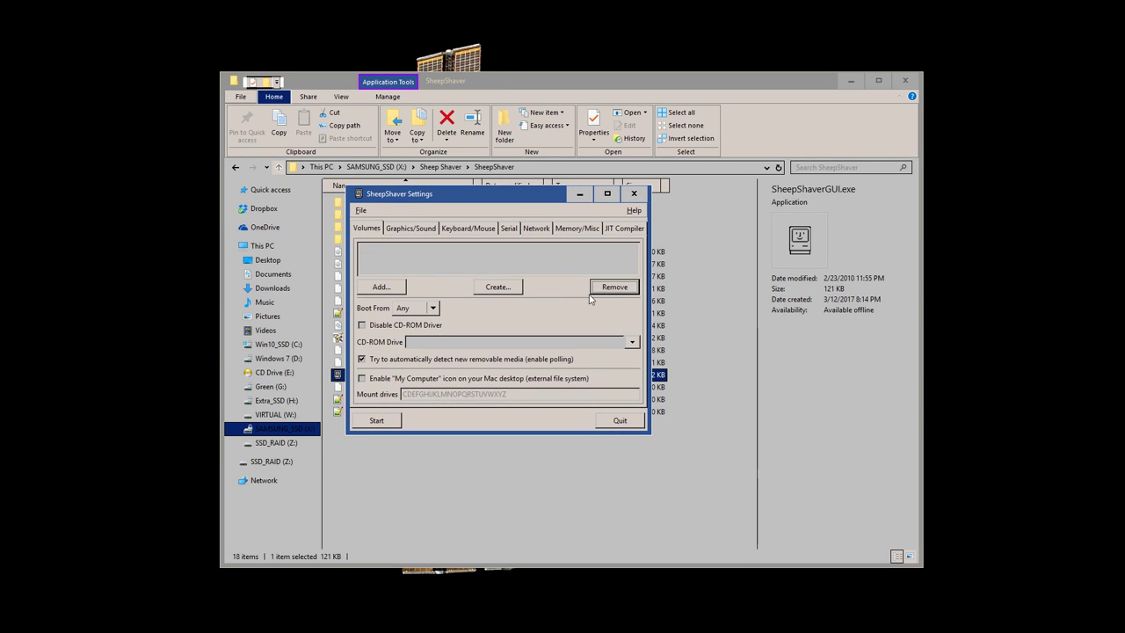
- Add the Apple MacOS 9.0.4.iso image and the SSD disk file to the volumes list
{"action": "left_click", "coordinate": [380, 287]}
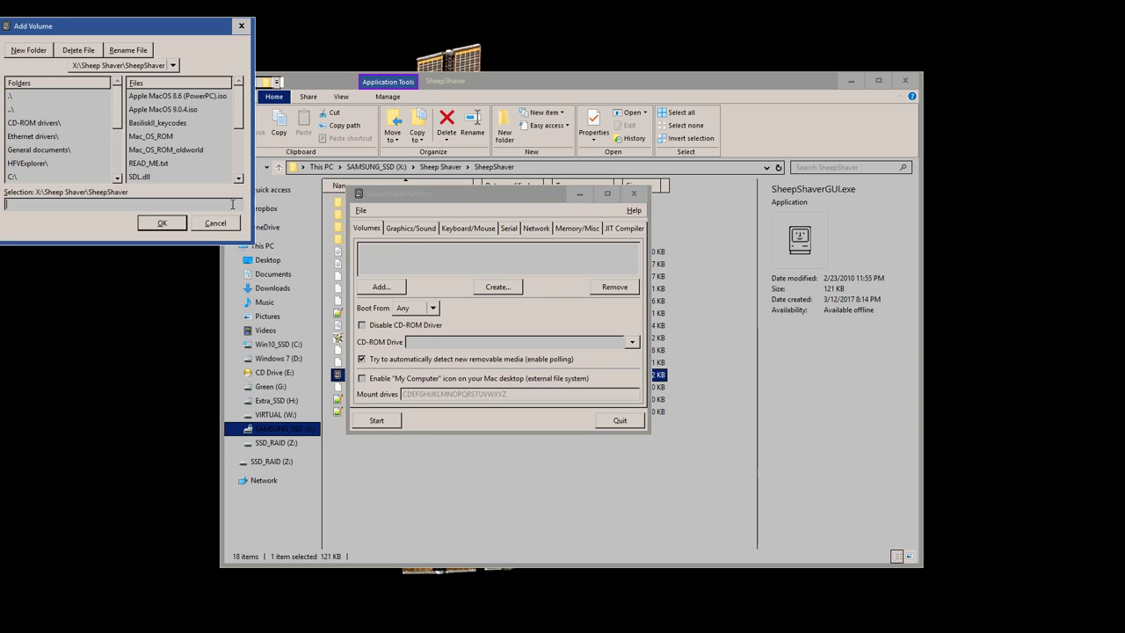
{"action": "left_click", "coordinate": [211, 110]}
{"action": "left_click", "coordinate": [162, 222]}
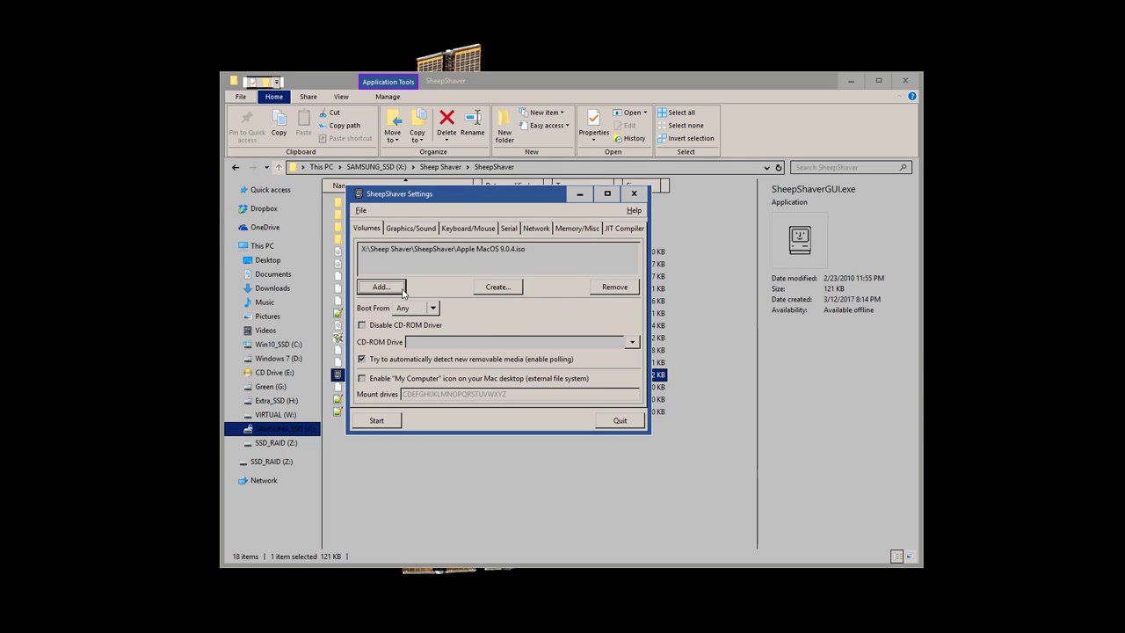
{"action": "left_click", "coordinate": [386, 287]}
{"action": "scroll", "coordinate": [176, 154], "scroll_direction": "down", "scroll_amount": 3}
{"action": "left_click", "coordinate": [153, 164]}
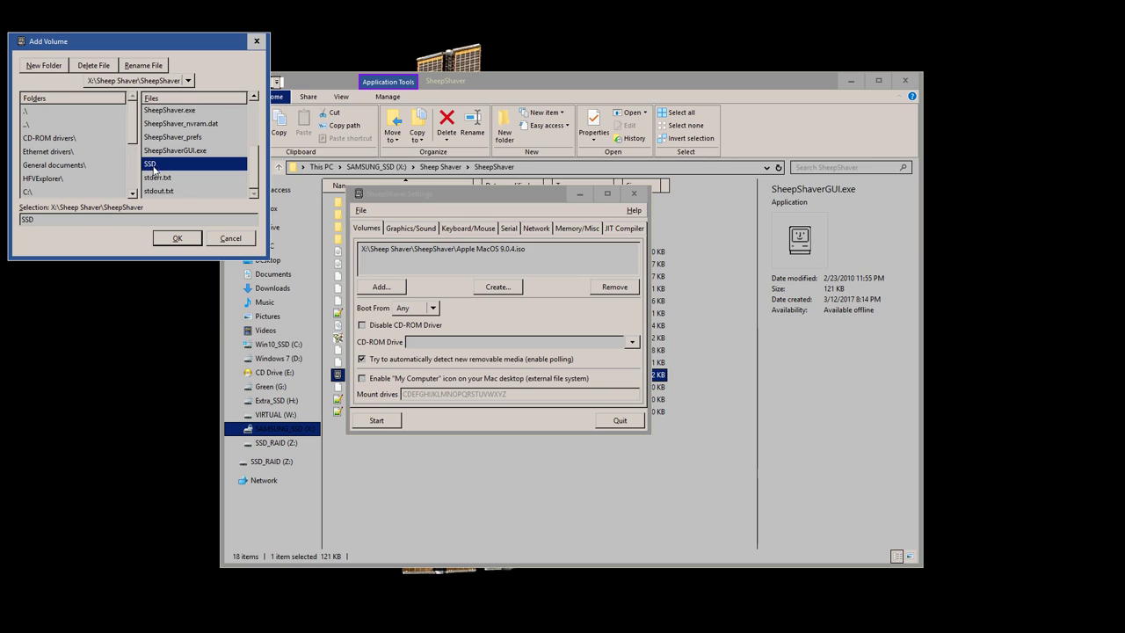
{"action": "left_click", "coordinate": [186, 239]}
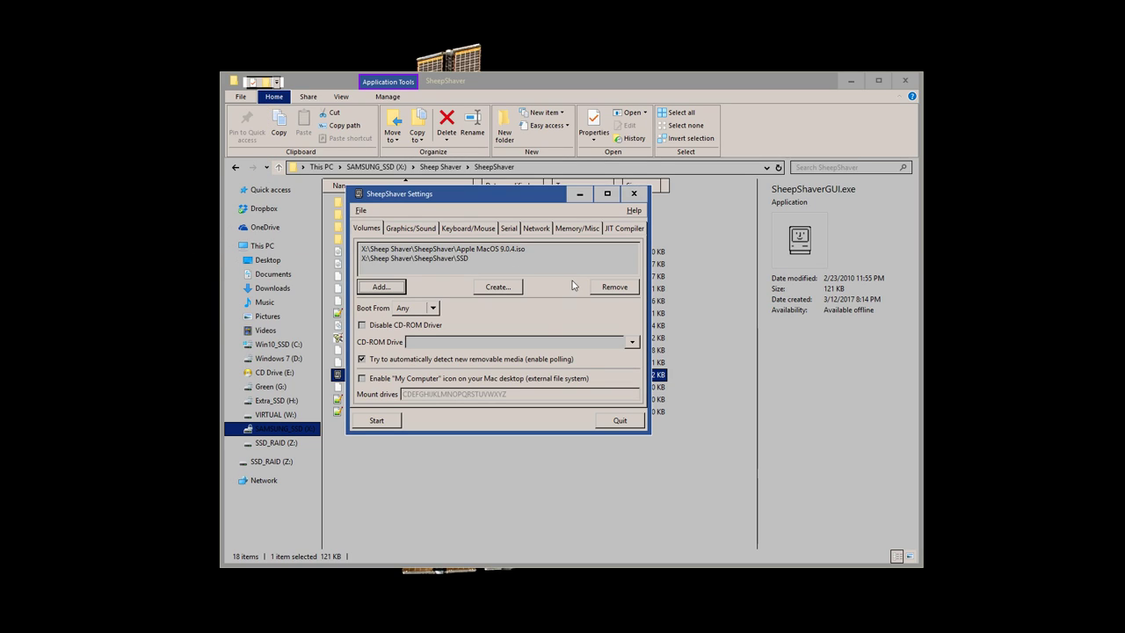
- Look through the remaining settings pages, then try to boot the emulated Macintosh from the Mac OS 9.0.4 image and close it
{"action": "left_click", "coordinate": [492, 231]}
{"action": "left_click", "coordinate": [528, 229]}
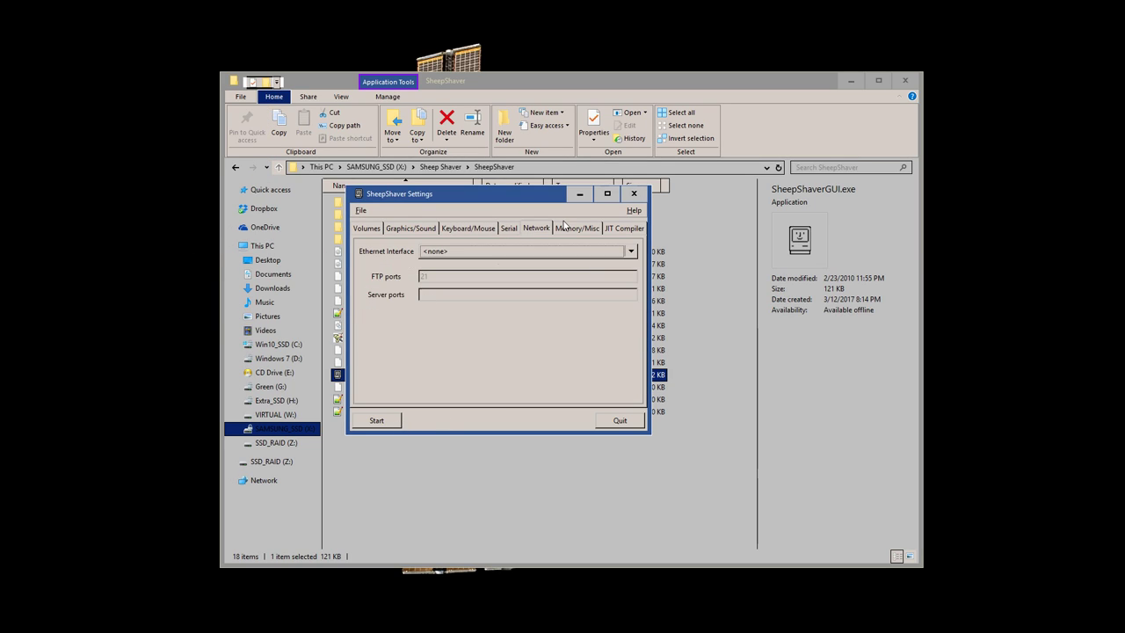
{"action": "left_click", "coordinate": [573, 228]}
{"action": "left_click", "coordinate": [624, 228]}
{"action": "left_click", "coordinate": [367, 228]}
{"action": "left_click", "coordinate": [376, 420]}
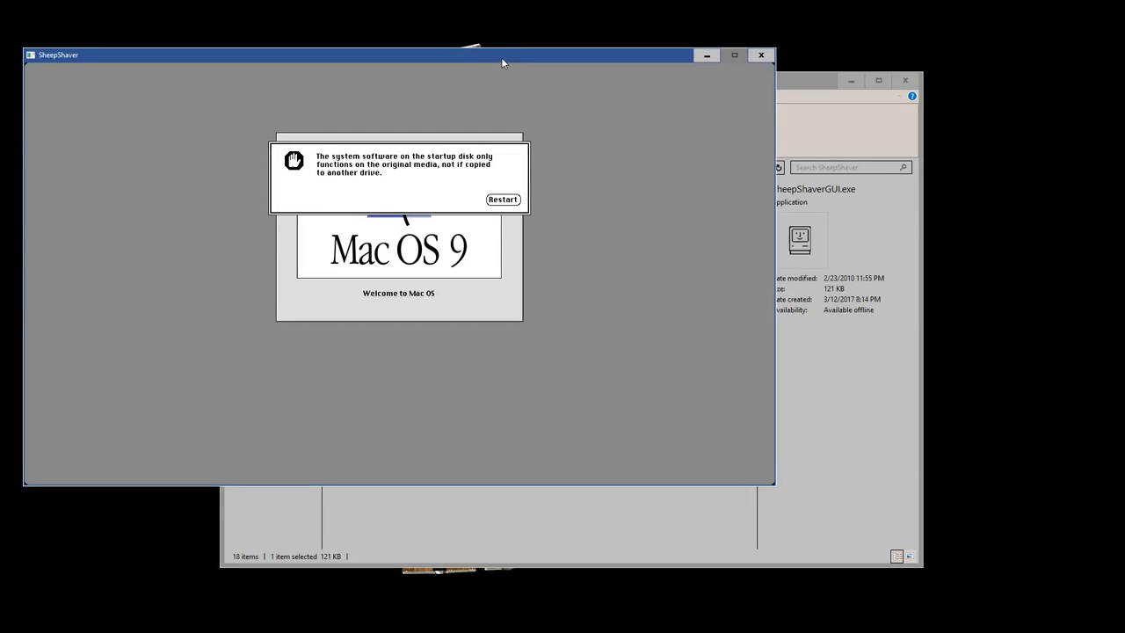
{"action": "left_click_drag", "start_coordinate": [500, 57], "coordinate": [628, 123]}
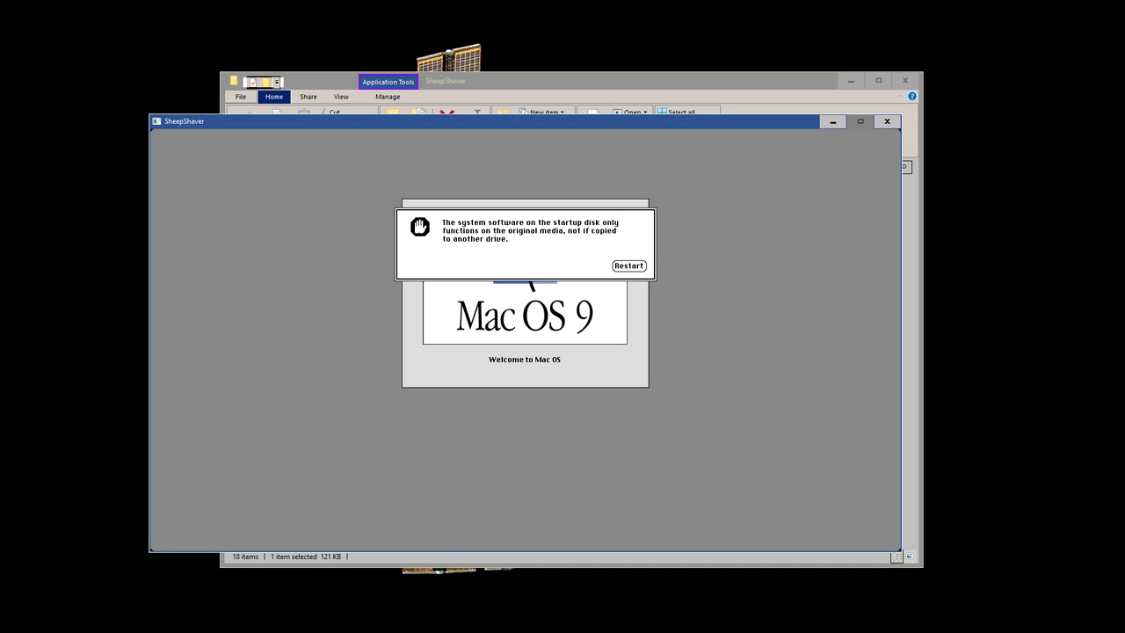
{"action": "key", "text": "alt+F4"}
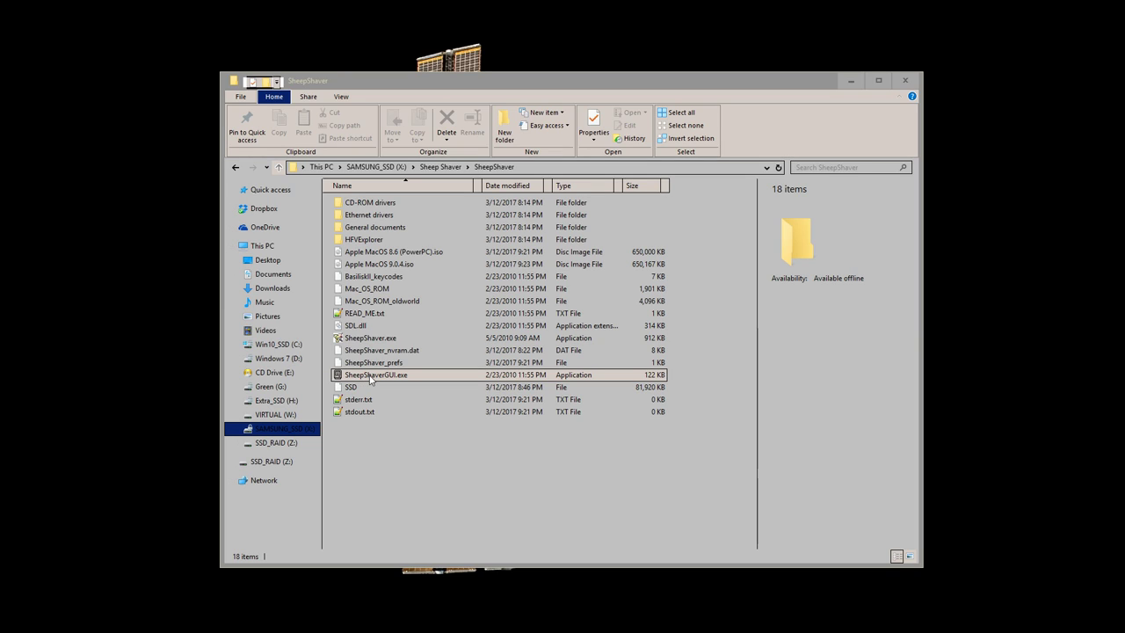
- Set the Read-only attribute on Apple MacOS 9.0.4.iso in the SheepShaver folder
{"action": "right_click", "coordinate": [395, 266]}
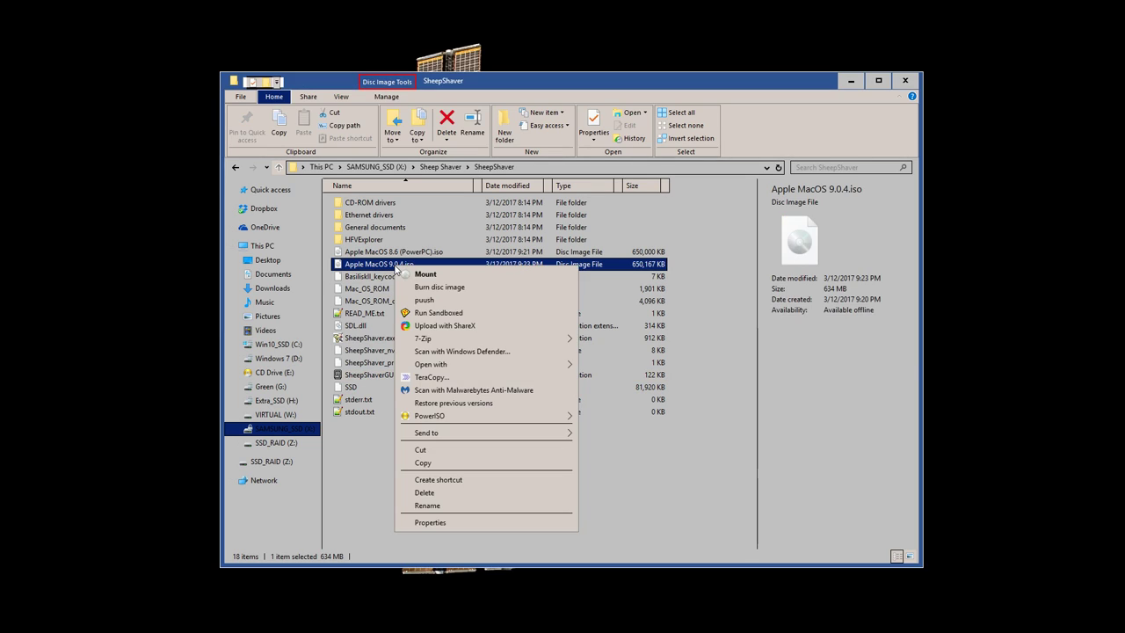
{"action": "left_click", "coordinate": [456, 521]}
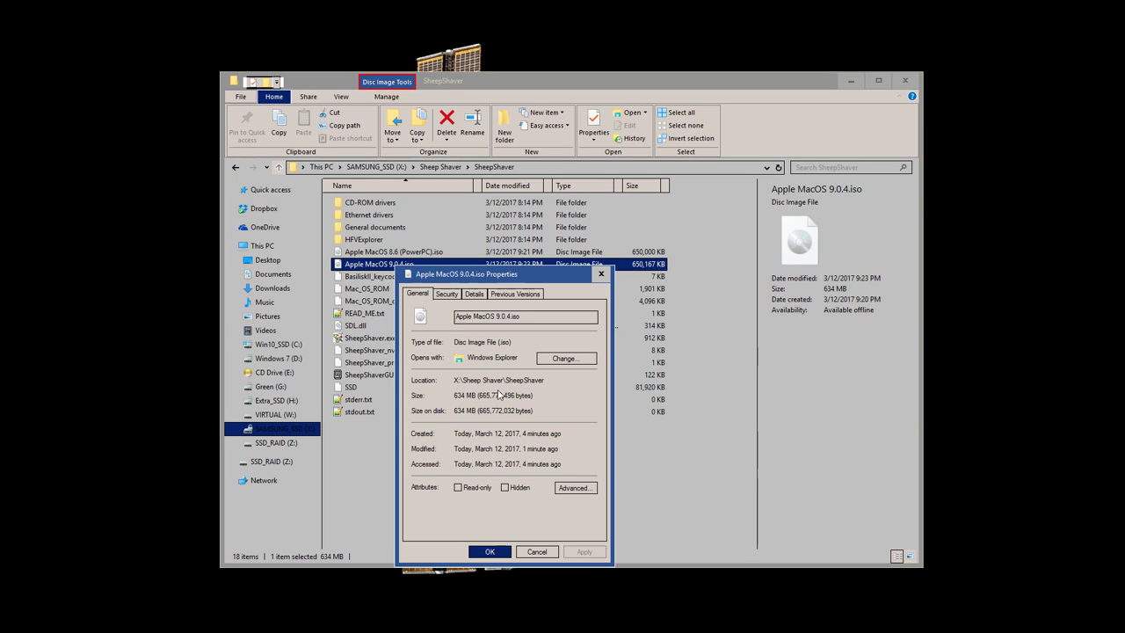
{"action": "left_click", "coordinate": [458, 487]}
{"action": "left_click", "coordinate": [523, 552]}
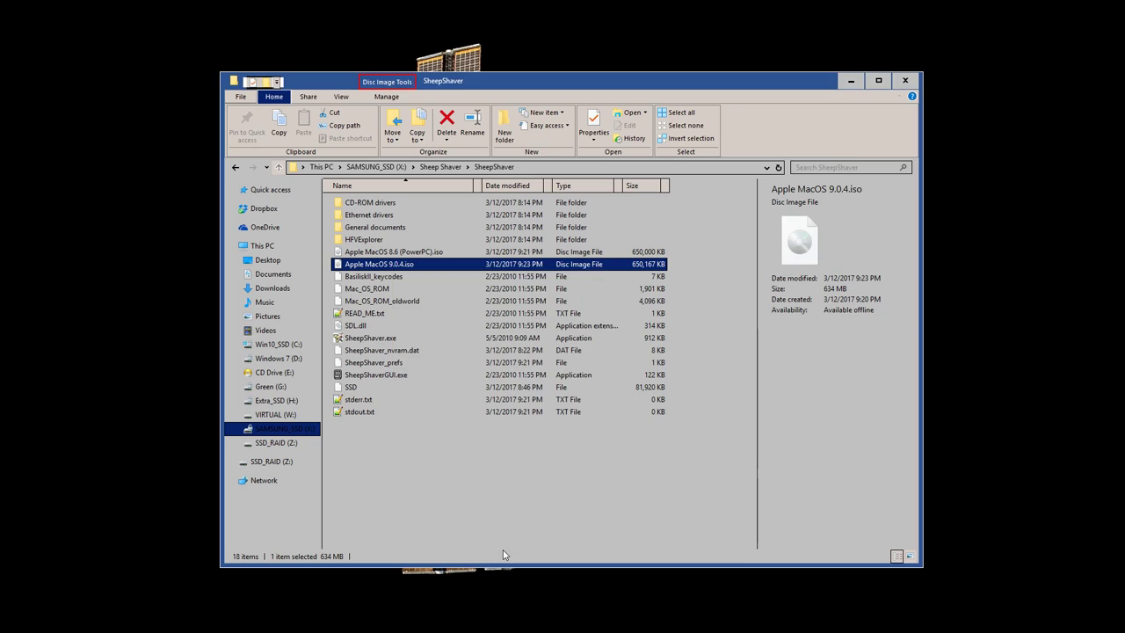
- Reopen SheepShaverGUI.exe and try to start the emulator again with the Apple MacOS 9.0.4.iso and SSD volumes
{"action": "left_click", "coordinate": [402, 420]}
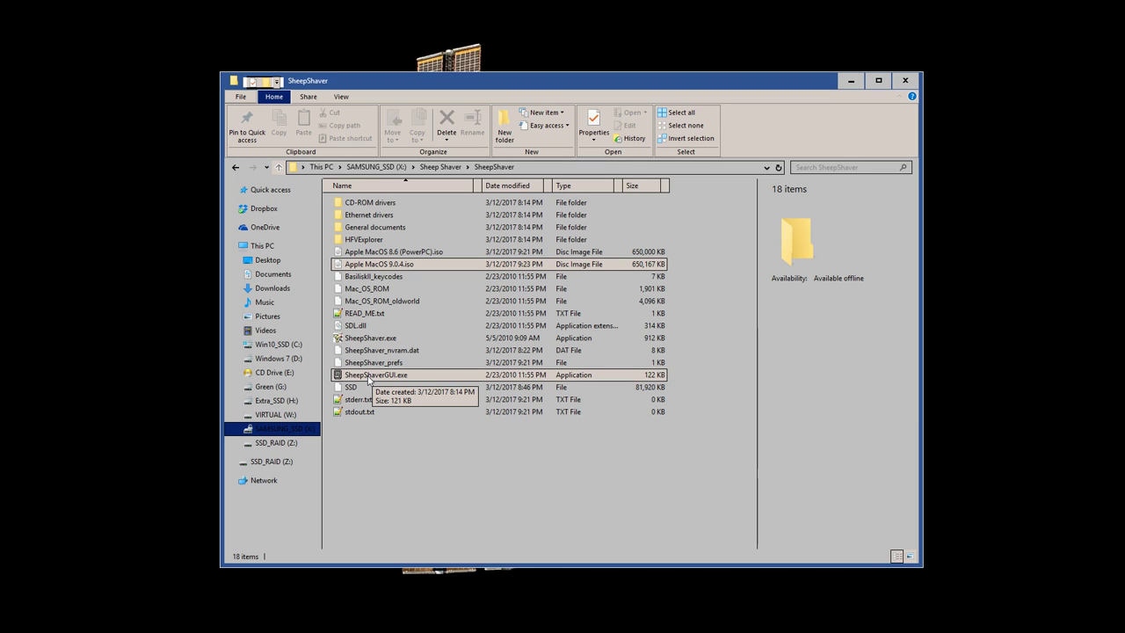
{"action": "double_click", "coordinate": [368, 377]}
{"action": "left_click_drag", "start_coordinate": [217, 90], "coordinate": [569, 255]}
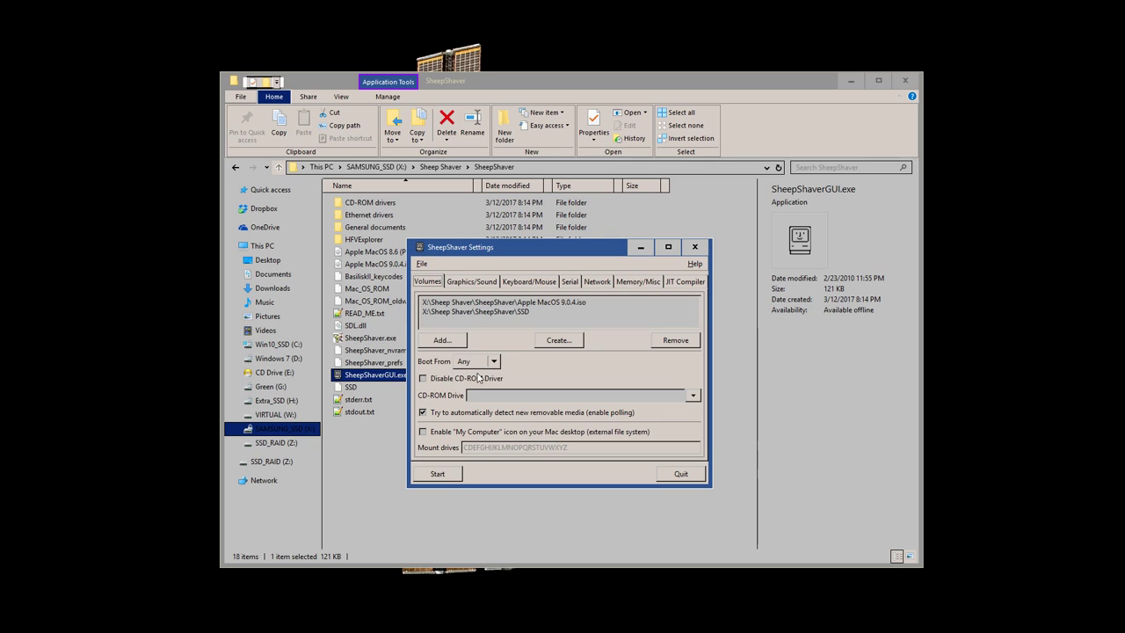
{"action": "left_click", "coordinate": [455, 477]}
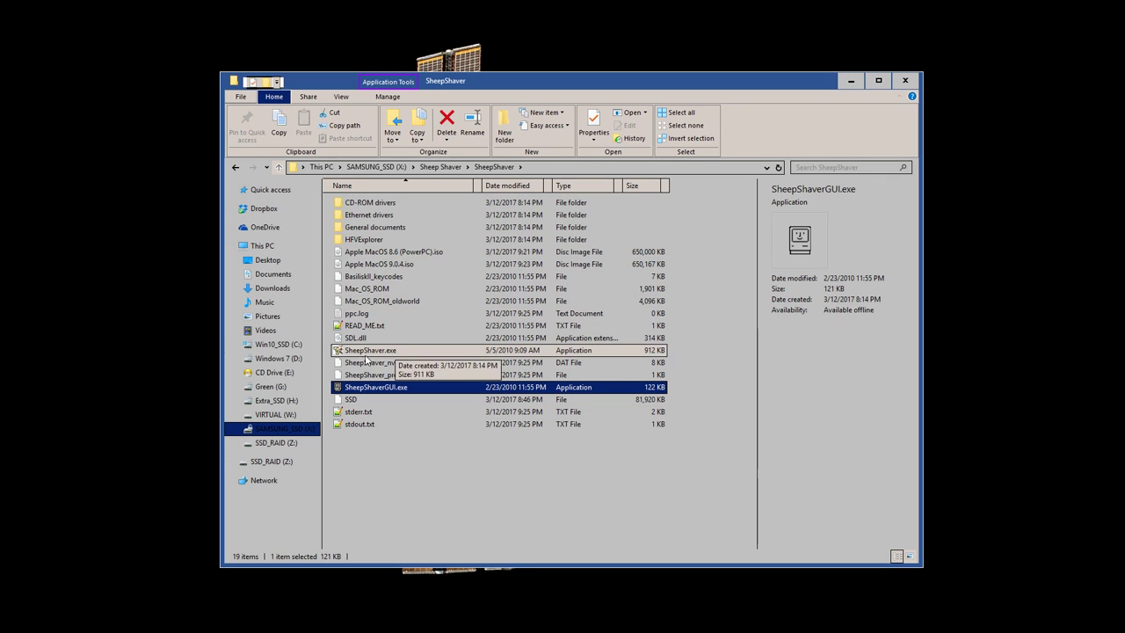
- Reopen SheepShaverGUI.exe and replace the Apple MacOS 9.0.4.iso volume with Apple MacOS 8.6 (PowerPC).iso
{"action": "double_click", "coordinate": [369, 387]}
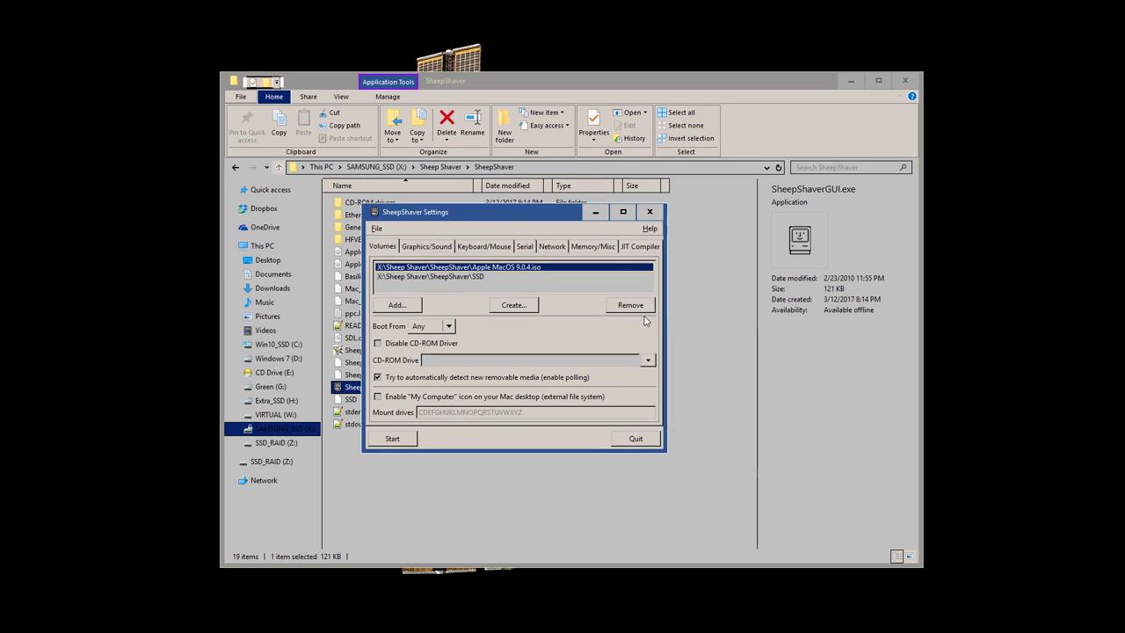
{"action": "left_click", "coordinate": [636, 307]}
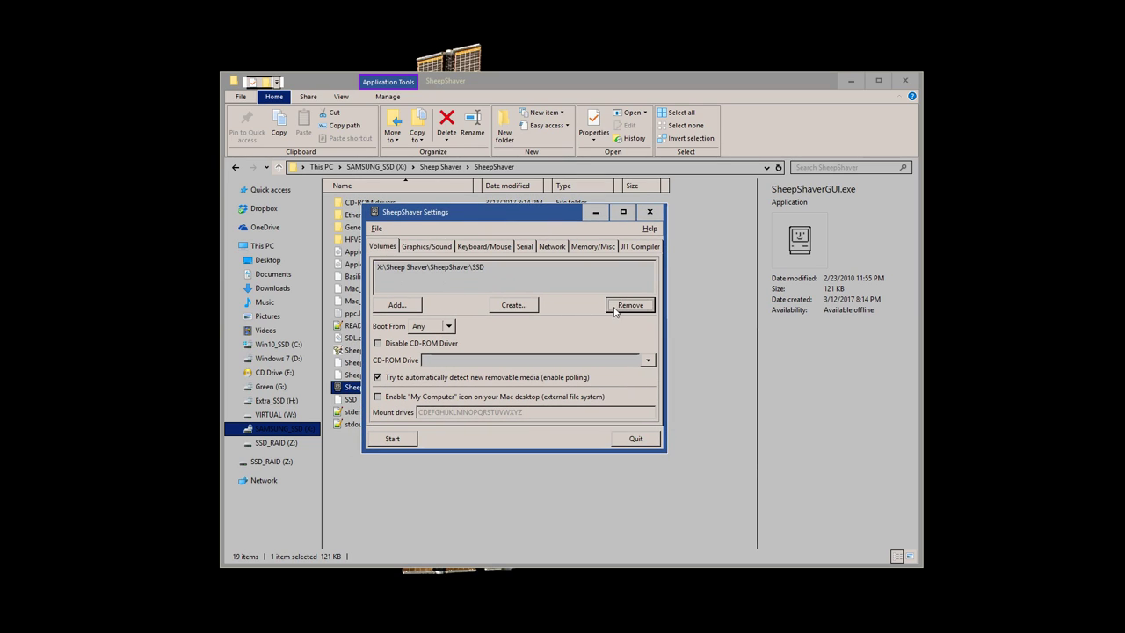
{"action": "left_click", "coordinate": [404, 305]}
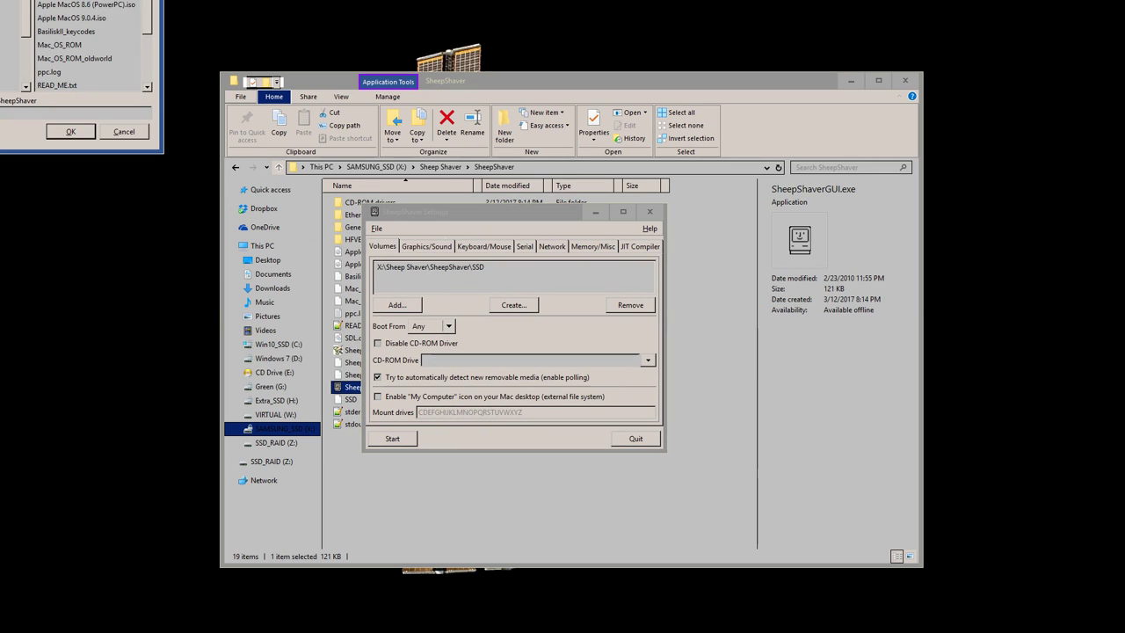
{"action": "left_click", "coordinate": [86, 5]}
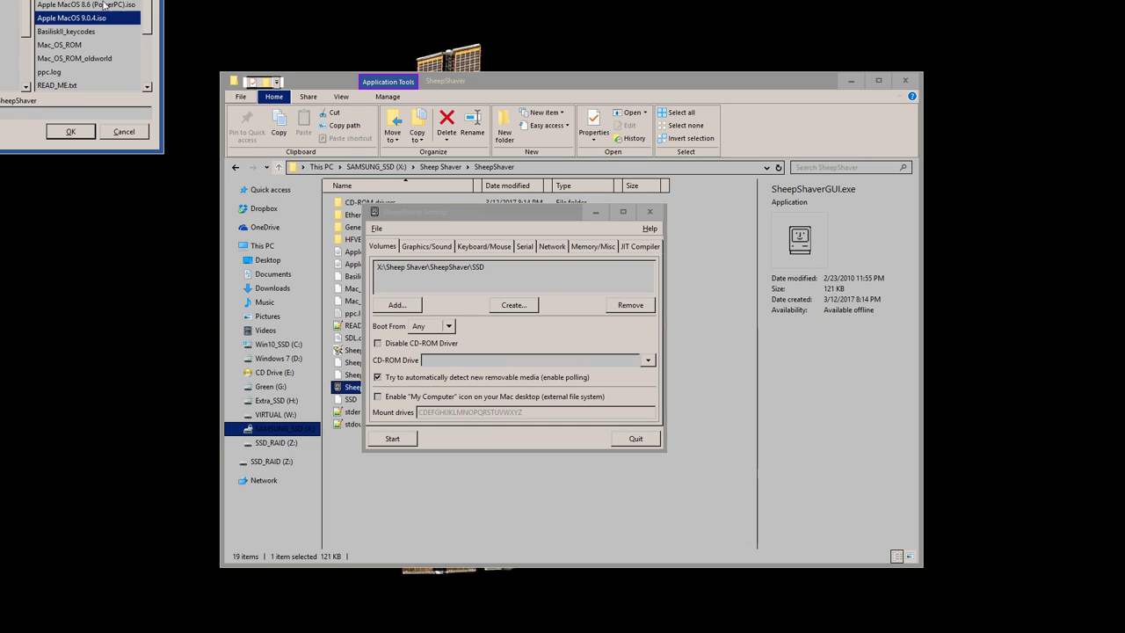
{"action": "left_click", "coordinate": [77, 132]}
- Set the Read-only attribute on Apple MacOS 8.6 (PowerPC).iso in the SheepShaver folder
{"action": "left_click_drag", "start_coordinate": [550, 215], "coordinate": [195, 239]}
{"action": "right_click", "coordinate": [386, 252]}
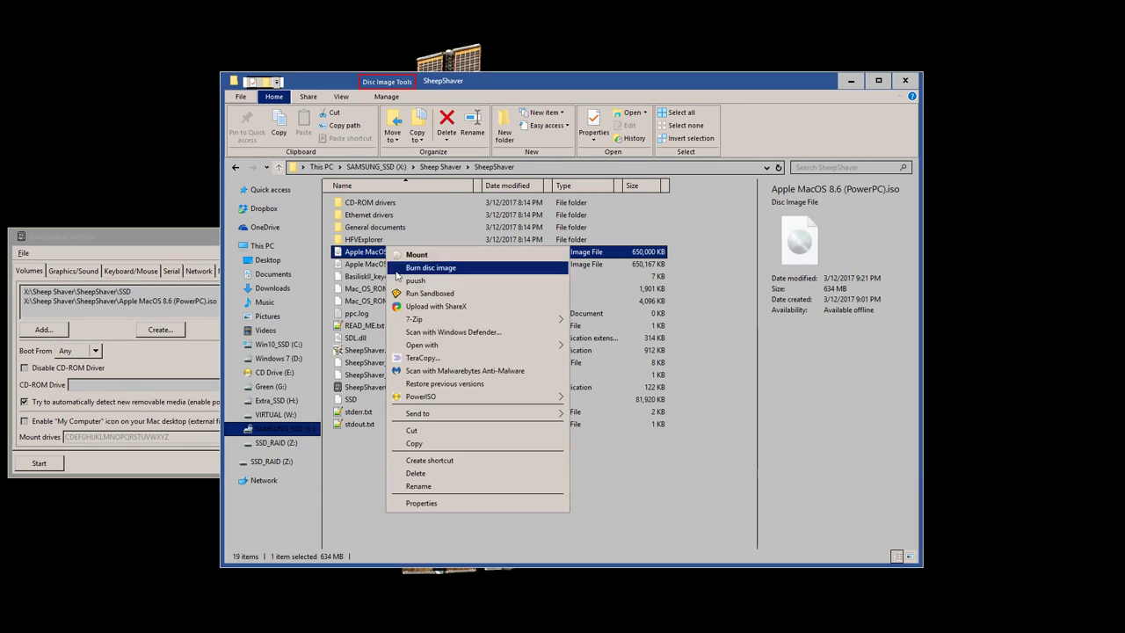
{"action": "left_click", "coordinate": [422, 501]}
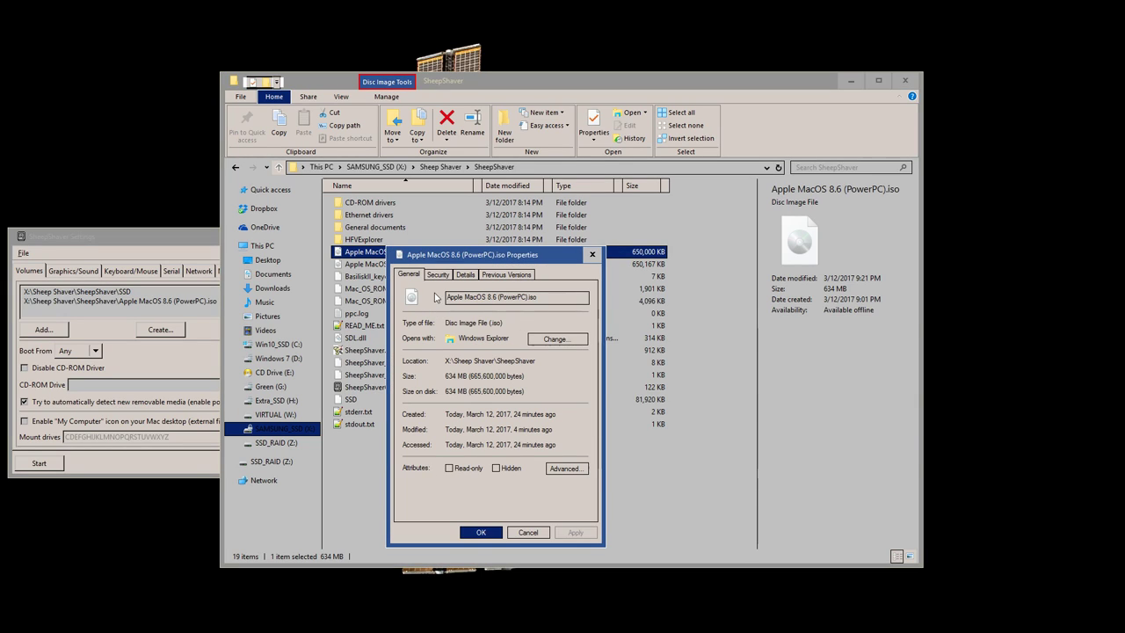
{"action": "left_click", "coordinate": [464, 468]}
{"action": "left_click", "coordinate": [492, 535]}
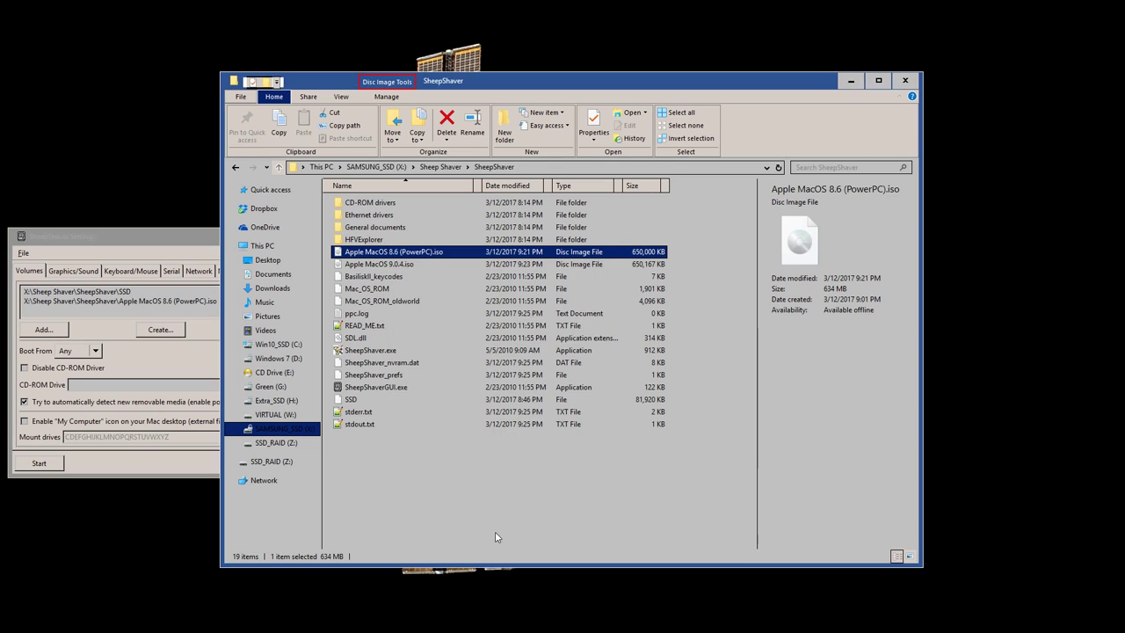
- Start the emulated Macintosh from the Mac OS 8.6 disc image and reposition its window
{"action": "left_click_drag", "start_coordinate": [132, 235], "coordinate": [400, 159]}
{"action": "left_click", "coordinate": [325, 392]}
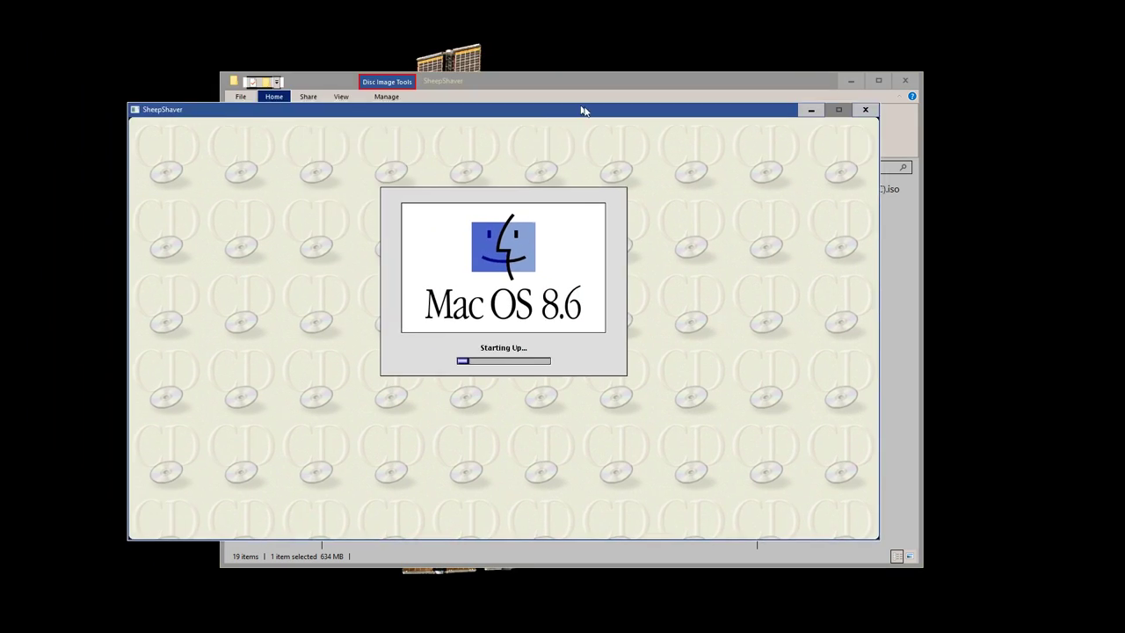
{"action": "left_click_drag", "start_coordinate": [583, 111], "coordinate": [626, 98]}
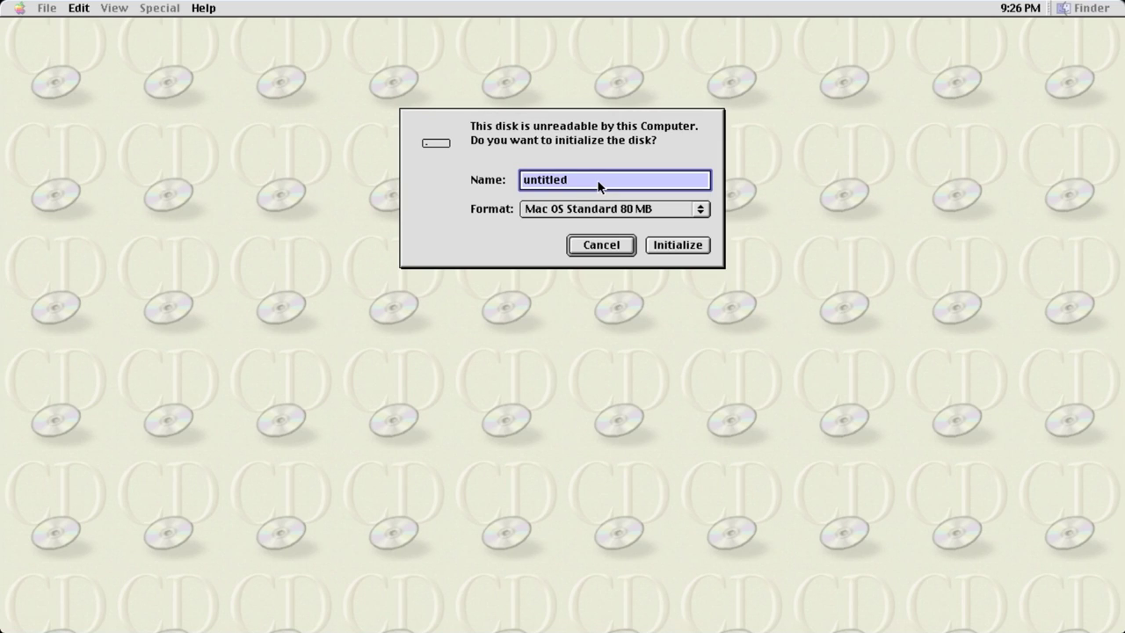
- Initialize the unreadable disk with the name Macintosh SSD in Mac OS Standard 80 MB format
{"action": "type", "text": "Macintosh"}
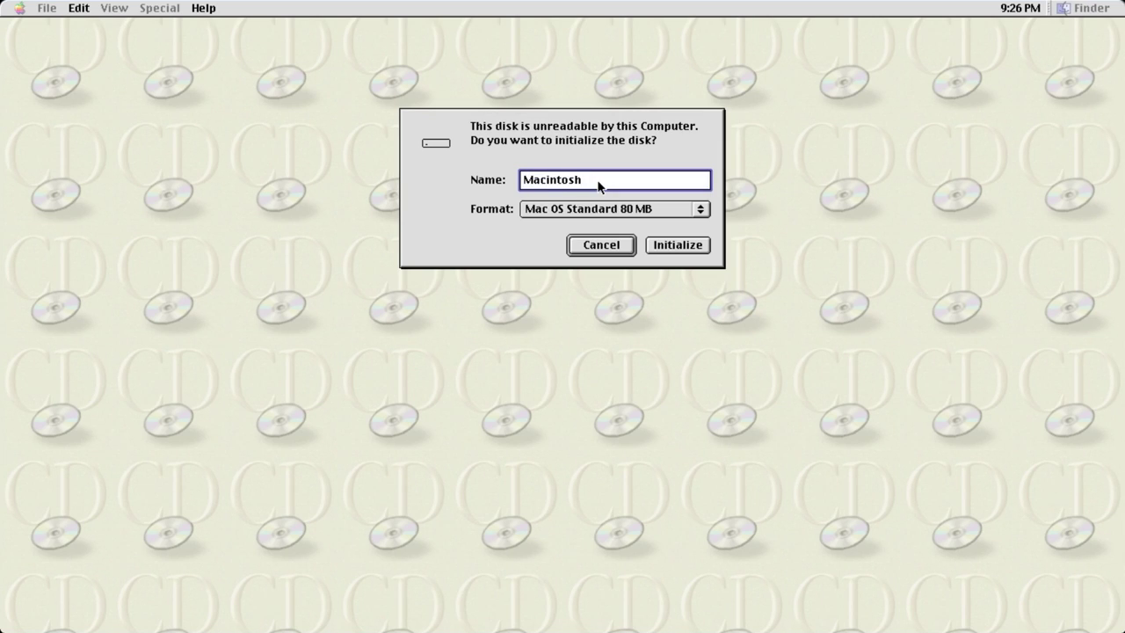
{"action": "left_click", "coordinate": [655, 211]}
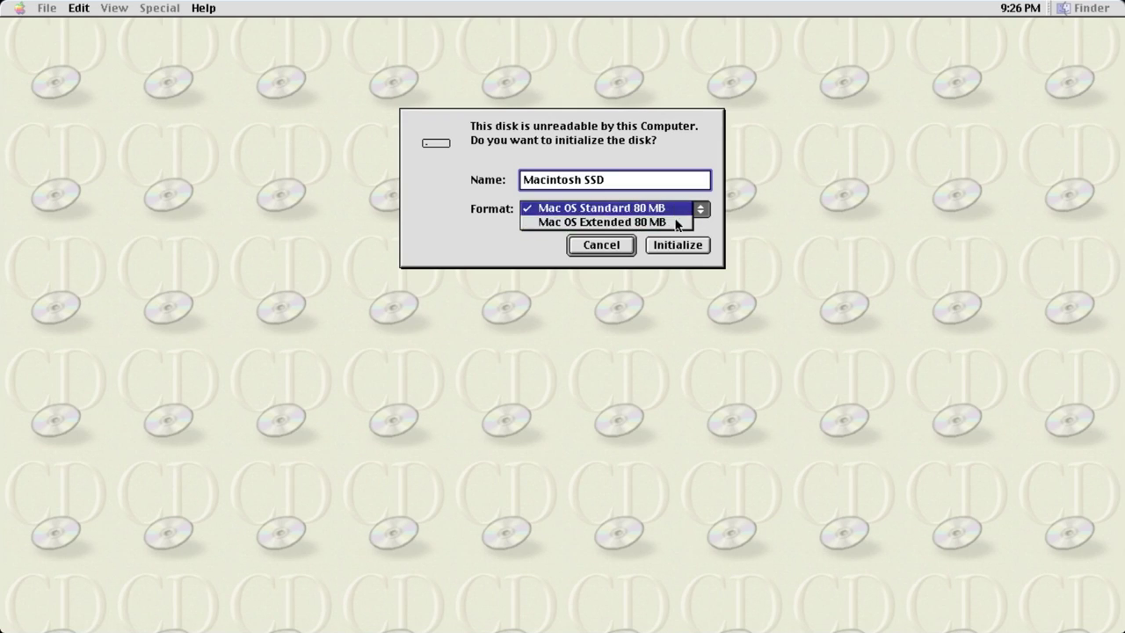
{"action": "left_click", "coordinate": [571, 225]}
{"action": "left_click", "coordinate": [581, 209]}
{"action": "left_click", "coordinate": [580, 190]}
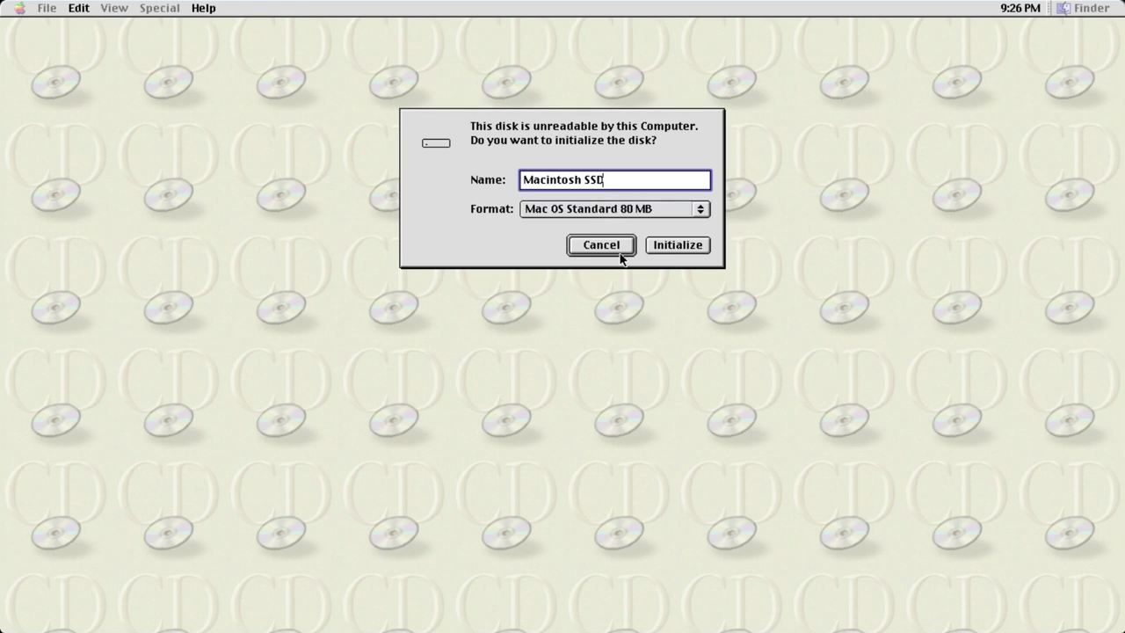
{"action": "left_click", "coordinate": [677, 247]}
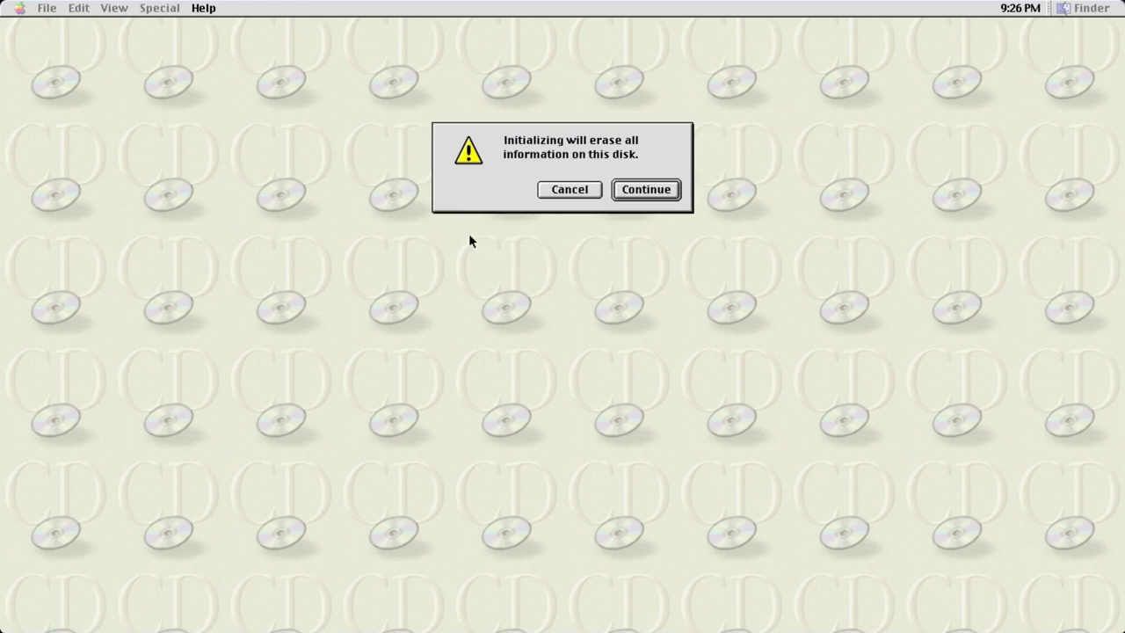
{"action": "left_click", "coordinate": [647, 190]}
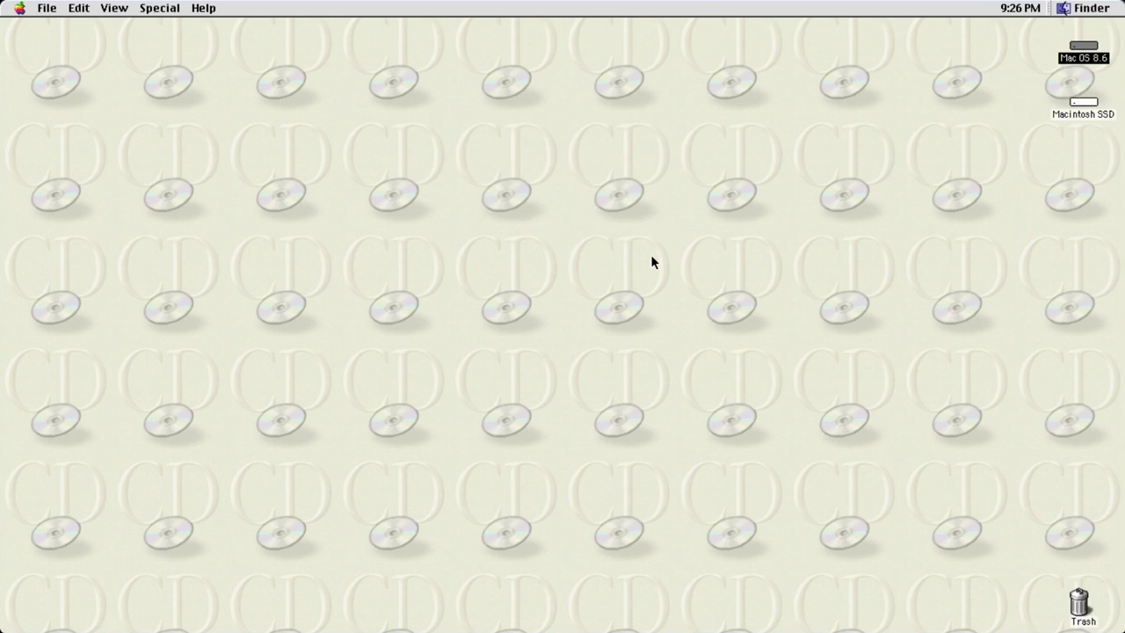
- Open the Macintosh SSD disk to examine its contents and available space, then close its window
{"action": "double_click", "coordinate": [1082, 106]}
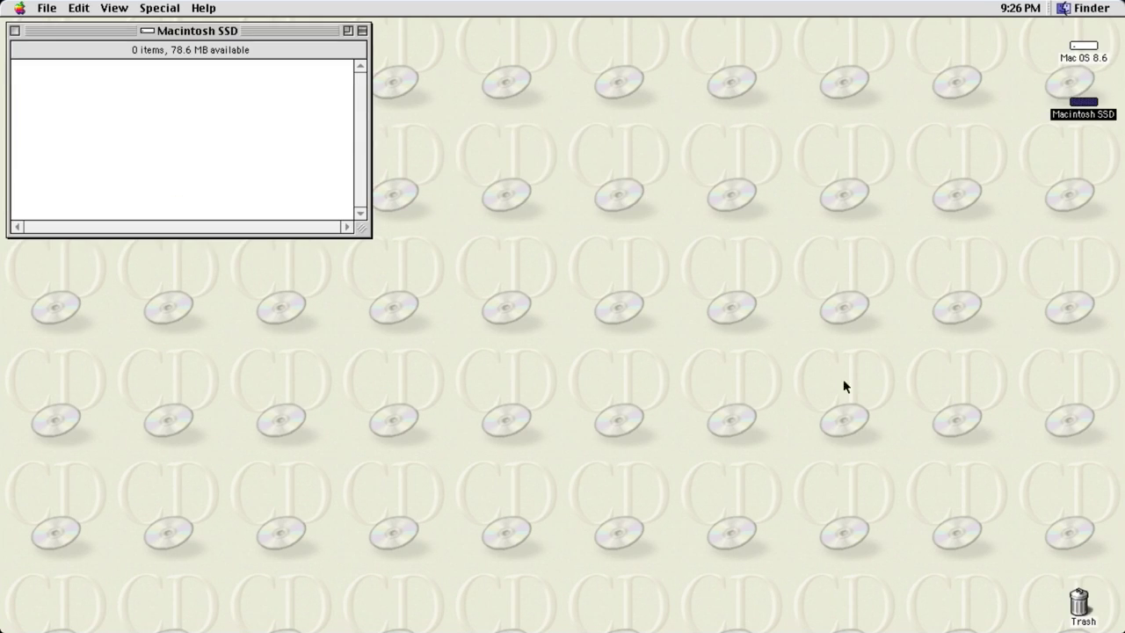
{"action": "left_click_drag", "start_coordinate": [371, 77], "coordinate": [607, 169]}
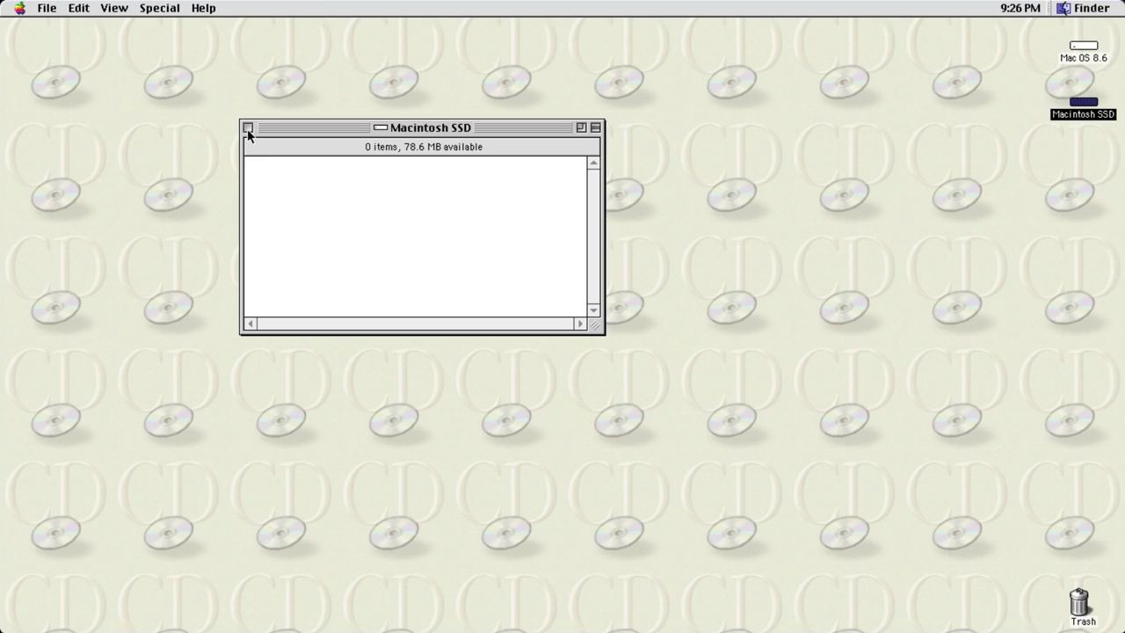
{"action": "left_click", "coordinate": [248, 129]}
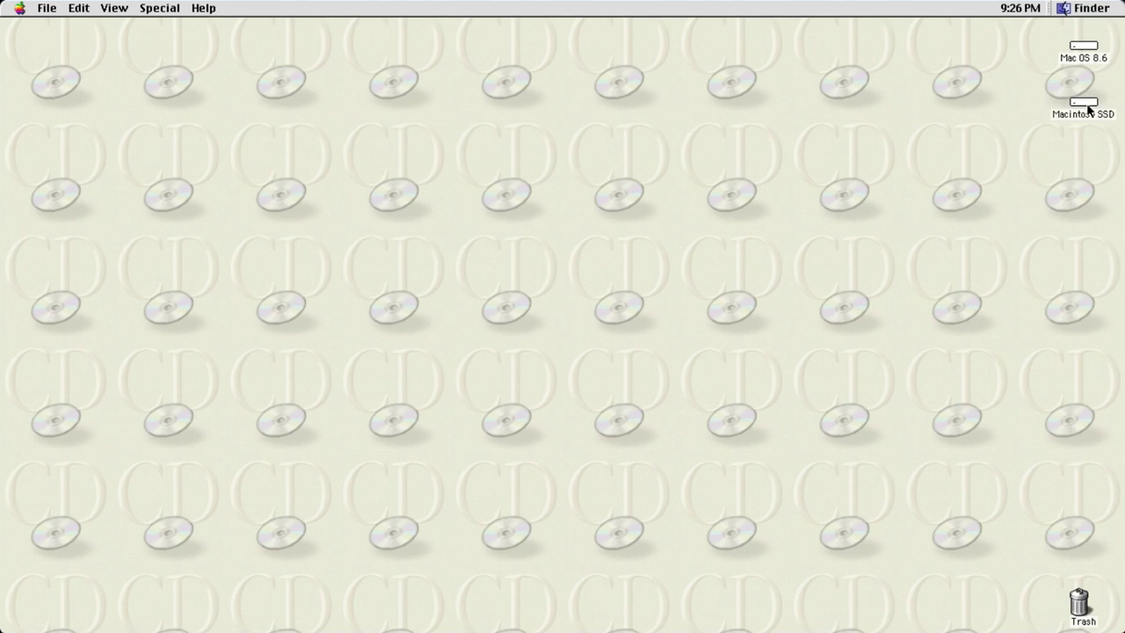
{"action": "double_click", "coordinate": [1087, 105]}
{"action": "left_click", "coordinate": [247, 128]}
- Open the Mac OS 8.6 disc, launch Install Mac OS 8.6 and continue past its welcome page to the destination selection
{"action": "left_click_drag", "start_coordinate": [168, 9], "coordinate": [1096, 76]}
{"action": "double_click", "coordinate": [1075, 51]}
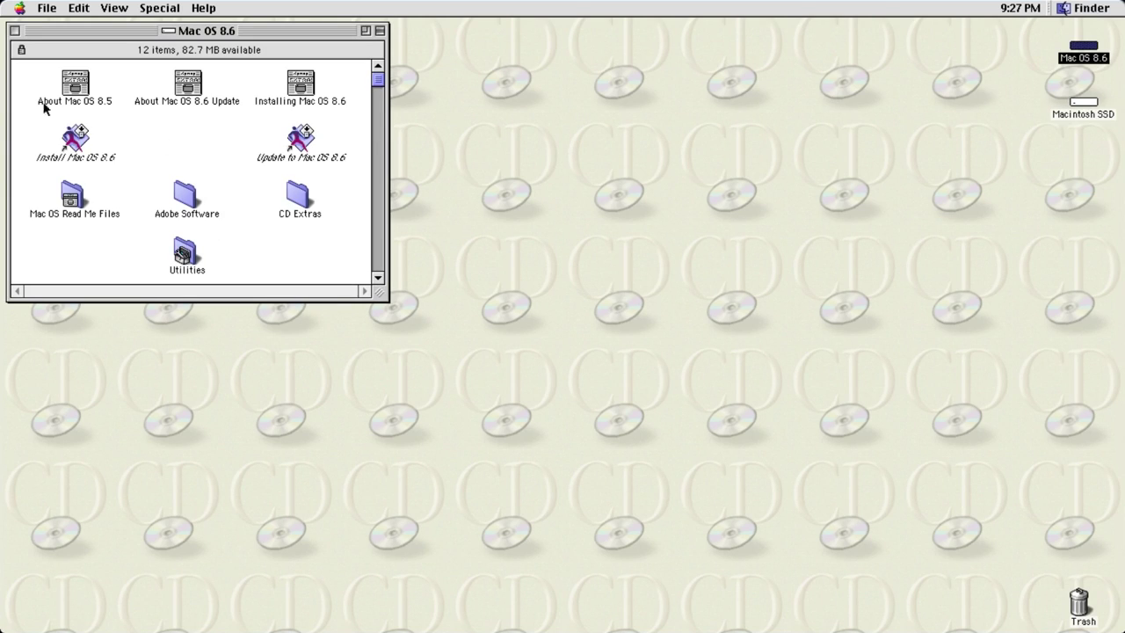
{"action": "left_click", "coordinate": [79, 140]}
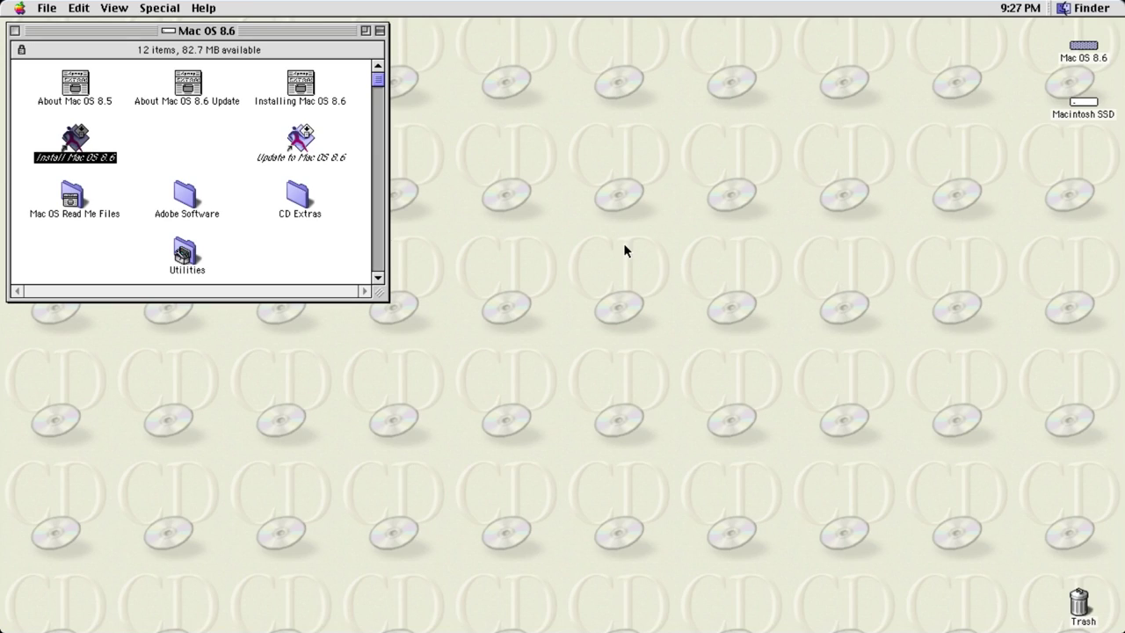
{"action": "double_click", "coordinate": [84, 137]}
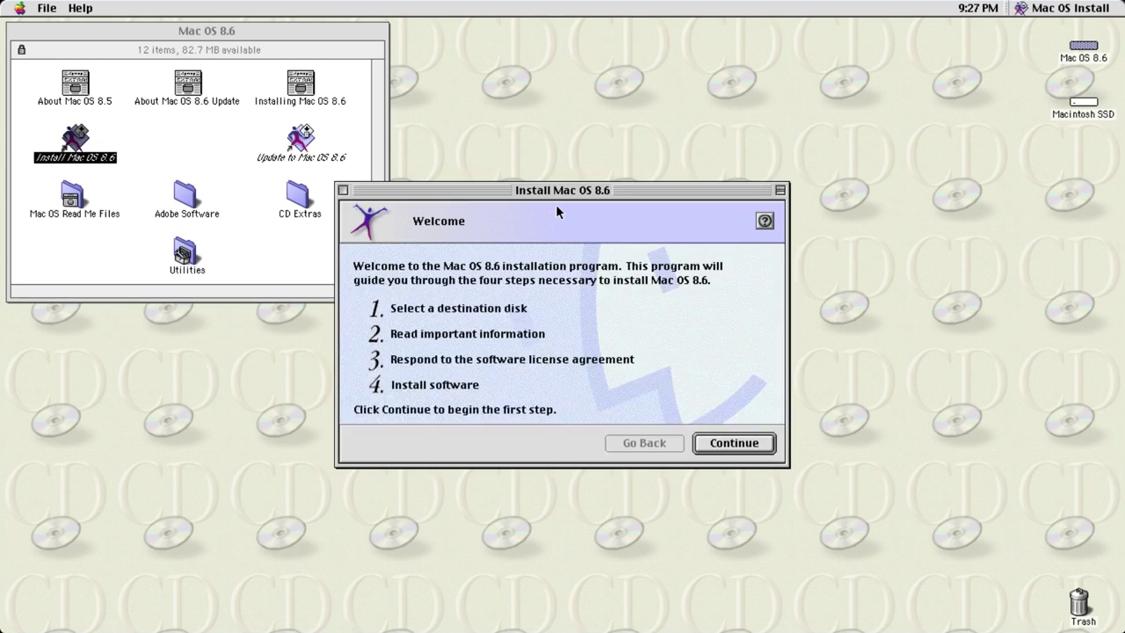
{"action": "left_click", "coordinate": [716, 444]}
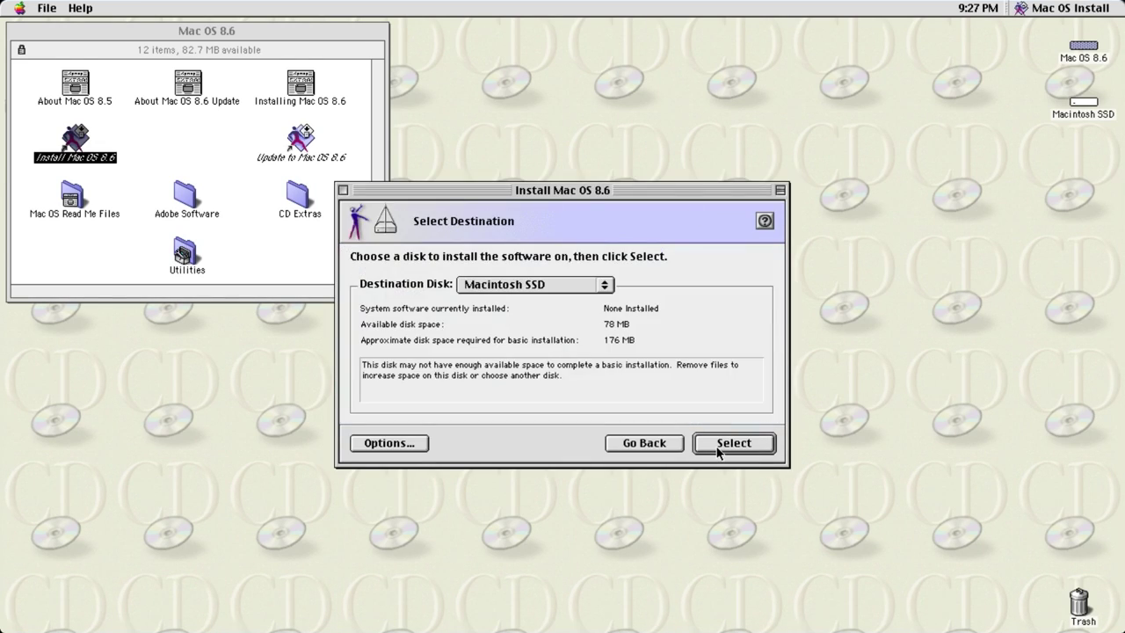
- Choose Macintosh SSD as the destination without a clean installation, continue past the information page and accept the software license agreement
{"action": "left_click", "coordinate": [602, 288]}
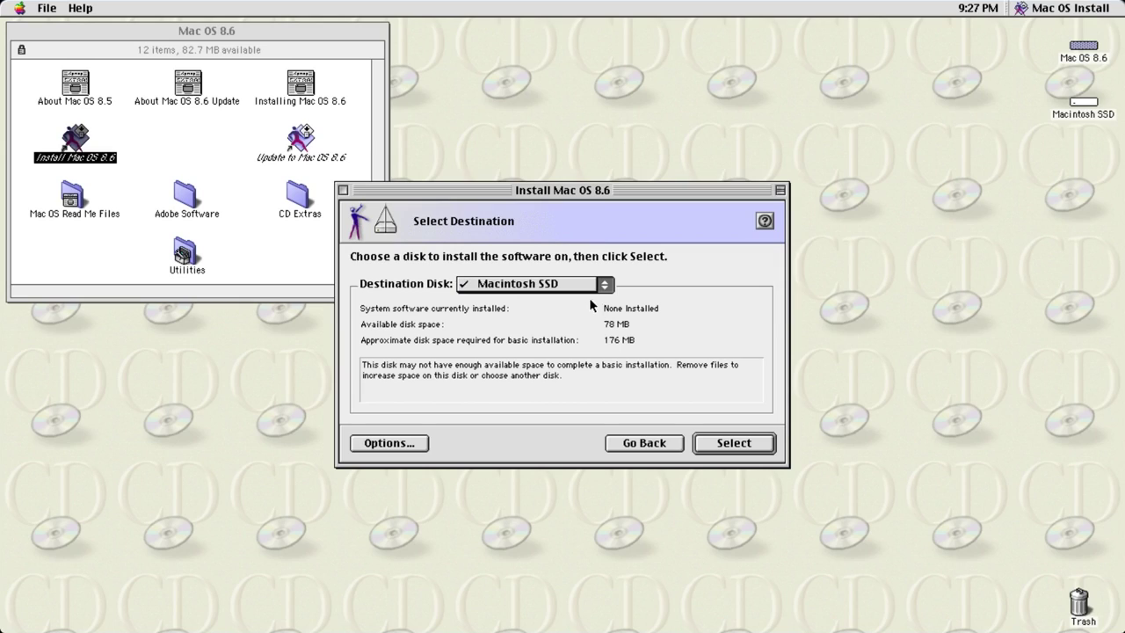
{"action": "left_click", "coordinate": [386, 442]}
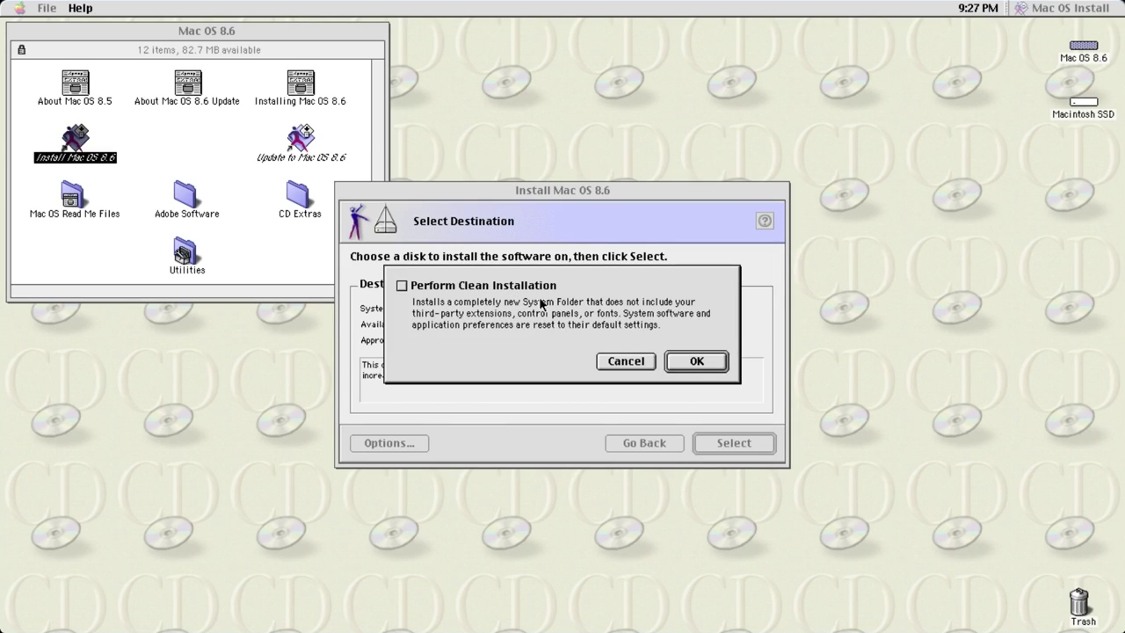
{"action": "left_click", "coordinate": [626, 361]}
{"action": "left_click", "coordinate": [756, 449]}
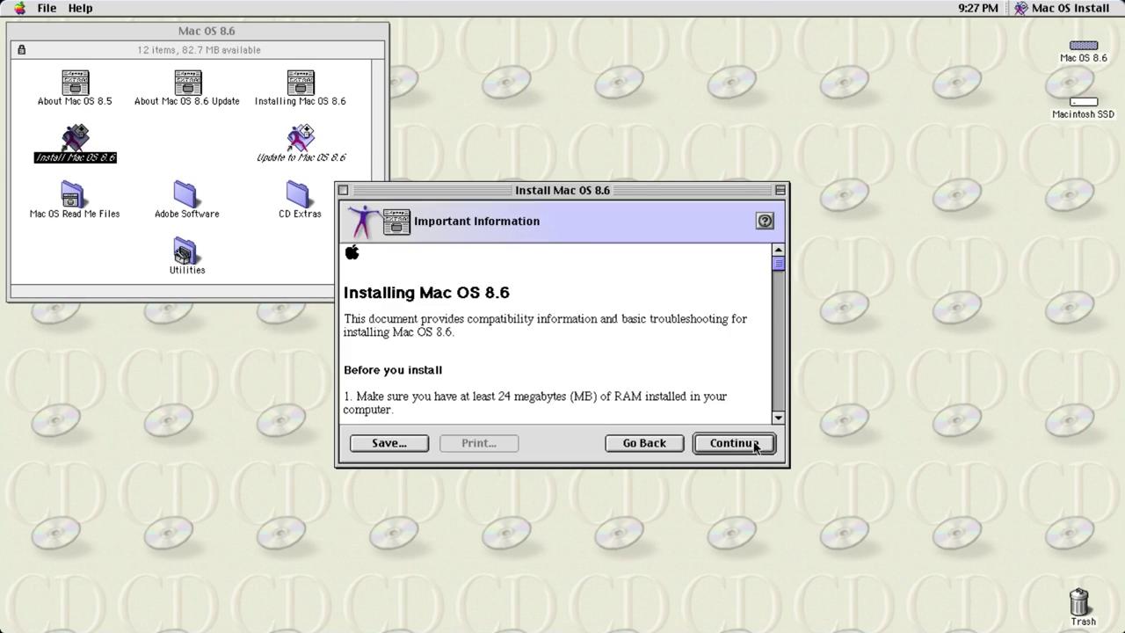
{"action": "left_click", "coordinate": [753, 448]}
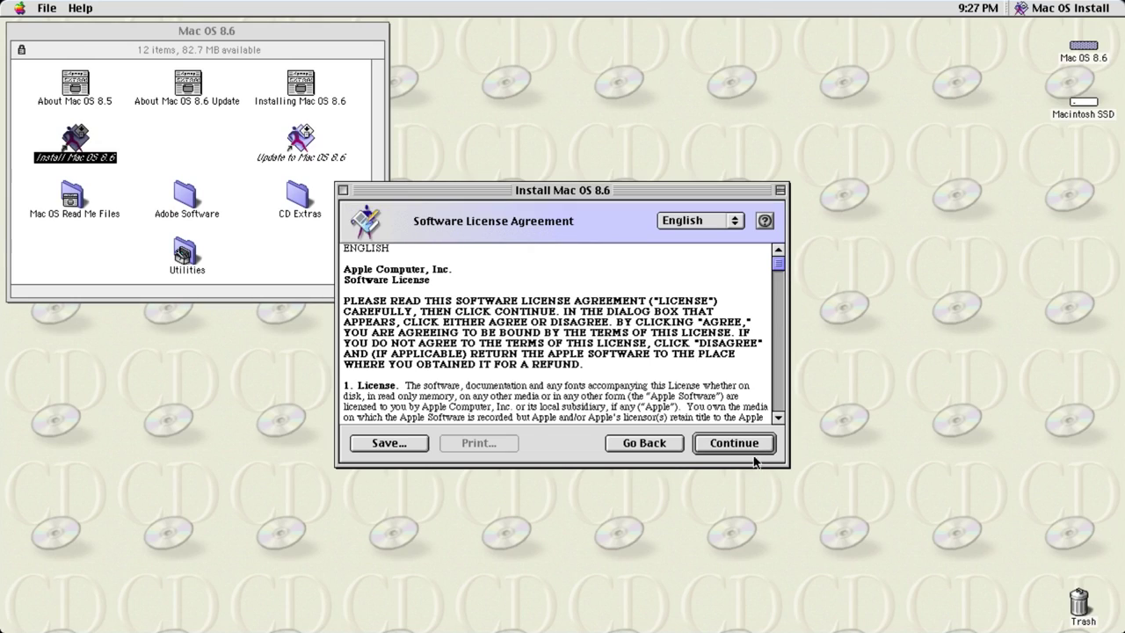
{"action": "left_click", "coordinate": [757, 451]}
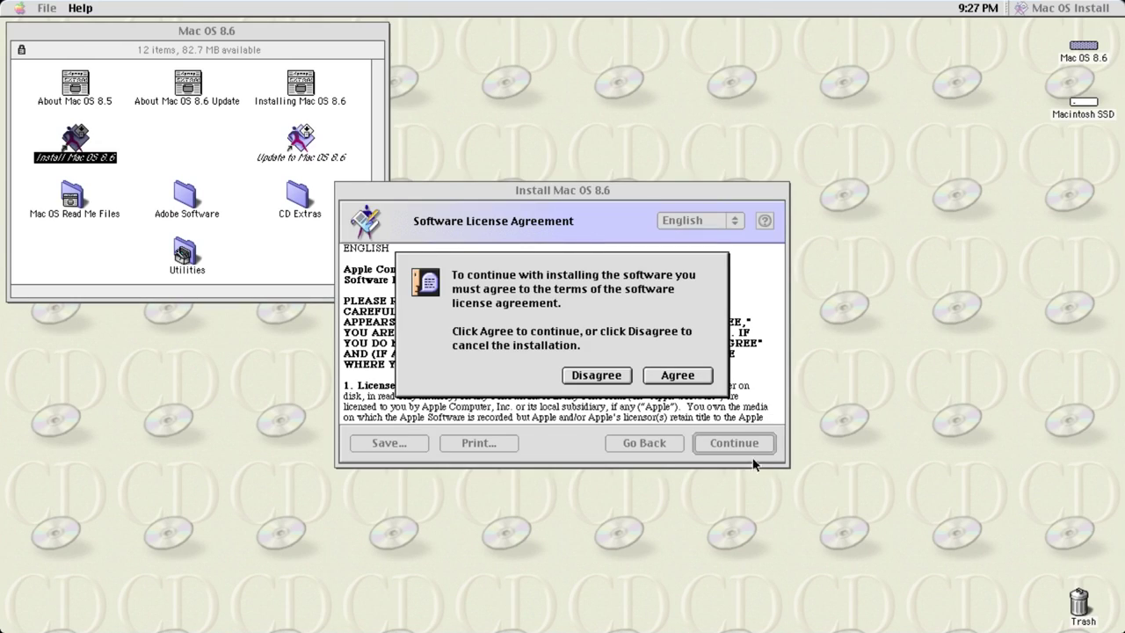
{"action": "left_click", "coordinate": [693, 385]}
- Customize the installation by adding English Speech Recognition as a customized installation with the first listed feature selected
{"action": "left_click", "coordinate": [413, 448]}
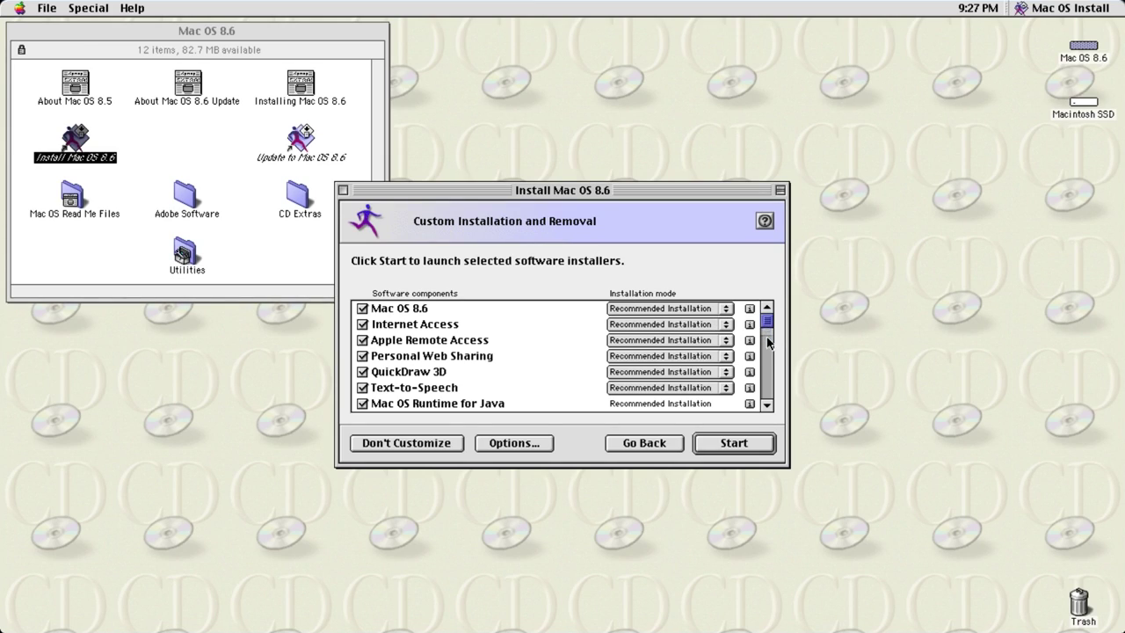
{"action": "left_click_drag", "start_coordinate": [767, 337], "coordinate": [767, 400]}
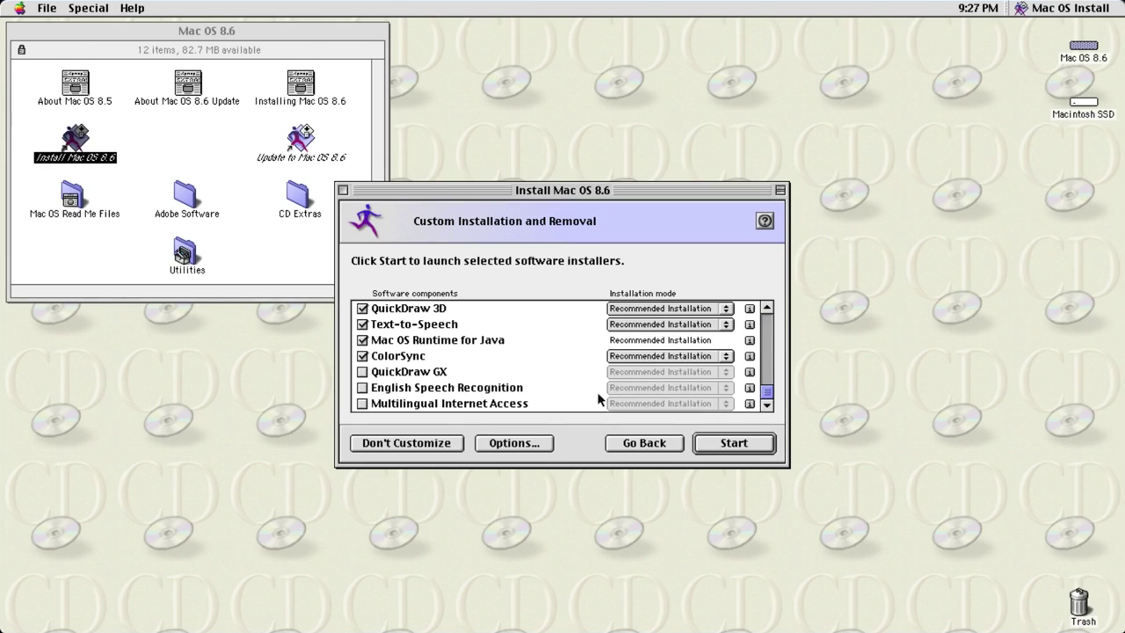
{"action": "left_click", "coordinate": [361, 388]}
{"action": "left_click", "coordinate": [717, 392]}
{"action": "left_click", "coordinate": [708, 404]}
{"action": "left_click", "coordinate": [399, 273]}
{"action": "left_click", "coordinate": [729, 432]}
{"action": "left_click", "coordinate": [767, 393]}
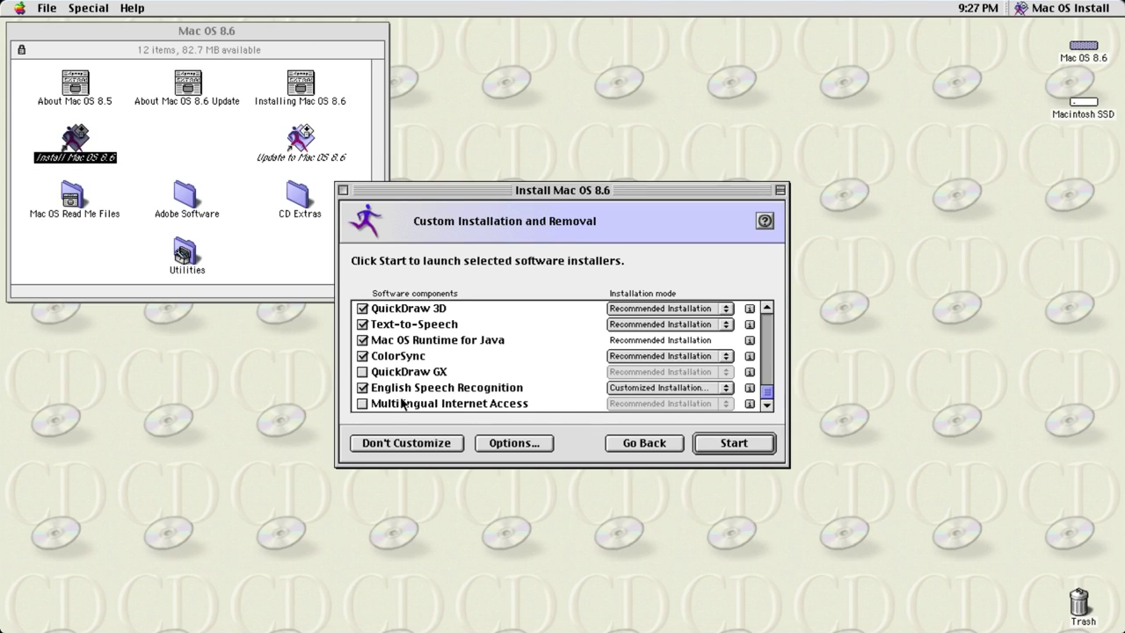
- Include QuickDraw GX among the software components and set it to customized removal of all its features
{"action": "left_click", "coordinate": [362, 372]}
{"action": "left_click", "coordinate": [724, 374]}
{"action": "left_click", "coordinate": [712, 401]}
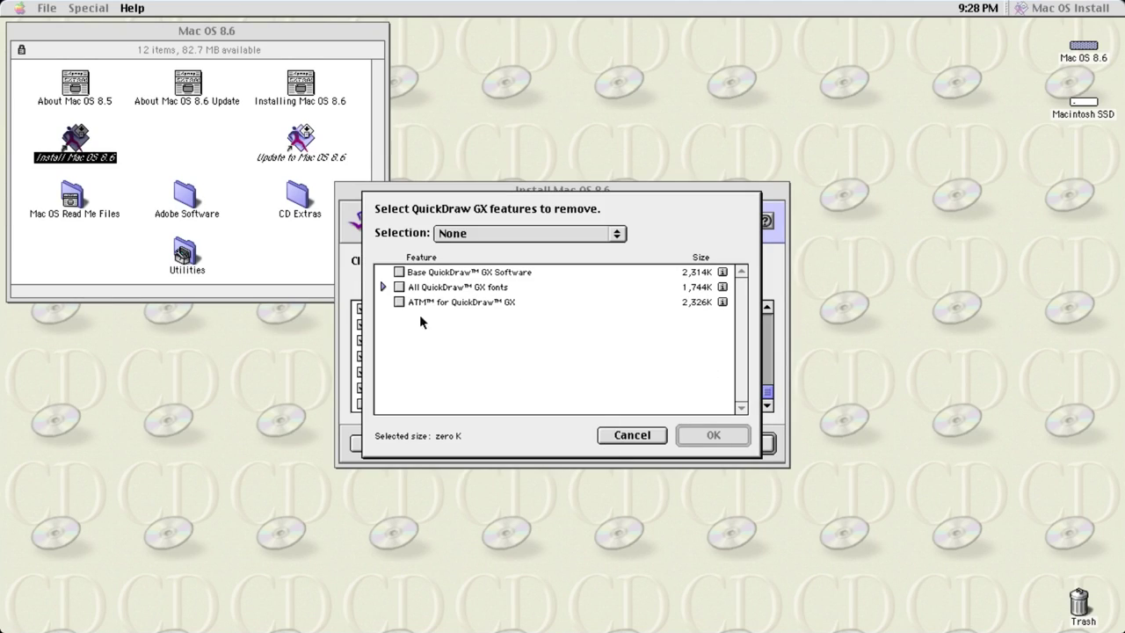
{"action": "left_click", "coordinate": [488, 233]}
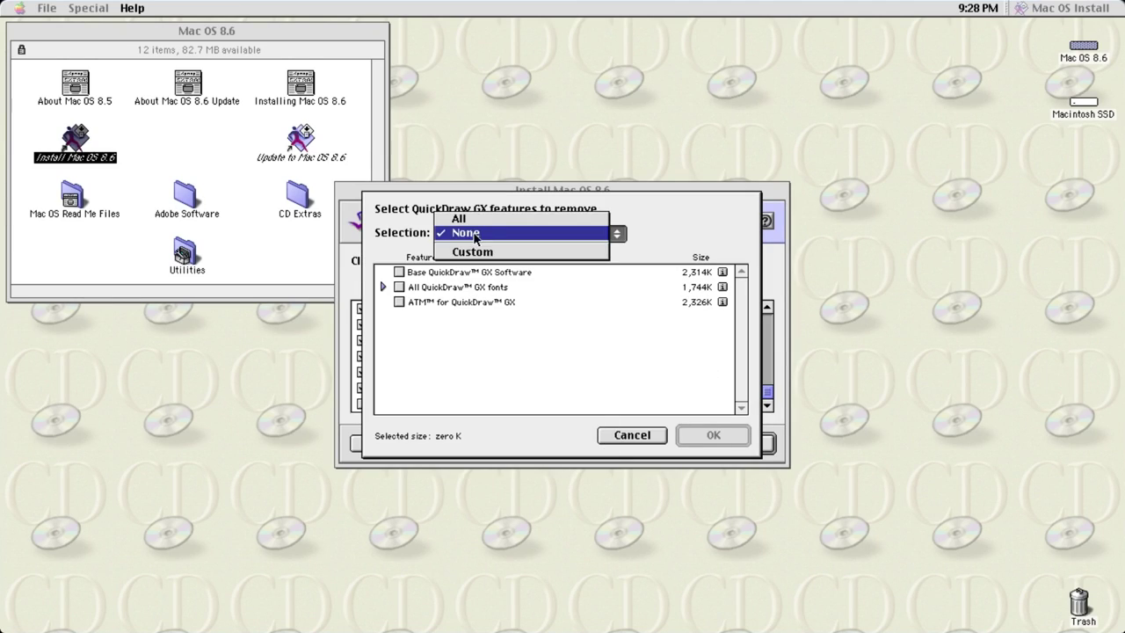
{"action": "left_click", "coordinate": [524, 219]}
{"action": "left_click", "coordinate": [726, 435]}
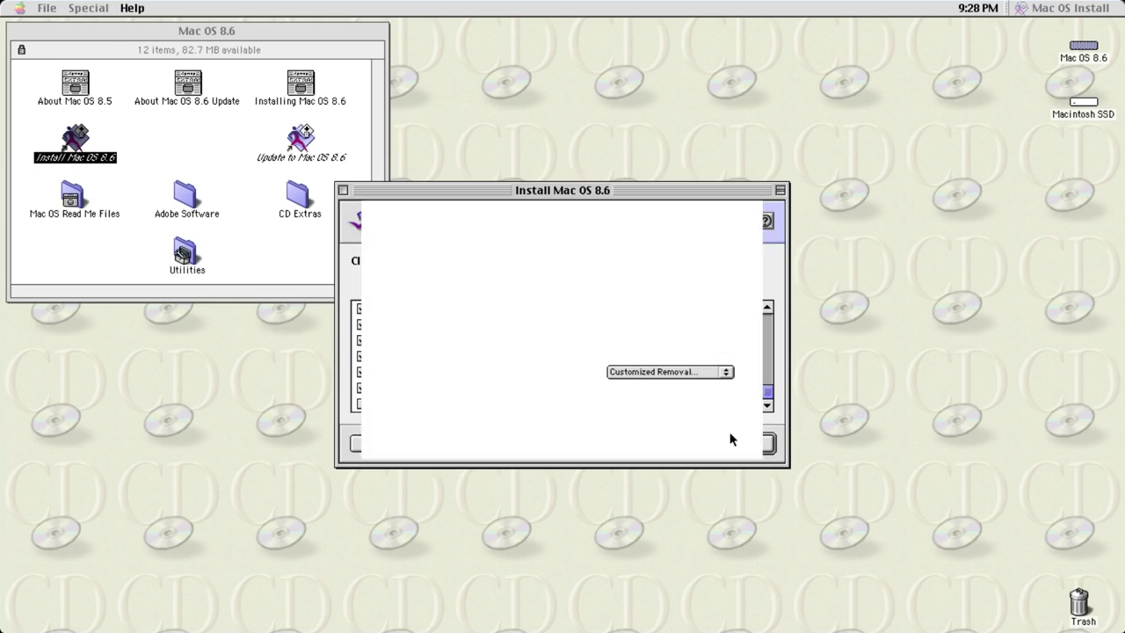
- Review the customized installation features of QuickDraw GX without applying them, and set its installation mode to Recommended Installation
{"action": "left_click", "coordinate": [719, 376]}
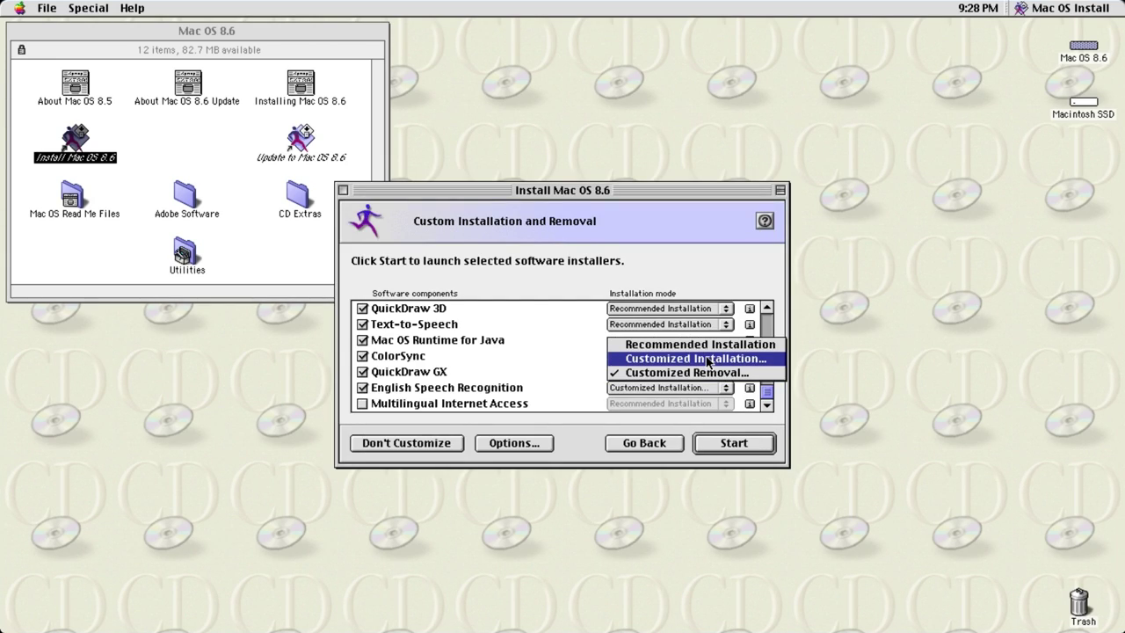
{"action": "left_click", "coordinate": [708, 359]}
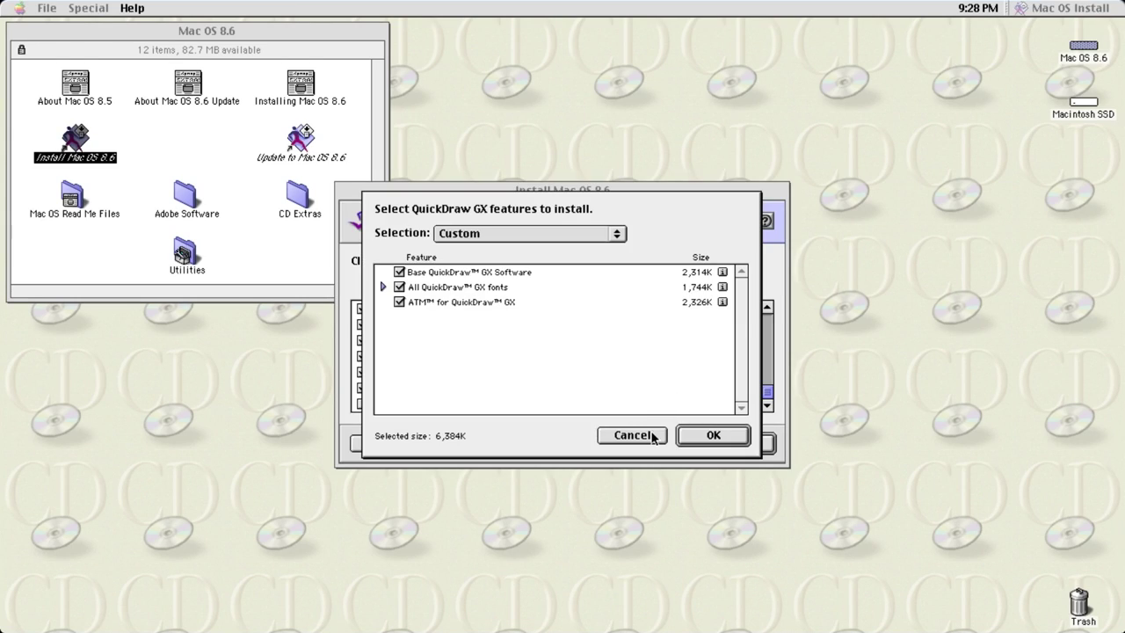
{"action": "left_click", "coordinate": [631, 435]}
{"action": "left_click", "coordinate": [684, 373]}
{"action": "left_click", "coordinate": [704, 351]}
- Set Text-to-Speech to a customized installation with all its features selected
{"action": "left_click_drag", "start_coordinate": [768, 392], "coordinate": [766, 320]}
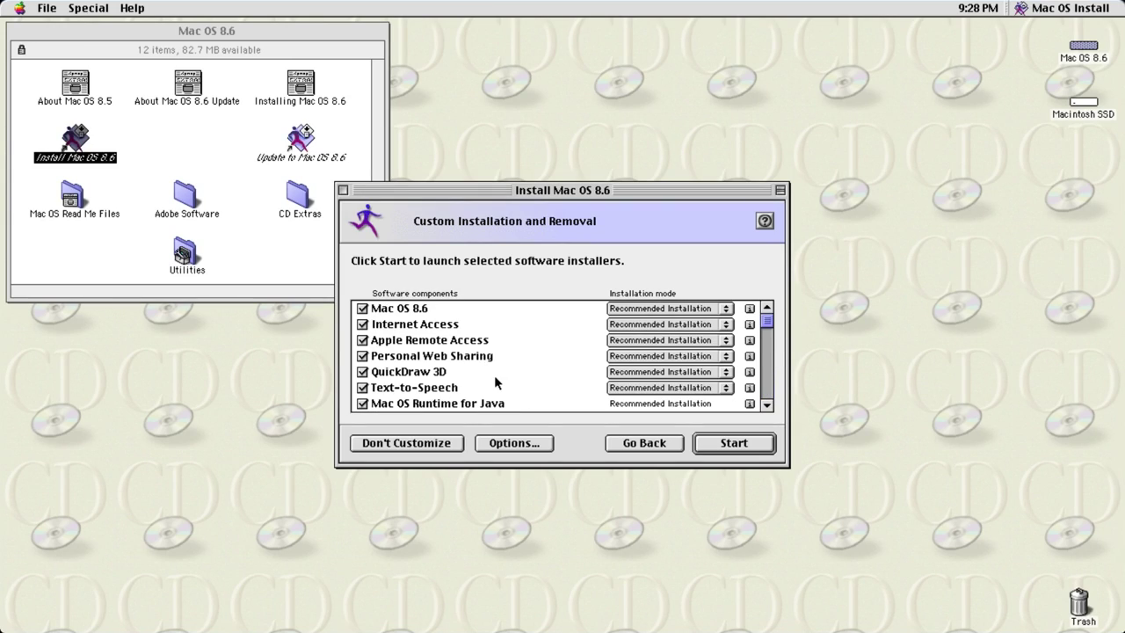
{"action": "left_click", "coordinate": [631, 388]}
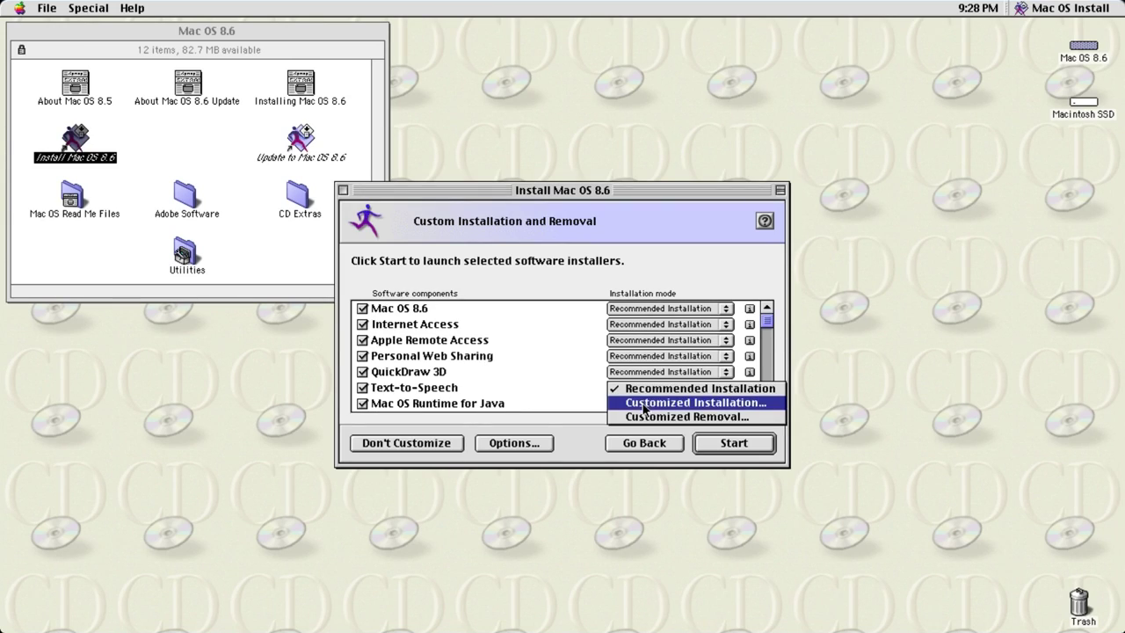
{"action": "left_click", "coordinate": [644, 406]}
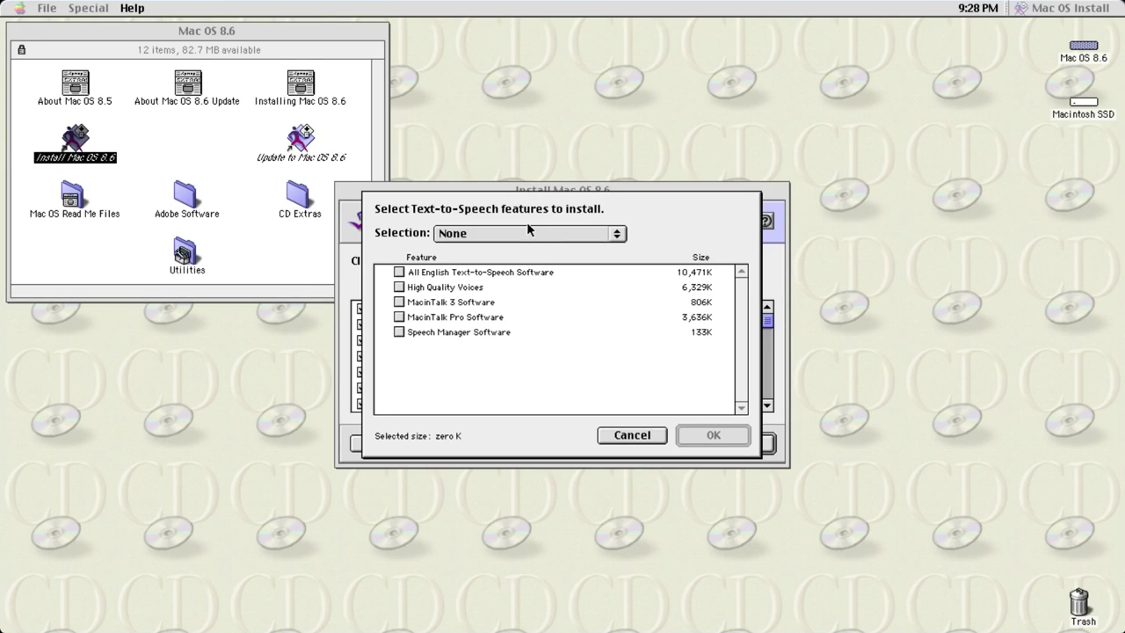
{"action": "left_click", "coordinate": [521, 235]}
{"action": "left_click", "coordinate": [510, 216]}
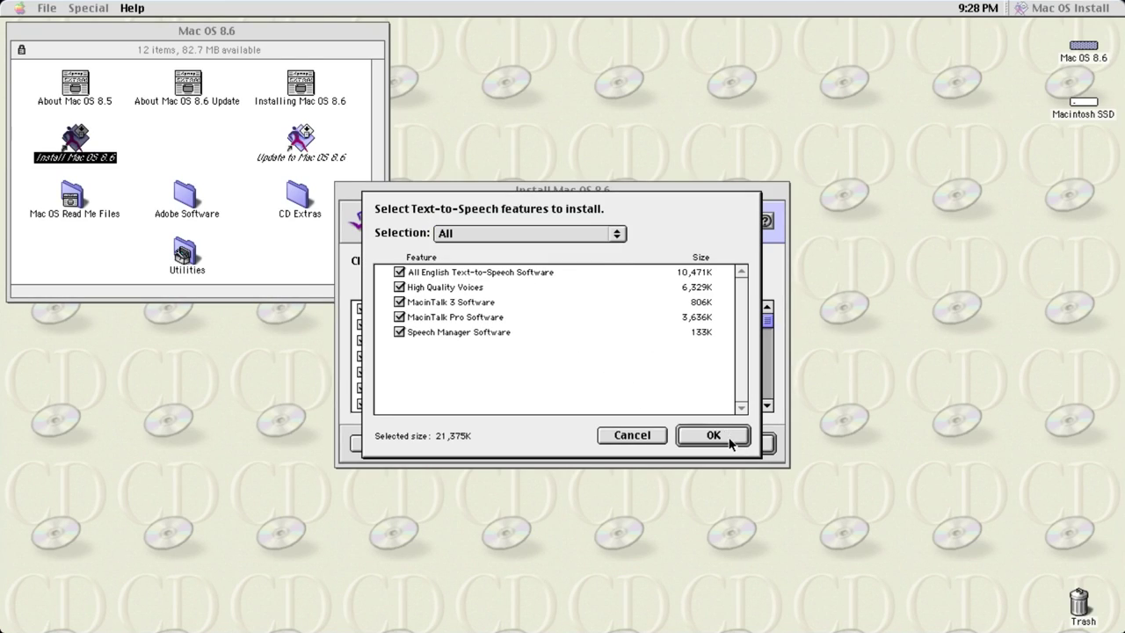
{"action": "left_click", "coordinate": [729, 437]}
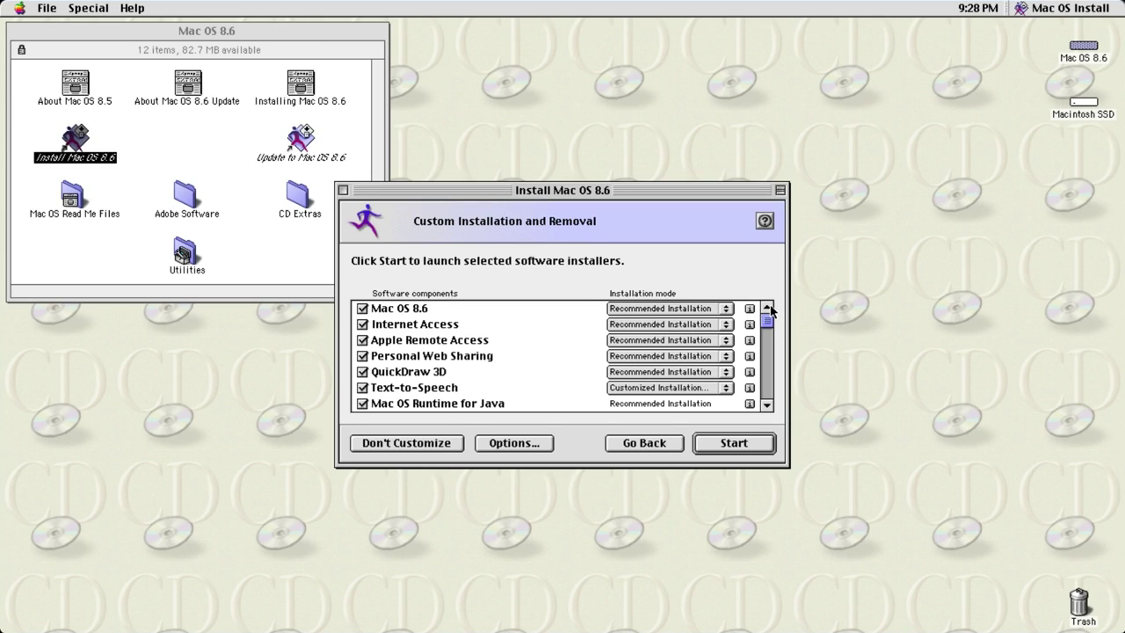
- Set Internet Access to a customized installation with all its features selected
{"action": "left_click", "coordinate": [719, 324]}
{"action": "left_click", "coordinate": [693, 341]}
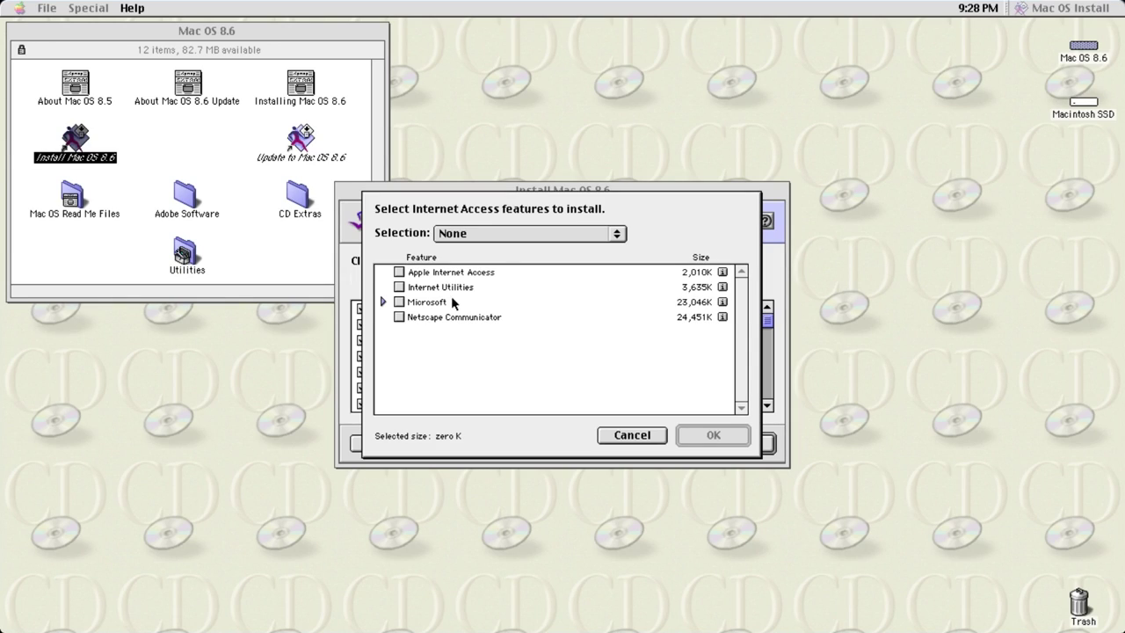
{"action": "left_click", "coordinate": [501, 232]}
{"action": "left_click", "coordinate": [459, 218]}
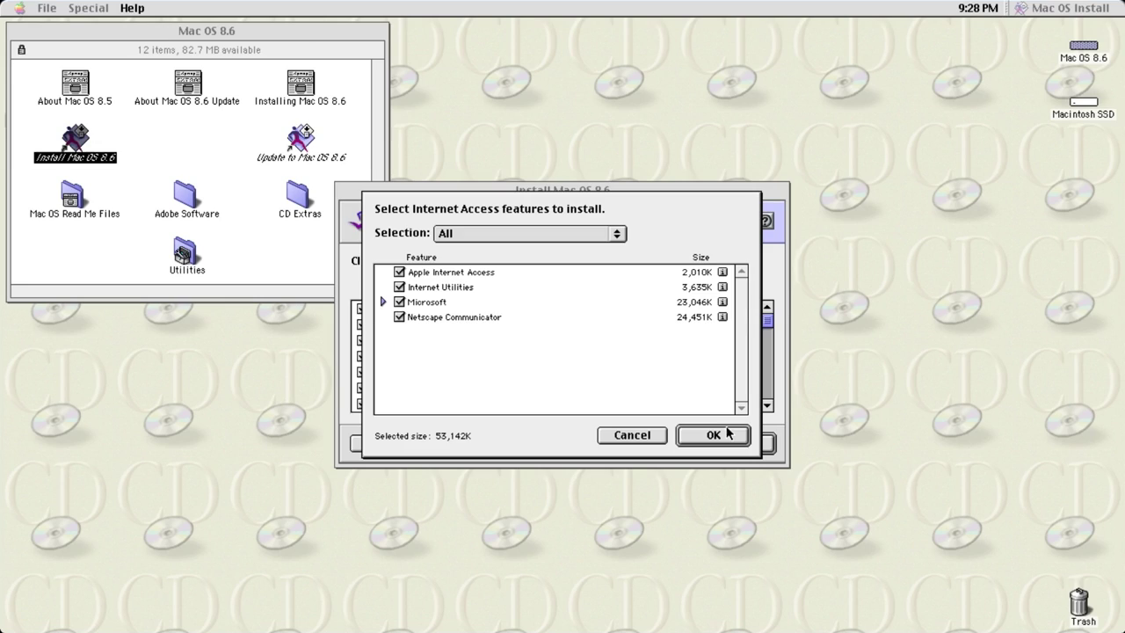
{"action": "left_click", "coordinate": [713, 435]}
- Confirm the options to update Apple hard disk drivers and create an installation report, and start the installation
{"action": "scroll", "coordinate": [767, 411], "scroll_direction": "down", "scroll_amount": 4}
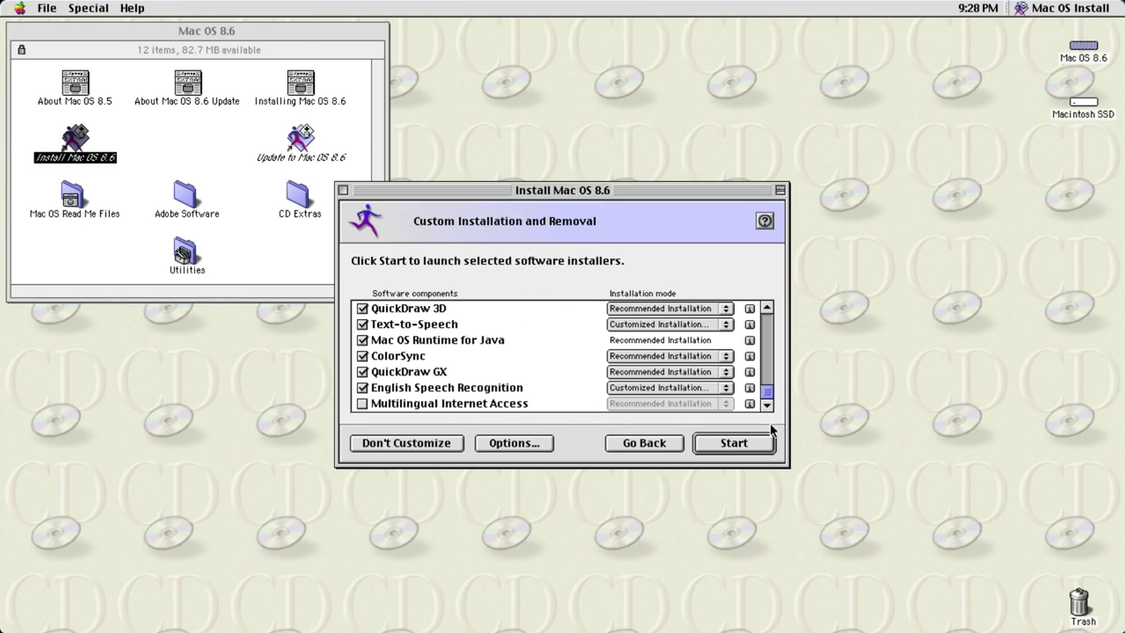
{"action": "left_click", "coordinate": [533, 446]}
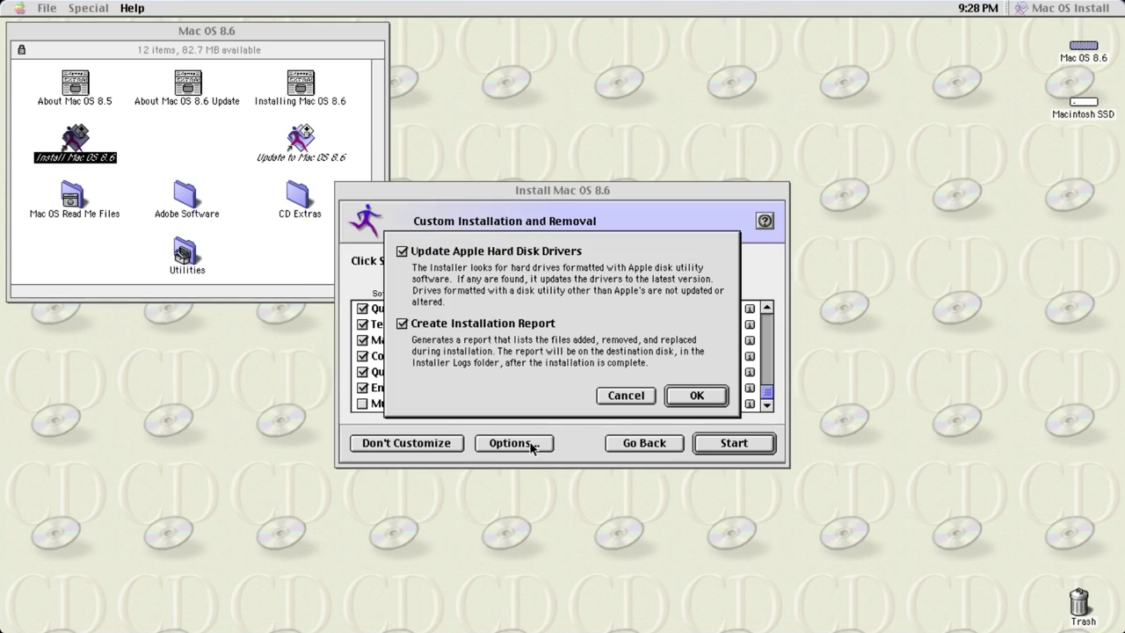
{"action": "left_click", "coordinate": [696, 395]}
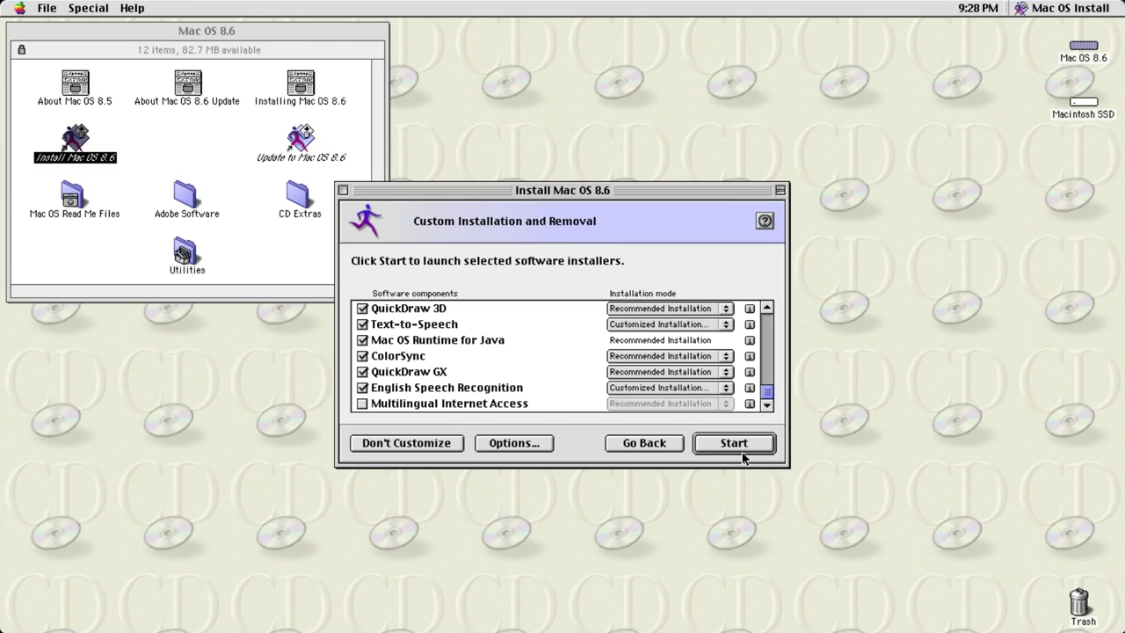
{"action": "left_click", "coordinate": [742, 444]}
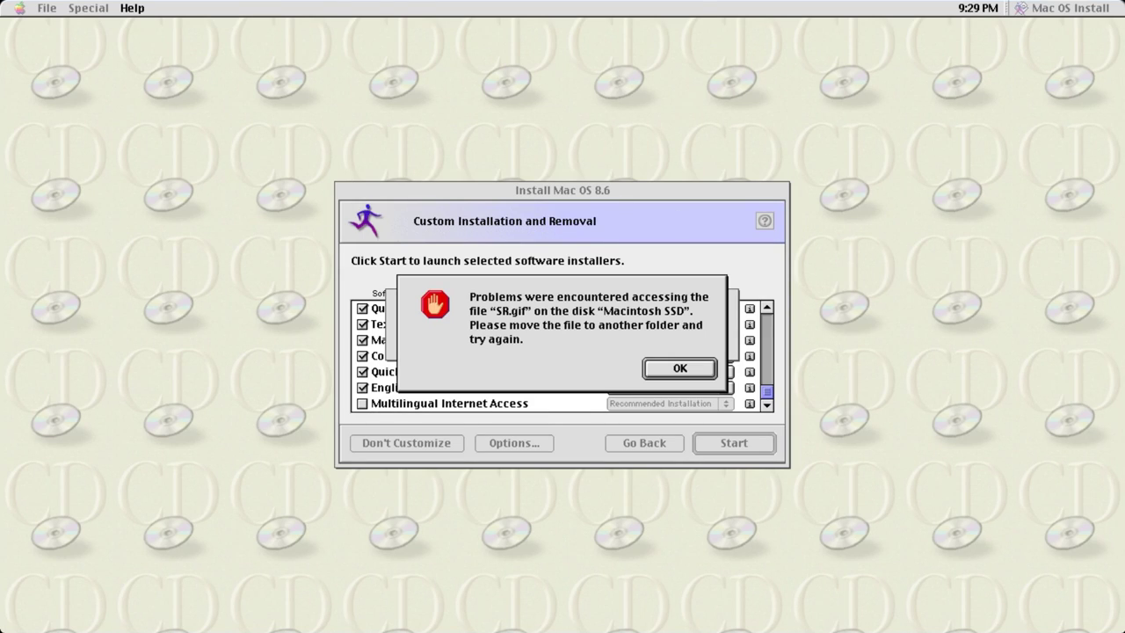
- Retry the interrupted Mac OS 8.6 installation and skip the component that lacks enough disk space
{"action": "left_click", "coordinate": [681, 369]}
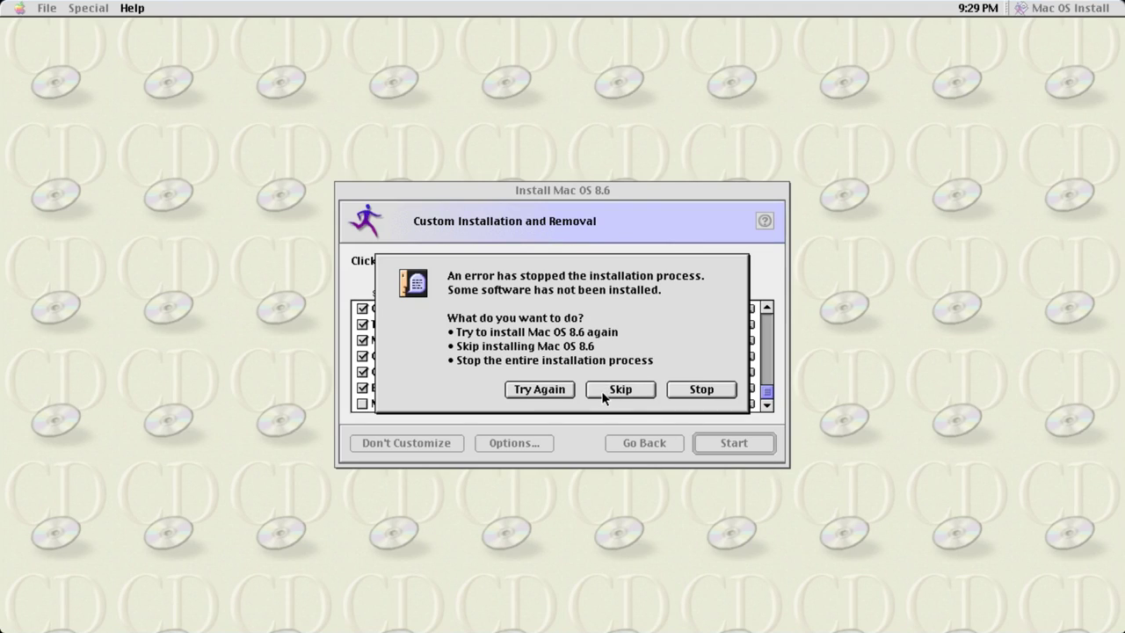
{"action": "left_click", "coordinate": [544, 393]}
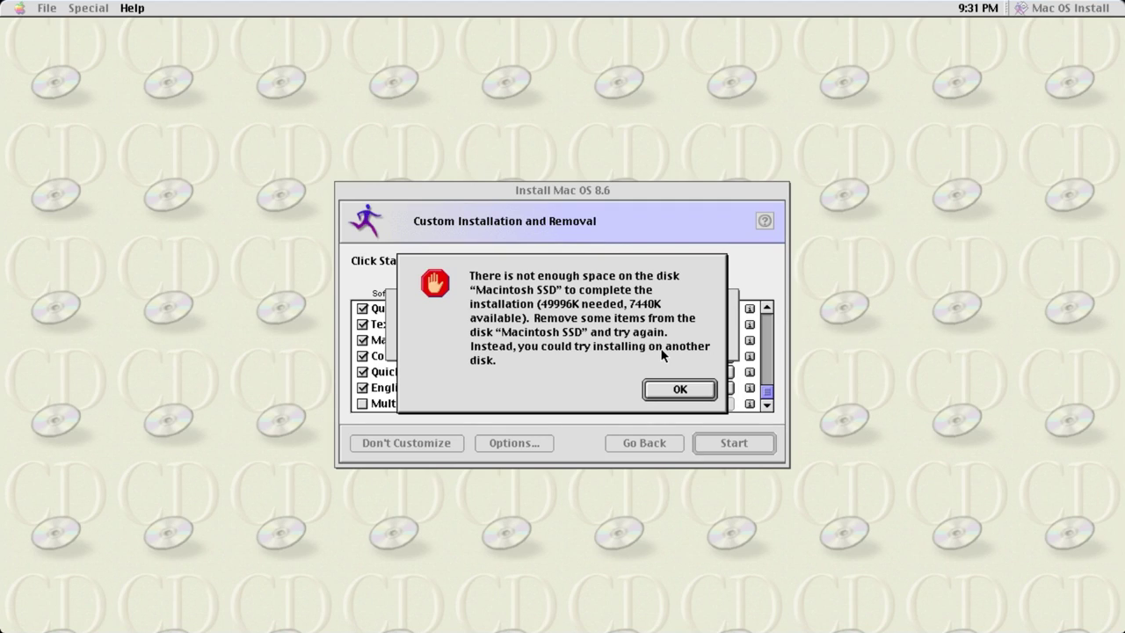
{"action": "left_click", "coordinate": [696, 392]}
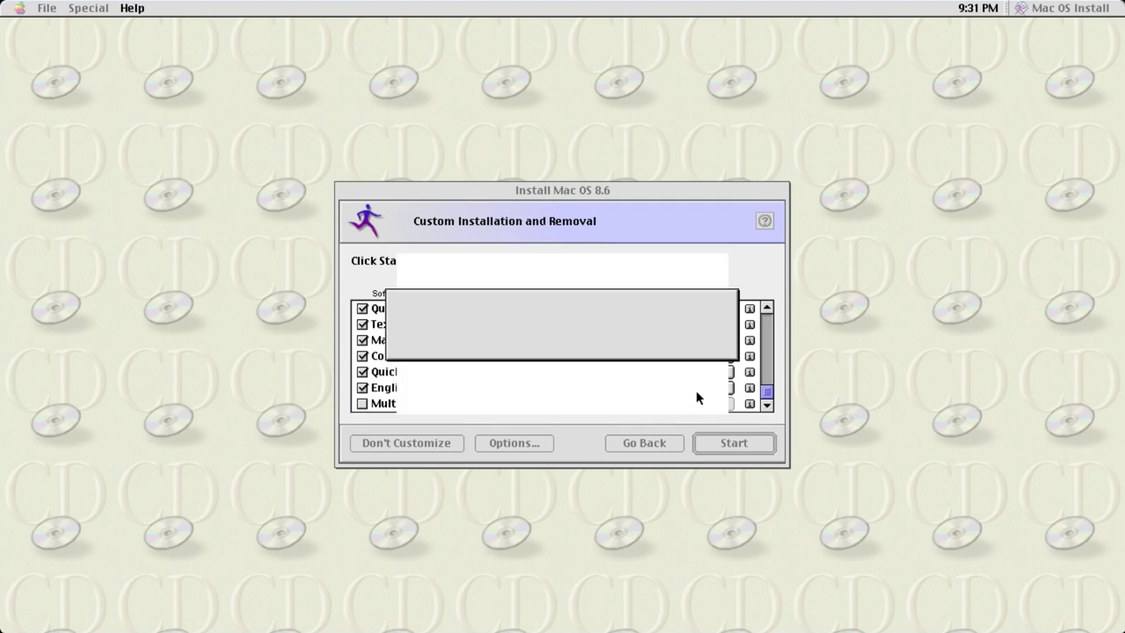
{"action": "left_click", "coordinate": [643, 397]}
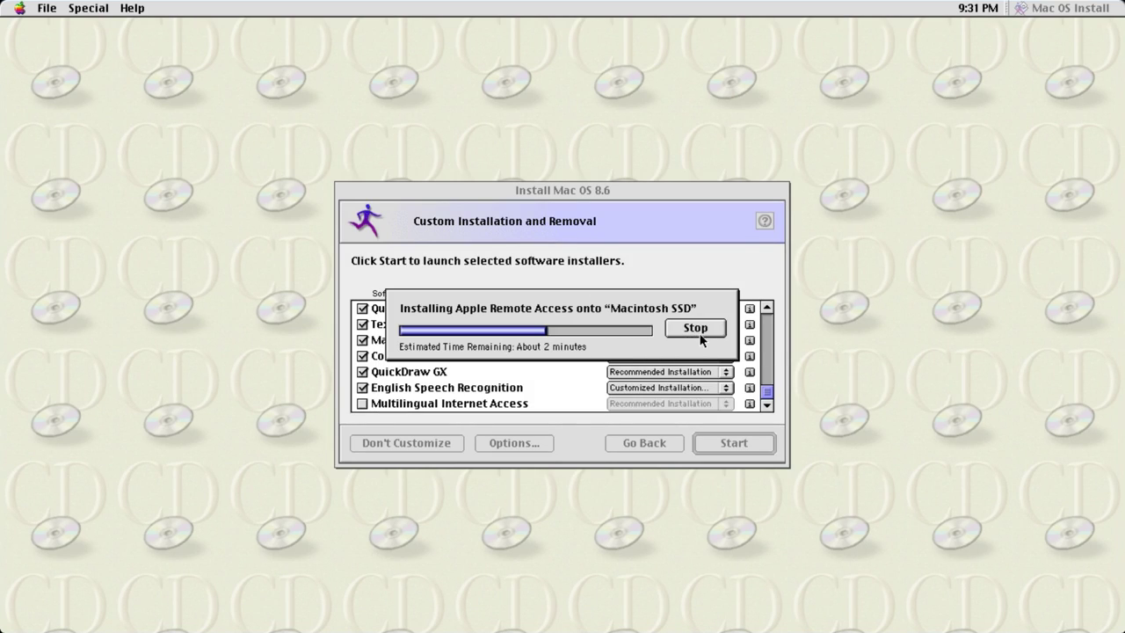
- Stop the Apple Remote Access installation, halt the entire installation process and return to the custom component list
{"action": "left_click", "coordinate": [699, 330]}
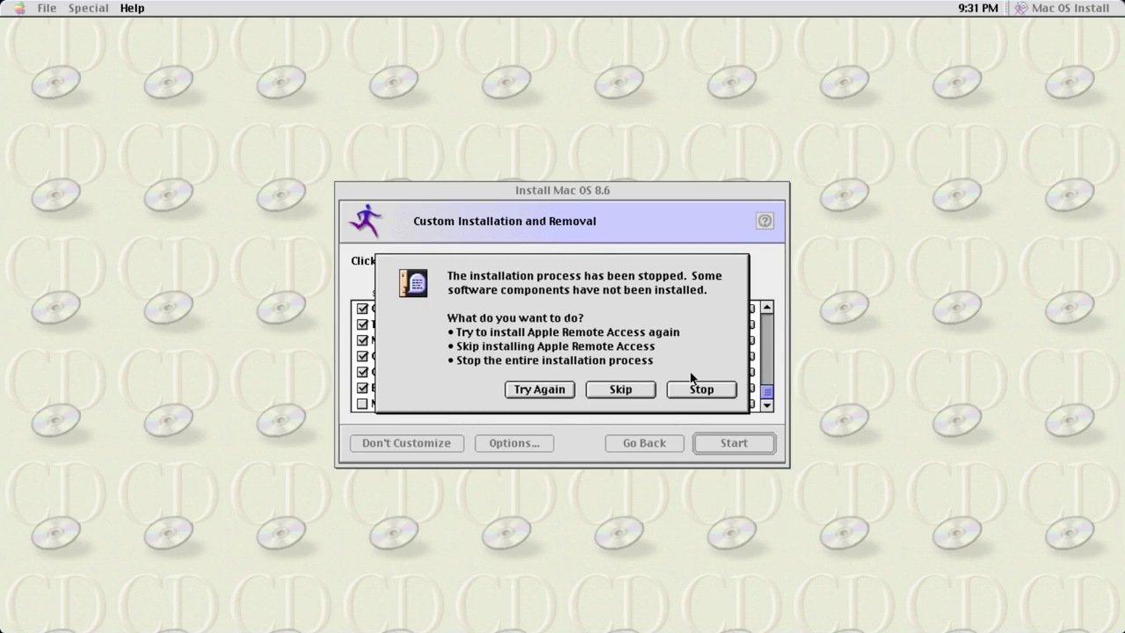
{"action": "left_click", "coordinate": [687, 392]}
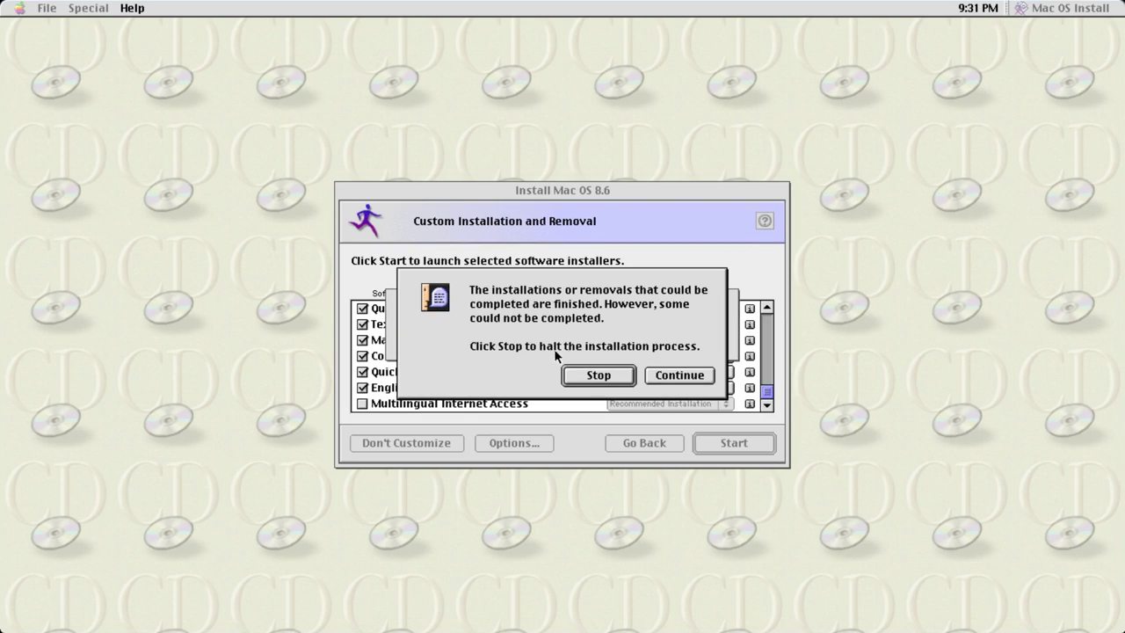
{"action": "left_click", "coordinate": [650, 374]}
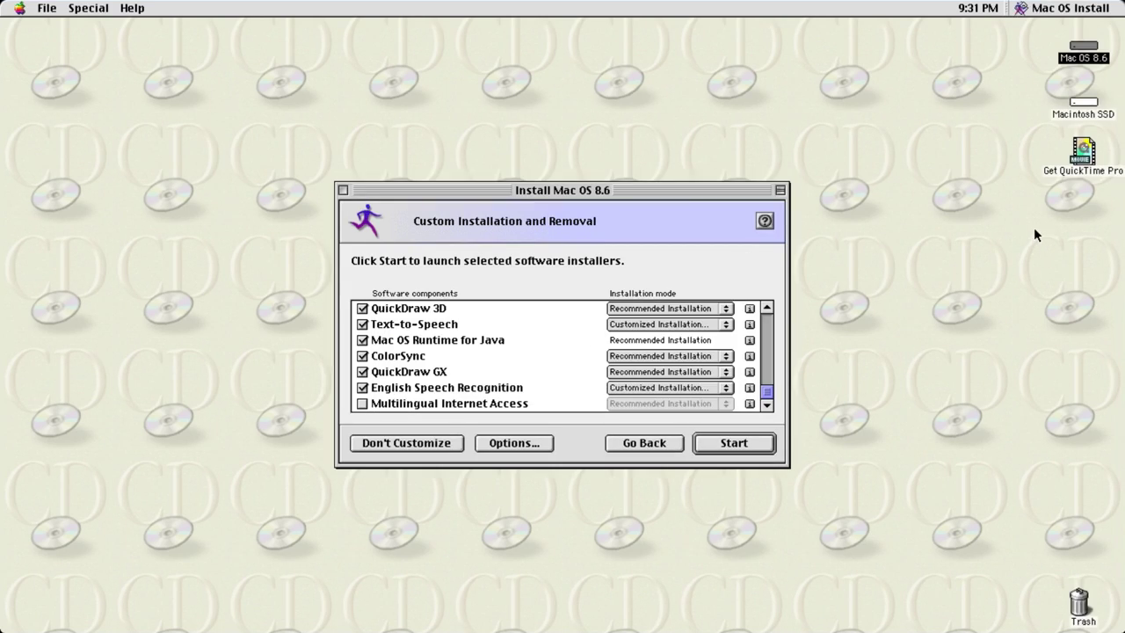
- Open the Macintosh SSD disk and reposition its window to examine the installed folders and available space
{"action": "left_click", "coordinate": [1080, 156]}
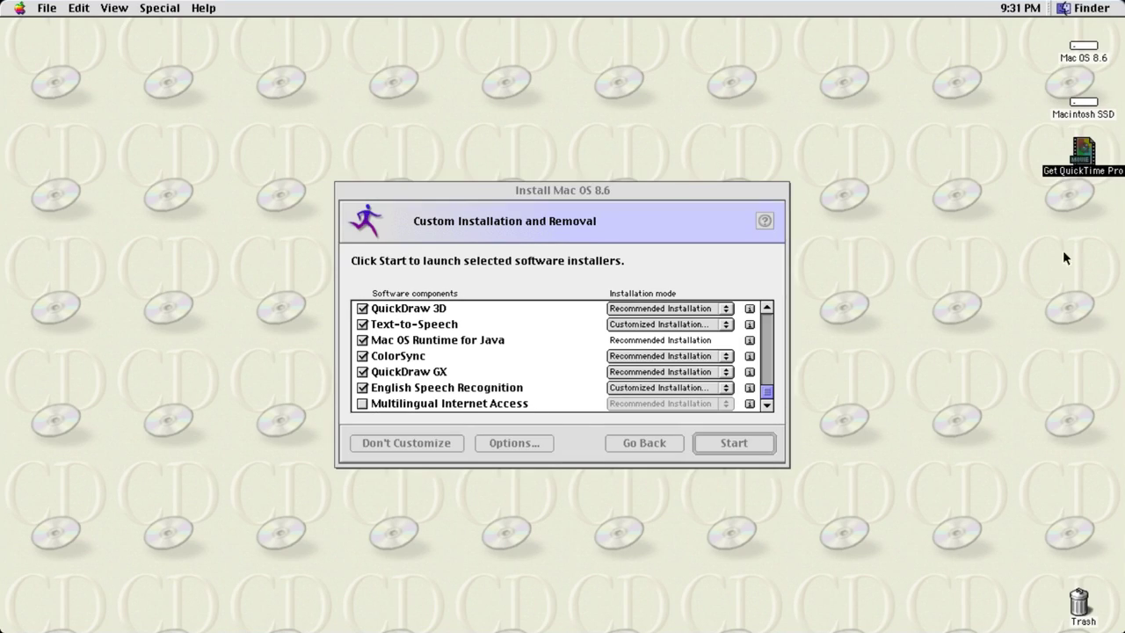
{"action": "left_click", "coordinate": [1078, 105]}
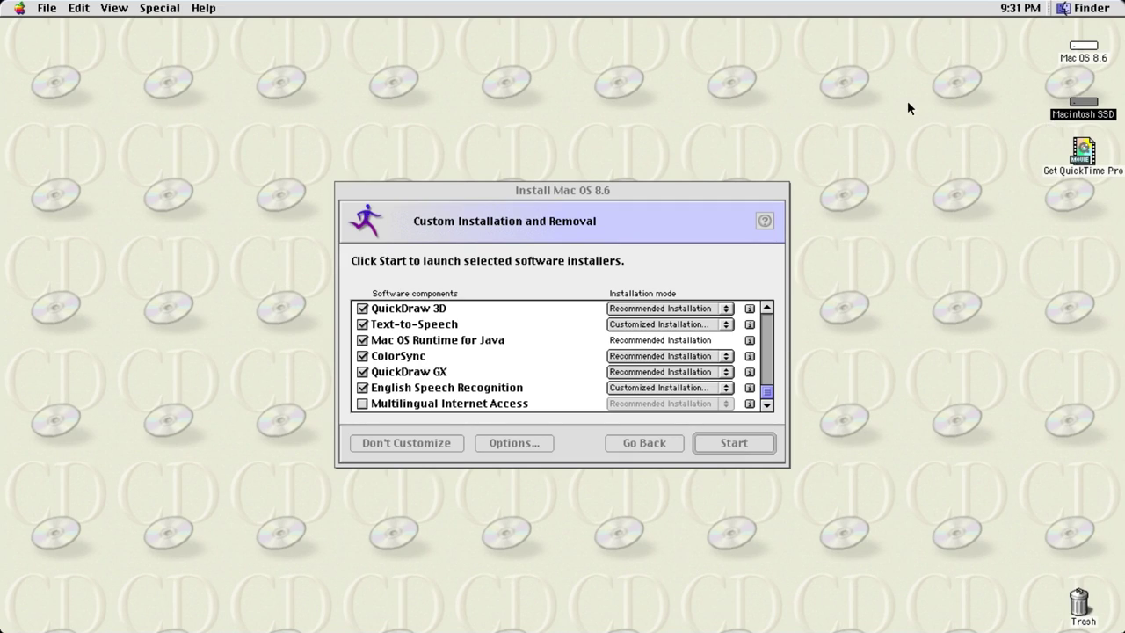
{"action": "double_click", "coordinate": [1082, 107]}
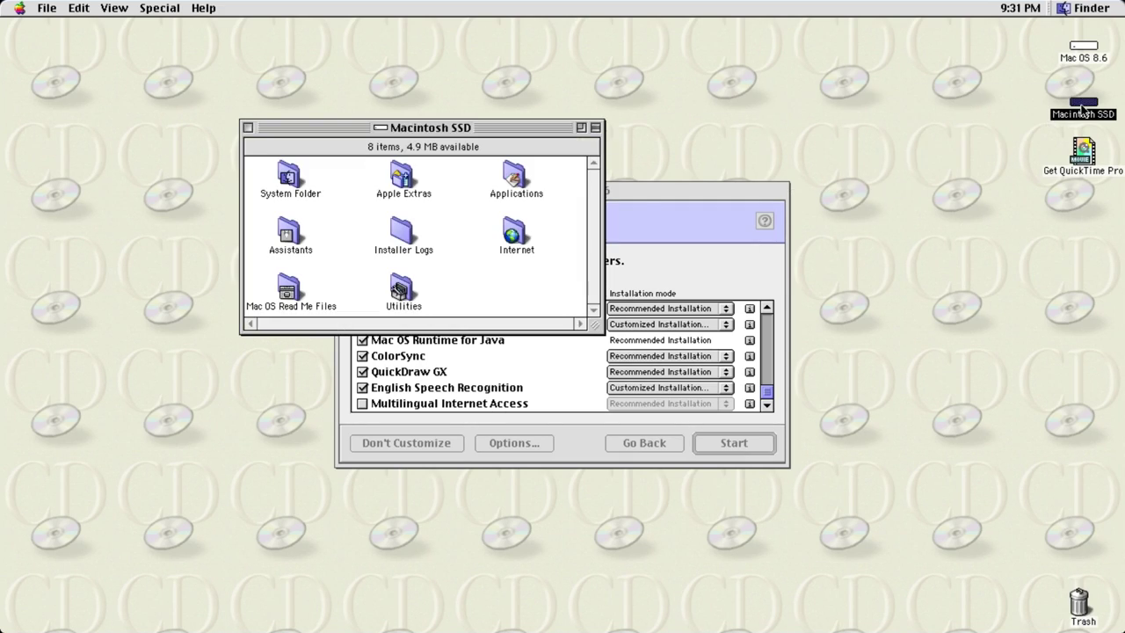
{"action": "left_click_drag", "start_coordinate": [523, 128], "coordinate": [568, 132]}
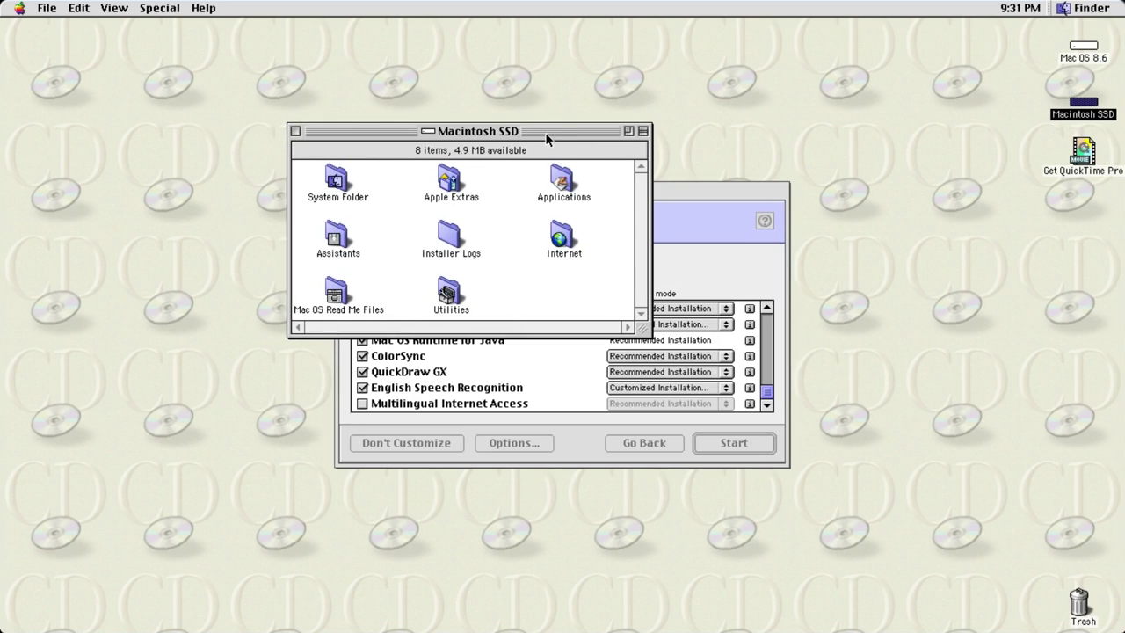
- Open the System Folder on the Macintosh SSD disk to check its contents, and close both windows
{"action": "left_click", "coordinate": [336, 180]}
{"action": "double_click", "coordinate": [336, 180]}
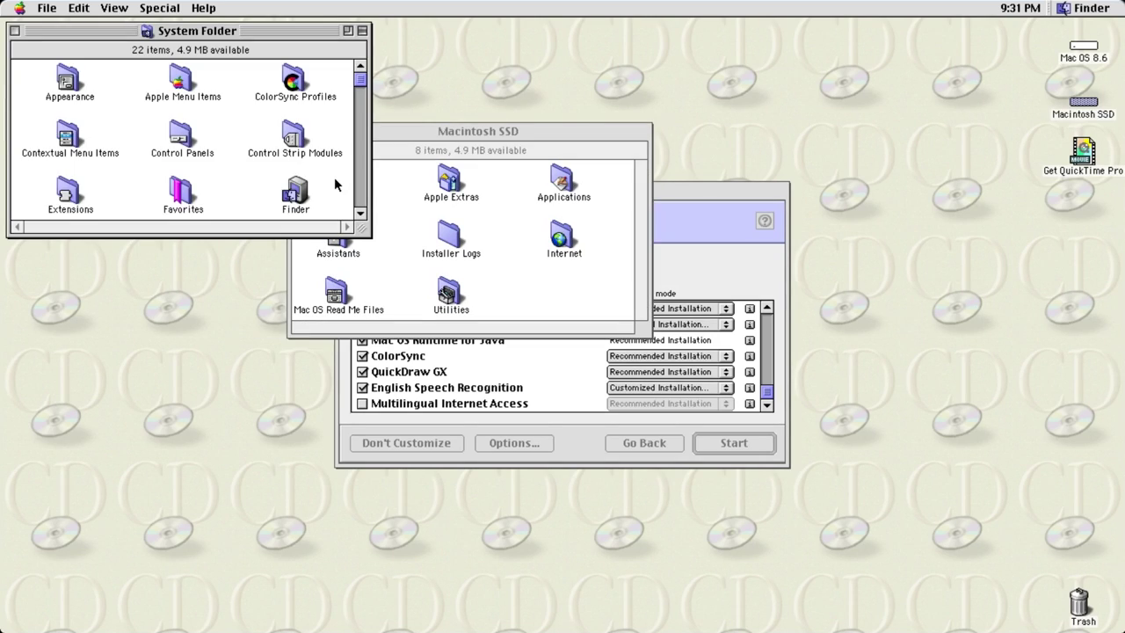
{"action": "left_click", "coordinate": [14, 31]}
{"action": "left_click", "coordinate": [296, 131]}
- Return to the Mac OS 8.6 installer and quit it
{"action": "left_click", "coordinate": [418, 189]}
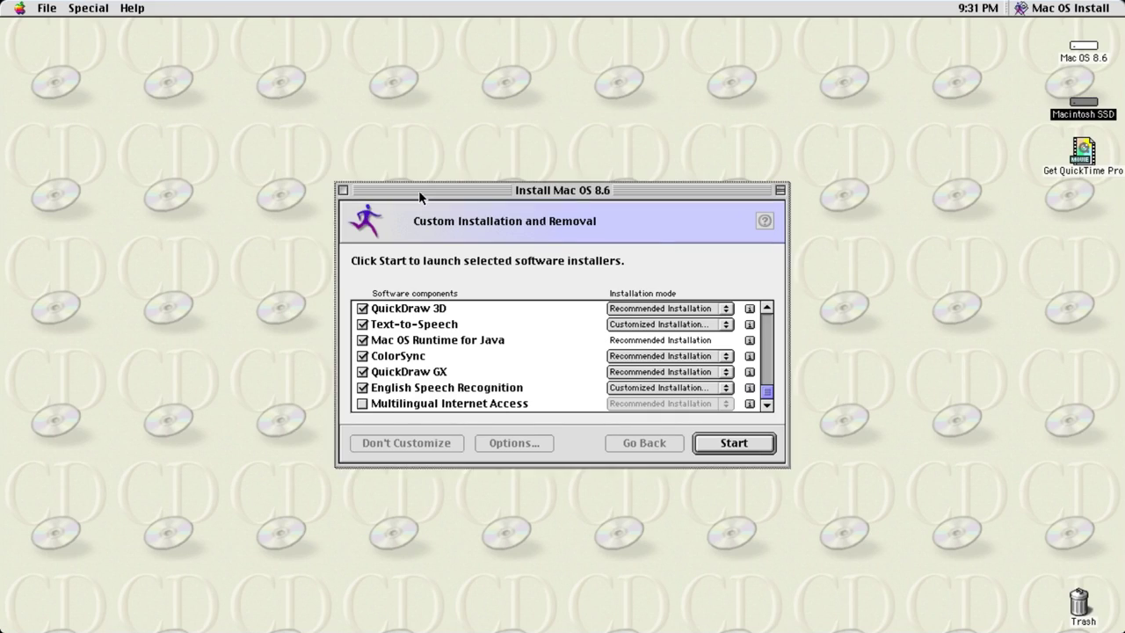
{"action": "key", "text": "super+q"}
{"action": "left_click", "coordinate": [343, 192]}
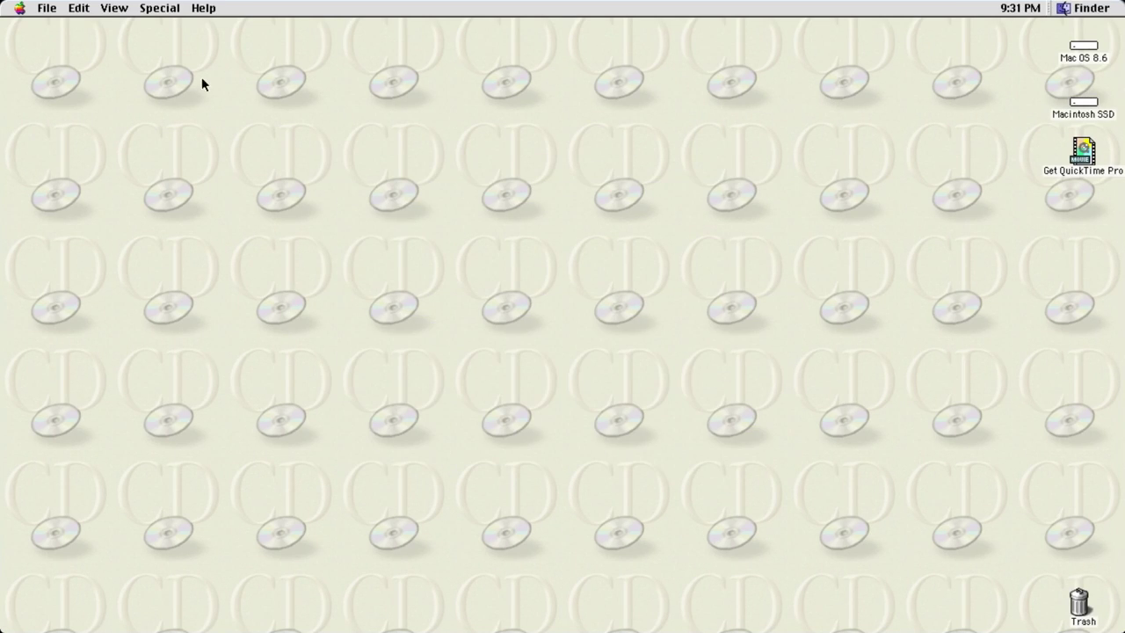
{"action": "left_click_drag", "start_coordinate": [159, 8], "coordinate": [715, 108]}
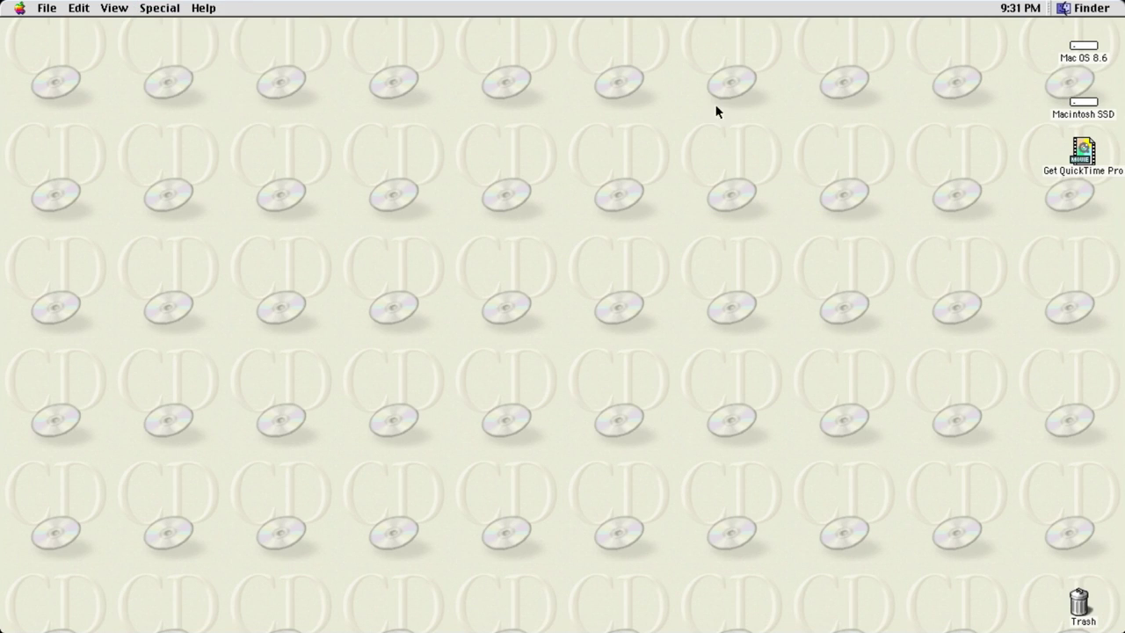
- Reopen the Macintosh SSD disk, examine the contents of its System Folder, and close the folder's window
{"action": "left_click", "coordinate": [1081, 104]}
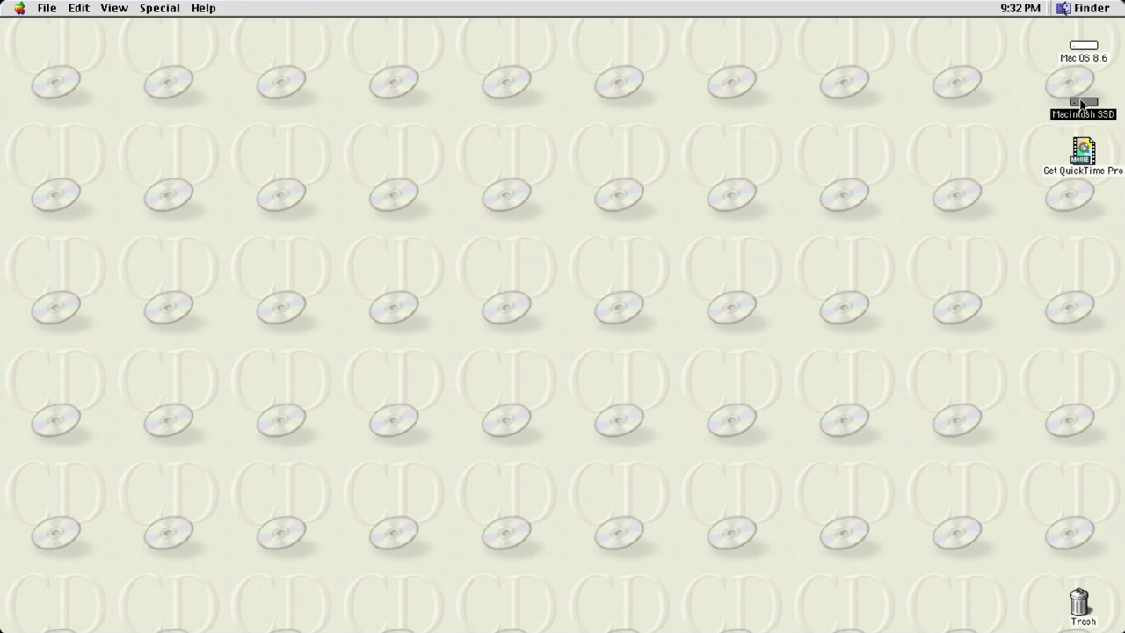
{"action": "double_click", "coordinate": [1081, 104]}
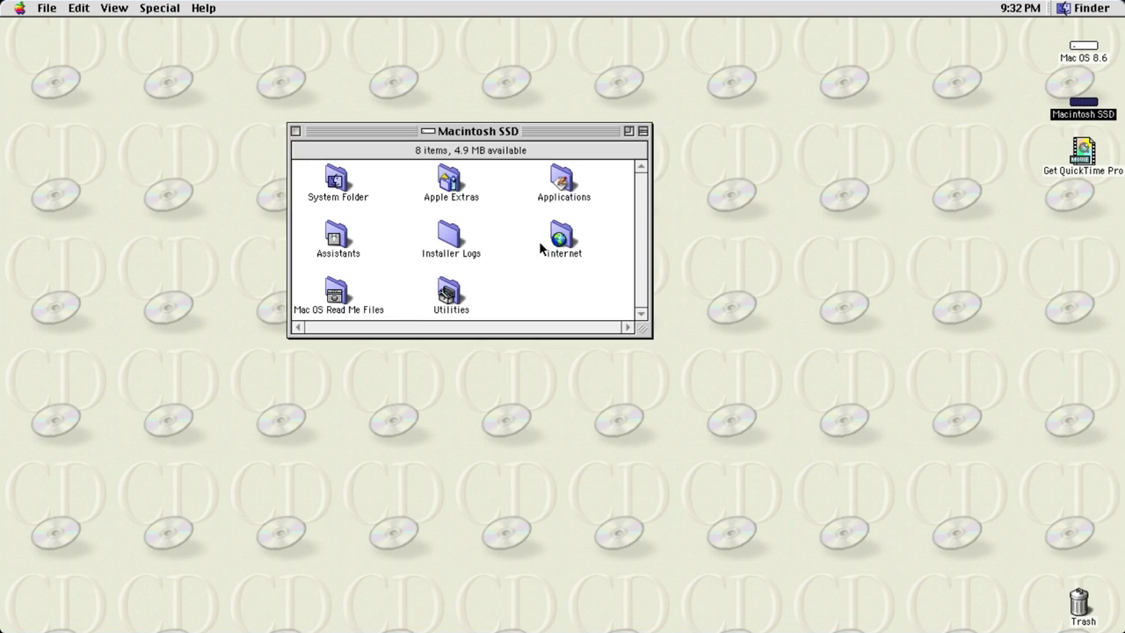
{"action": "left_click", "coordinate": [564, 183]}
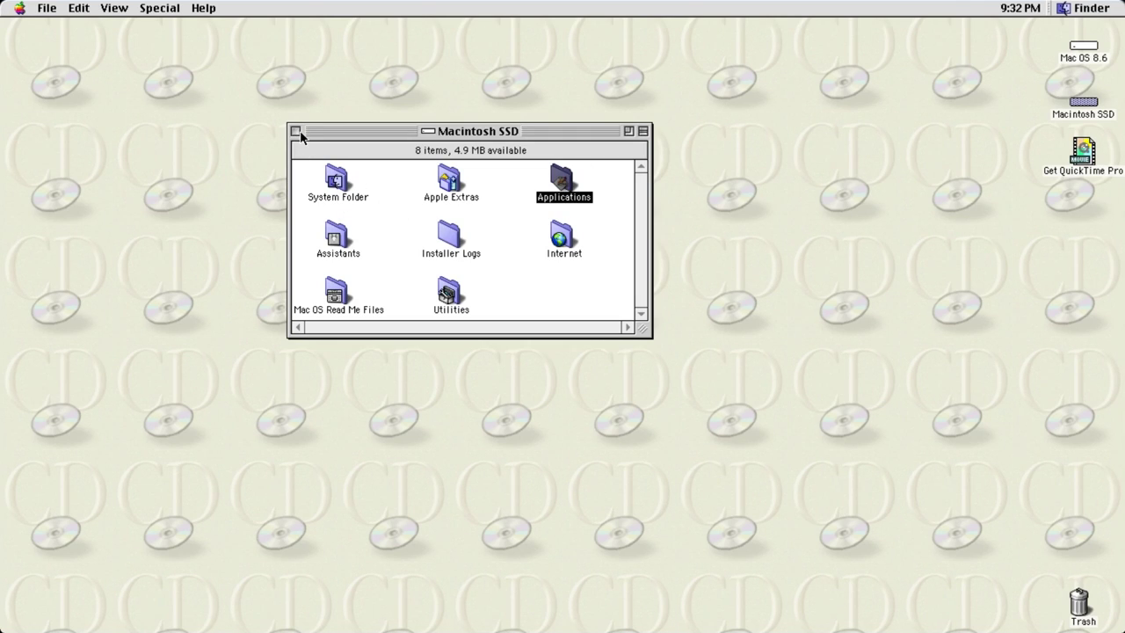
{"action": "double_click", "coordinate": [335, 187]}
{"action": "key", "text": "t"}
{"action": "key", "text": "a"}
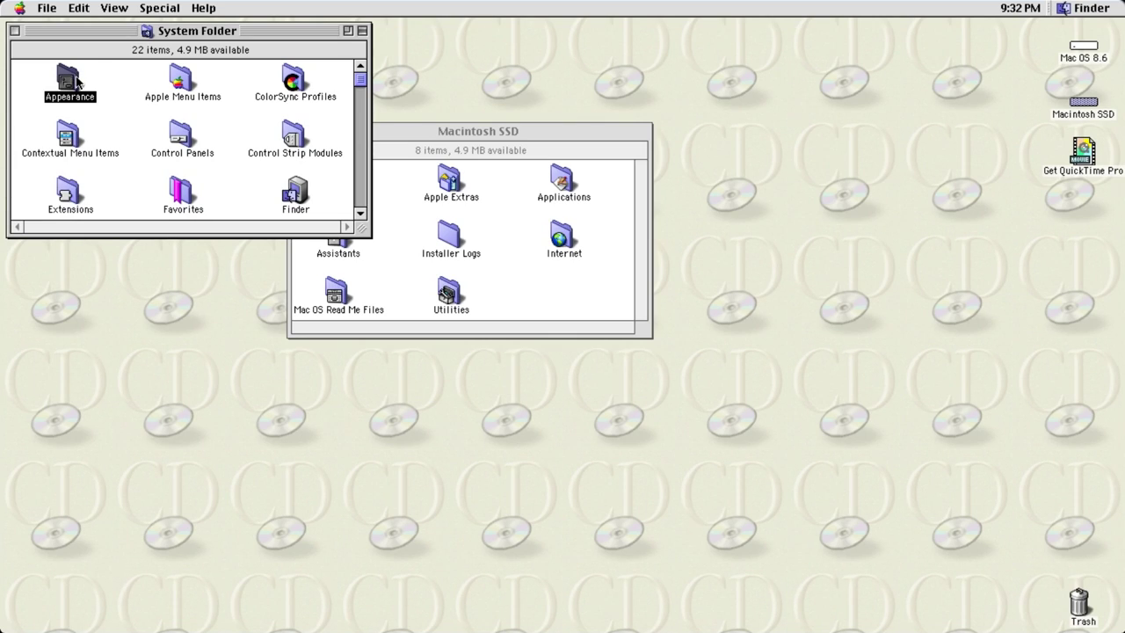
{"action": "left_click", "coordinate": [15, 30]}
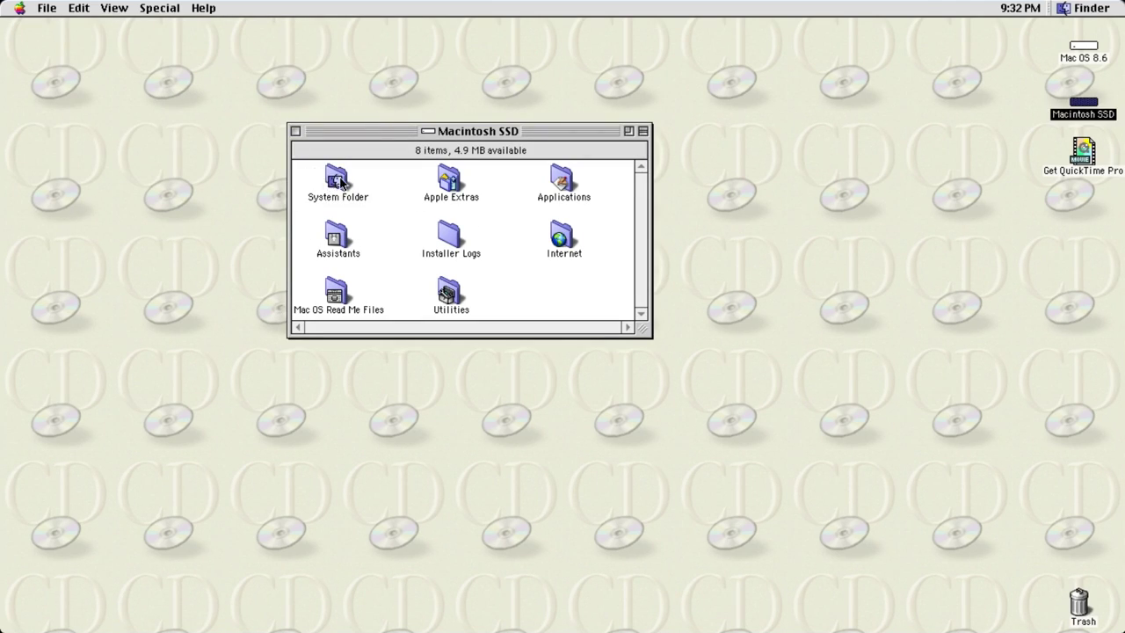
{"action": "double_click", "coordinate": [341, 183]}
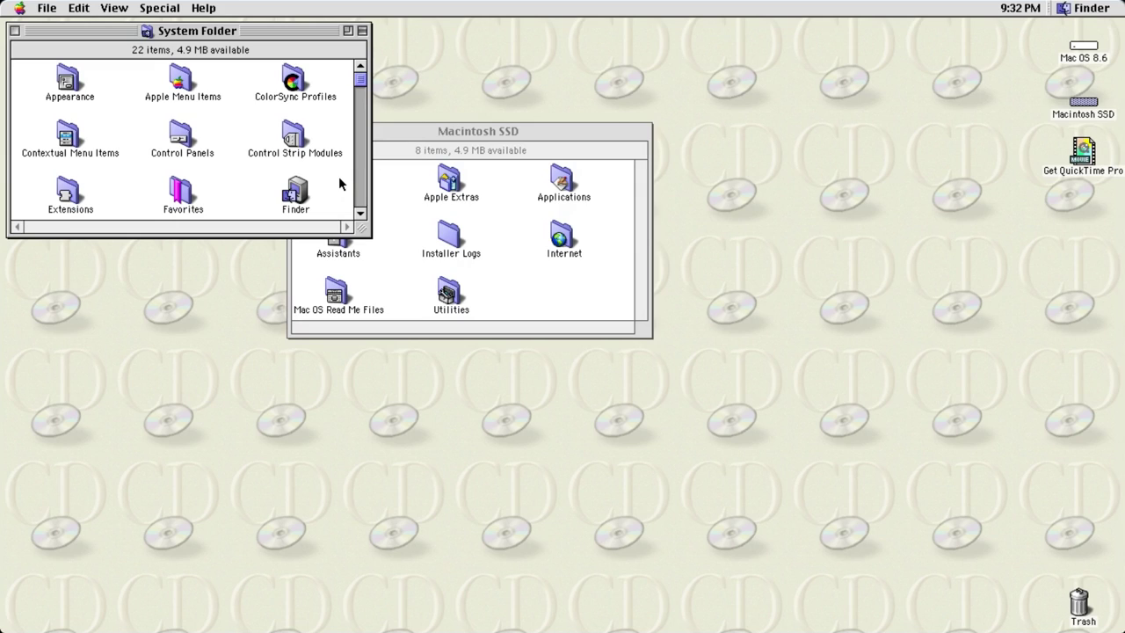
{"action": "left_click", "coordinate": [15, 31]}
- View the general information of the System Folder to check its size, and close the info window
{"action": "left_click", "coordinate": [46, 8]}
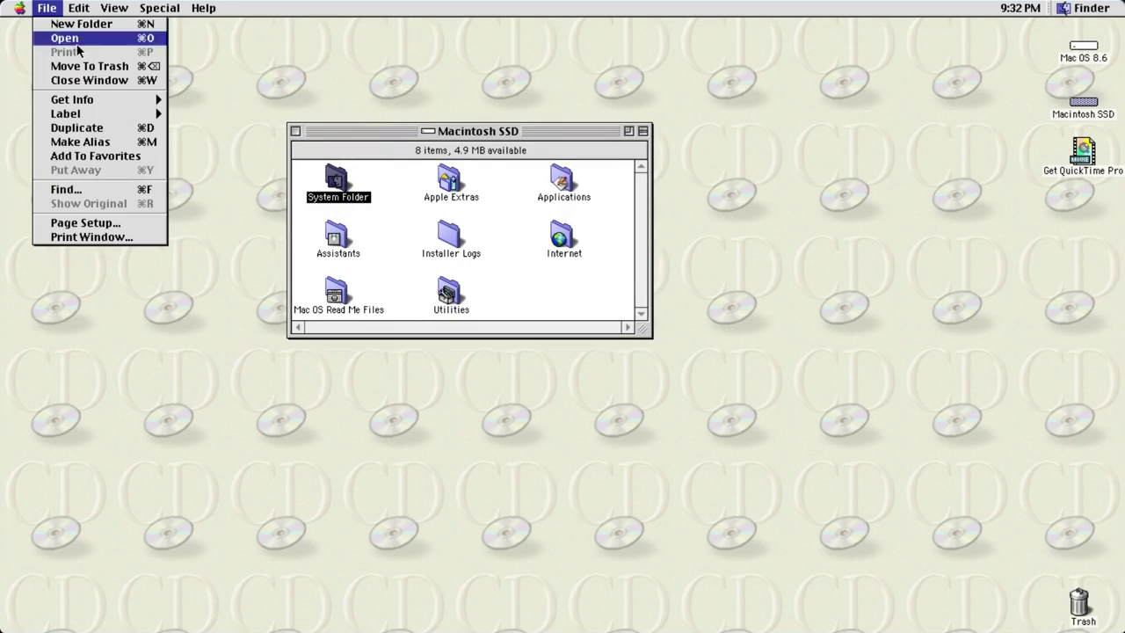
{"action": "mouse_move", "coordinate": [106, 99]}
{"action": "left_click", "coordinate": [224, 99]}
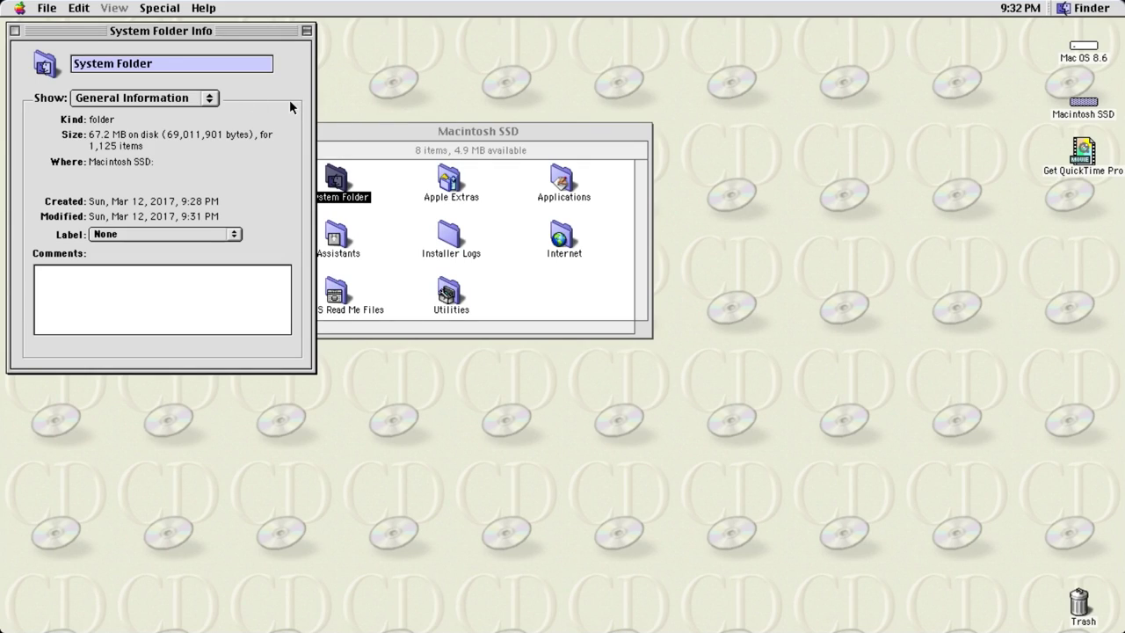
{"action": "left_click", "coordinate": [18, 33]}
- View the general information of the Macintosh SSD disk to check its capacity and available space
{"action": "left_click", "coordinate": [1084, 103]}
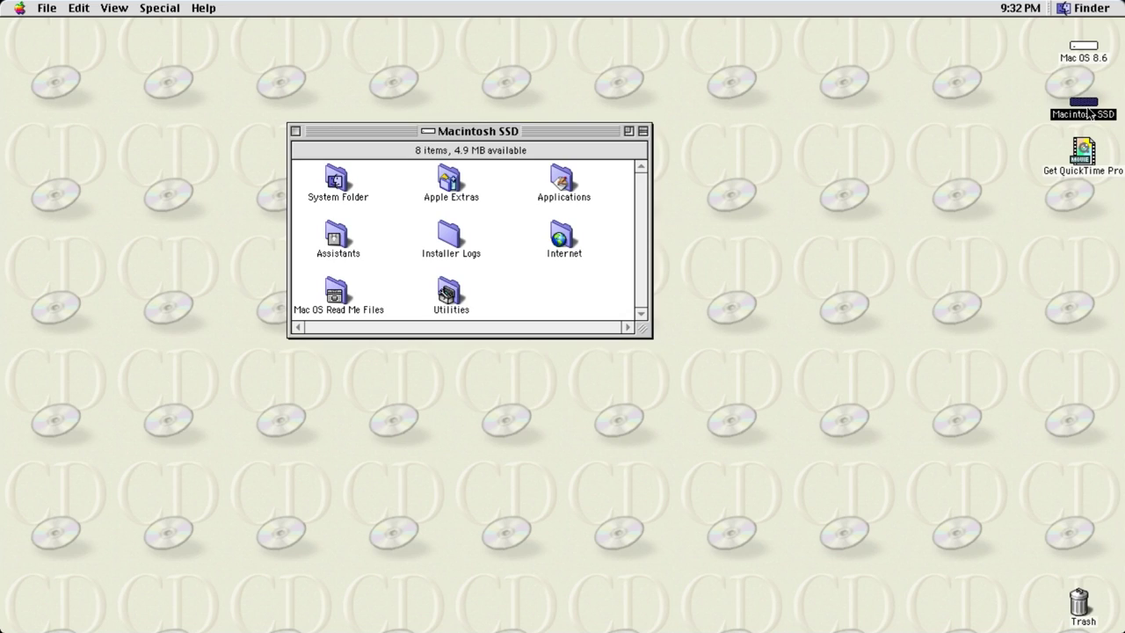
{"action": "left_click", "coordinate": [53, 8]}
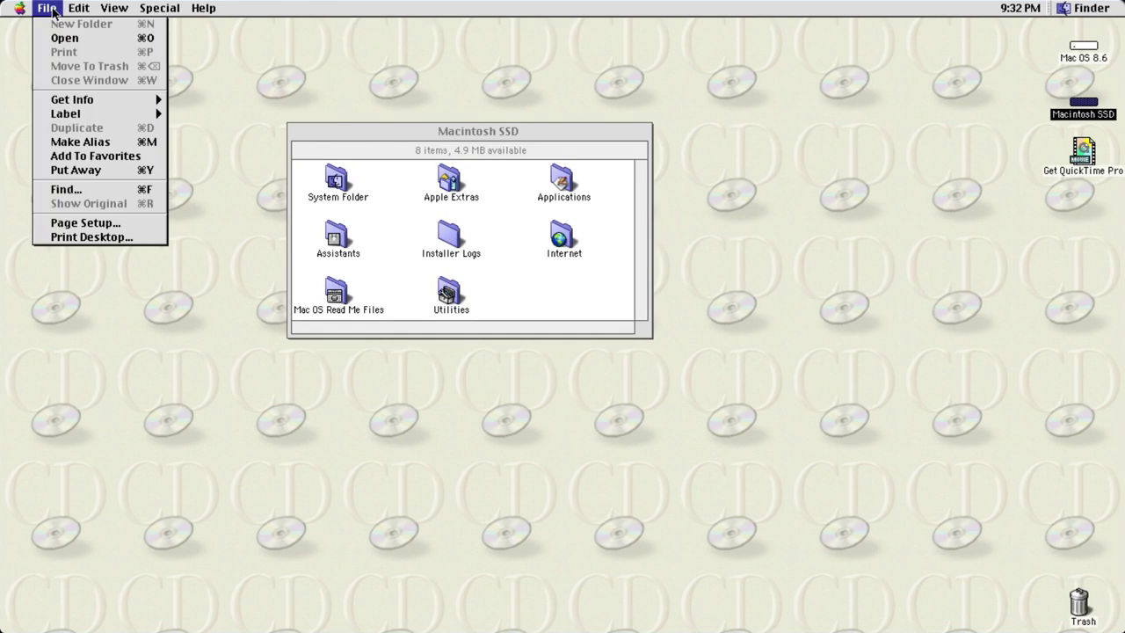
{"action": "mouse_move", "coordinate": [106, 101]}
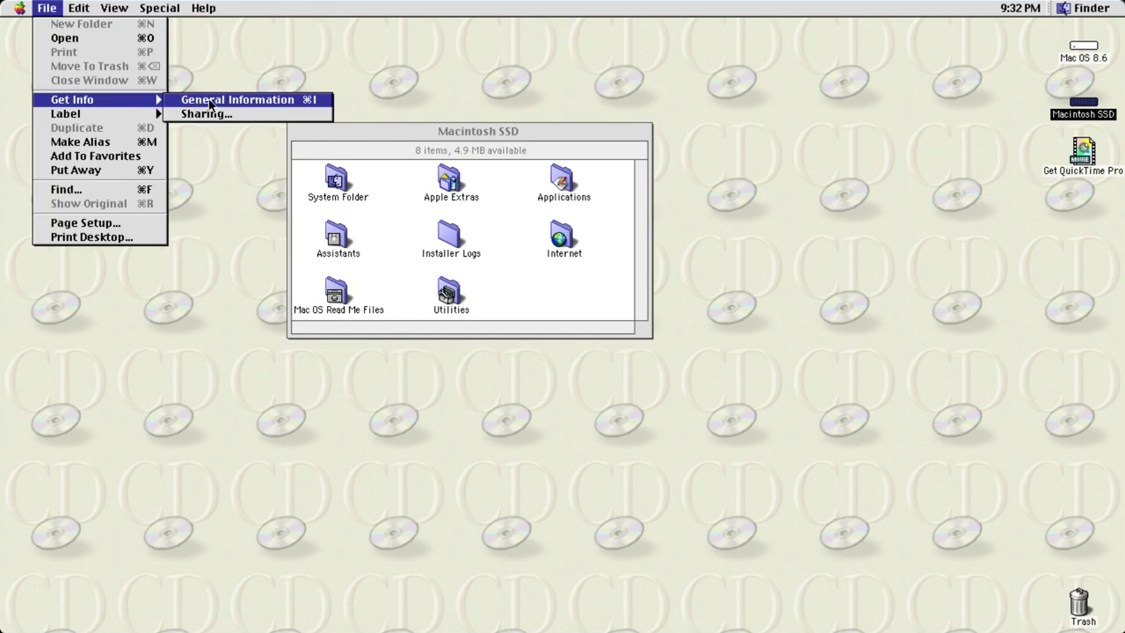
{"action": "left_click", "coordinate": [199, 103]}
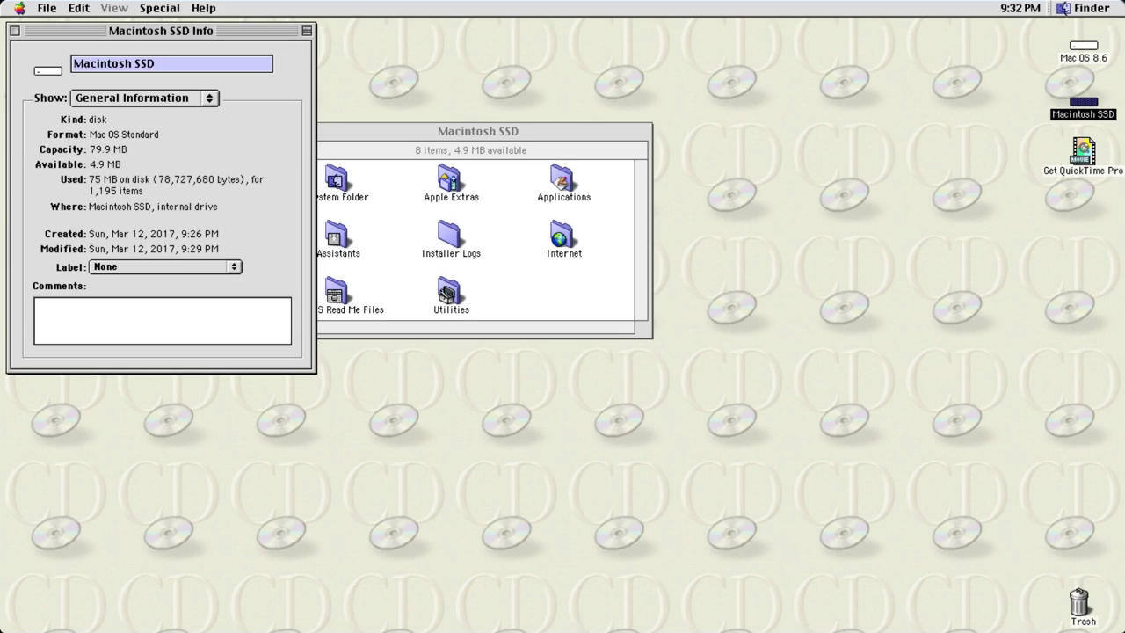
{"action": "left_click", "coordinate": [15, 31]}
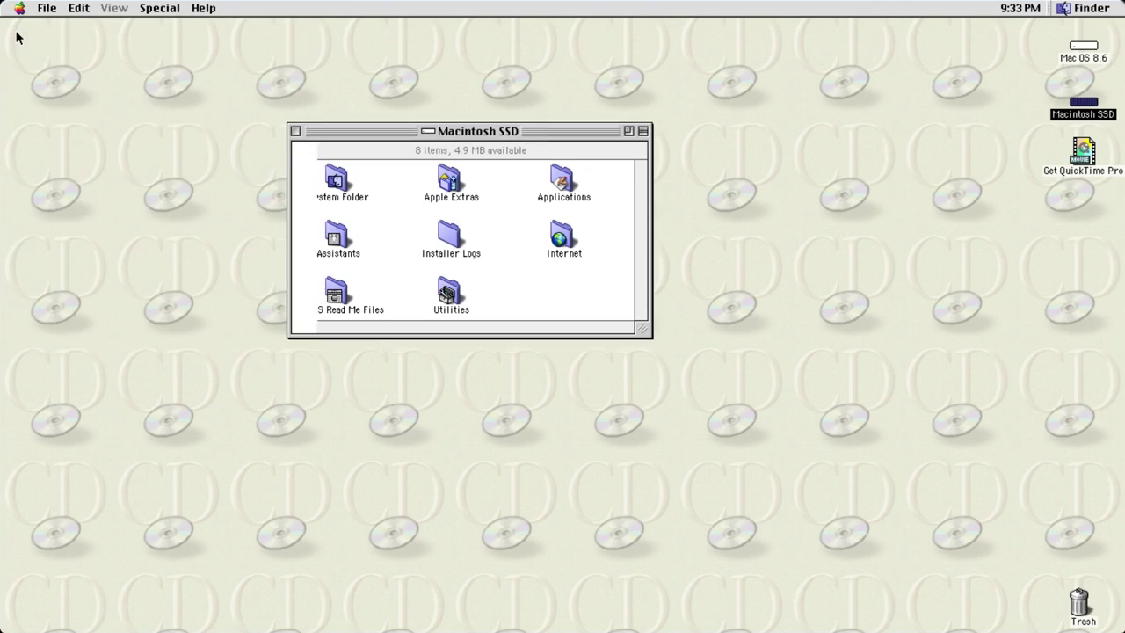
- Close the Macintosh SSD window and shut down the emulated Mac
{"action": "left_click", "coordinate": [296, 131]}
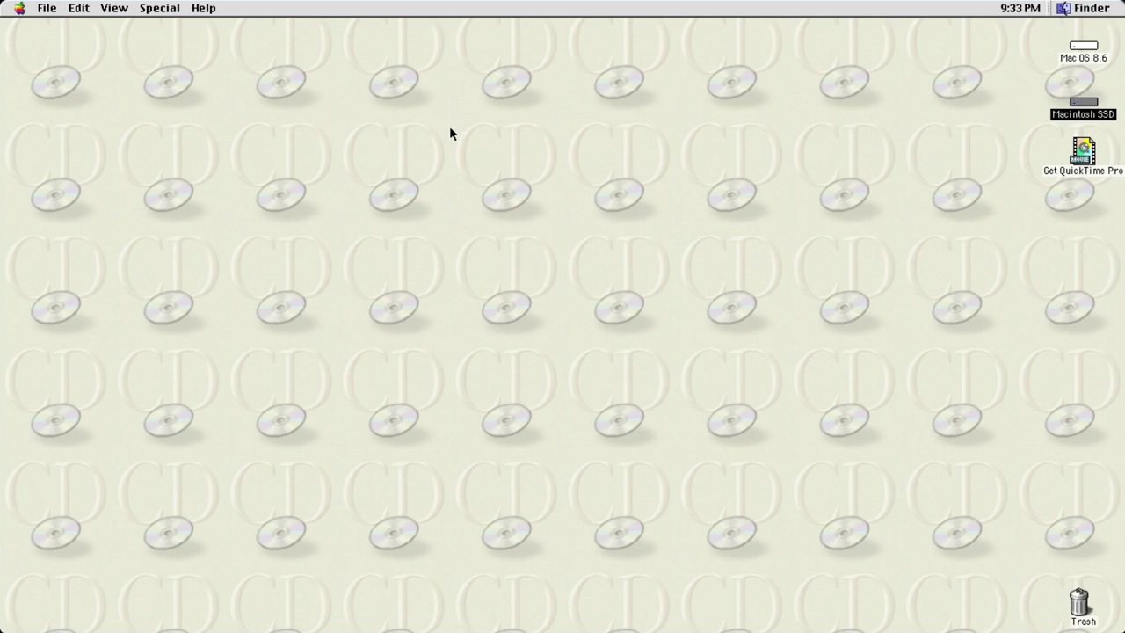
{"action": "left_click", "coordinate": [159, 7]}
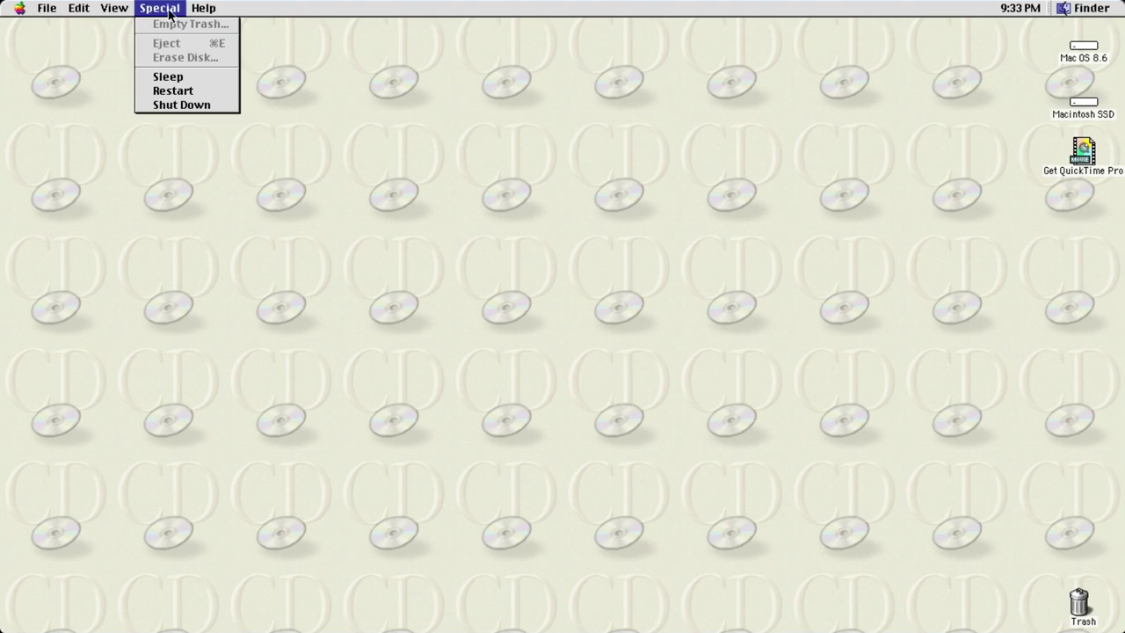
{"action": "left_click", "coordinate": [218, 105]}
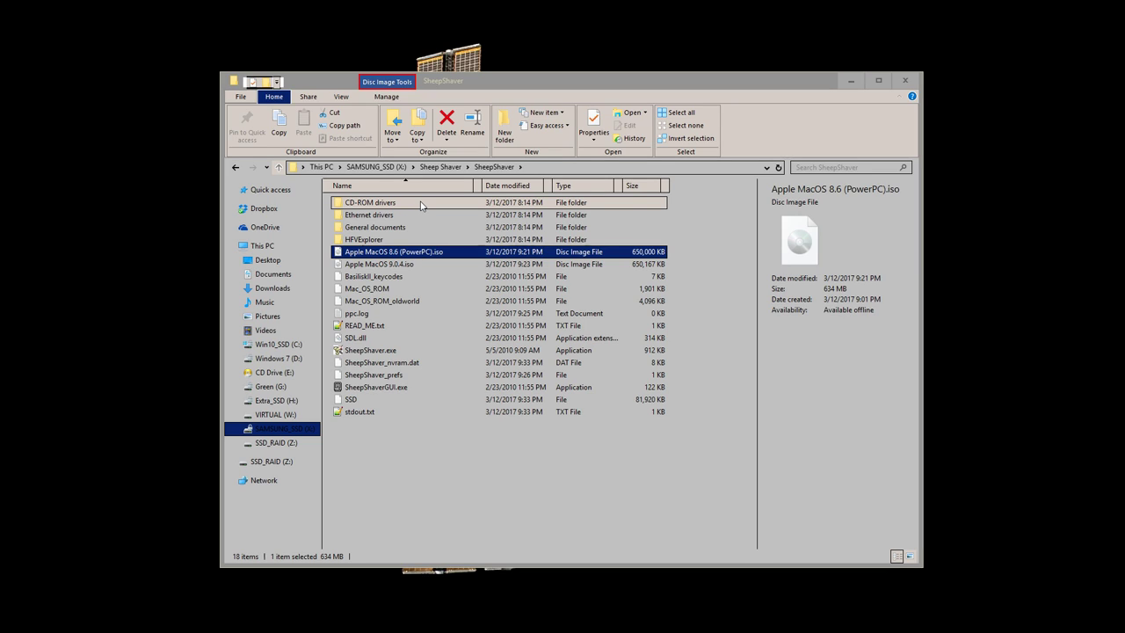
- Launch SheepShaverGUI.exe and create a new 80000 MB hardfile named 80GSSD in the SheepShaver folder
{"action": "double_click", "coordinate": [378, 389]}
{"action": "left_click_drag", "start_coordinate": [138, 3], "coordinate": [710, 272]}
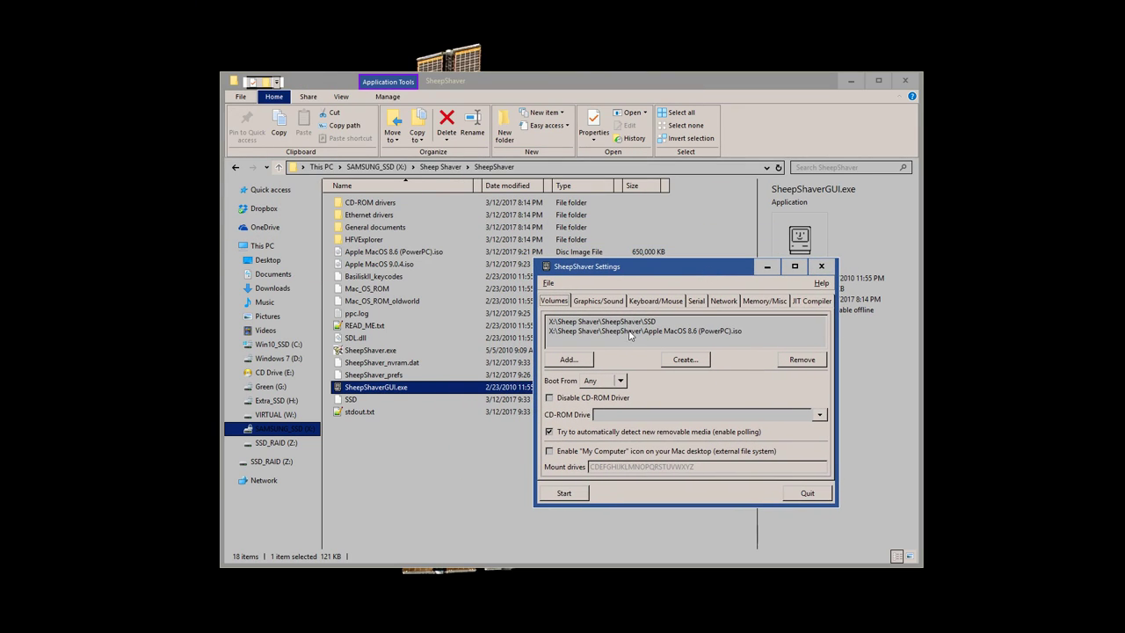
{"action": "left_click", "coordinate": [685, 359]}
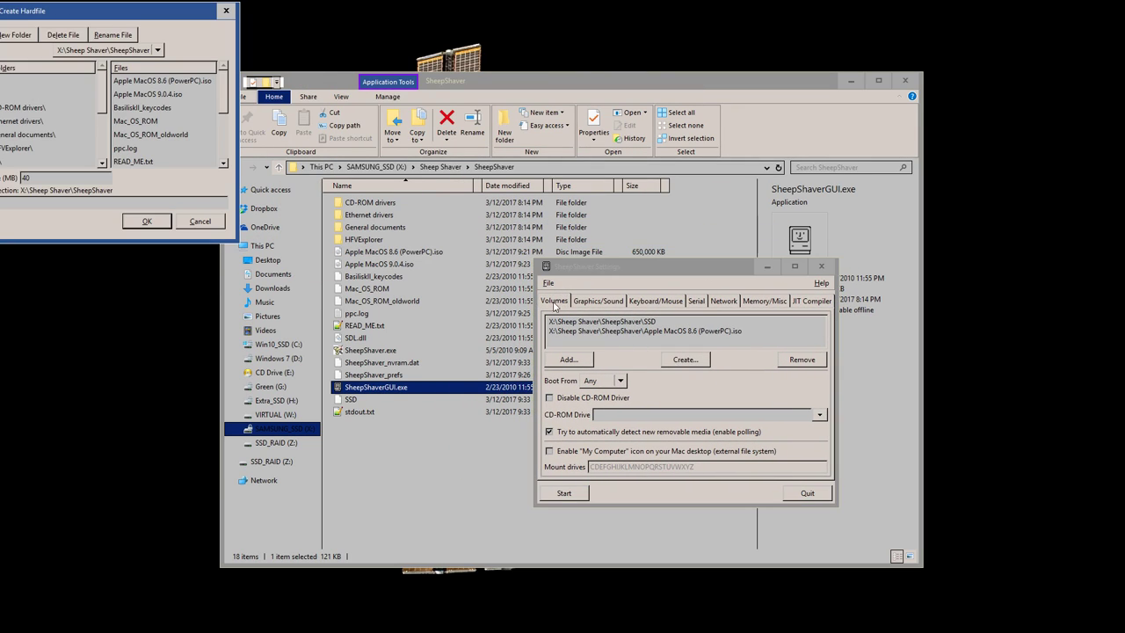
{"action": "left_click_drag", "start_coordinate": [142, 19], "coordinate": [613, 208]}
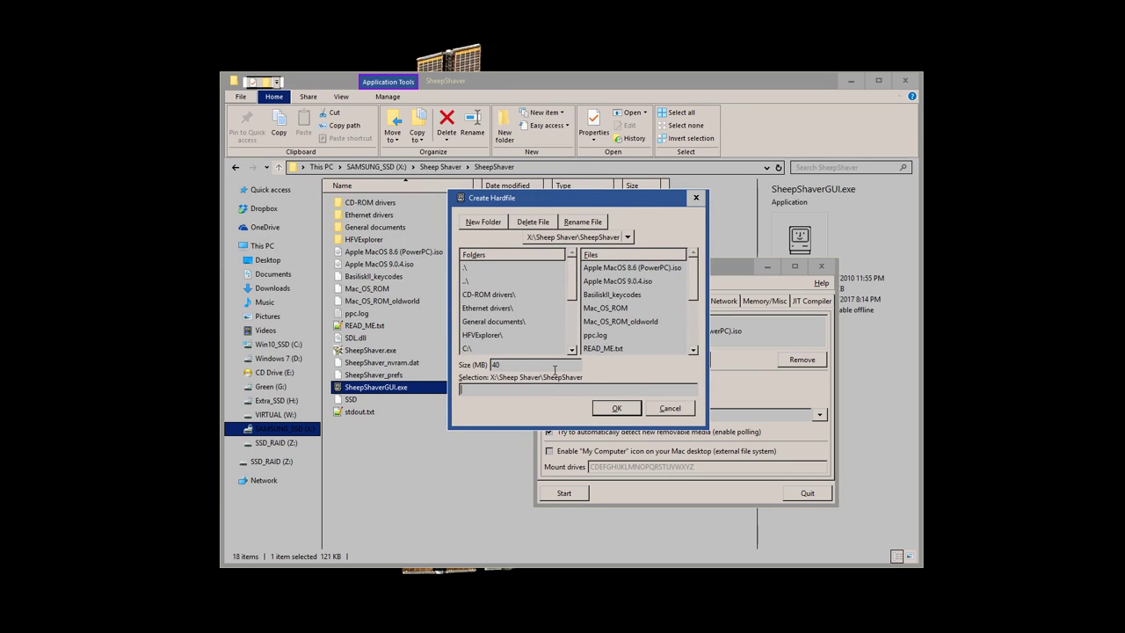
{"action": "left_click_drag", "start_coordinate": [554, 369], "coordinate": [468, 367]}
{"action": "type", "text": "80000"}
{"action": "left_click", "coordinate": [542, 389]}
{"action": "type", "text": "80"}
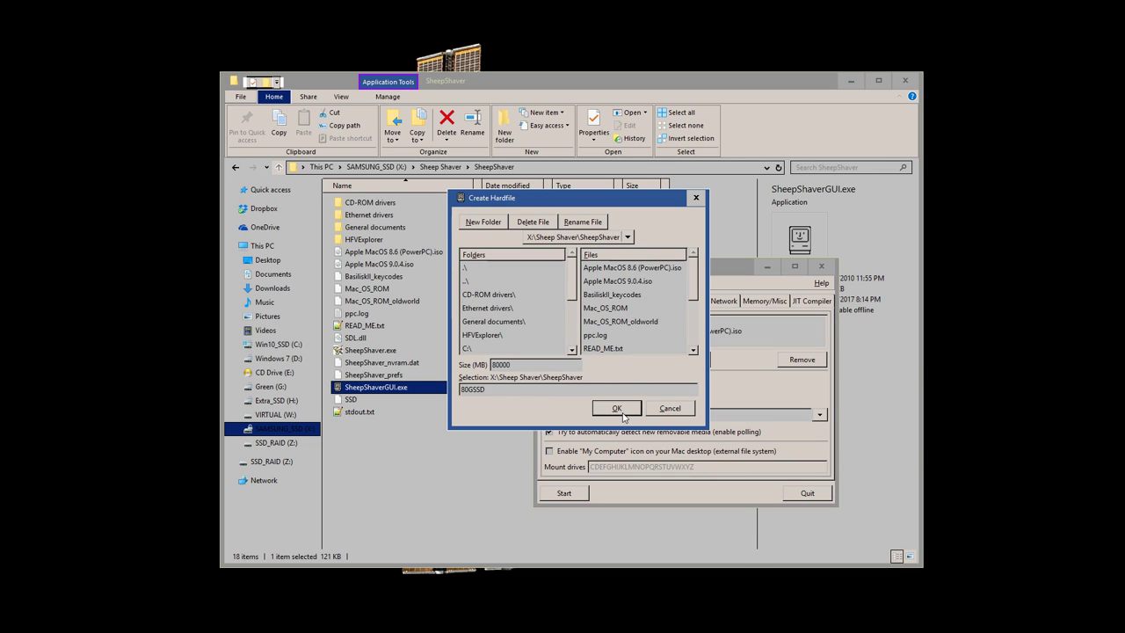
{"action": "left_click", "coordinate": [621, 409]}
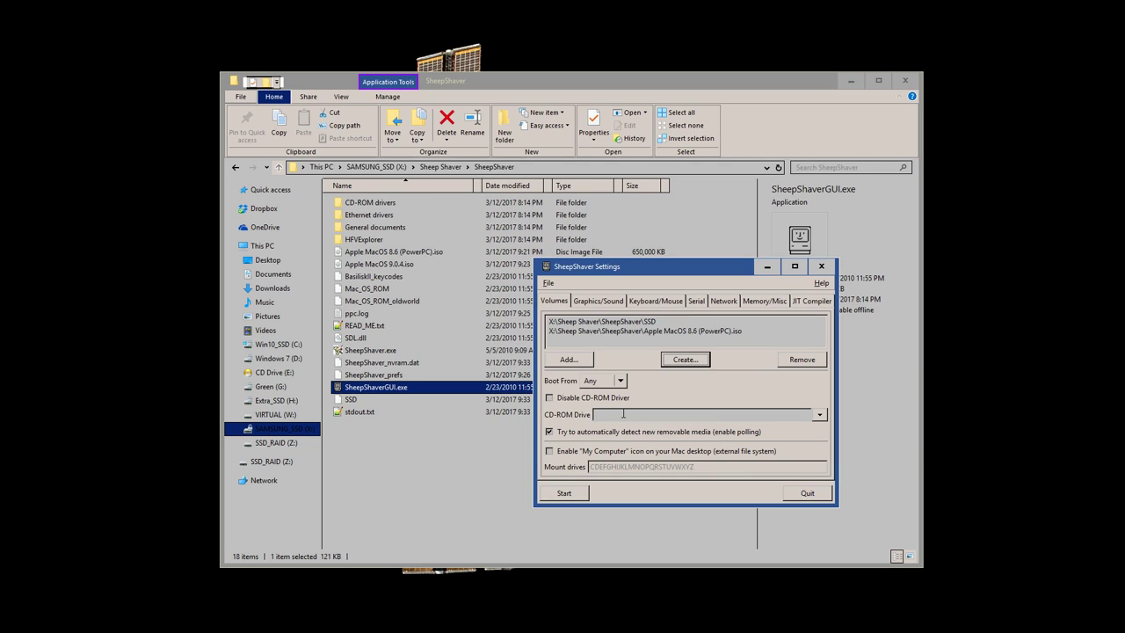
- Replace the SSD volume in the SheepShaver volumes list with the 80GSSD file
{"action": "left_click", "coordinate": [654, 323]}
{"action": "left_click", "coordinate": [797, 360]}
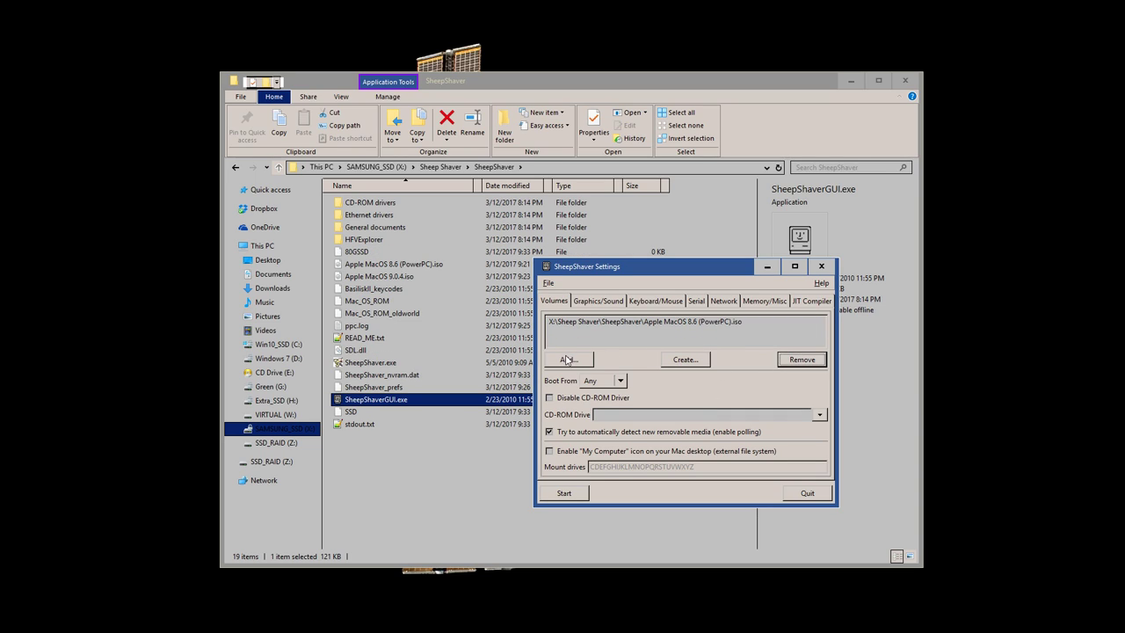
{"action": "left_click", "coordinate": [569, 361]}
{"action": "left_click", "coordinate": [198, 98]}
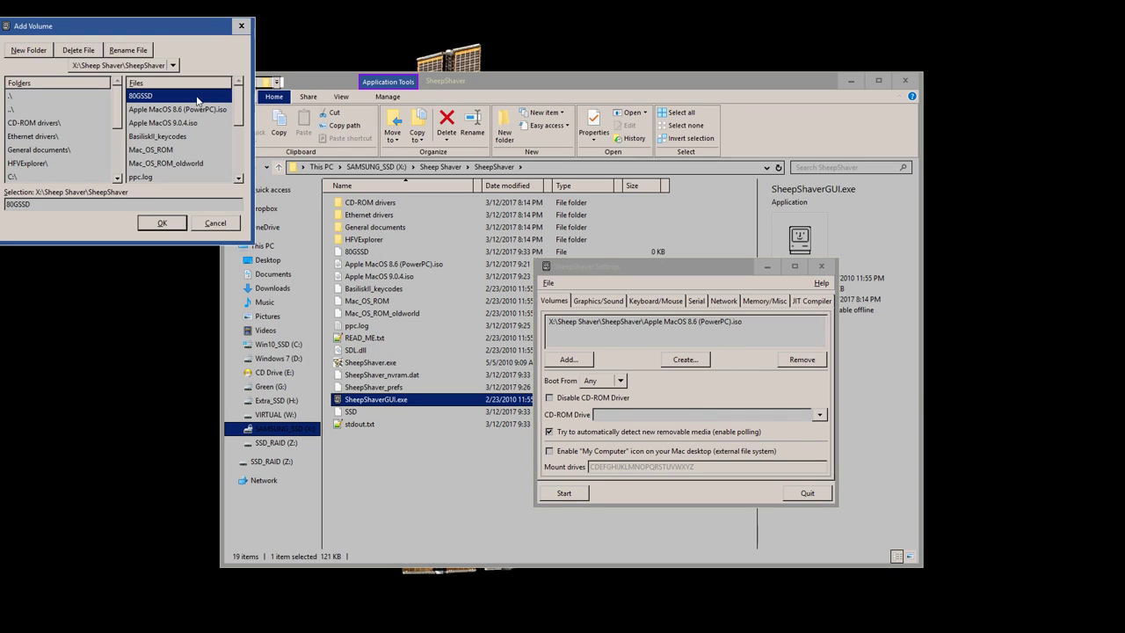
{"action": "left_click", "coordinate": [159, 224]}
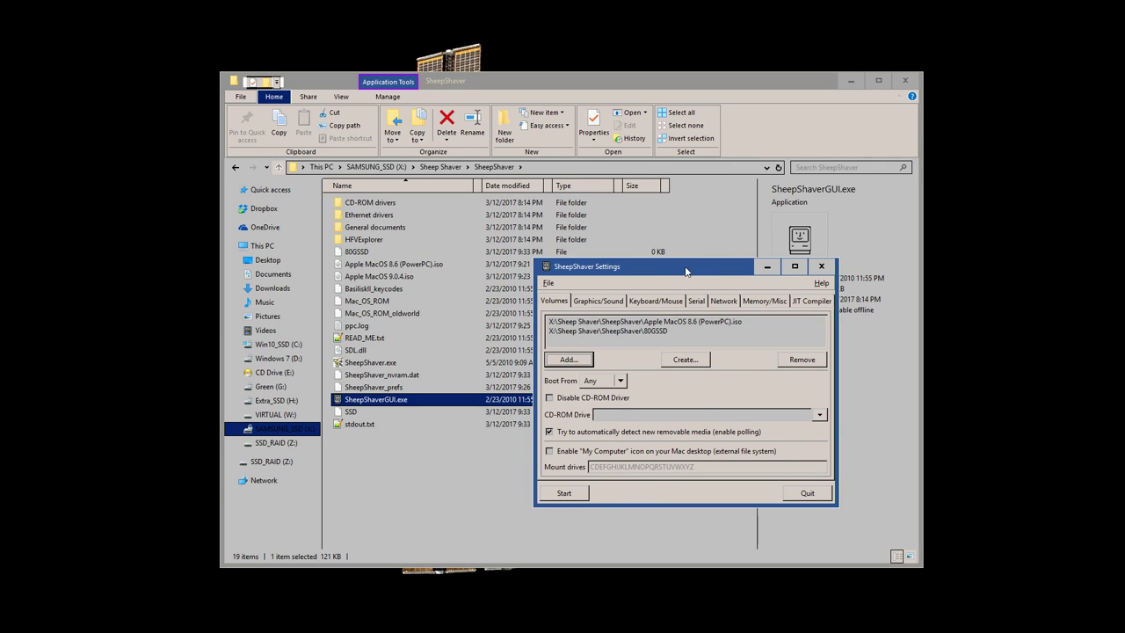
- Start the emulator with the updated volumes and move its window to the middle of the desktop
{"action": "left_click_drag", "start_coordinate": [689, 271], "coordinate": [507, 271]}
{"action": "left_click", "coordinate": [388, 495]}
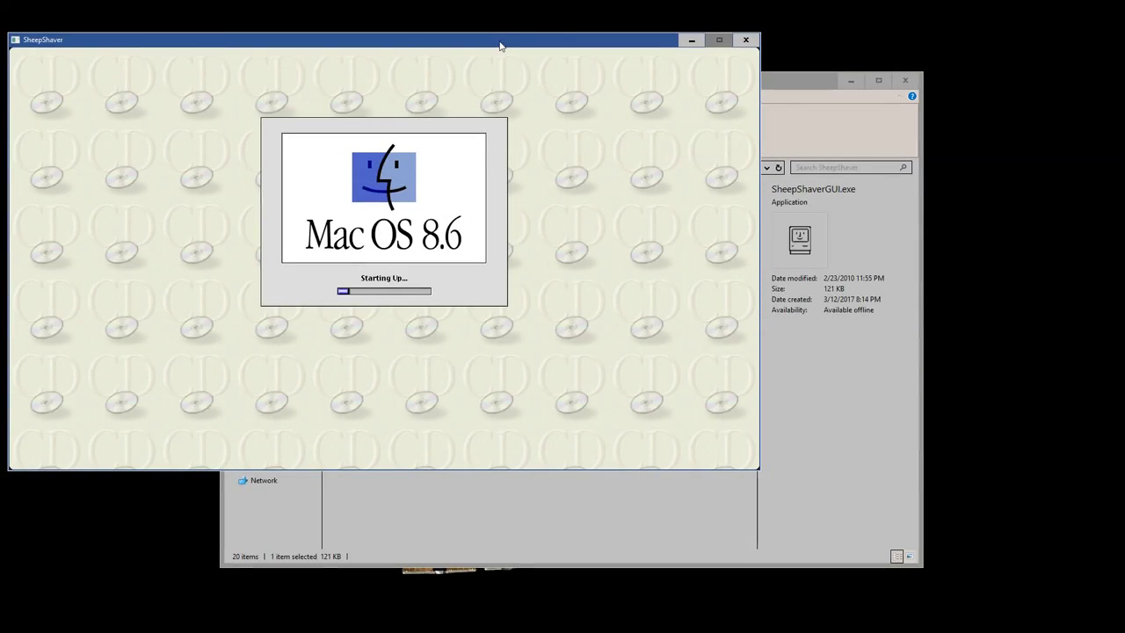
{"action": "left_click_drag", "start_coordinate": [499, 46], "coordinate": [678, 98]}
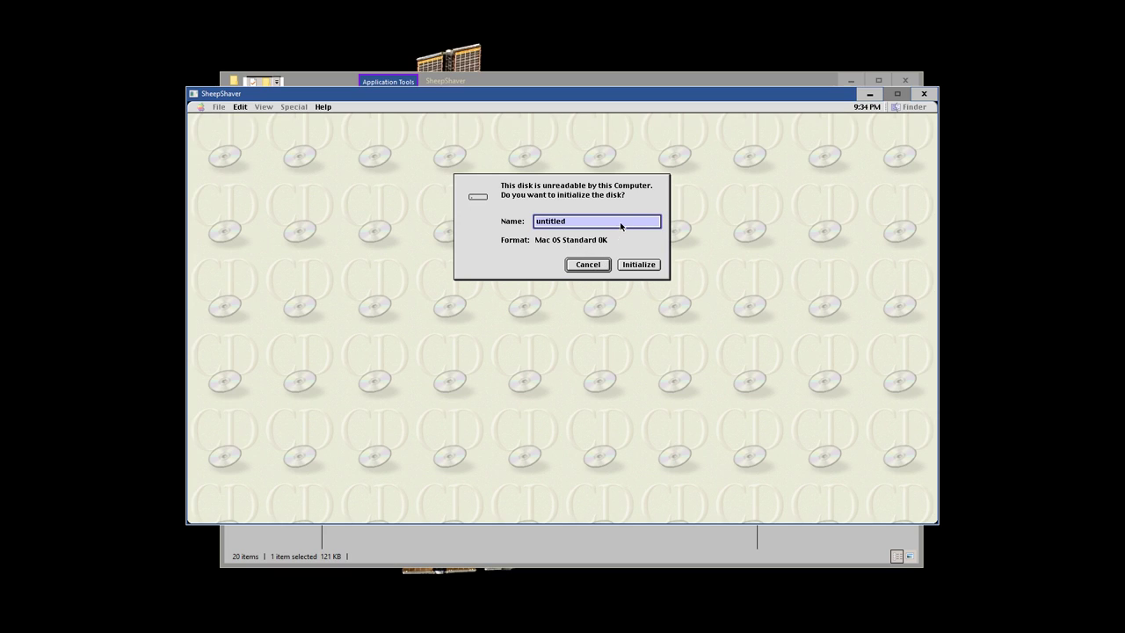
- Switch to File Explorer, check the size of the 80GSSD file, and return to the emulator
{"action": "key", "text": "alt+Tab"}
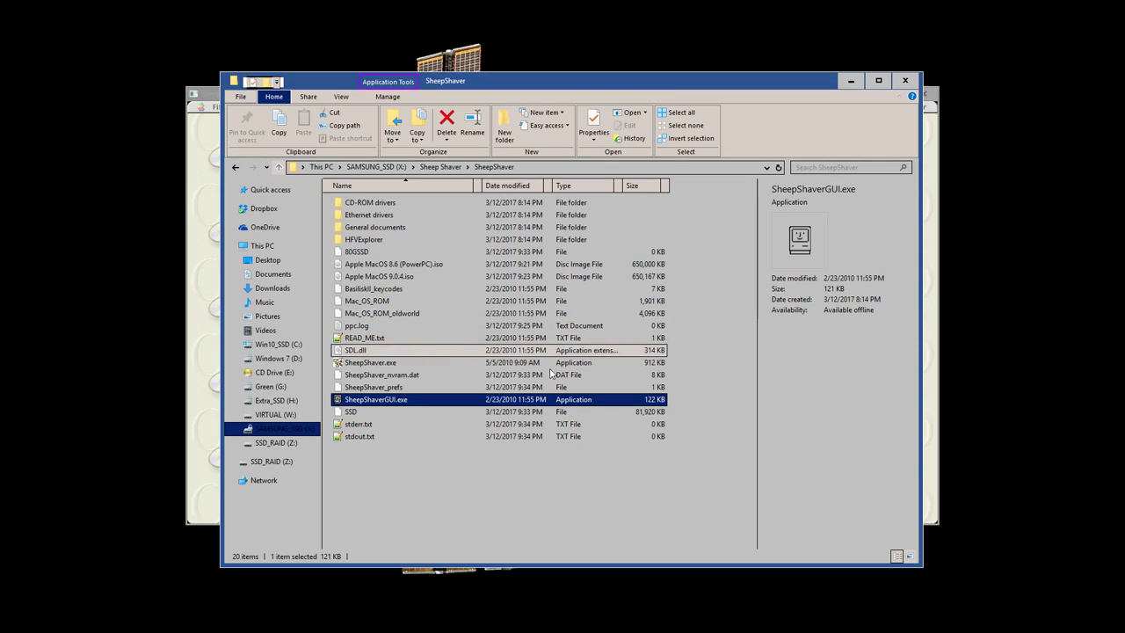
{"action": "left_click", "coordinate": [388, 253]}
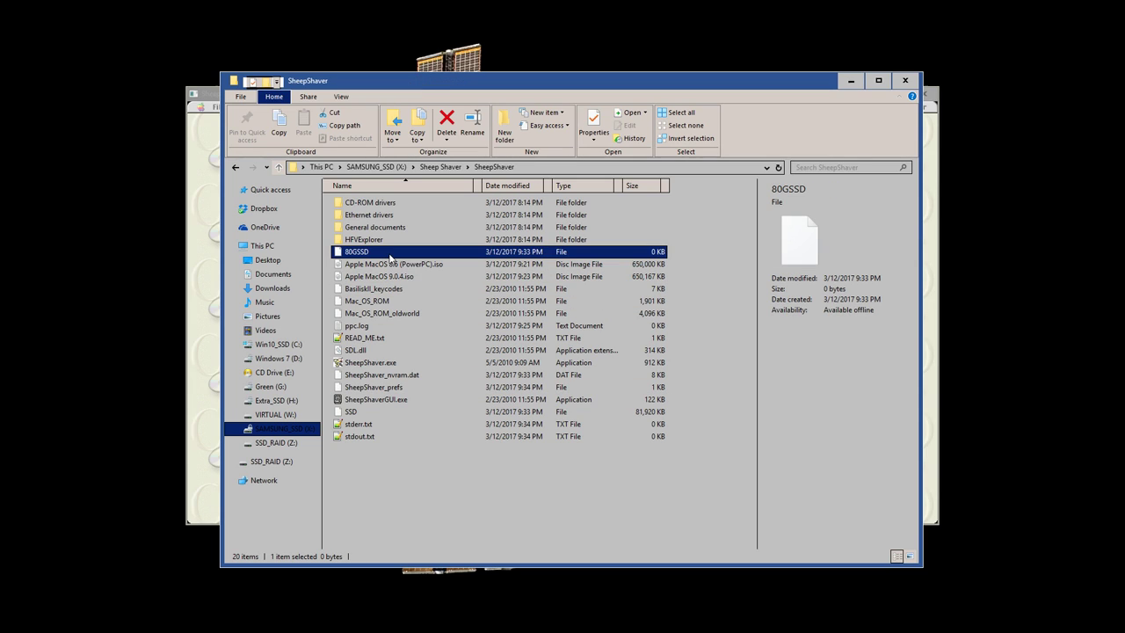
{"action": "left_click_drag", "start_coordinate": [501, 81], "coordinate": [533, 212]}
{"action": "left_click", "coordinate": [563, 187]}
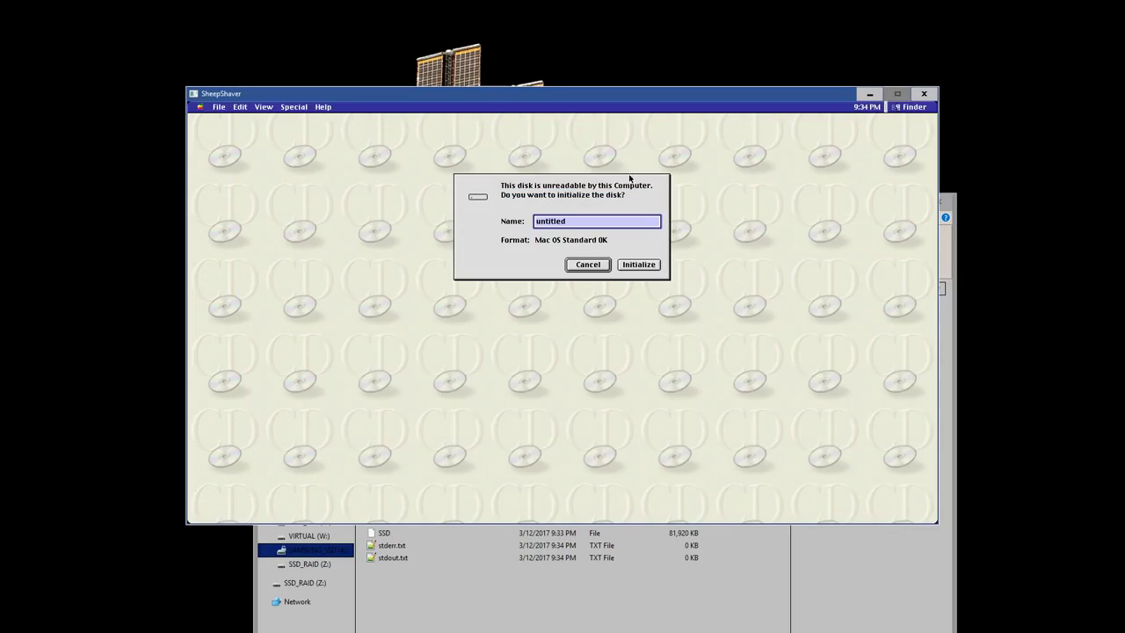
- Decline initializing the unreadable disk and shut down the emulated Mac
{"action": "left_click", "coordinate": [593, 263]}
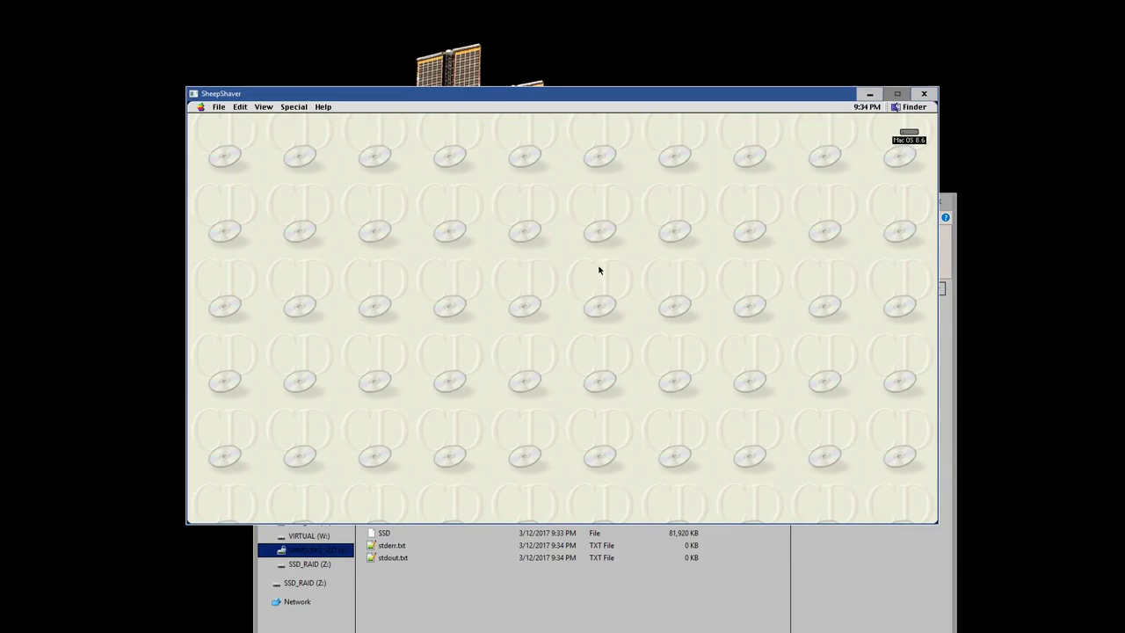
{"action": "left_click", "coordinate": [293, 106]}
{"action": "left_click", "coordinate": [307, 174]}
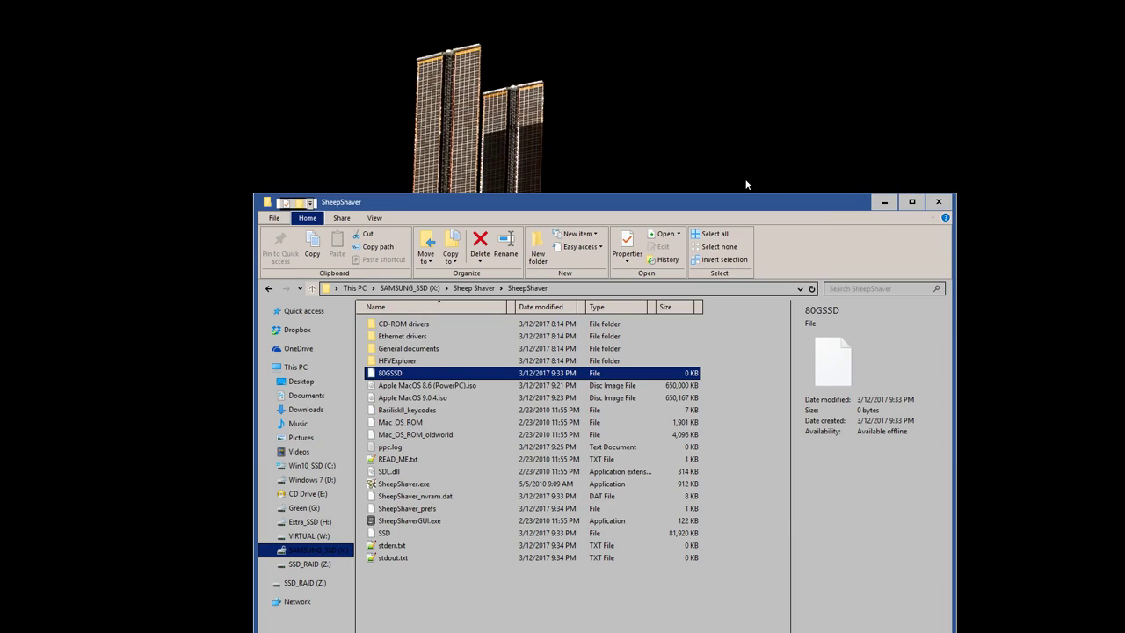
- Close the SheepShaver settings window and bring the booting emulator in front of File Explorer near the desktop's middle
{"action": "left_click_drag", "start_coordinate": [745, 184], "coordinate": [683, 251]}
{"action": "left_click", "coordinate": [687, 227]}
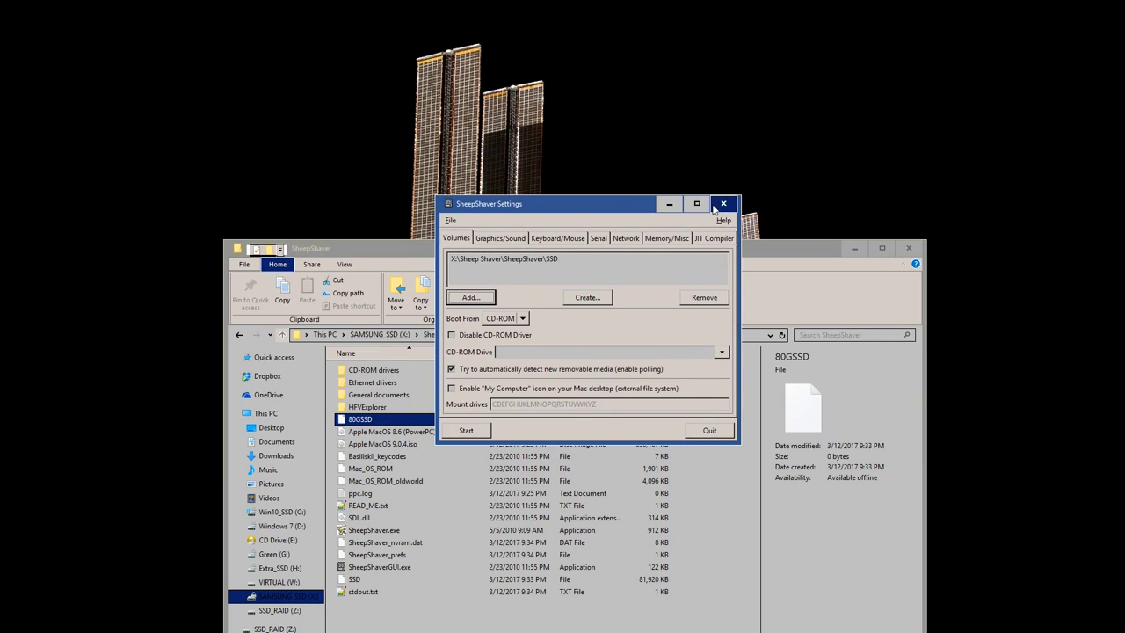
{"action": "left_click", "coordinate": [723, 203]}
{"action": "left_click_drag", "start_coordinate": [695, 244], "coordinate": [718, 178]}
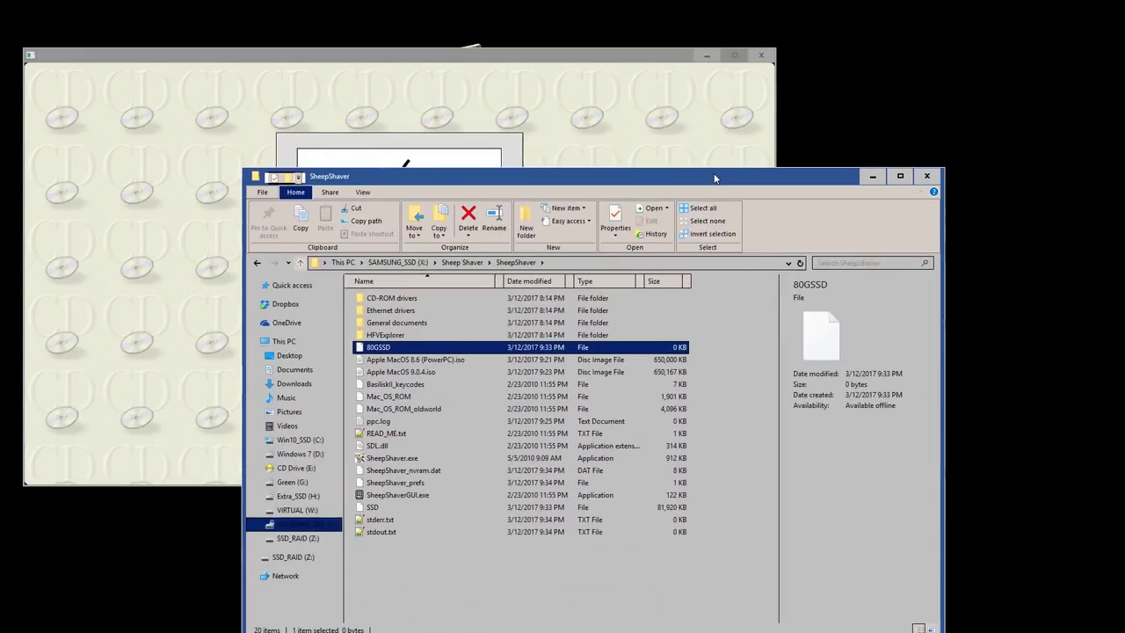
{"action": "left_click_drag", "start_coordinate": [645, 56], "coordinate": [800, 81]}
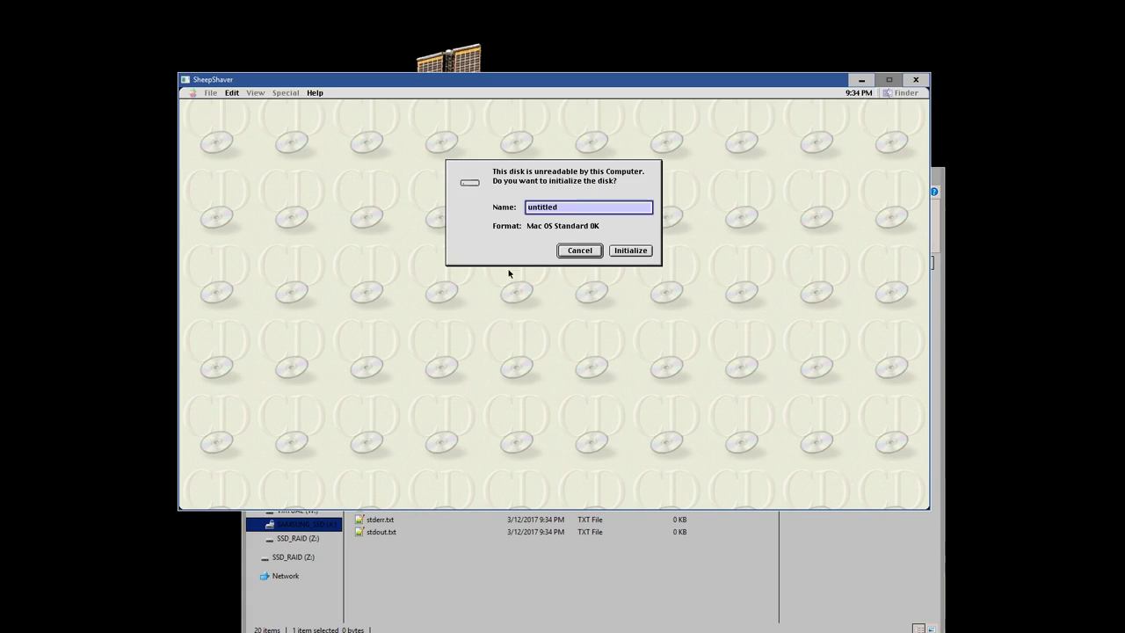
- Refuse initialization of the 0K disk and shut down Mac OS
{"action": "left_click", "coordinate": [583, 253]}
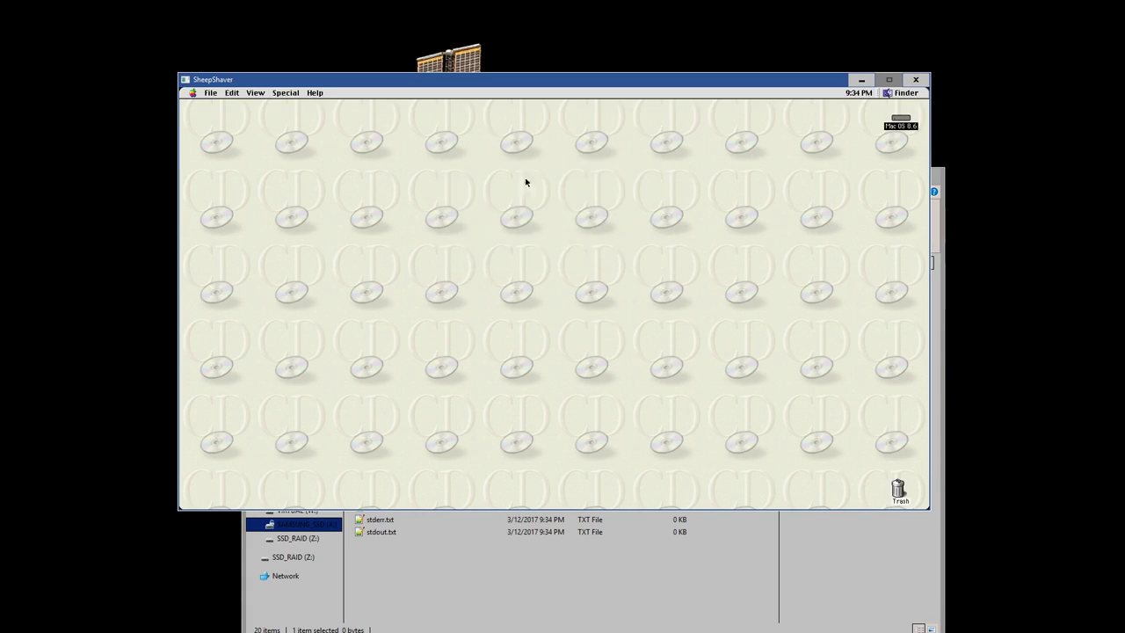
{"action": "left_click", "coordinate": [283, 92]}
{"action": "left_click", "coordinate": [299, 157]}
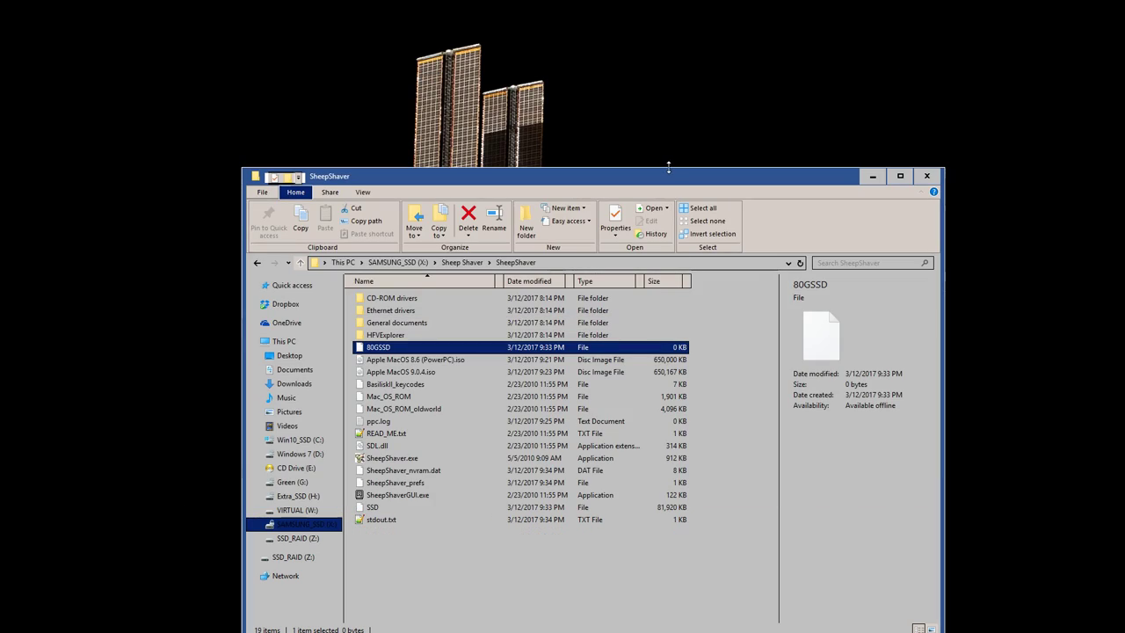
- Reopen the SheepShaver settings with SheepShaverGUI.exe and remove the 80GSSD volume from the volumes list
{"action": "left_click_drag", "start_coordinate": [668, 176], "coordinate": [660, 124]}
{"action": "double_click", "coordinate": [393, 443]}
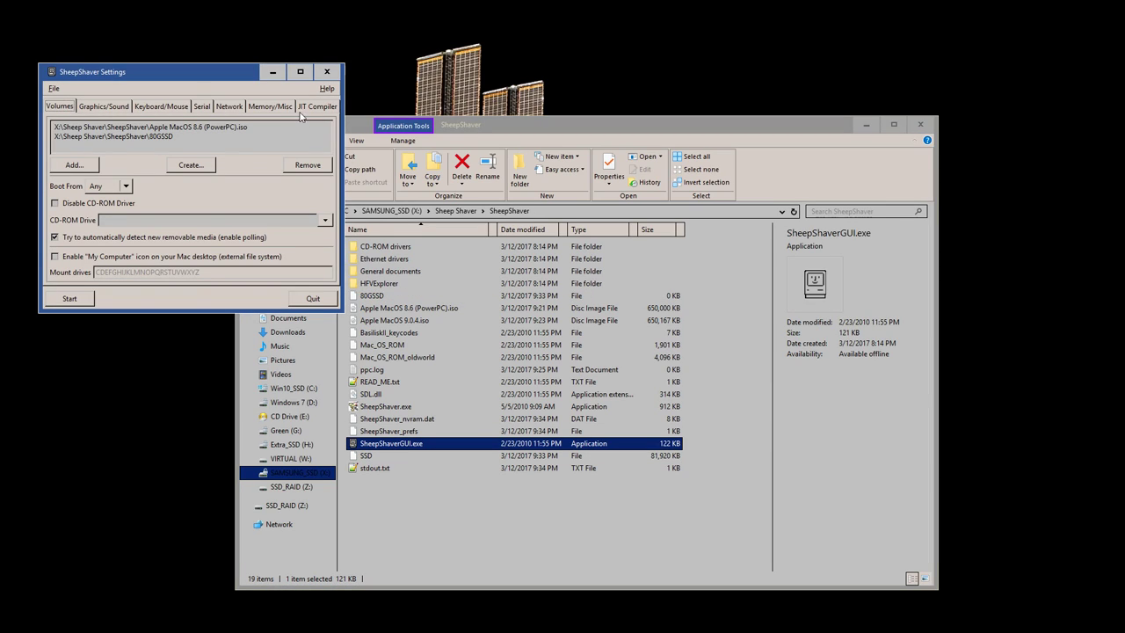
{"action": "left_click_drag", "start_coordinate": [200, 74], "coordinate": [475, 111]}
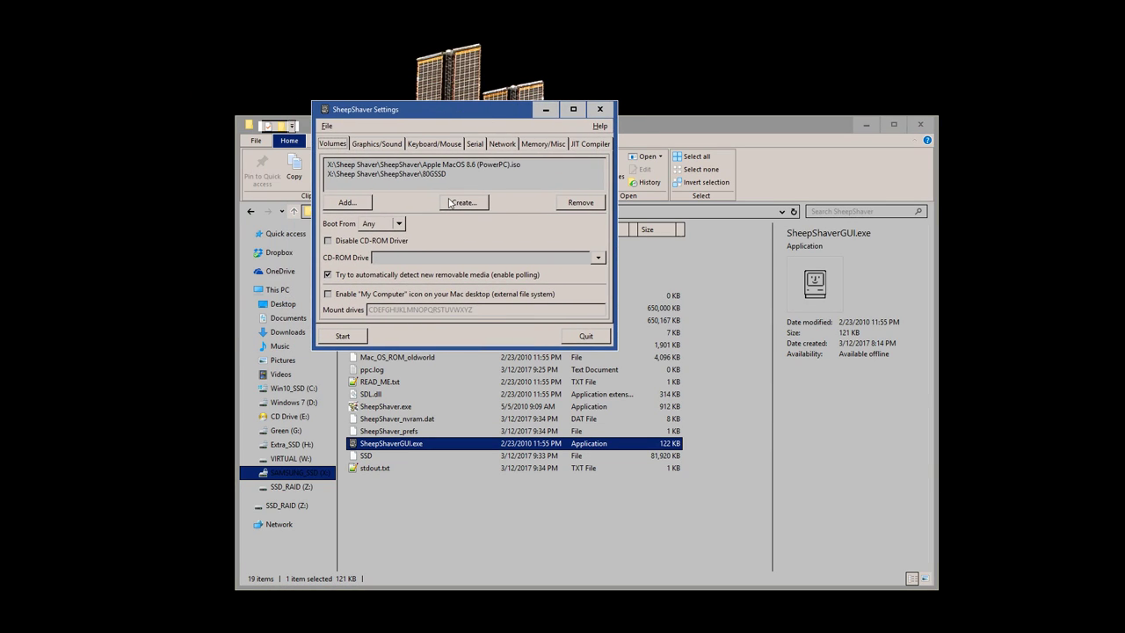
{"action": "left_click", "coordinate": [430, 176]}
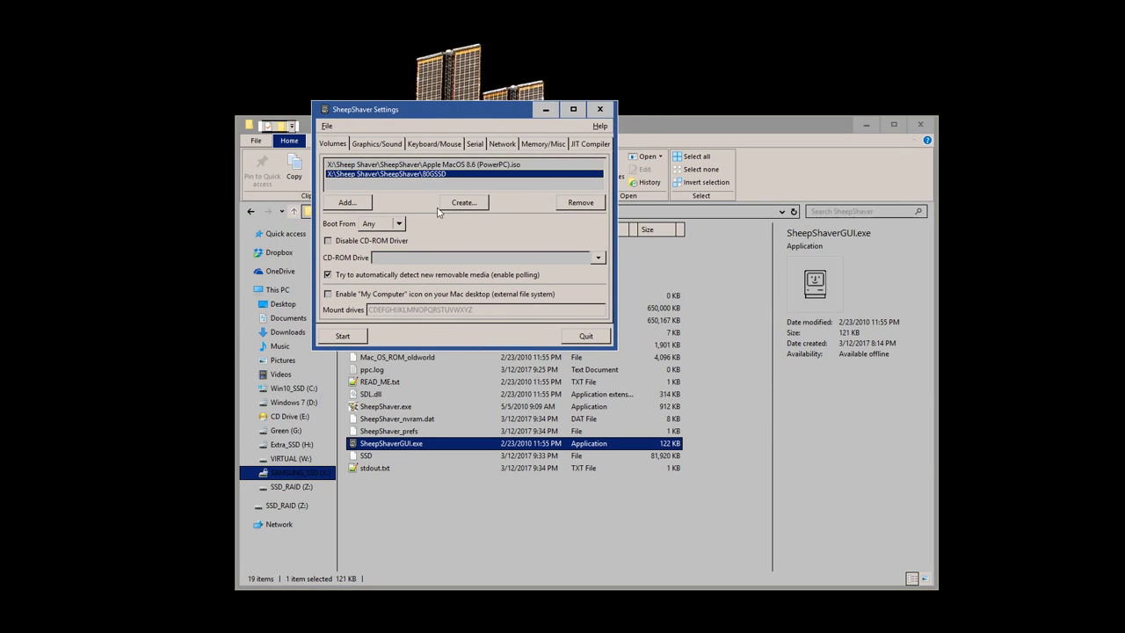
{"action": "left_click", "coordinate": [582, 204]}
- Try to create a 40000 MB hardfile named 40GSSD and uncover File Explorer to check its size
{"action": "left_click", "coordinate": [466, 203]}
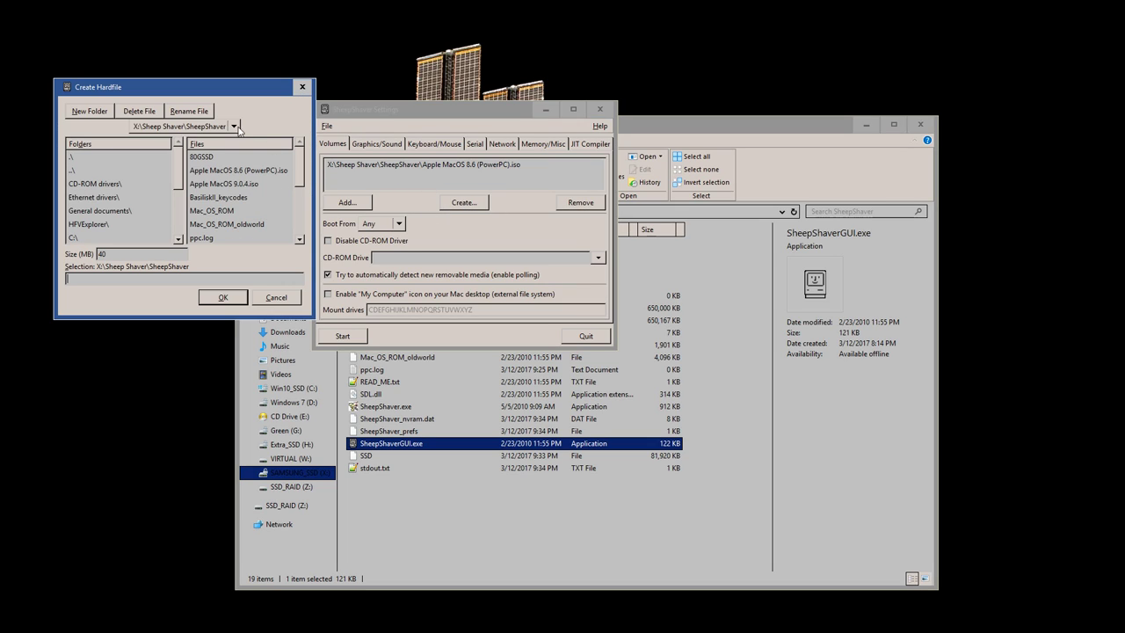
{"action": "left_click_drag", "start_coordinate": [233, 88], "coordinate": [584, 168]}
{"action": "left_click_drag", "start_coordinate": [496, 331], "coordinate": [431, 332]}
{"action": "type", "text": "40000"}
{"action": "left_click", "coordinate": [547, 360]}
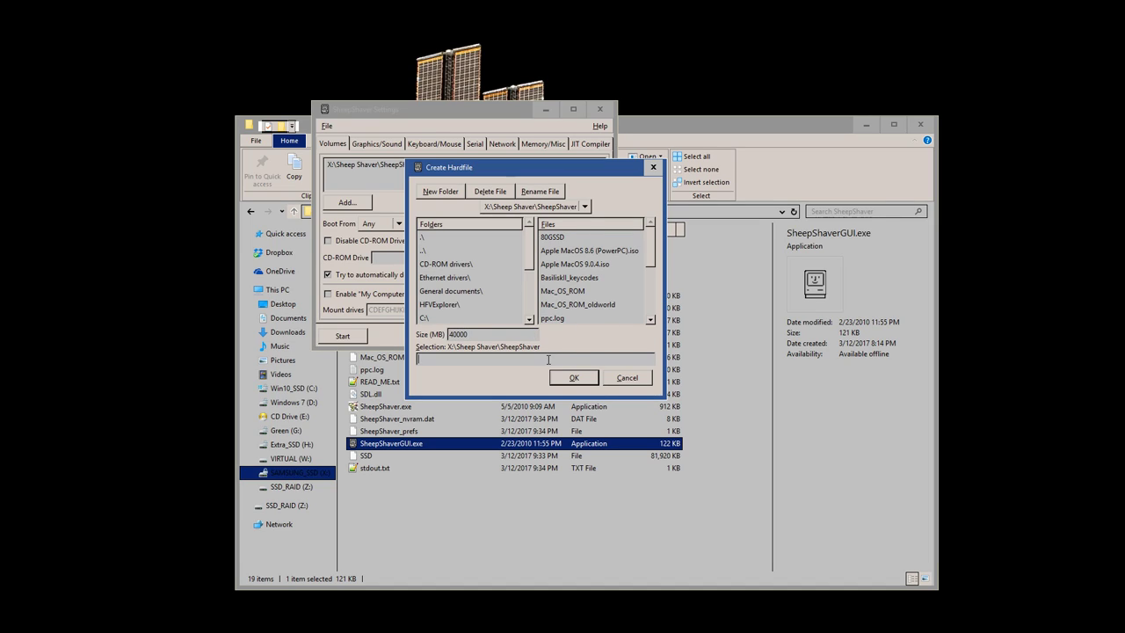
{"action": "type", "text": "40GSSD"}
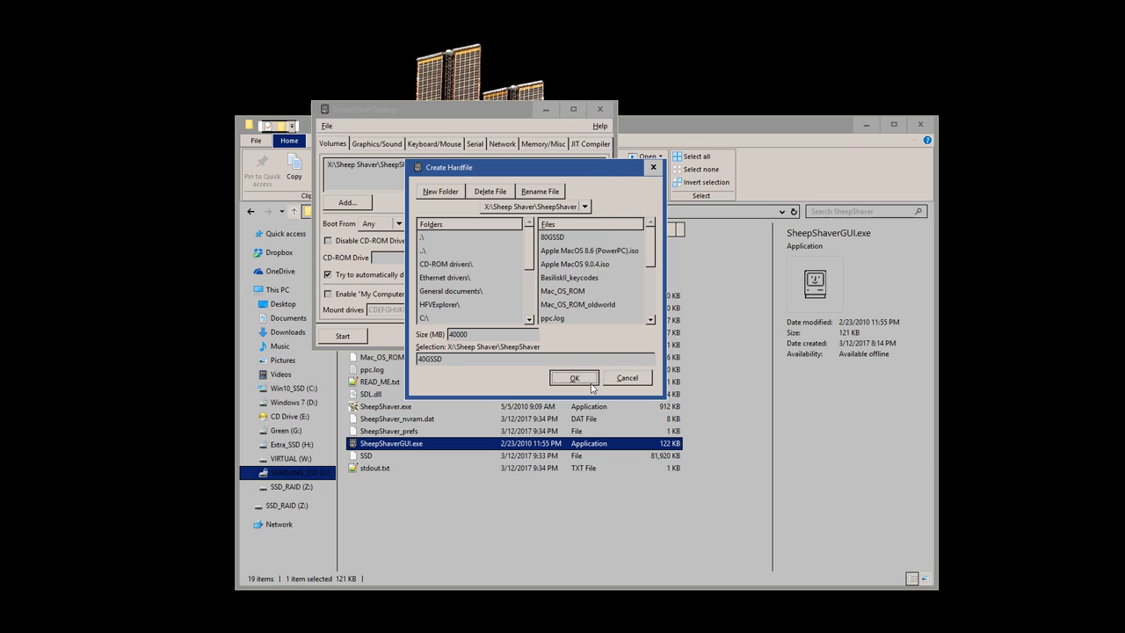
{"action": "left_click", "coordinate": [584, 379]}
{"action": "left_click_drag", "start_coordinate": [523, 113], "coordinate": [985, 127]}
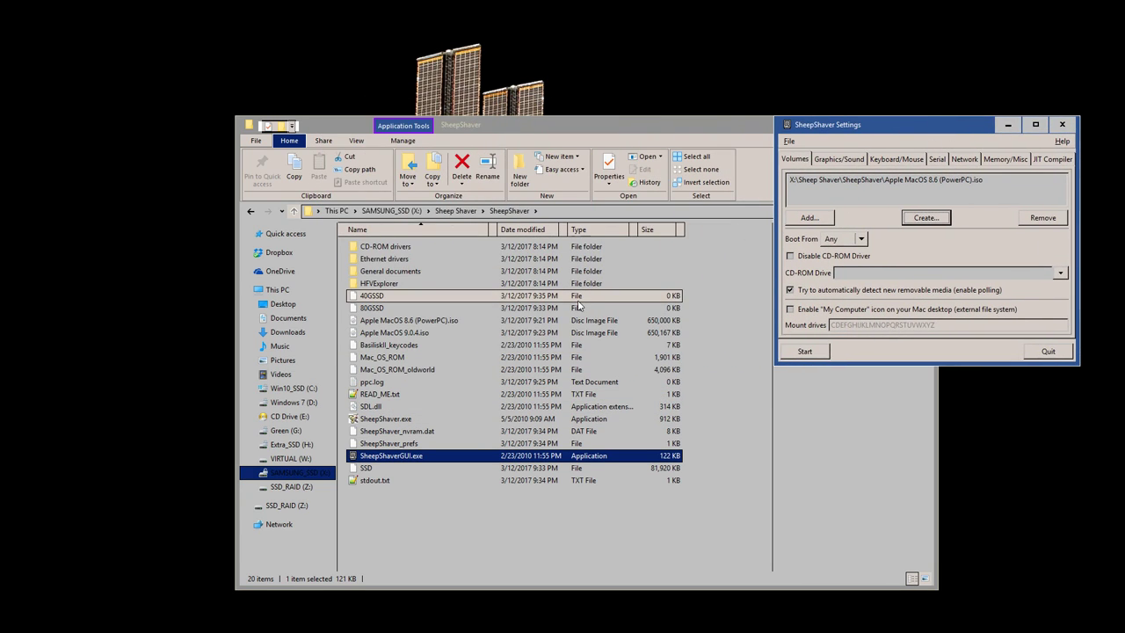
- Create a 1000 MB hardfile named 1GSSD in the SheepShaver folder and check its size in File Explorer
{"action": "left_click", "coordinate": [945, 225]}
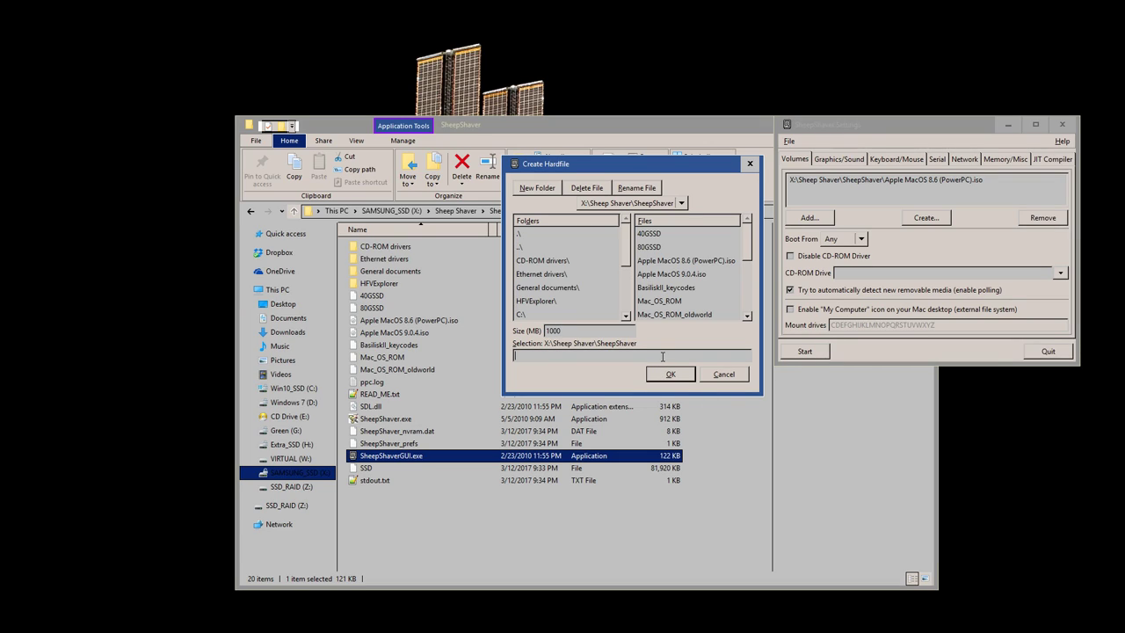
{"action": "type", "text": "1GSSD"}
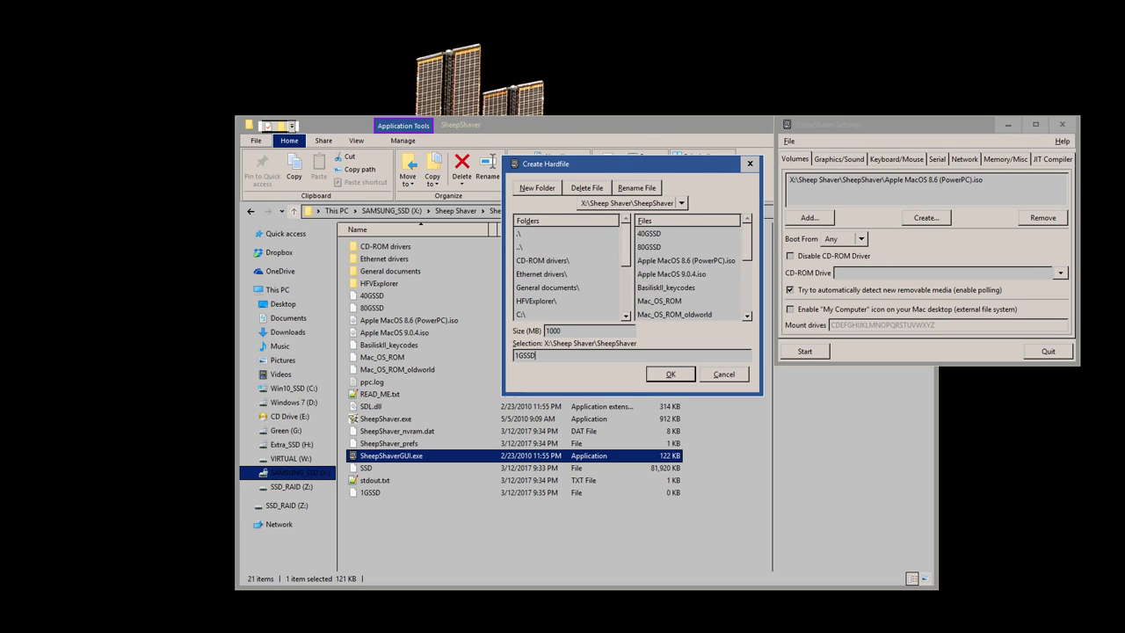
{"action": "key", "text": "Return"}
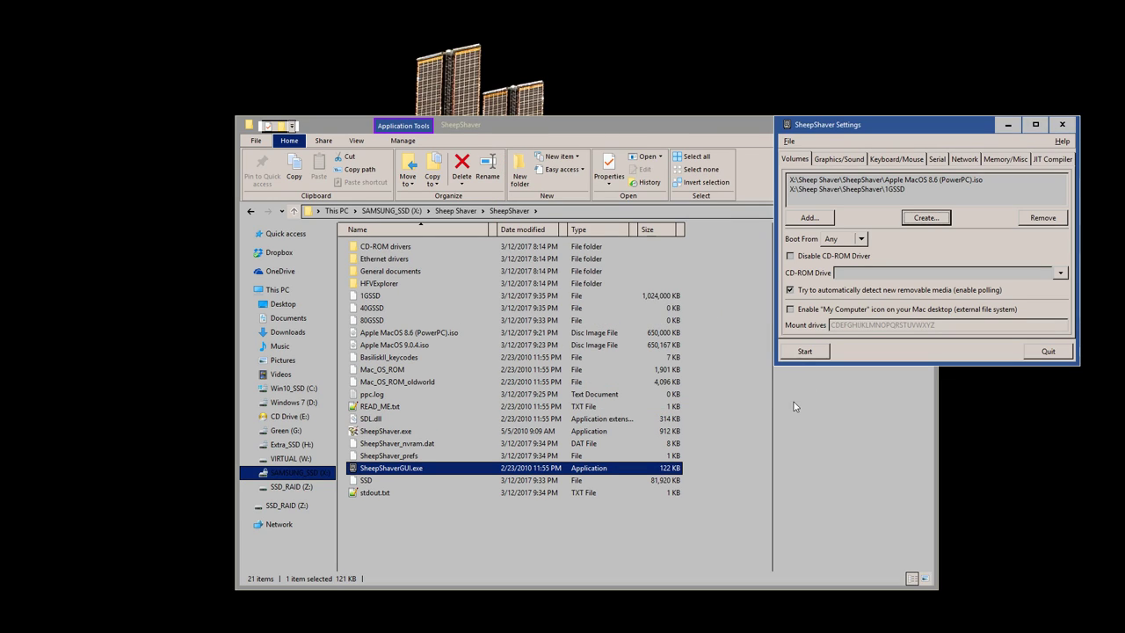
{"action": "left_click", "coordinate": [657, 296]}
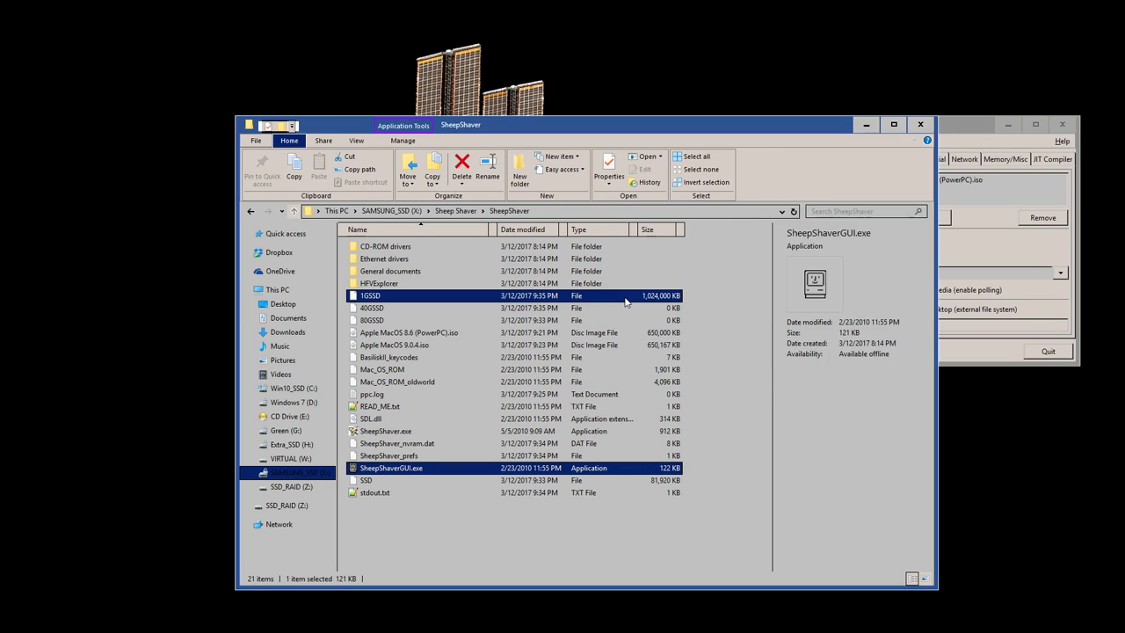
- Create a 30000 MB hardfile named 30GSSD in the SheepShaver folder and check its size in File Explorer
{"action": "left_click", "coordinate": [973, 356]}
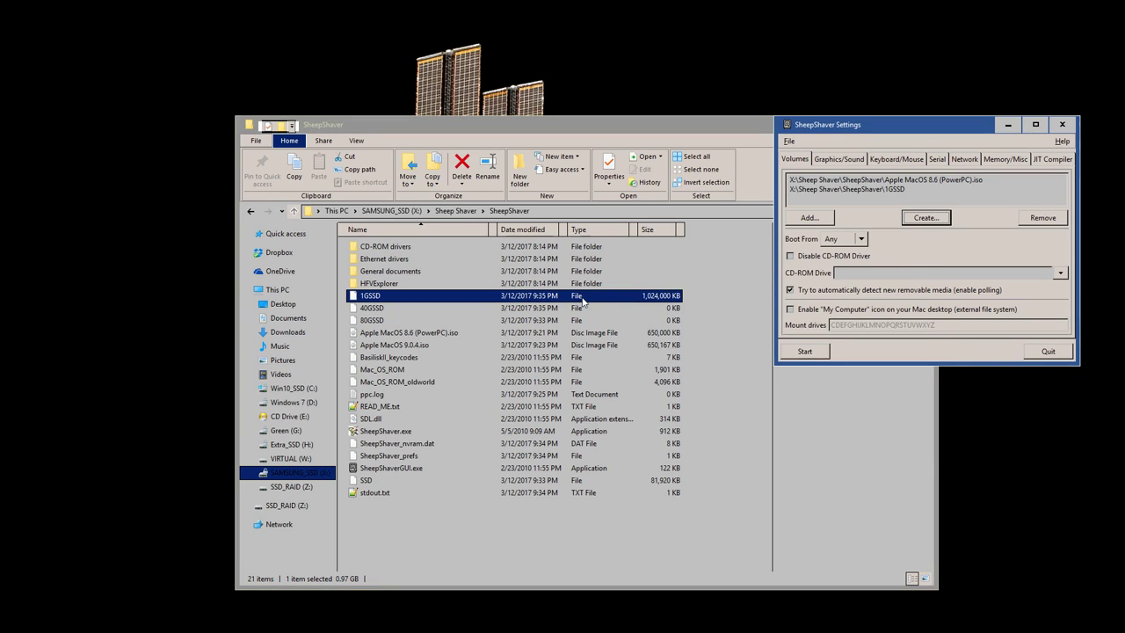
{"action": "key", "text": "Return"}
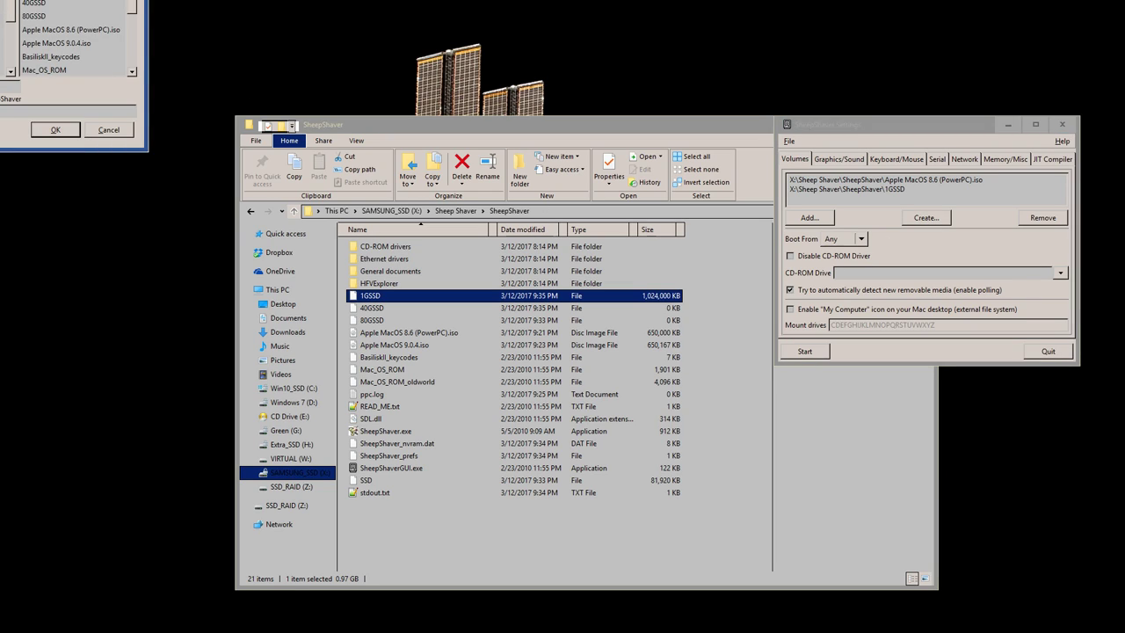
{"action": "double_click", "coordinate": [608, 372]}
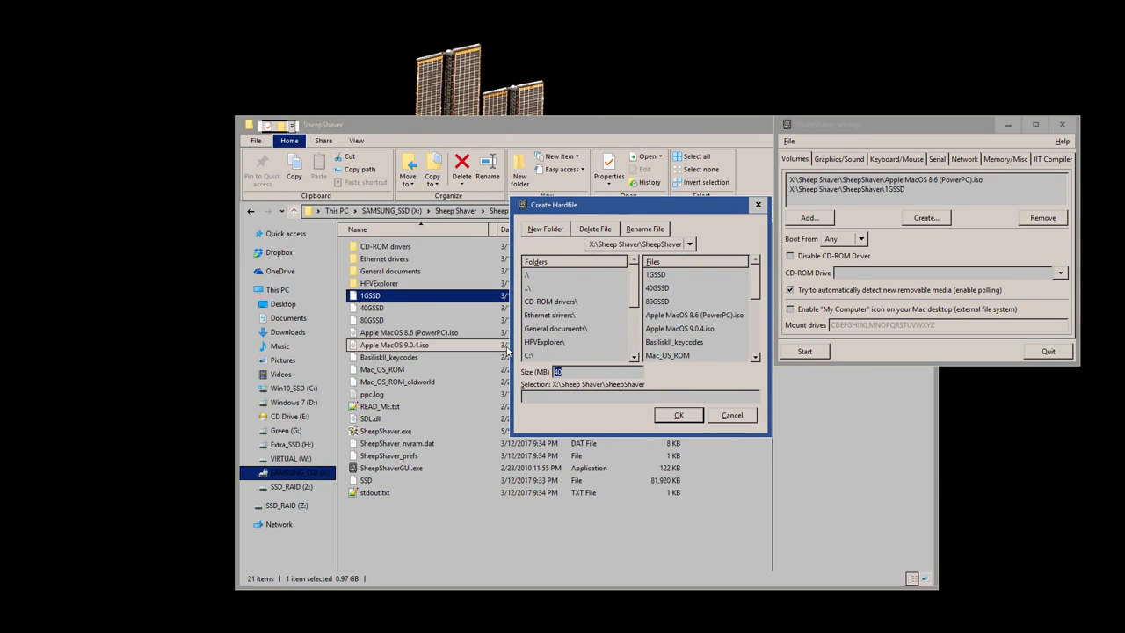
{"action": "type", "text": "30000"}
{"action": "left_click", "coordinate": [630, 397]}
{"action": "type", "text": "30GS"}
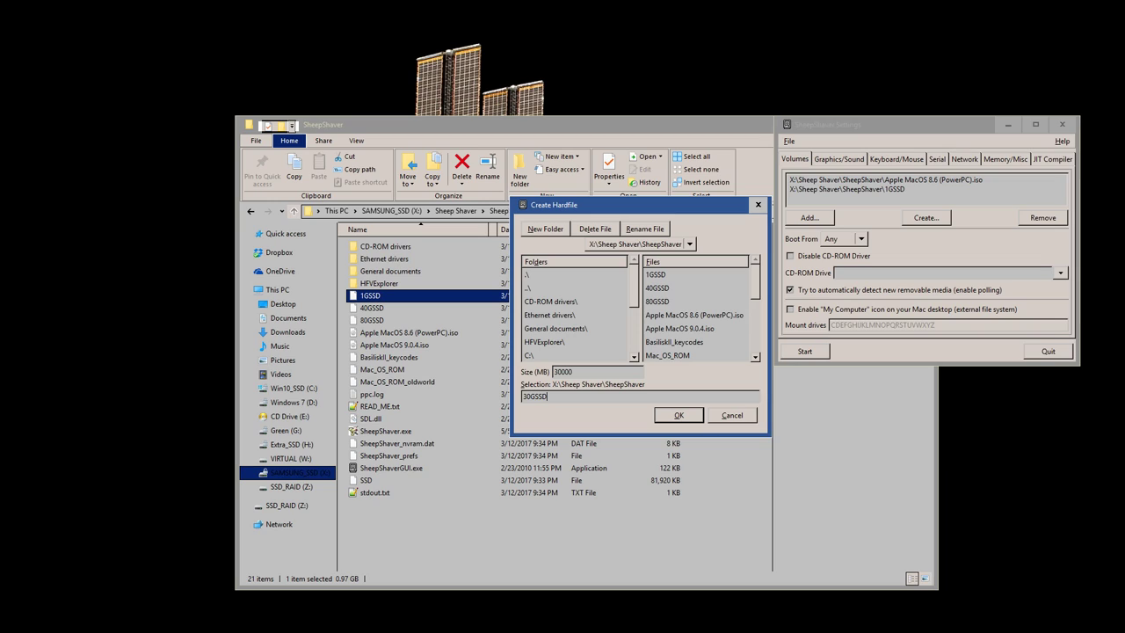
{"action": "type", "text": "SD"}
{"action": "left_click", "coordinate": [678, 415]}
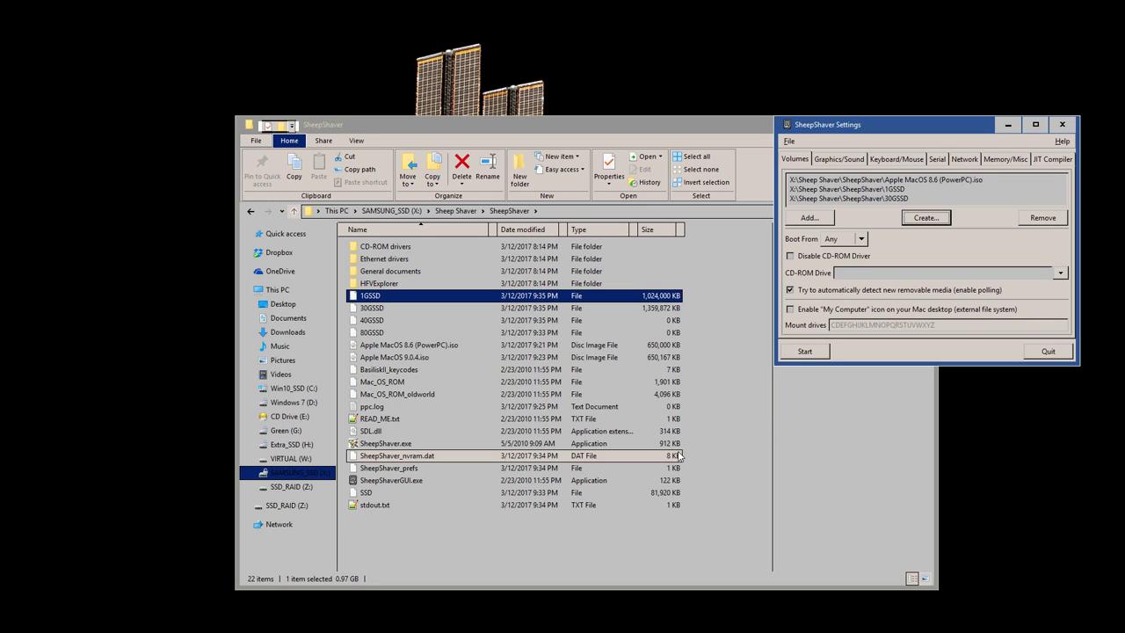
{"action": "left_click", "coordinate": [648, 317]}
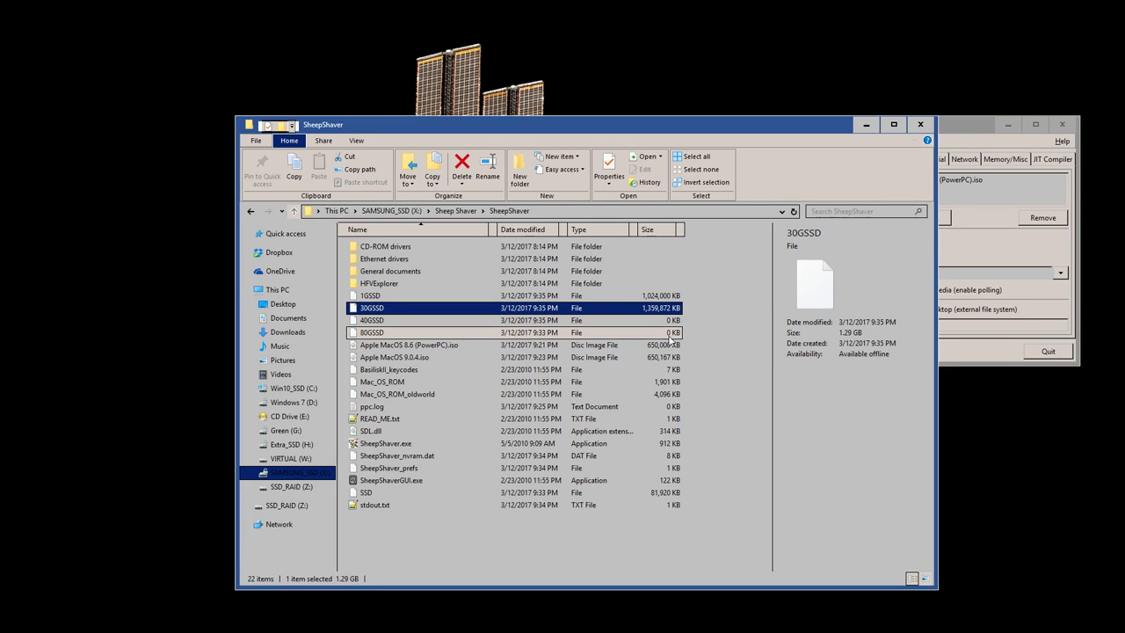
- Remove the 1GSSD volume from the SheepShaver volumes list and start the emulator
{"action": "left_click_drag", "start_coordinate": [983, 126], "coordinate": [711, 227]}
{"action": "left_click", "coordinate": [629, 291]}
{"action": "left_click", "coordinate": [773, 320]}
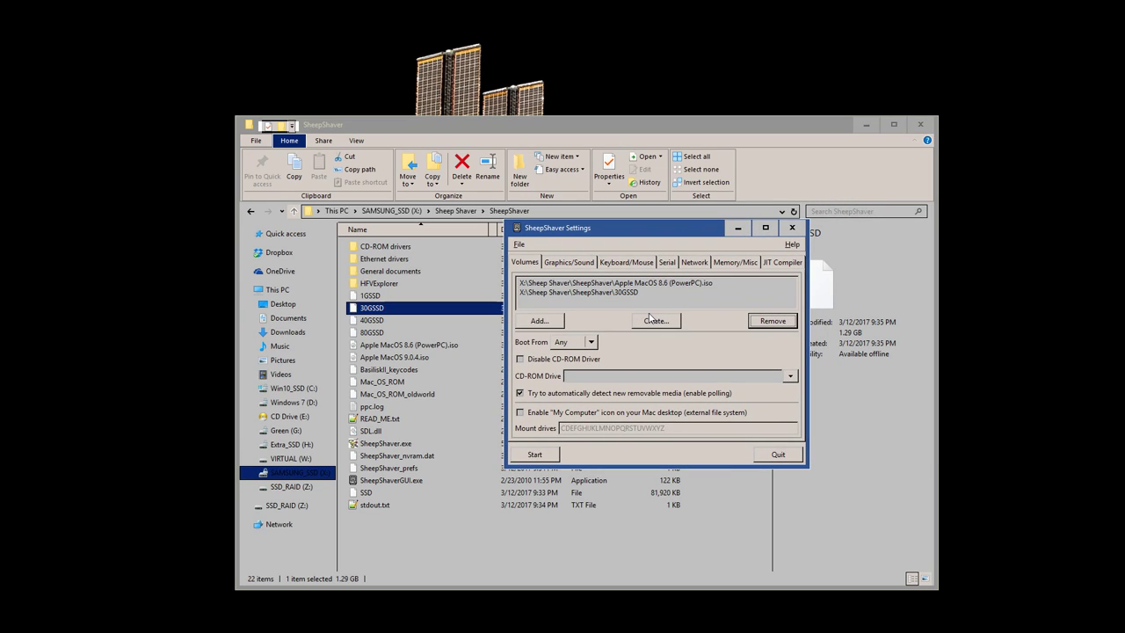
{"action": "left_click", "coordinate": [534, 453]}
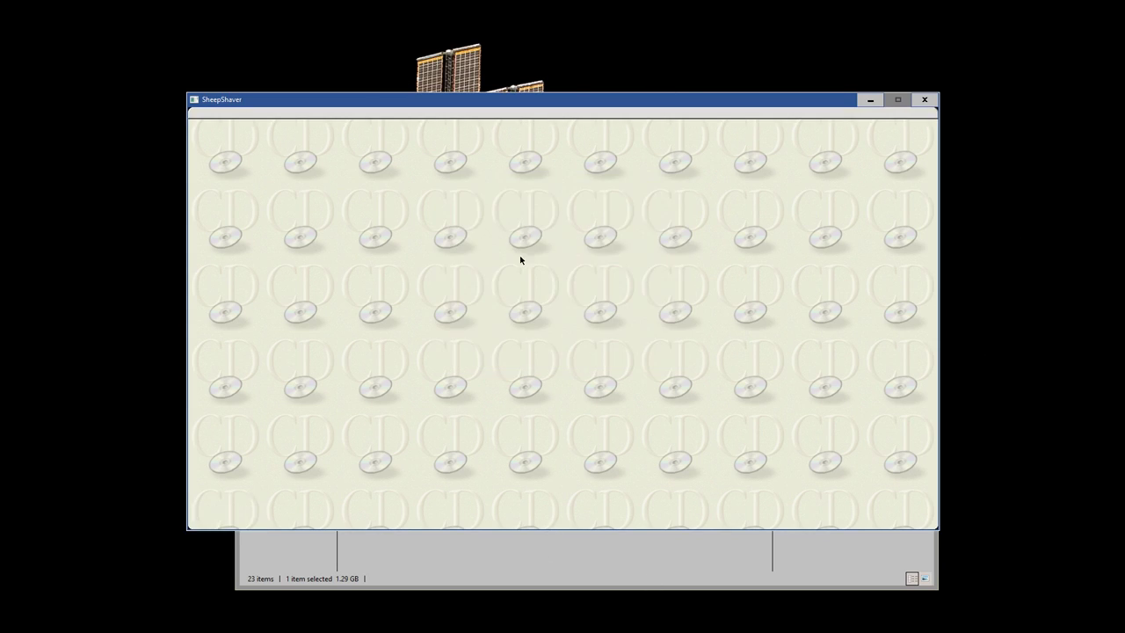
- Initialize the unreadable disk in Mac OS Extended 1.2 GB format with the name Macintosh SSD
{"action": "left_click", "coordinate": [622, 246]}
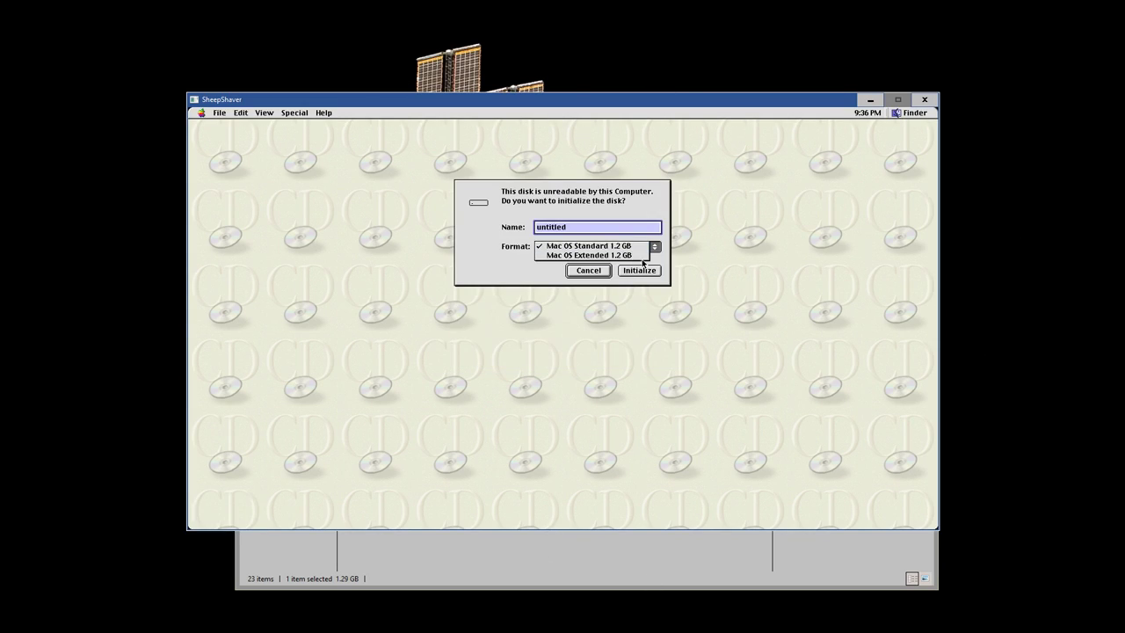
{"action": "left_click", "coordinate": [626, 255]}
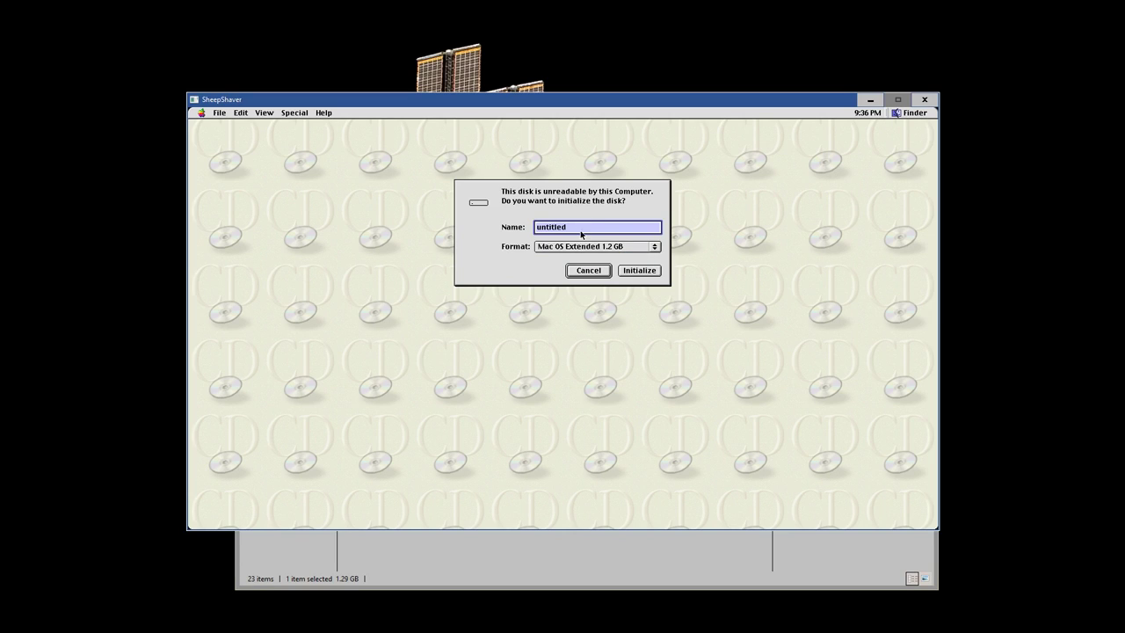
{"action": "type", "text": "ac"}
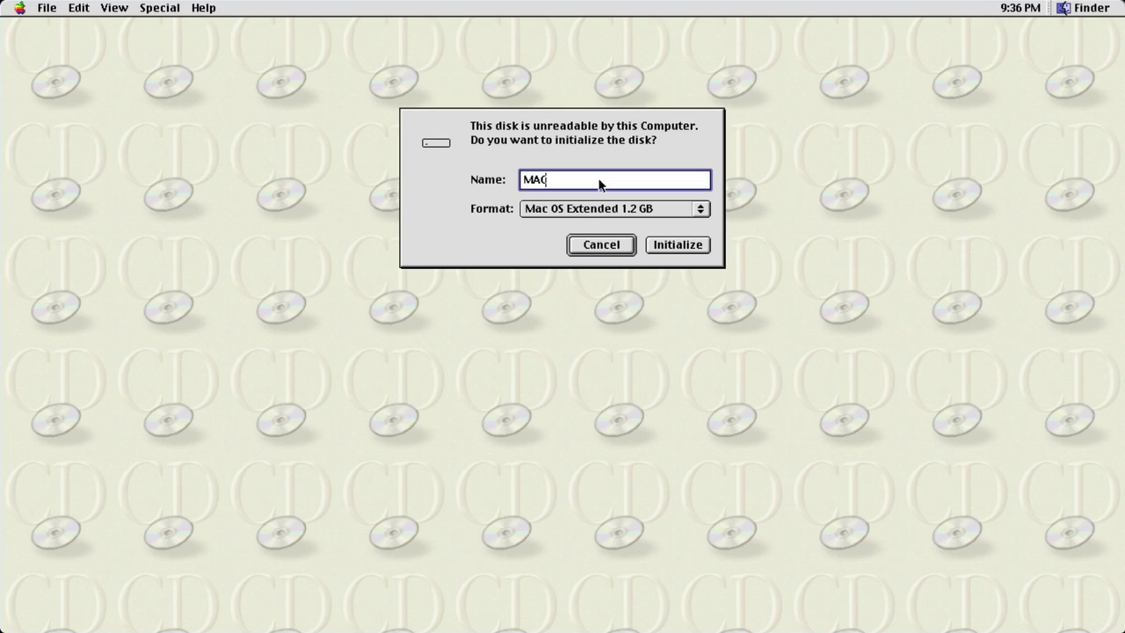
{"action": "type", "text": "intosh SD"}
{"action": "key", "text": "BackSpace"}
{"action": "type", "text": "SD"}
{"action": "left_click", "coordinate": [679, 250]}
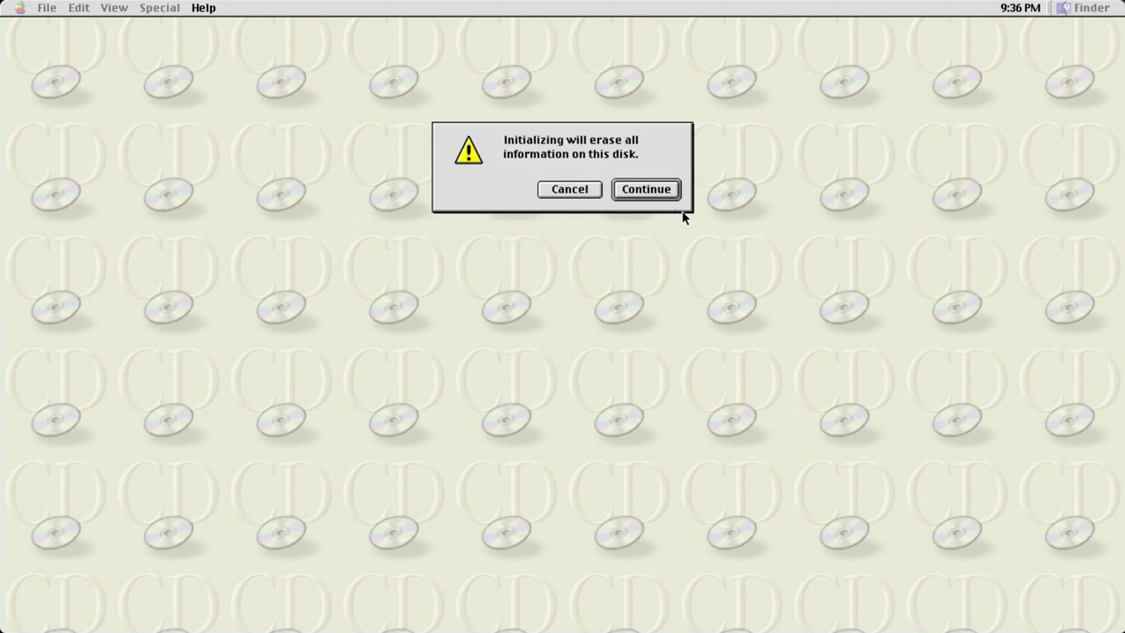
{"action": "left_click", "coordinate": [657, 195]}
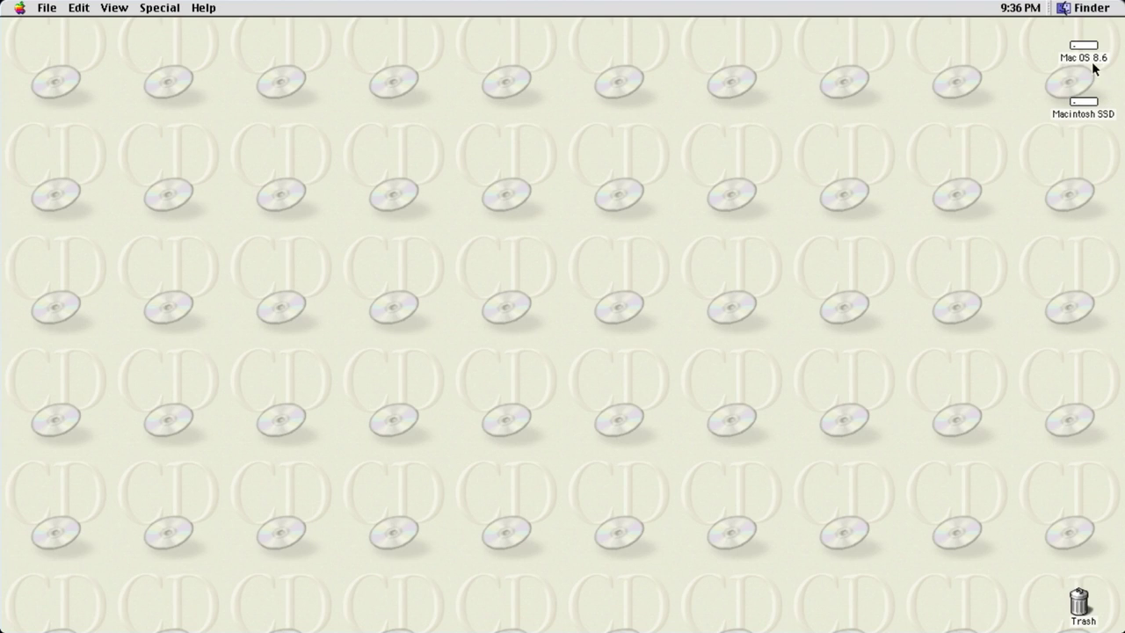
- Open the Mac OS 8.6 disc and launch the Install Mac OS 8.6 program
{"action": "left_click", "coordinate": [1086, 49]}
{"action": "double_click", "coordinate": [1086, 49]}
{"action": "double_click", "coordinate": [76, 139]}
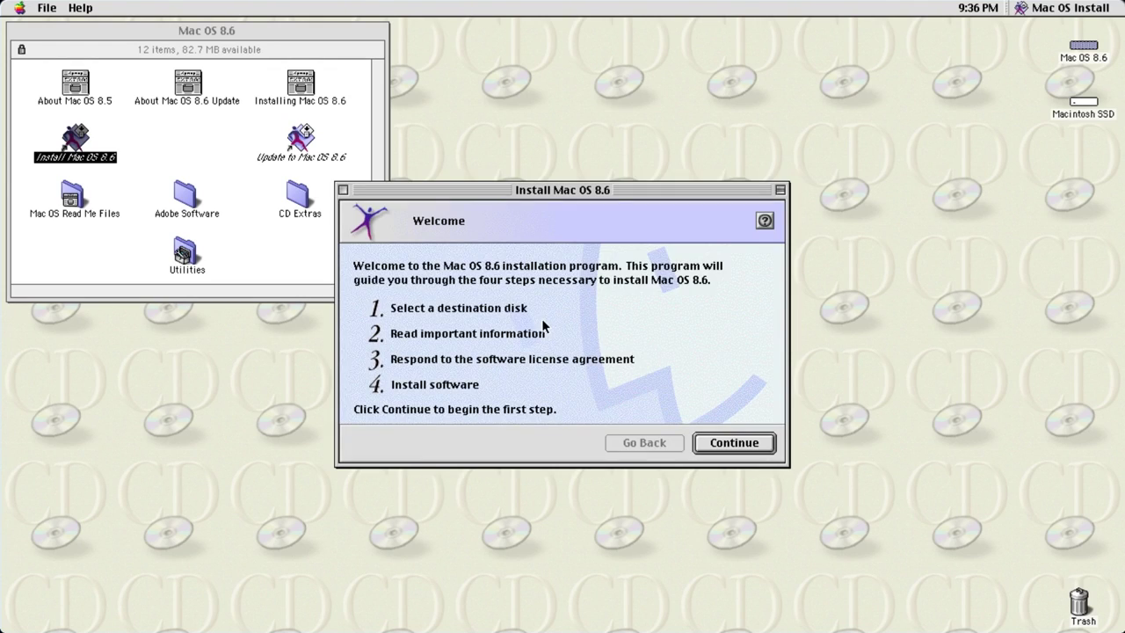
- Select Macintosh SSD as the installation's destination disk, leaving the clean installation option off
{"action": "left_click", "coordinate": [745, 442]}
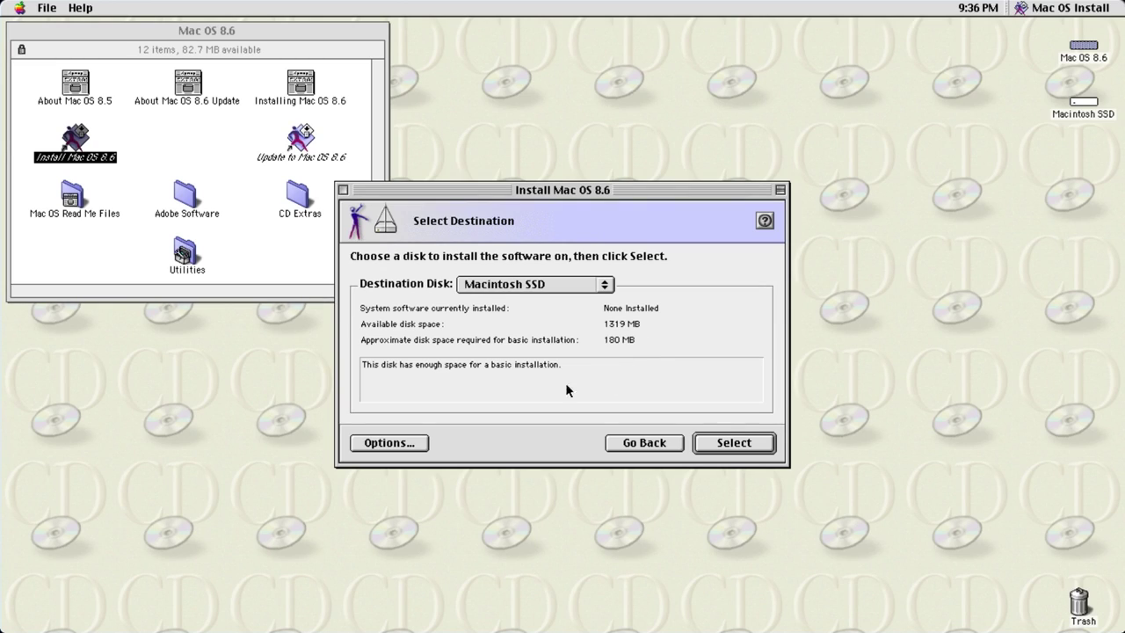
{"action": "left_click", "coordinate": [426, 442]}
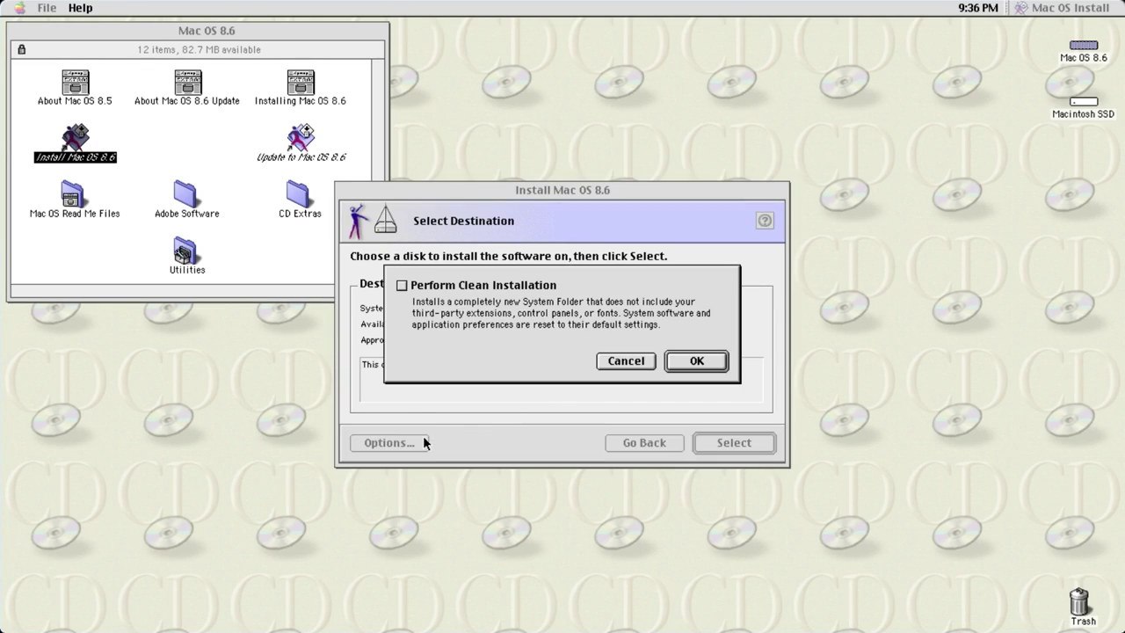
{"action": "left_click", "coordinate": [634, 361]}
{"action": "left_click", "coordinate": [746, 439]}
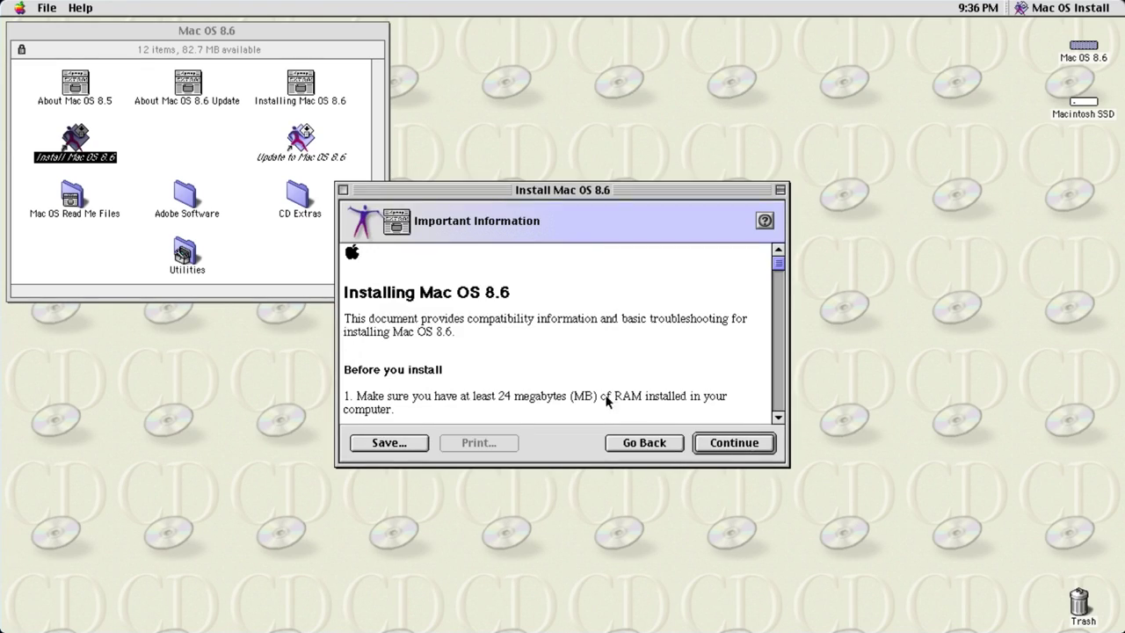
- Proceed past the important installation information and agree to the software license agreement
{"action": "left_click", "coordinate": [757, 443]}
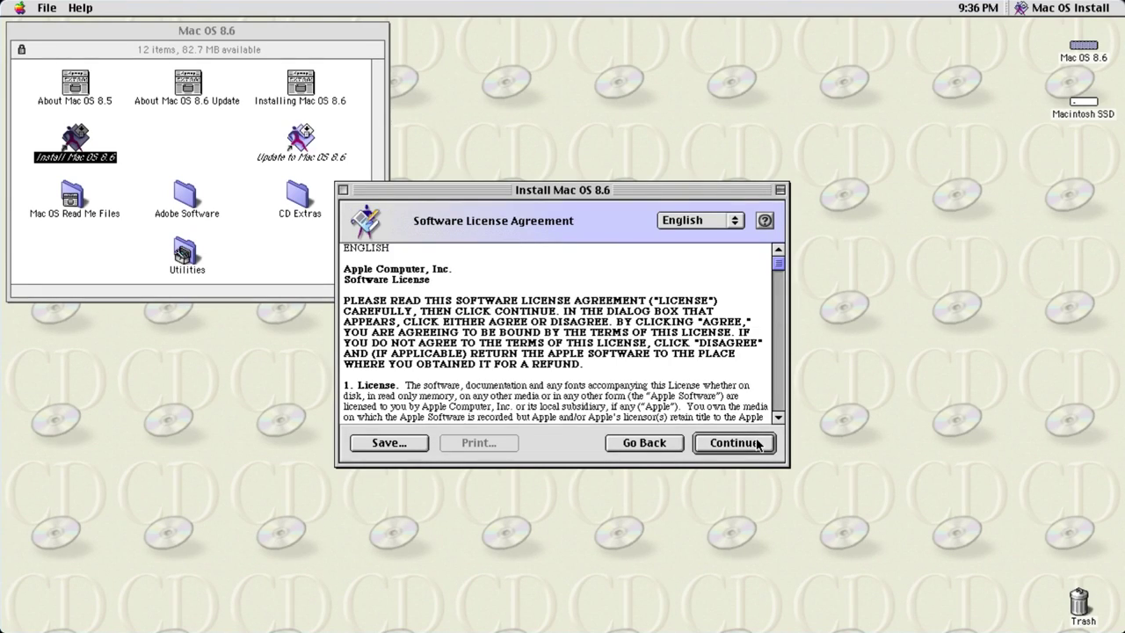
{"action": "left_click", "coordinate": [748, 448]}
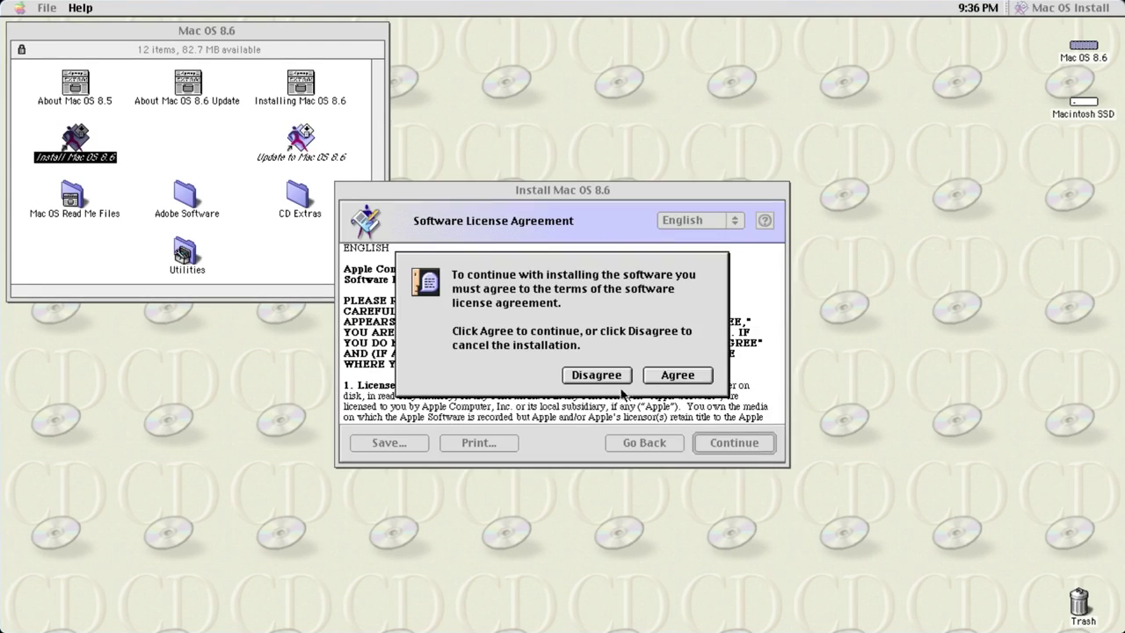
{"action": "left_click", "coordinate": [678, 376]}
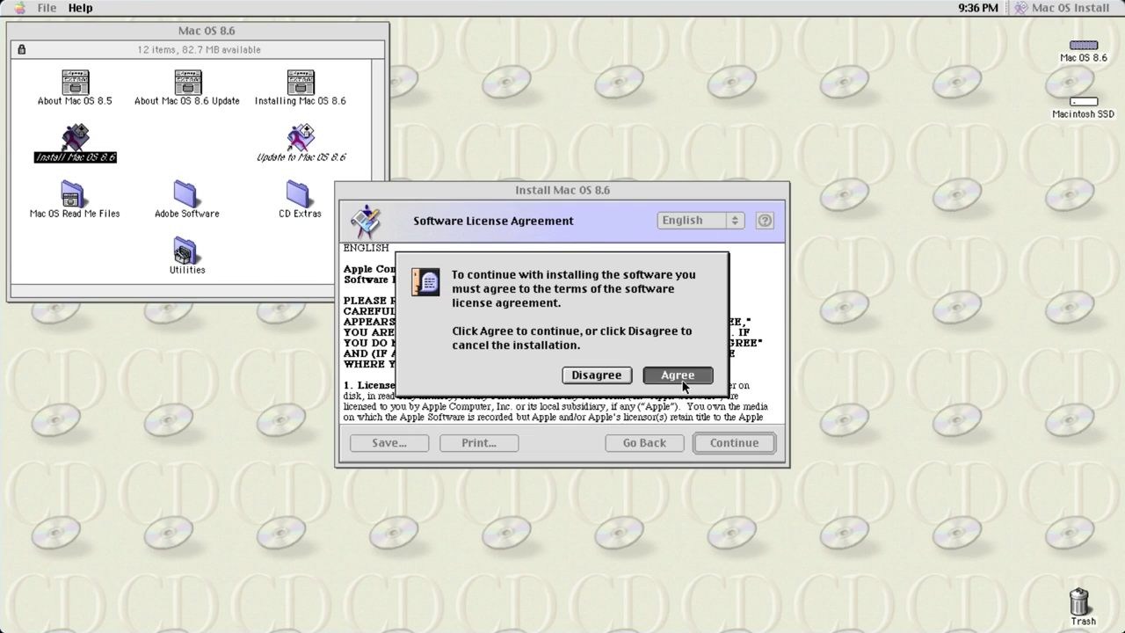
- Customize the installation to include QuickDraw GX and English Speech Recognition, and start installing
{"action": "left_click", "coordinate": [386, 439]}
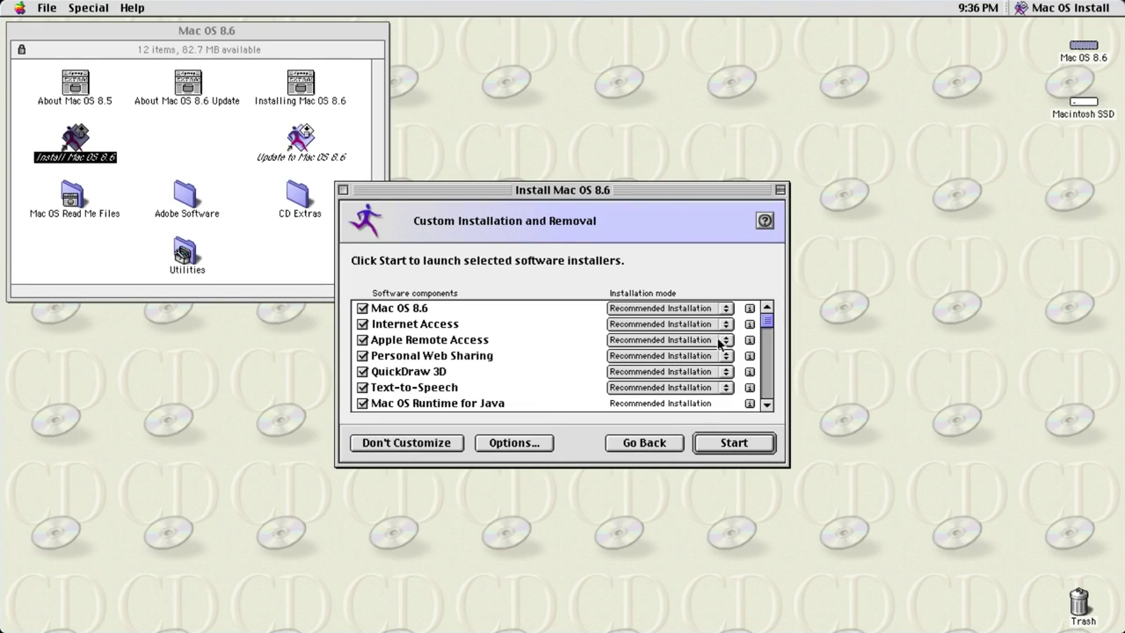
{"action": "left_click", "coordinate": [768, 377]}
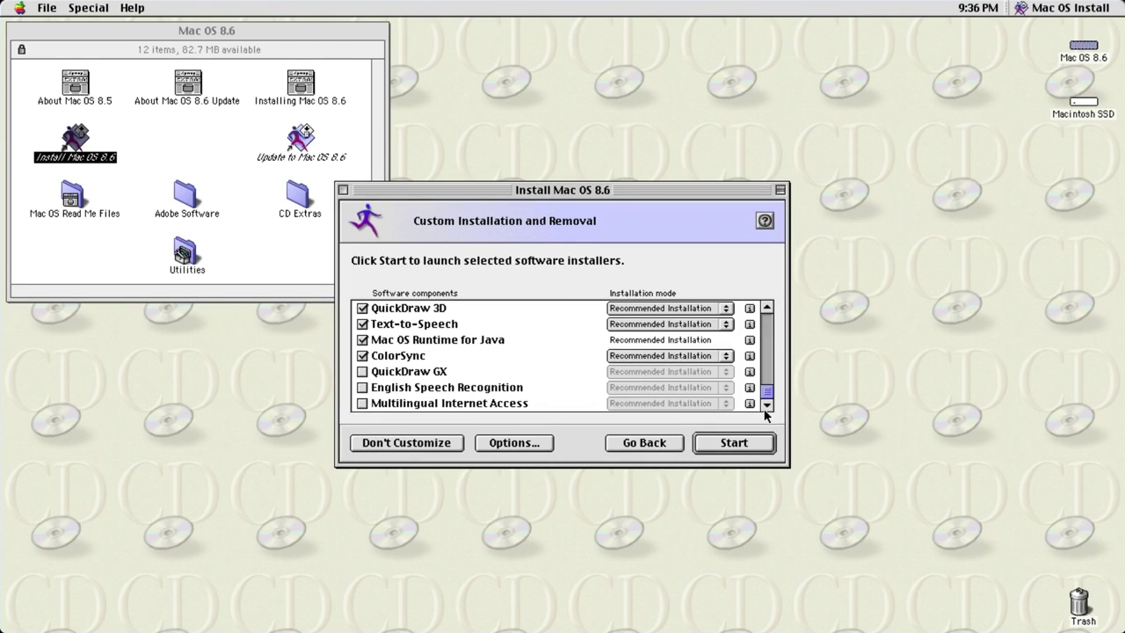
{"action": "left_click", "coordinate": [362, 371]}
{"action": "left_click", "coordinate": [362, 387]}
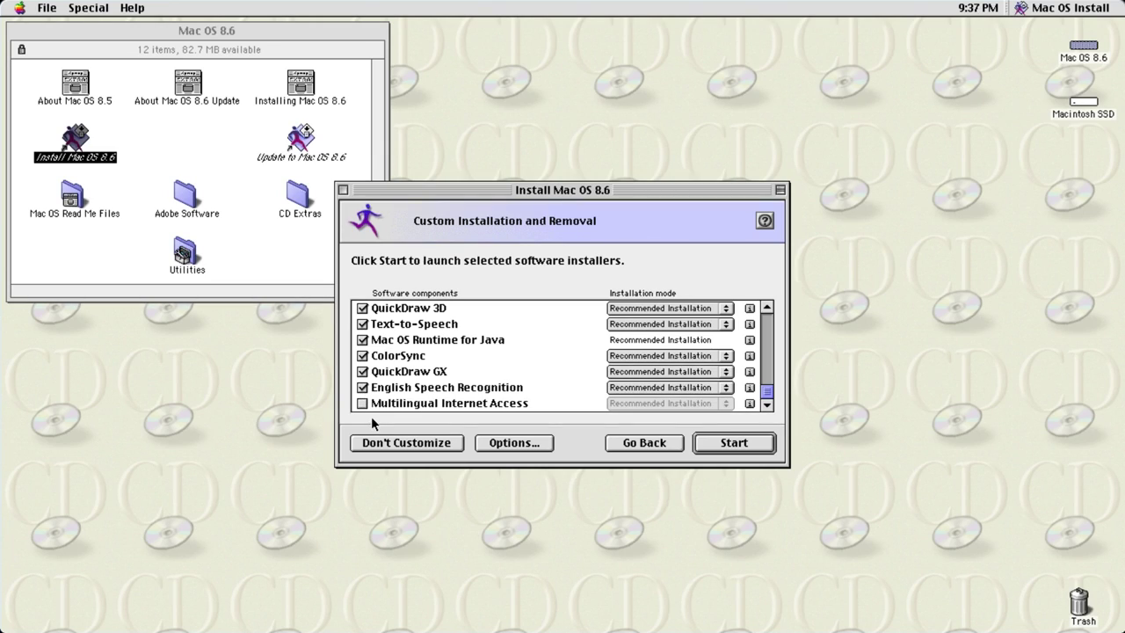
{"action": "left_click_drag", "start_coordinate": [770, 392], "coordinate": [780, 256]}
{"action": "left_click", "coordinate": [738, 447]}
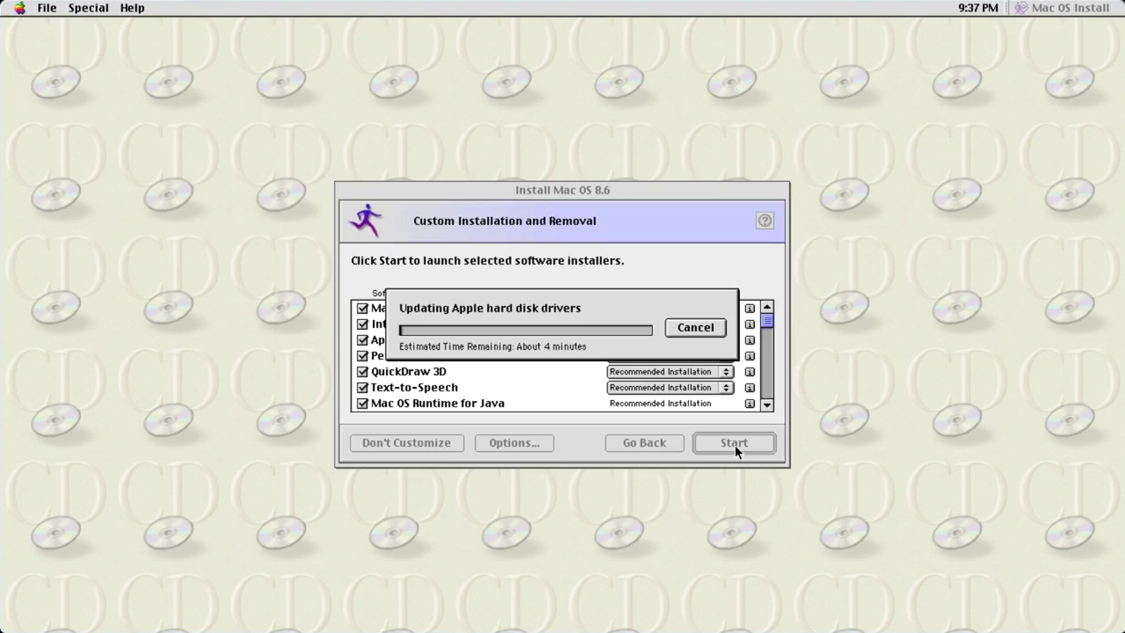
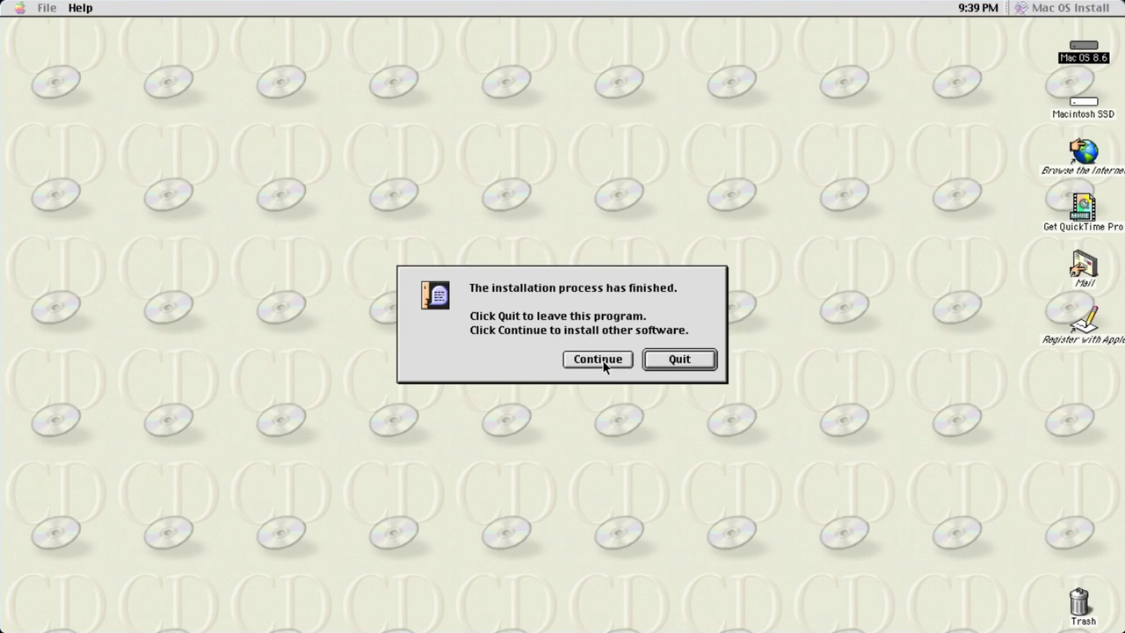
- Quit the Mac OS 8.6 installer and shut down the emulated Mac
{"action": "left_click", "coordinate": [704, 361]}
{"action": "left_click", "coordinate": [718, 317]}
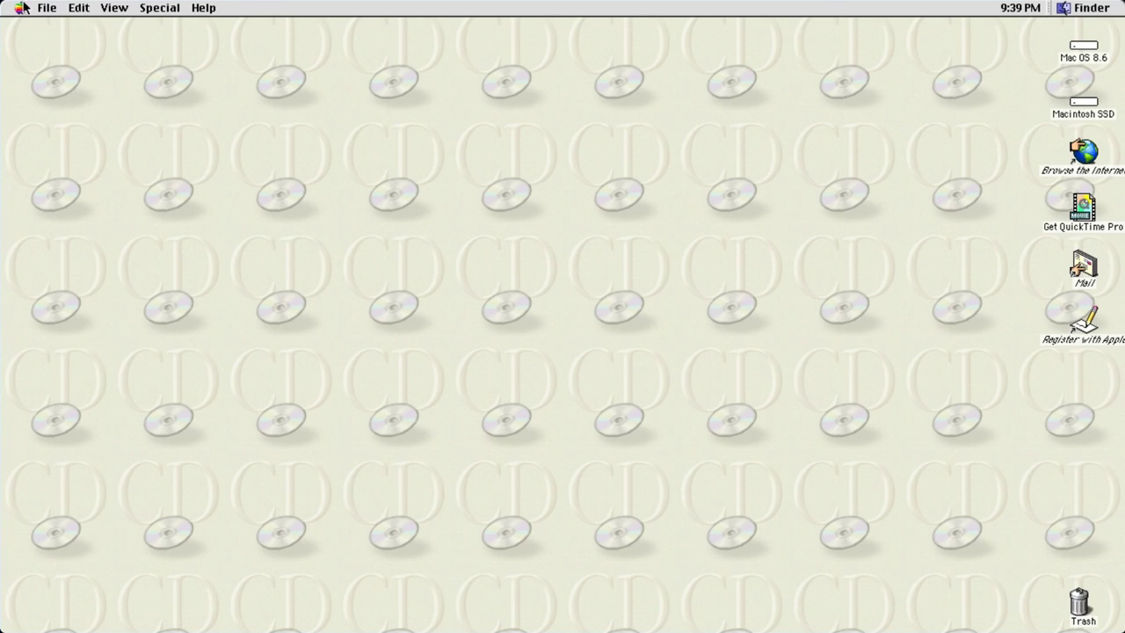
{"action": "left_click", "coordinate": [174, 8]}
{"action": "left_click", "coordinate": [185, 105]}
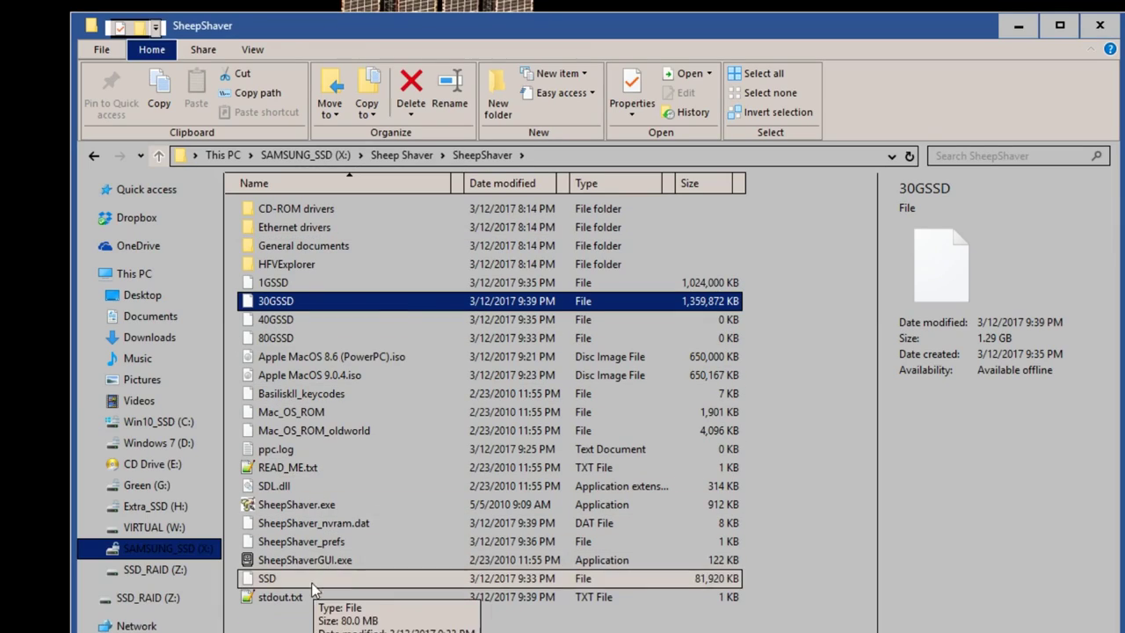
- Reopen SheepShaverGUI.exe, remove Apple MacOS 8.6 (PowerPC).iso from the volumes list, and start the emulator from 30GSSD
{"action": "double_click", "coordinate": [311, 559]}
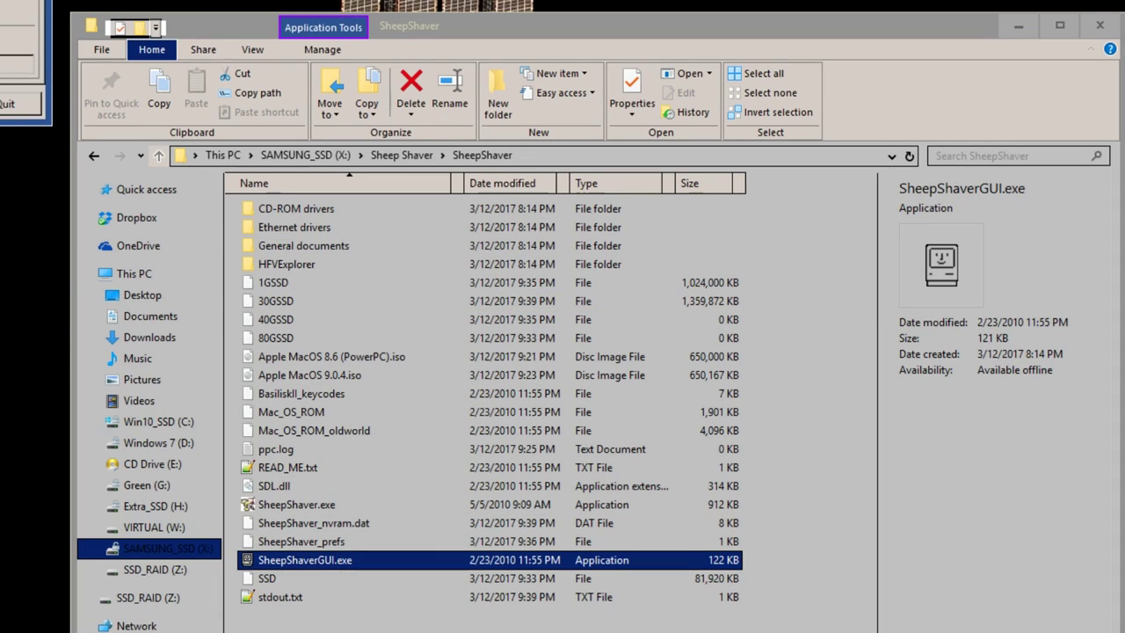
{"action": "left_click", "coordinate": [705, 261]}
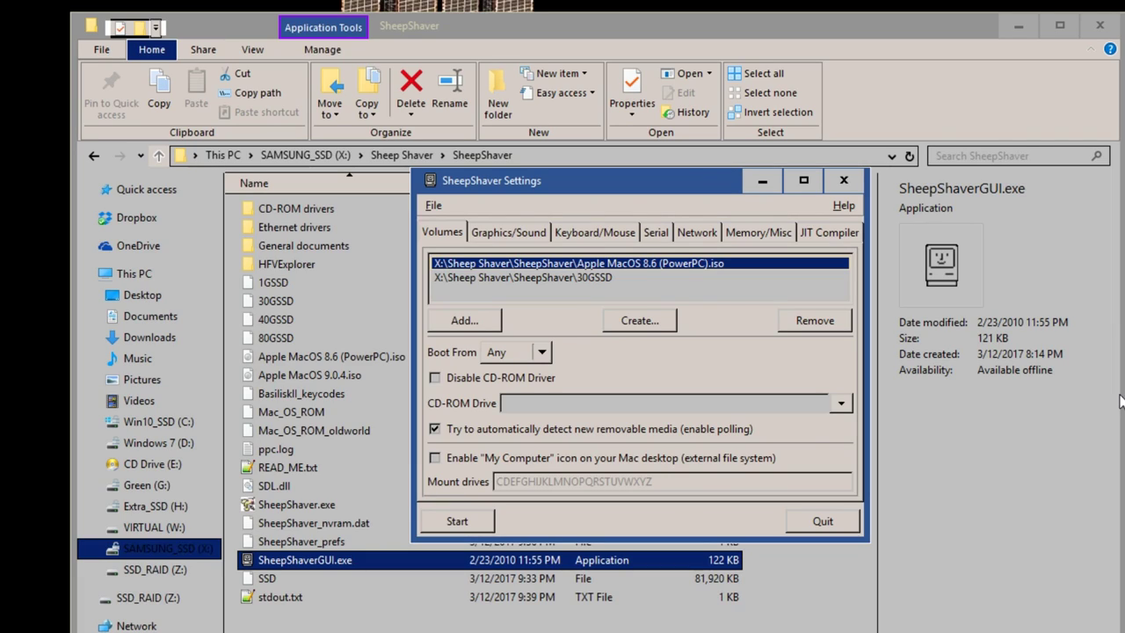
{"action": "left_click", "coordinate": [811, 321]}
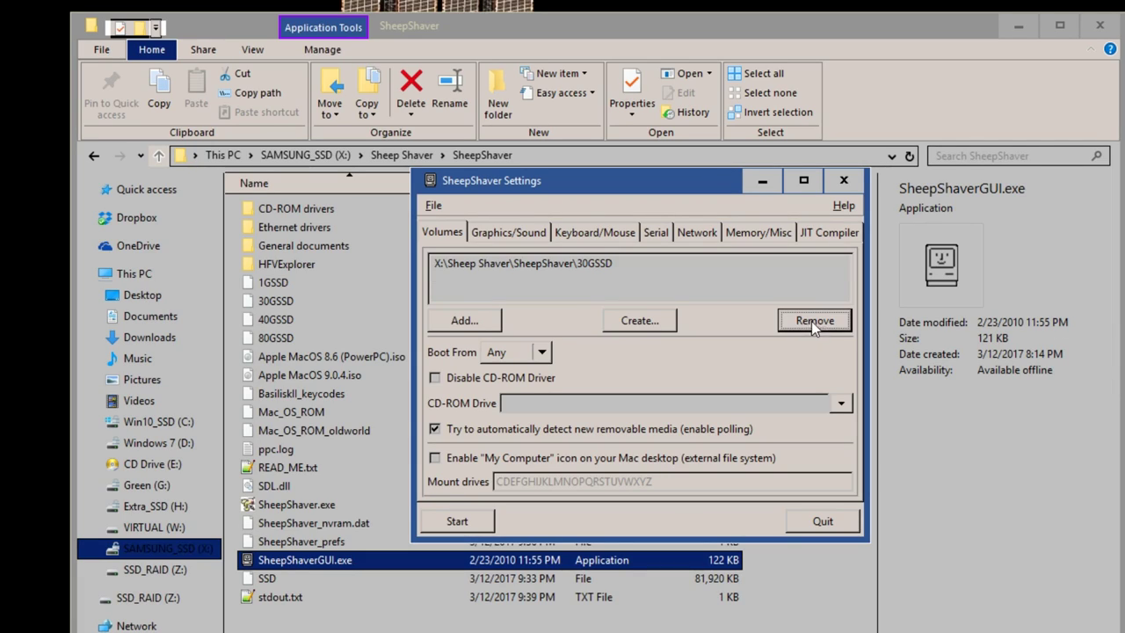
{"action": "left_click", "coordinate": [458, 521]}
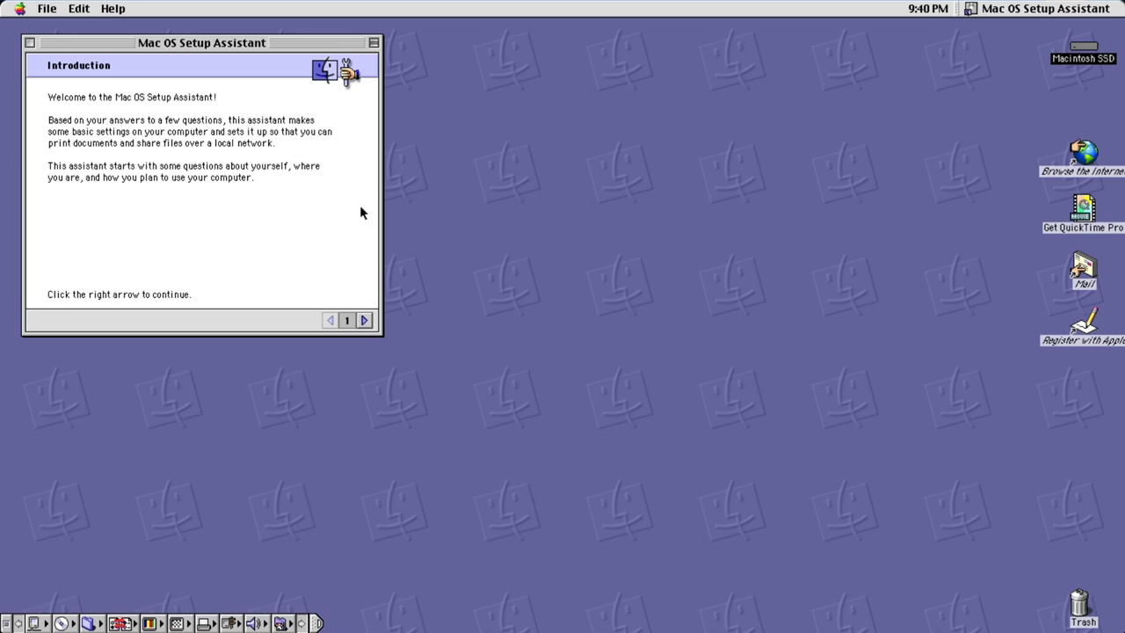
- Keep the U.S. regional formats in Mac OS Setup Assistant and enter the owner's name, leaving the organization blank
{"action": "left_click", "coordinate": [366, 320]}
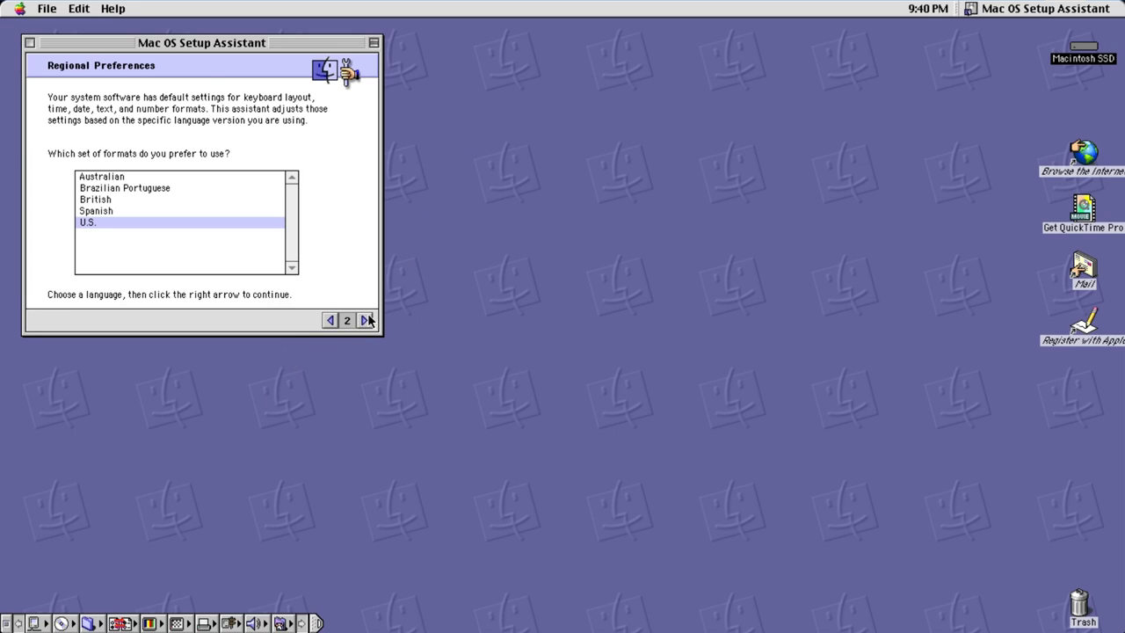
{"action": "left_click", "coordinate": [368, 319]}
{"action": "left_click", "coordinate": [333, 321]}
{"action": "left_click", "coordinate": [364, 322]}
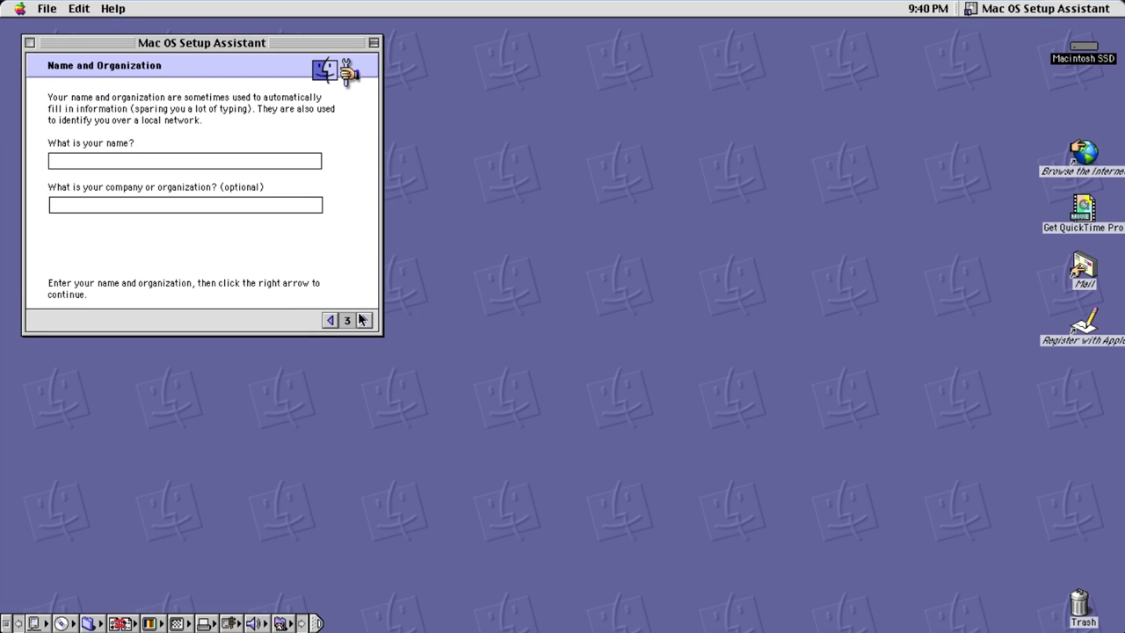
{"action": "type", "text": "Druaga"}
{"action": "left_click", "coordinate": [364, 321]}
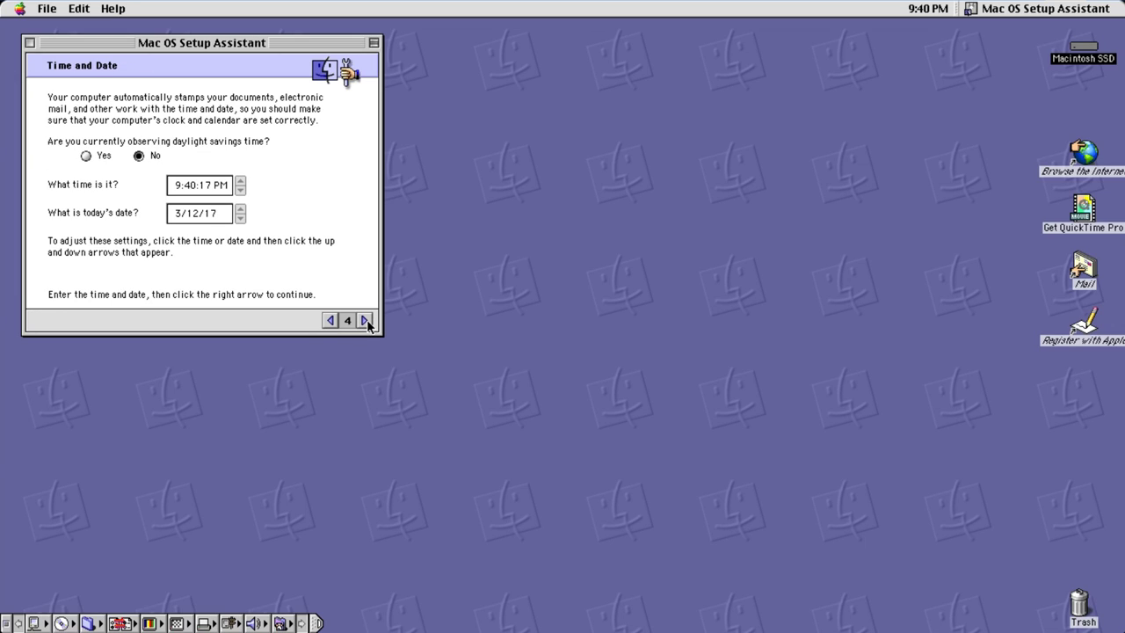
- Accept the default time and date, Accra, Ghana location and standard Finder settings, and proceed past the local network introduction
{"action": "left_click", "coordinate": [364, 321]}
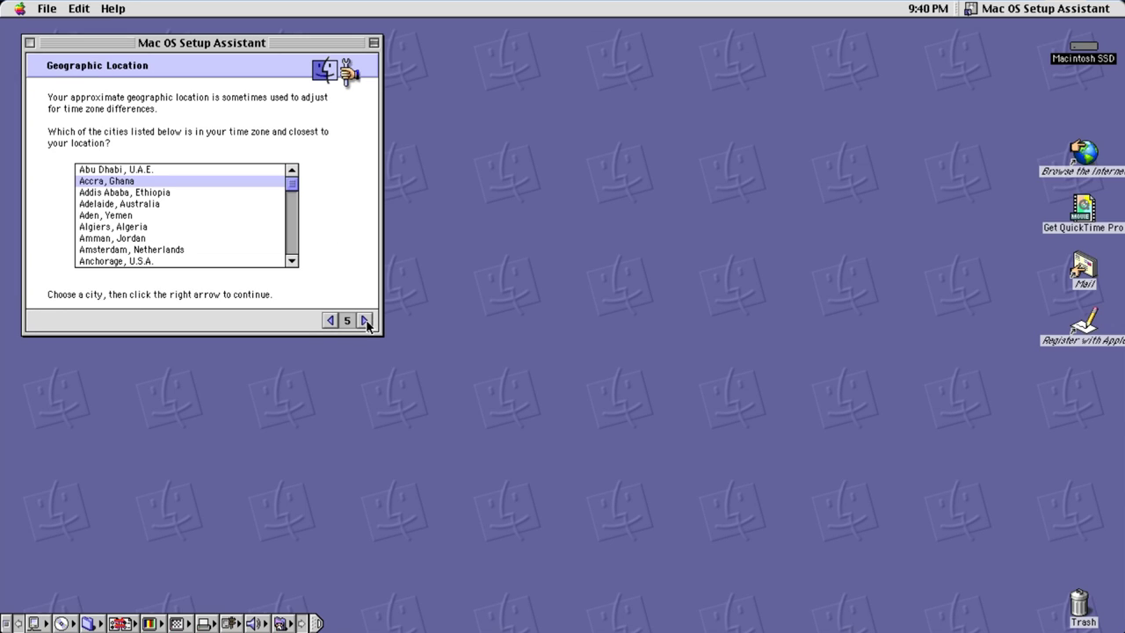
{"action": "left_click", "coordinate": [365, 321]}
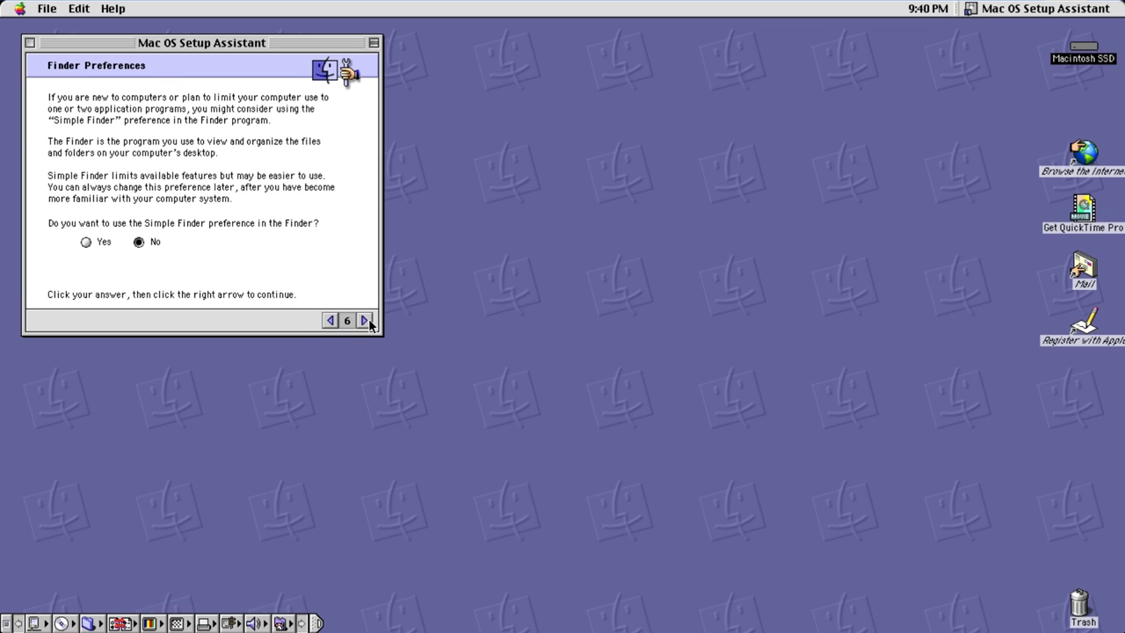
{"action": "left_click", "coordinate": [365, 321]}
{"action": "left_click", "coordinate": [364, 321]}
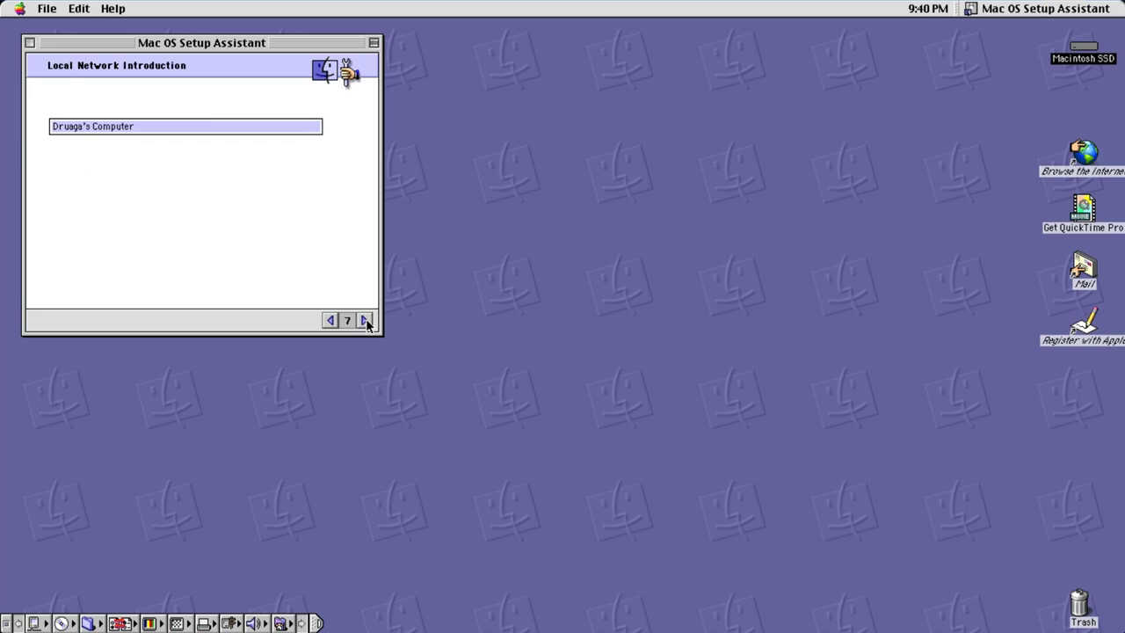
{"action": "left_click", "coordinate": [365, 321]}
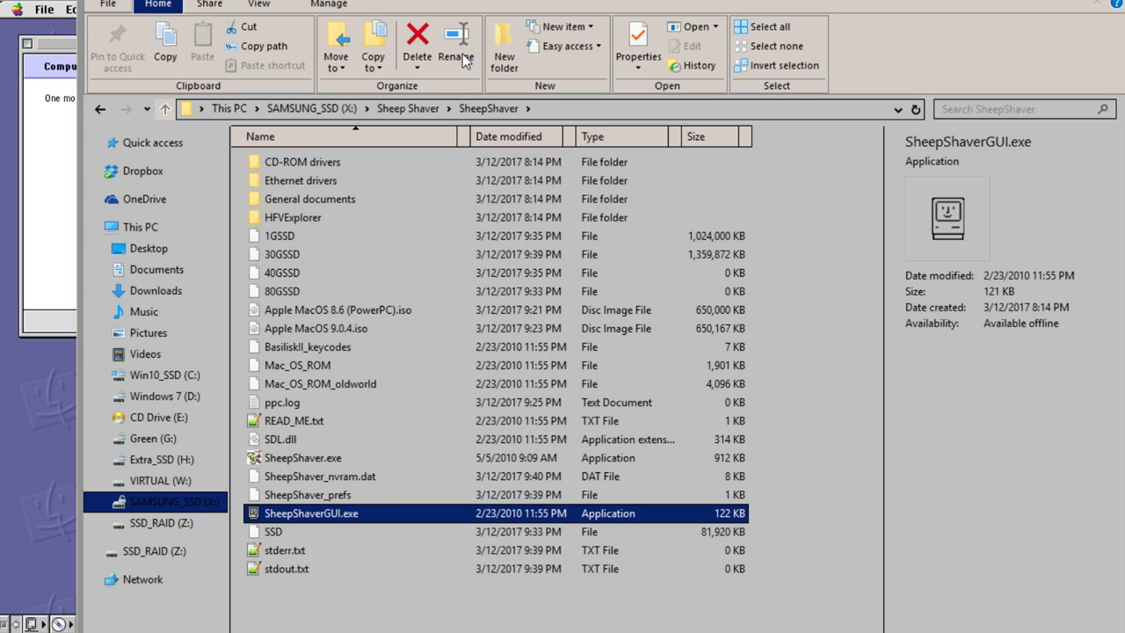
- Restart the emulator and stop the startup check of the Macintosh SSD disk
{"action": "right_click", "coordinate": [462, 54]}
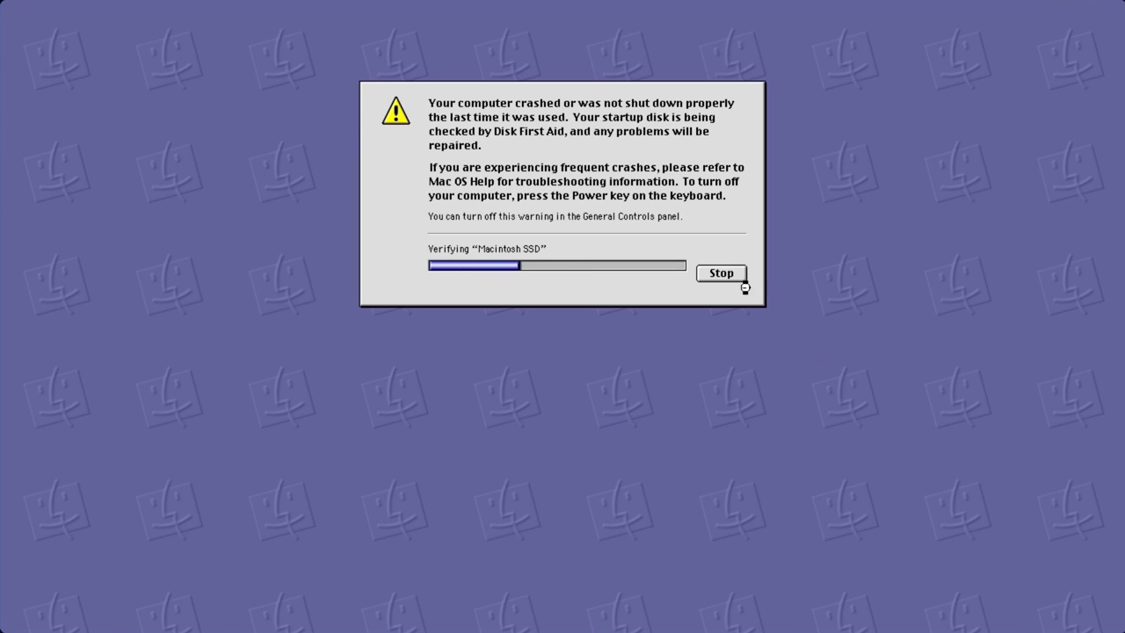
{"action": "left_click", "coordinate": [730, 275]}
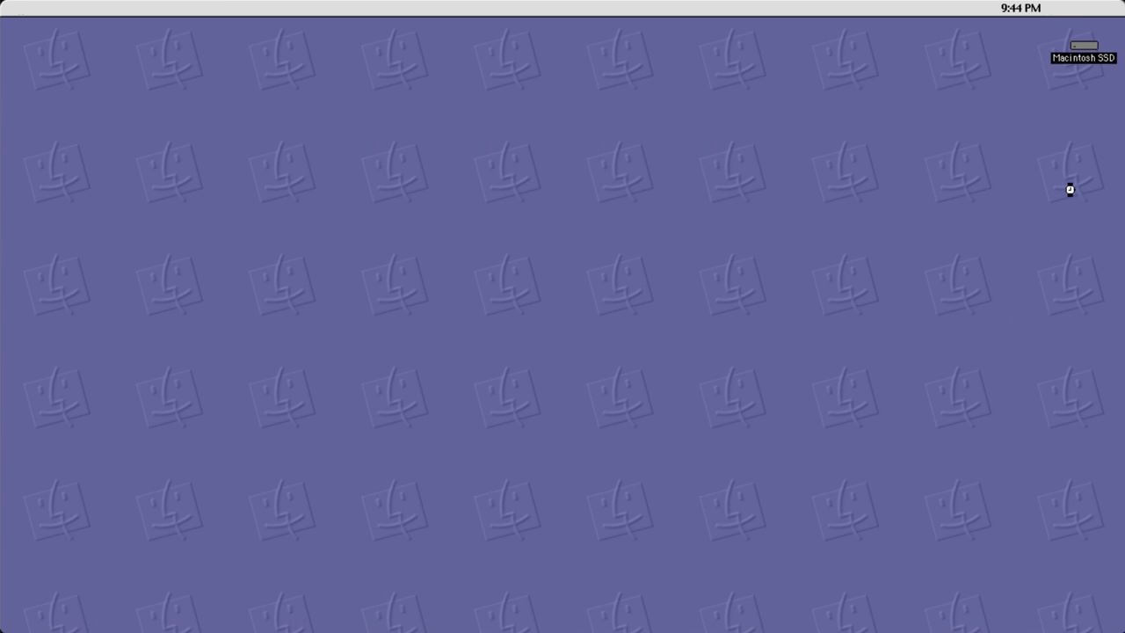
{"action": "left_click", "coordinate": [755, 215]}
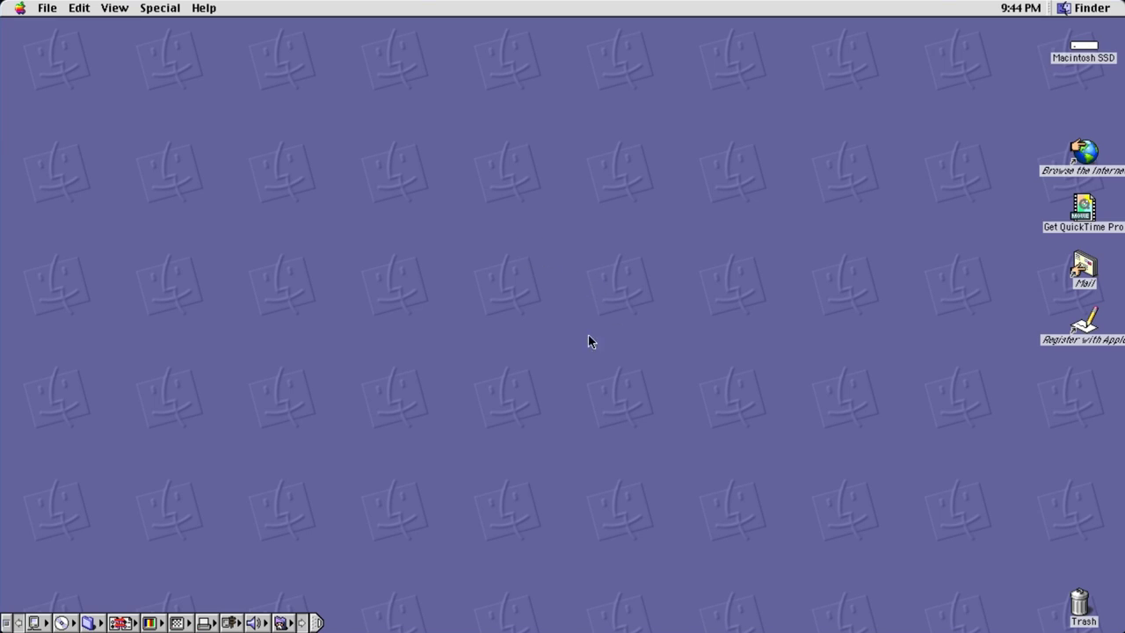
- Adjust the system's sound volume with the Control Strip's volume slider
{"action": "left_click_drag", "start_coordinate": [253, 622], "coordinate": [255, 577]}
{"action": "left_click_drag", "start_coordinate": [254, 624], "coordinate": [260, 585]}
{"action": "left_click_drag", "start_coordinate": [260, 624], "coordinate": [259, 571]}
- Bring up the system's list of Apple accessories and control panels
{"action": "left_click", "coordinate": [17, 12]}
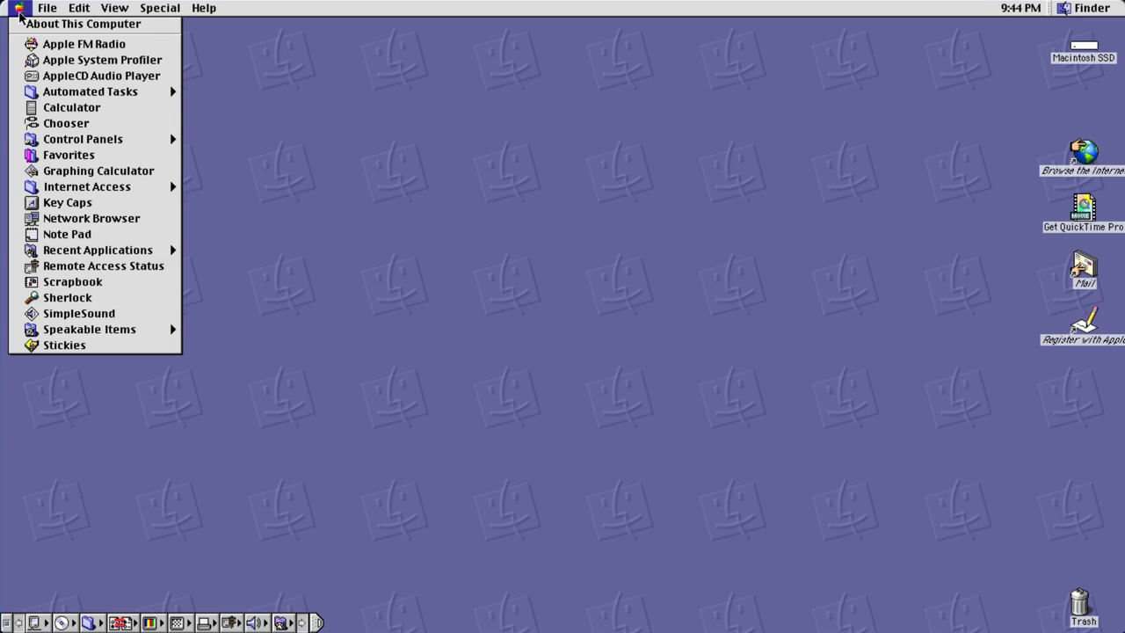
{"action": "mouse_move", "coordinate": [46, 8]}
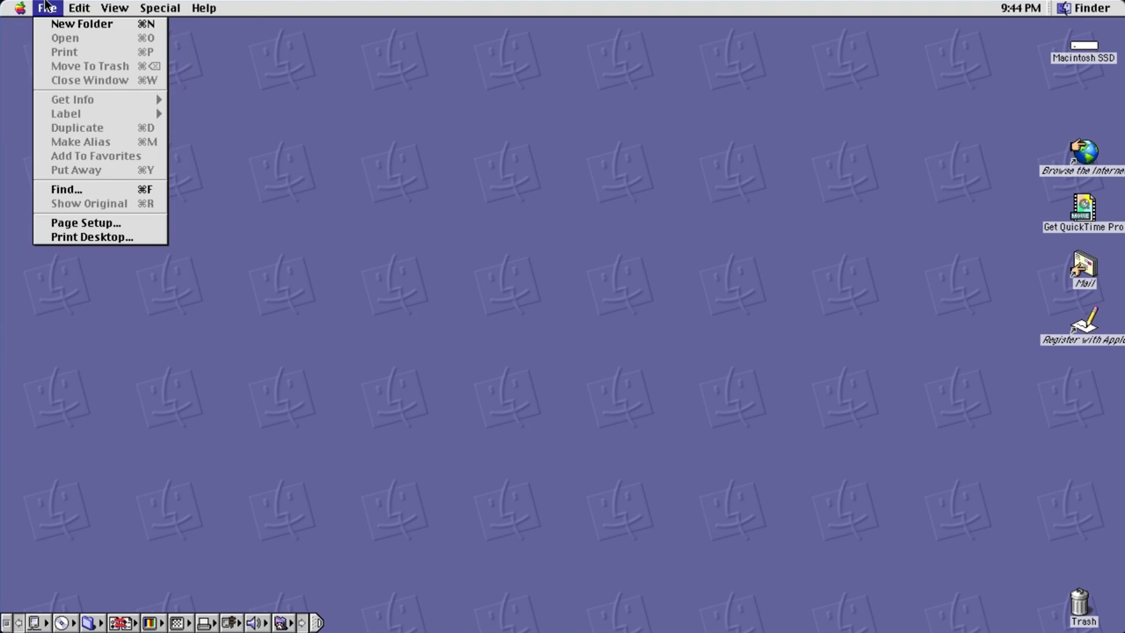
{"action": "left_click", "coordinate": [453, 96]}
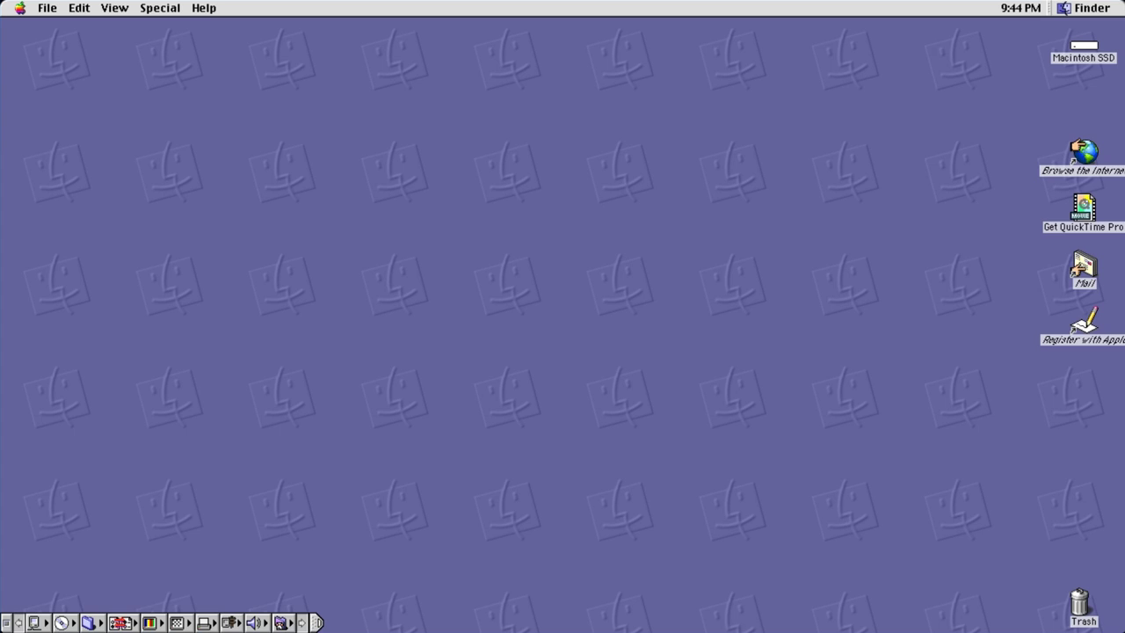
- Take the Mac OS emulator out of full-screen mode and shut it down from its own window
{"action": "key", "text": "ctrl+Return"}
{"action": "left_click_drag", "start_coordinate": [733, 40], "coordinate": [698, 37]}
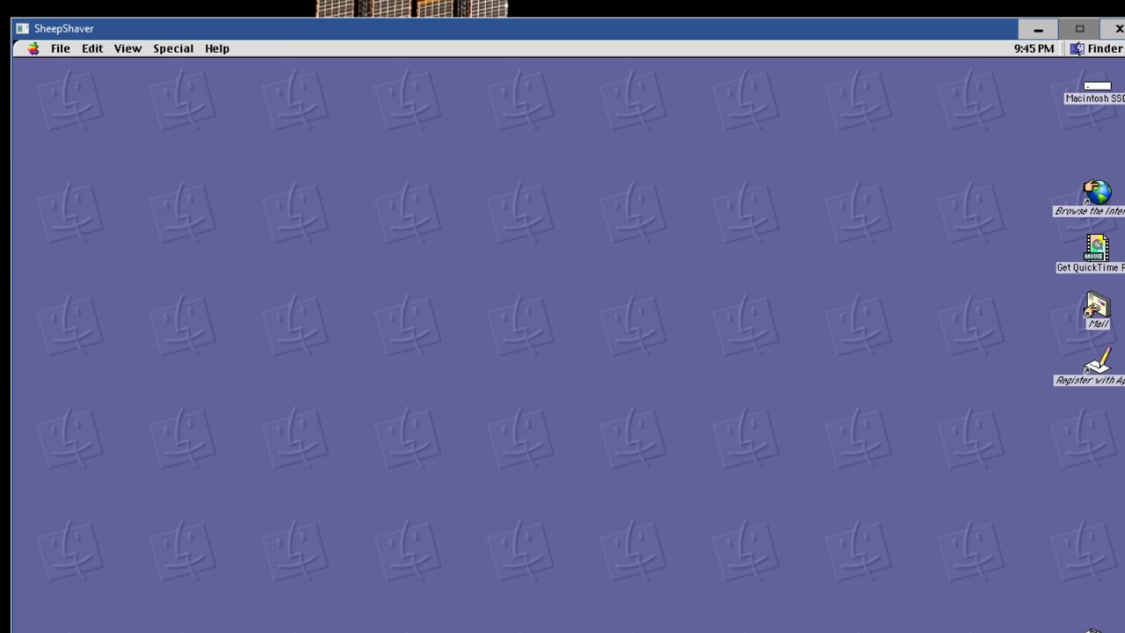
{"action": "key", "text": "alt+Tab"}
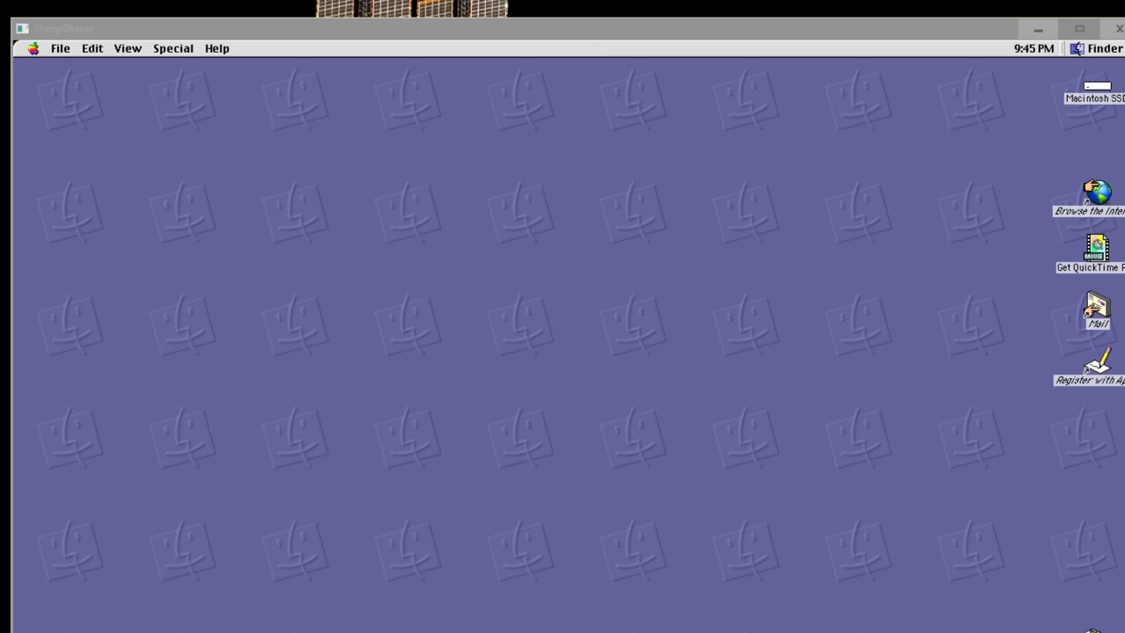
{"action": "key", "text": "alt+Tab"}
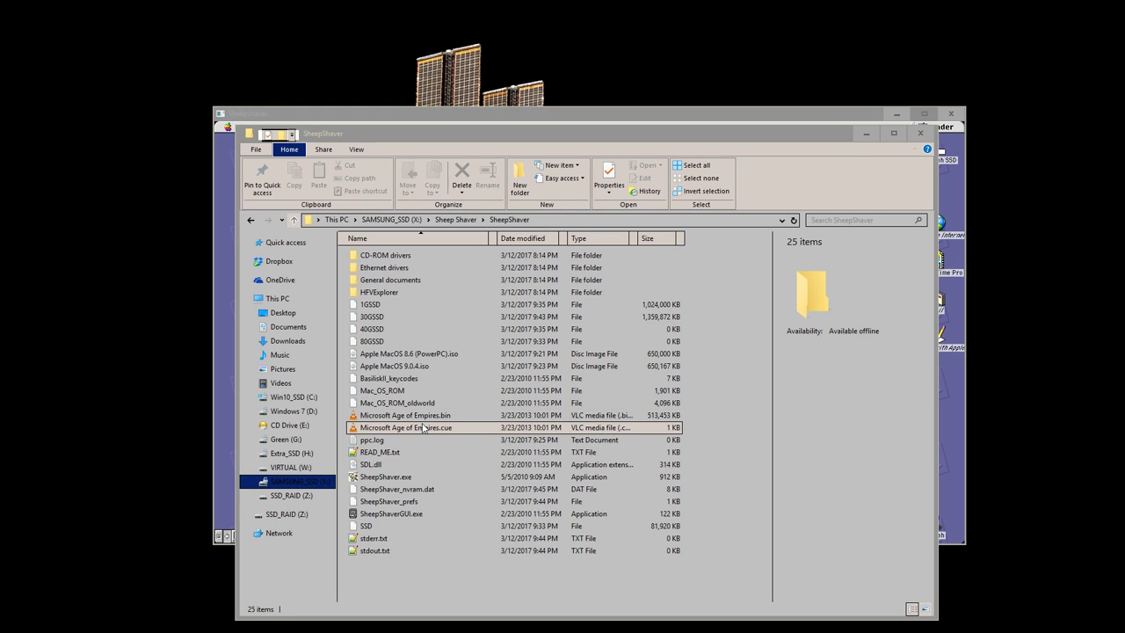
{"action": "left_click", "coordinate": [777, 115]}
{"action": "left_click_drag", "start_coordinate": [329, 130], "coordinate": [334, 193]}
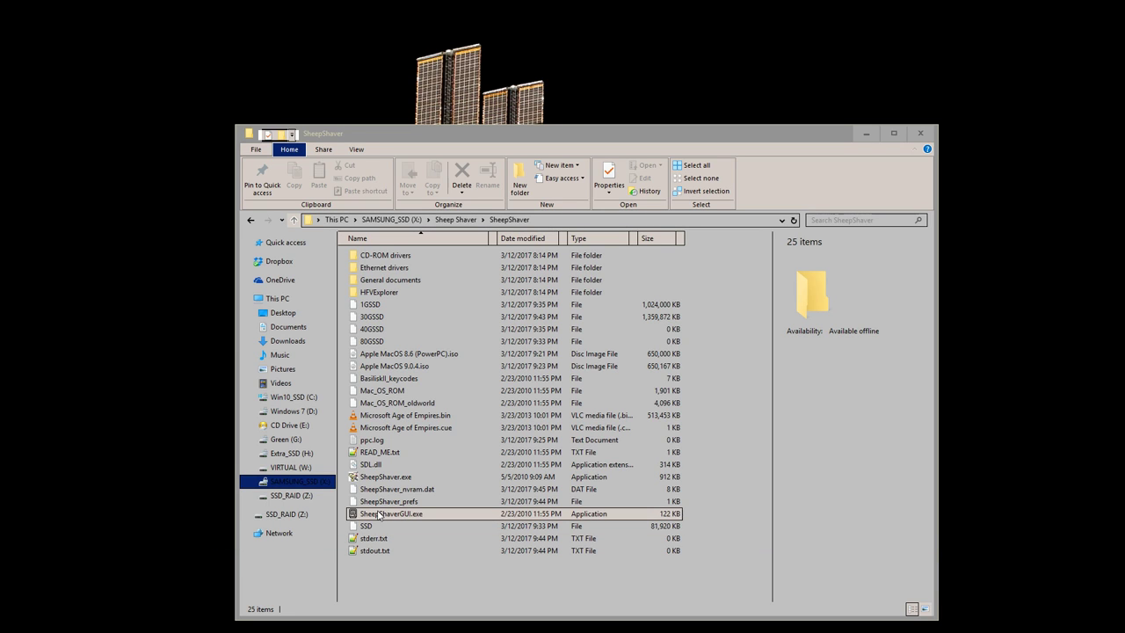
- Open SheepShaverGUI.exe and add Microsoft Age of Empires.bin from the SheepShaver folder as a volume
{"action": "left_click", "coordinate": [379, 515]}
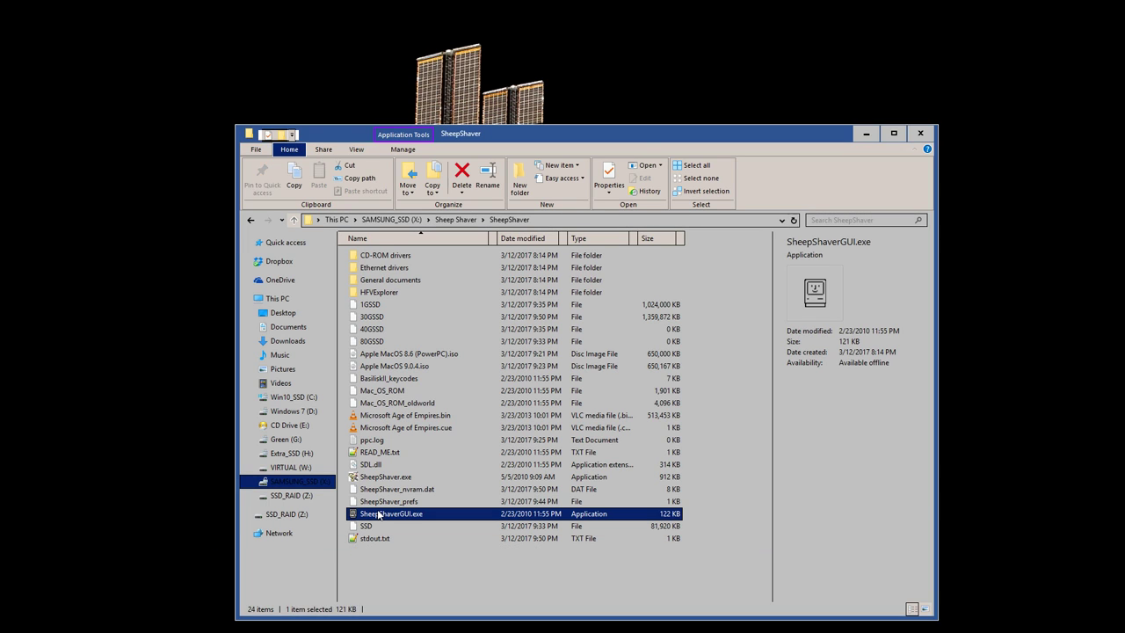
{"action": "double_click", "coordinate": [379, 515]}
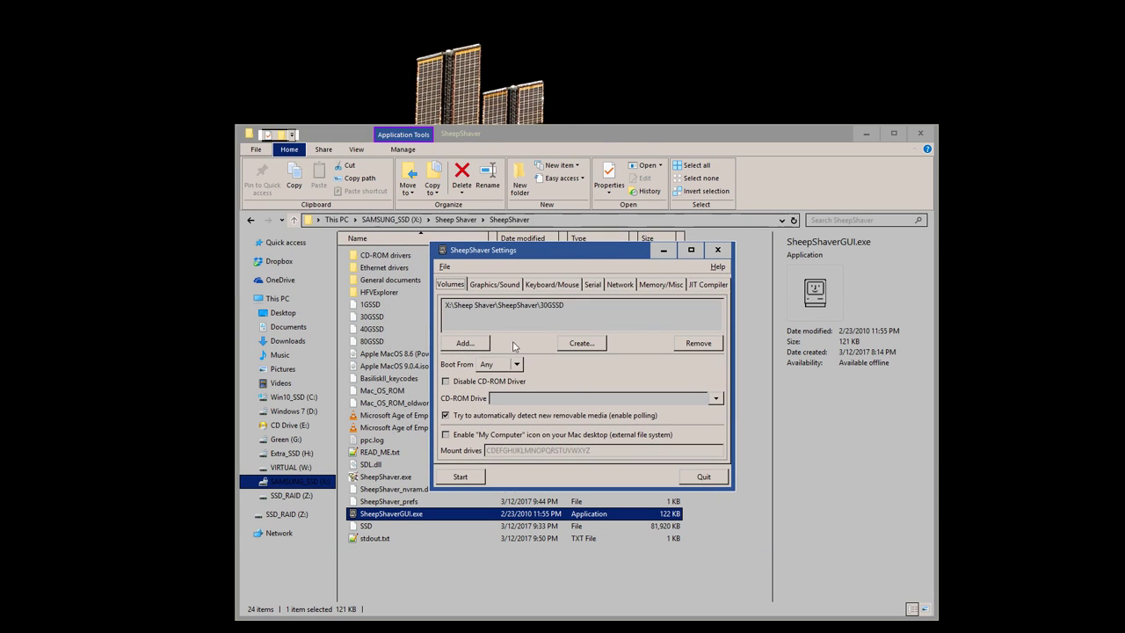
{"action": "left_click", "coordinate": [486, 344]}
{"action": "scroll", "coordinate": [192, 135], "scroll_direction": "down", "scroll_amount": 3}
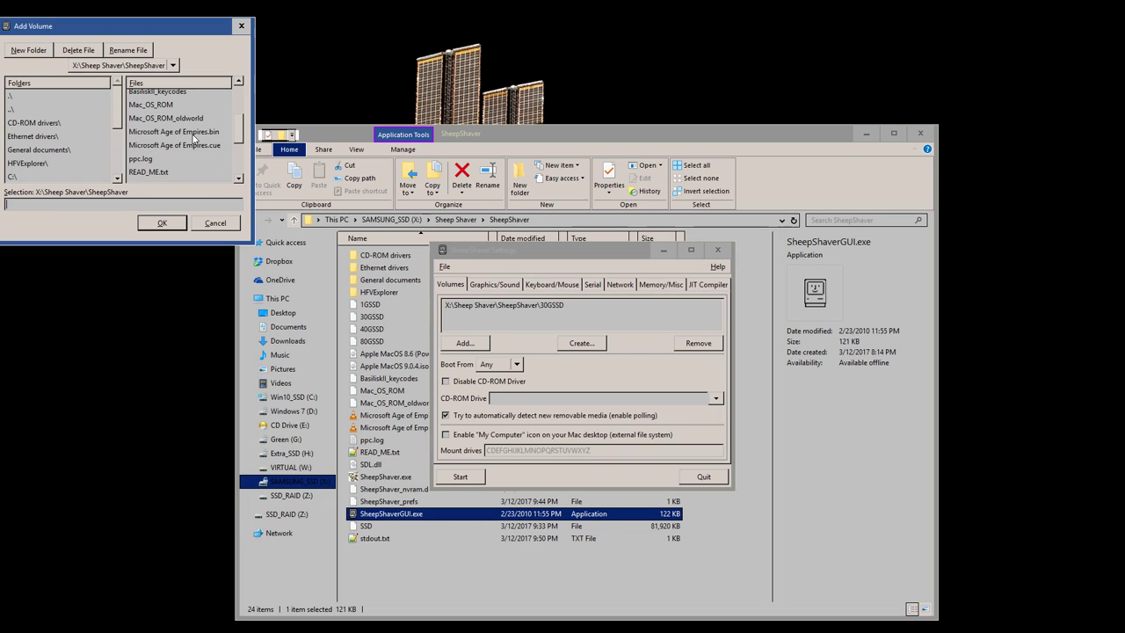
{"action": "left_click", "coordinate": [211, 133]}
{"action": "left_click", "coordinate": [162, 222]}
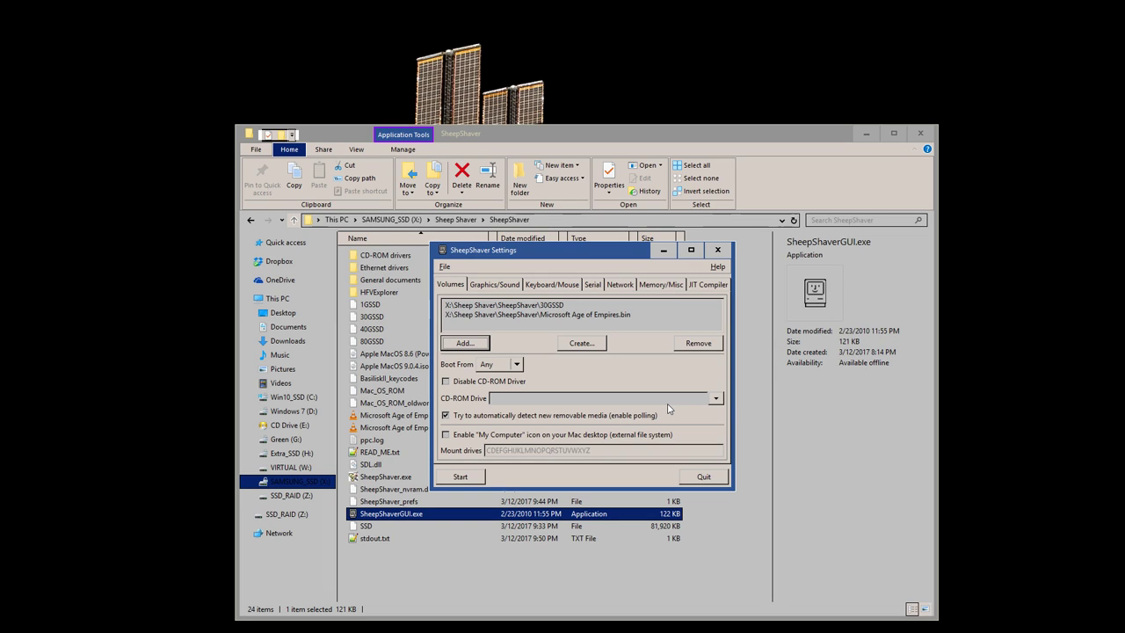
- Boot Mac OS with the added disc image, declining to initialize the unreadable disk, and shut it down
{"action": "left_click", "coordinate": [475, 479]}
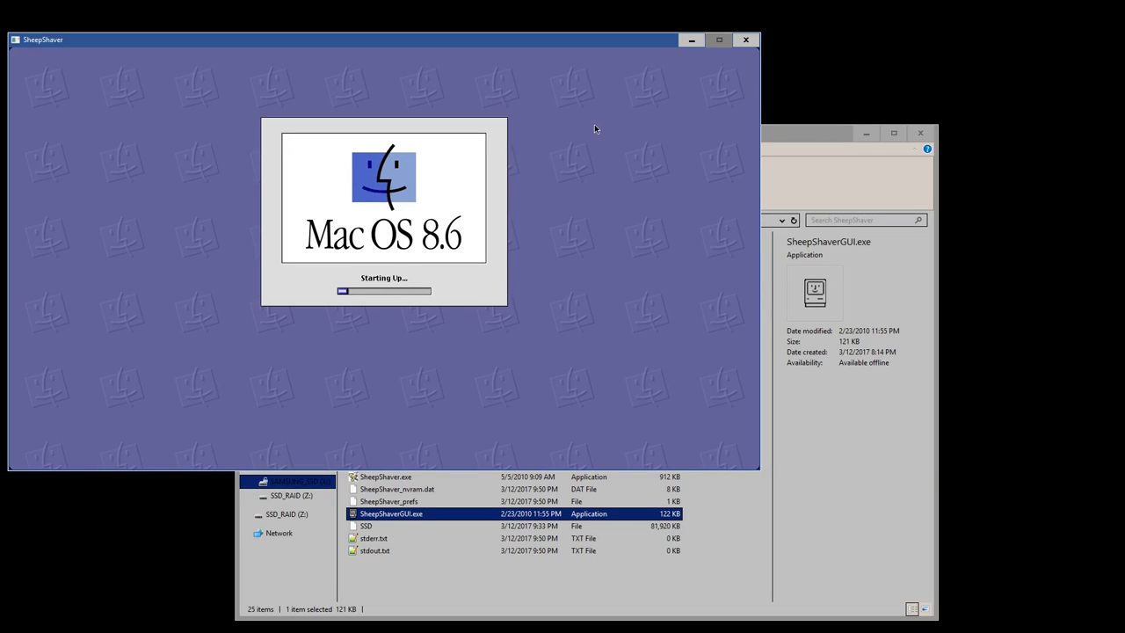
{"action": "left_click_drag", "start_coordinate": [530, 40], "coordinate": [726, 122]}
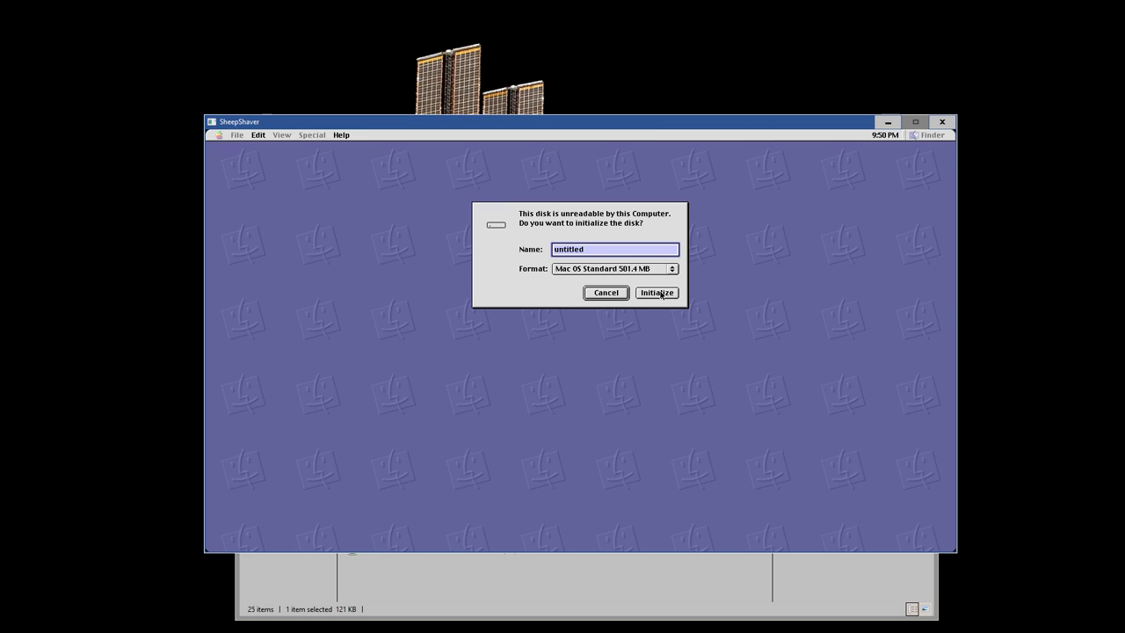
{"action": "left_click", "coordinate": [596, 293]}
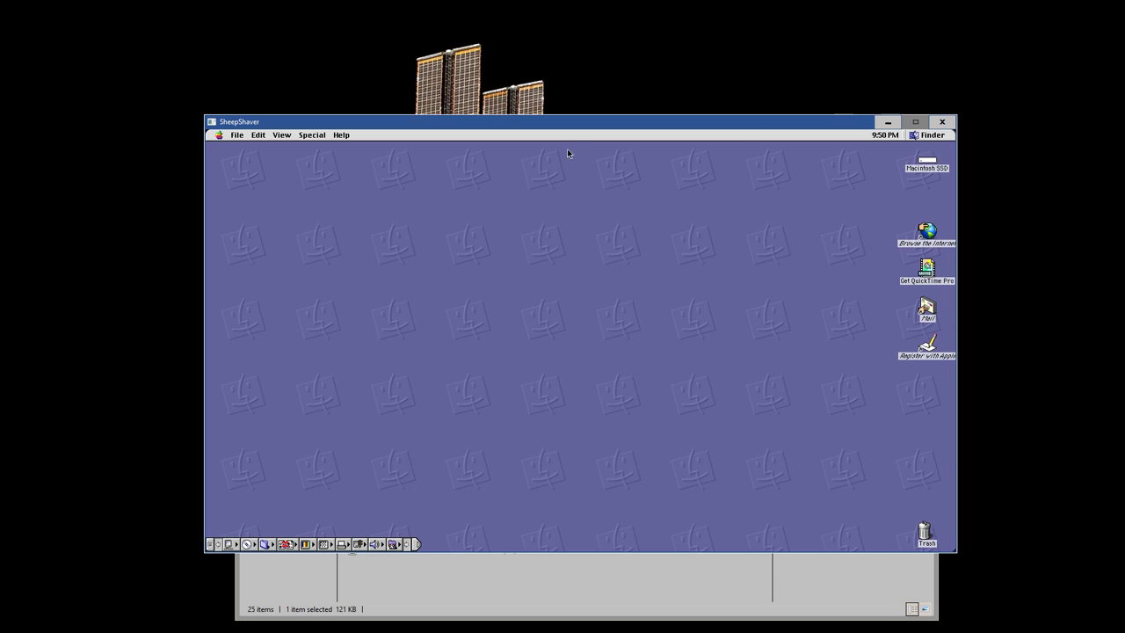
{"action": "left_click", "coordinate": [320, 139]}
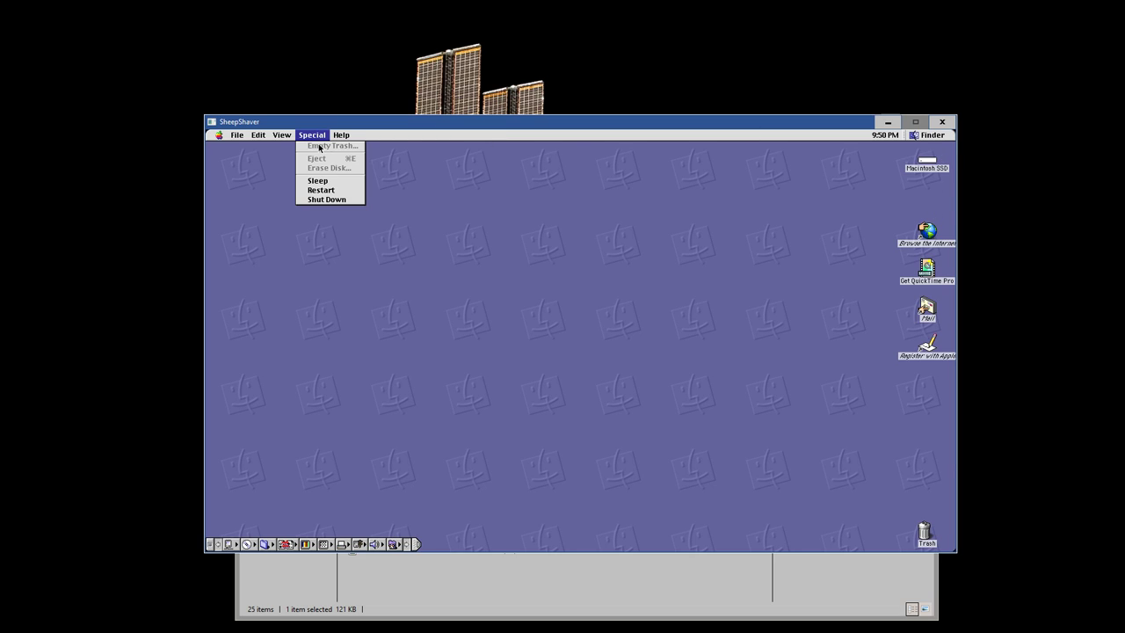
{"action": "left_click", "coordinate": [322, 199]}
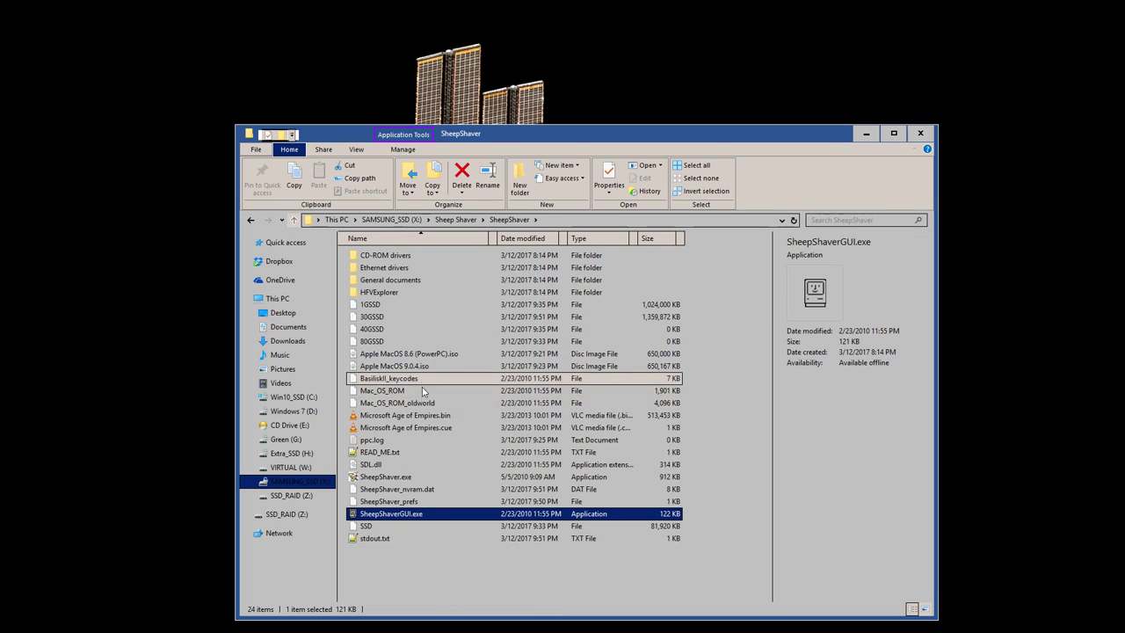
- Check the file properties of Microsoft Age of Empires.bin and Microsoft Age of Empires.cue
{"action": "right_click", "coordinate": [427, 419]}
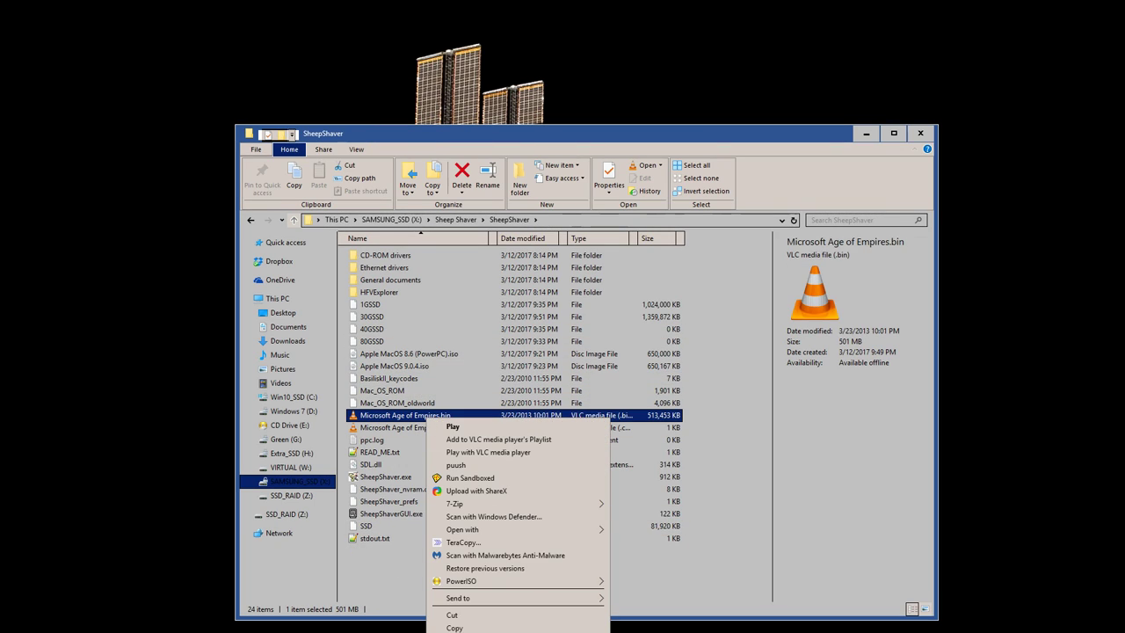
{"action": "key", "text": "r"}
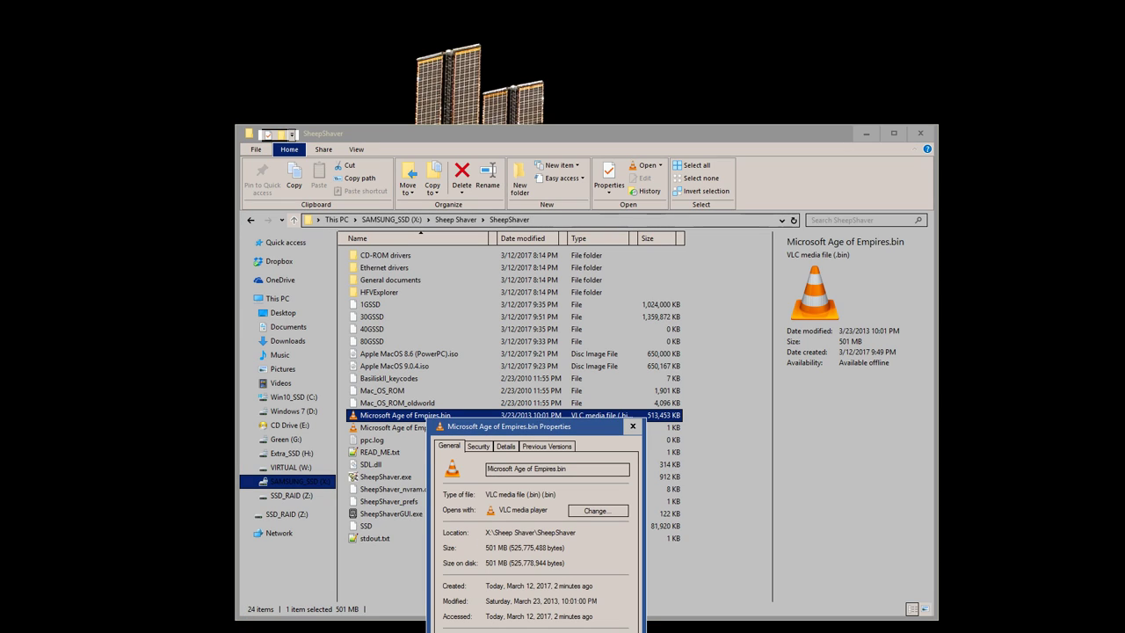
{"action": "key", "text": "Escape"}
{"action": "right_click", "coordinate": [426, 427]}
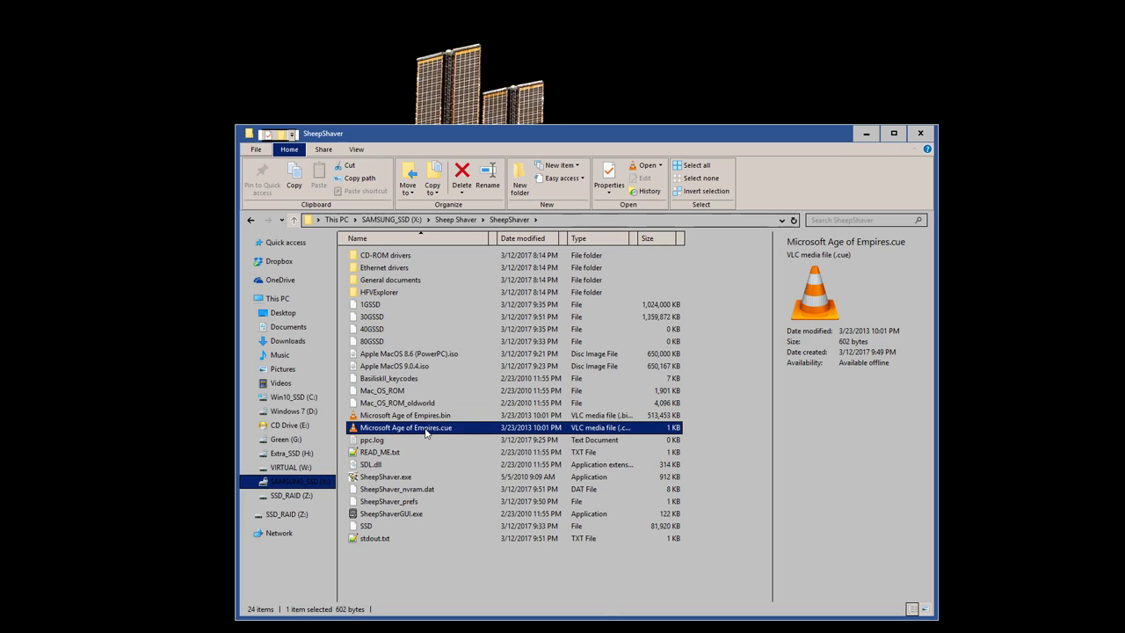
{"action": "key", "text": "r"}
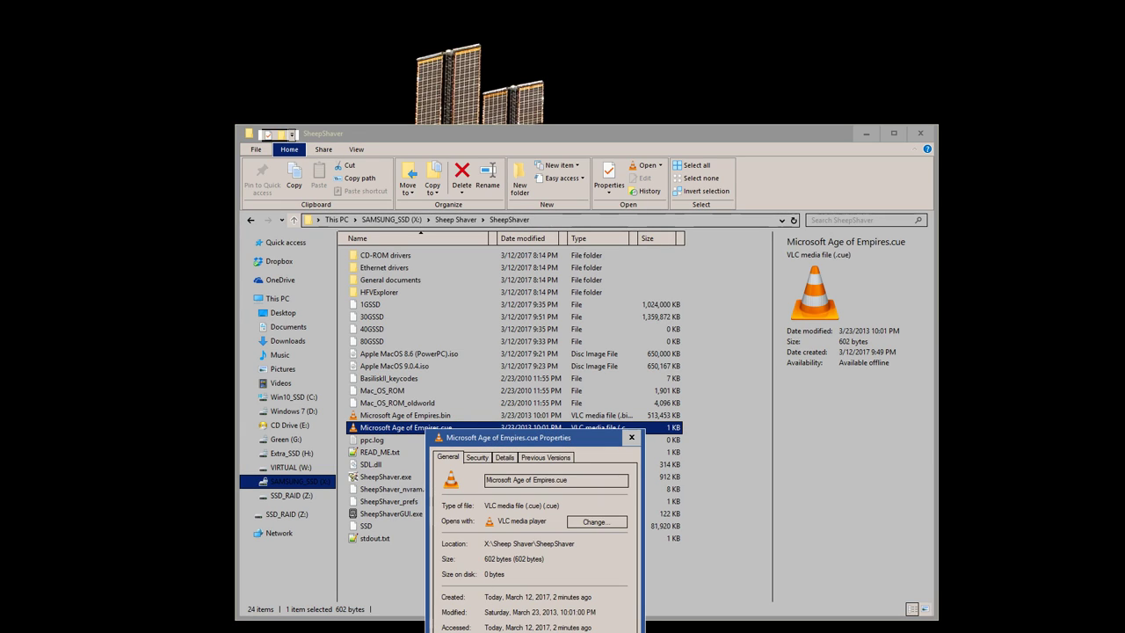
{"action": "key", "text": "Escape"}
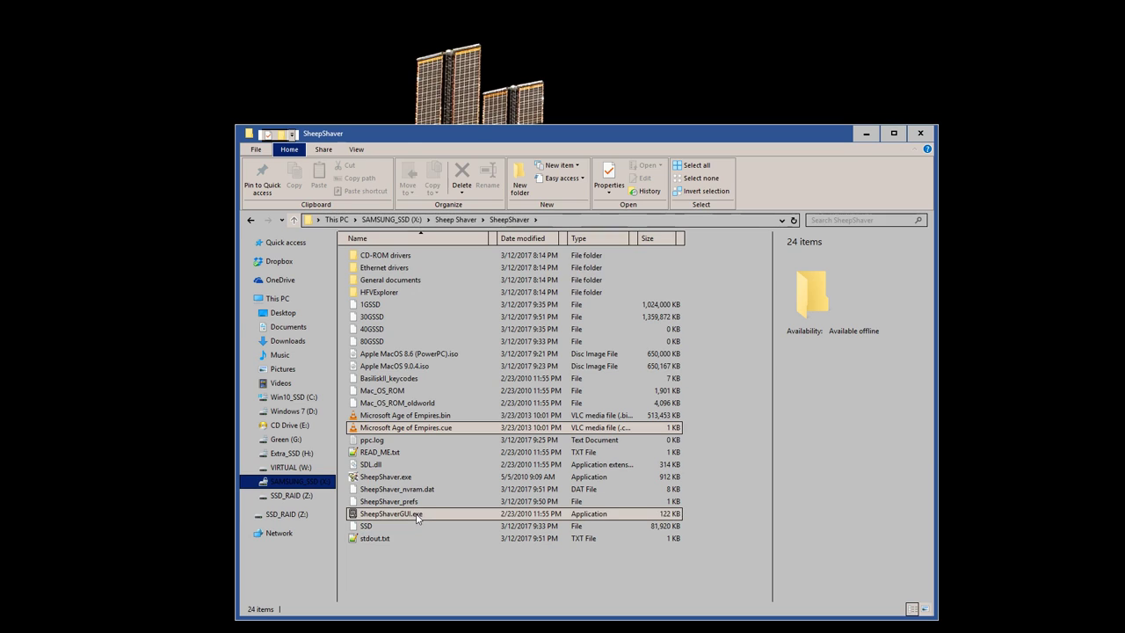
- Reopen SheepShaverGUI.exe and start the emulator again with the same volumes, declining the disk initialization
{"action": "double_click", "coordinate": [418, 515]}
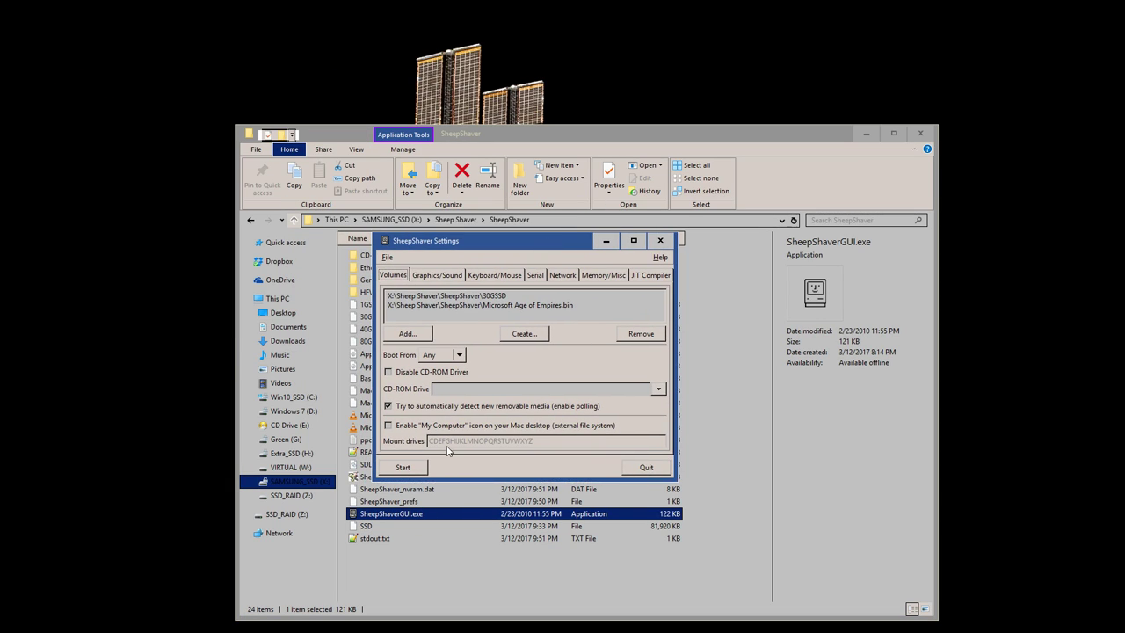
{"action": "left_click", "coordinate": [403, 467]}
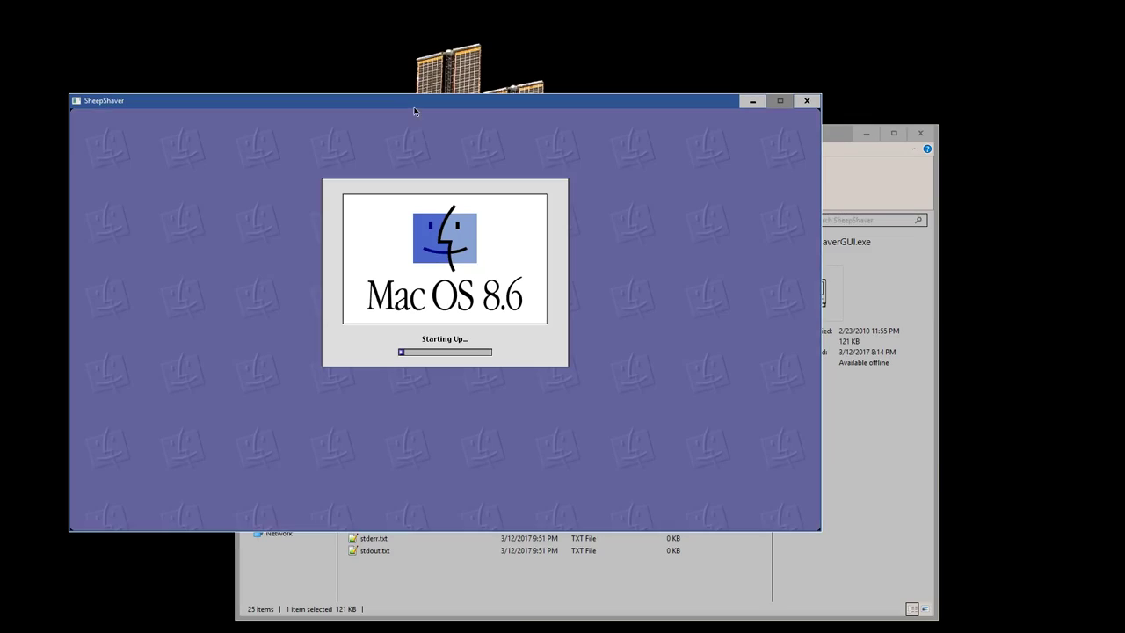
{"action": "left_click_drag", "start_coordinate": [415, 111], "coordinate": [543, 124]}
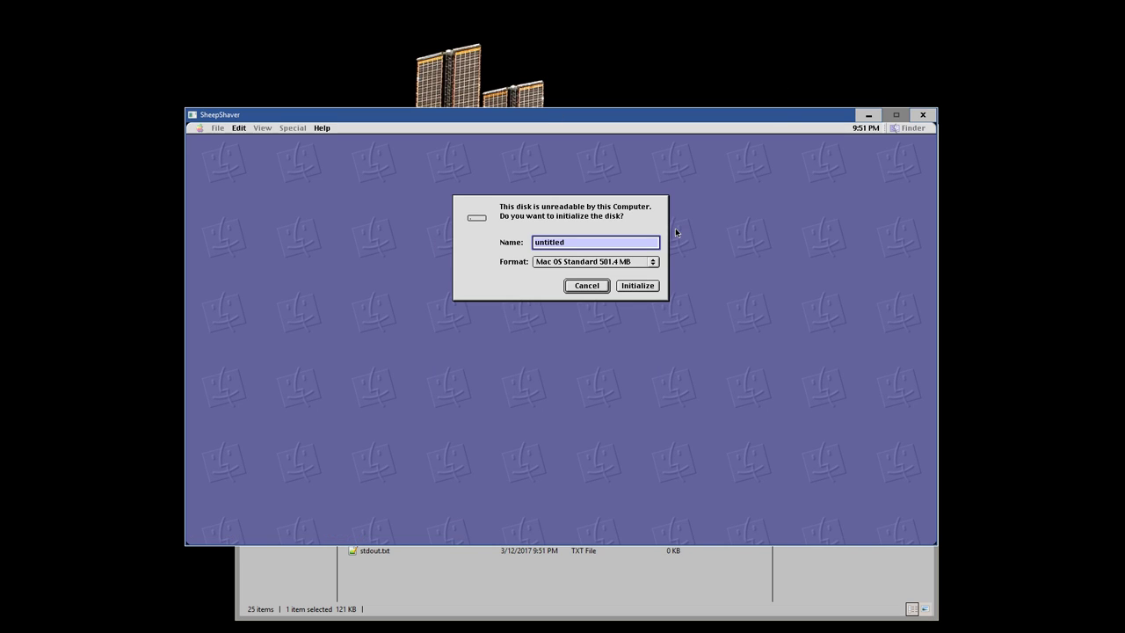
{"action": "left_click", "coordinate": [582, 288]}
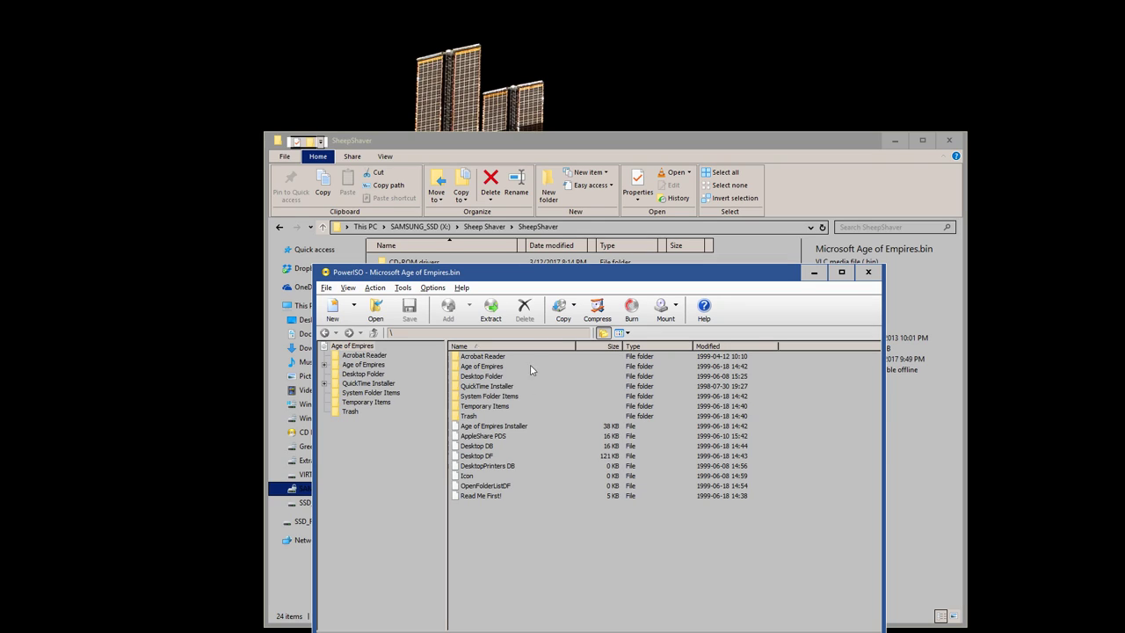
- In PowerISO, convert the opened Microsoft Age of Empires.bin image to an ISO file in the SheepShaver folder
{"action": "left_click", "coordinate": [365, 492]}
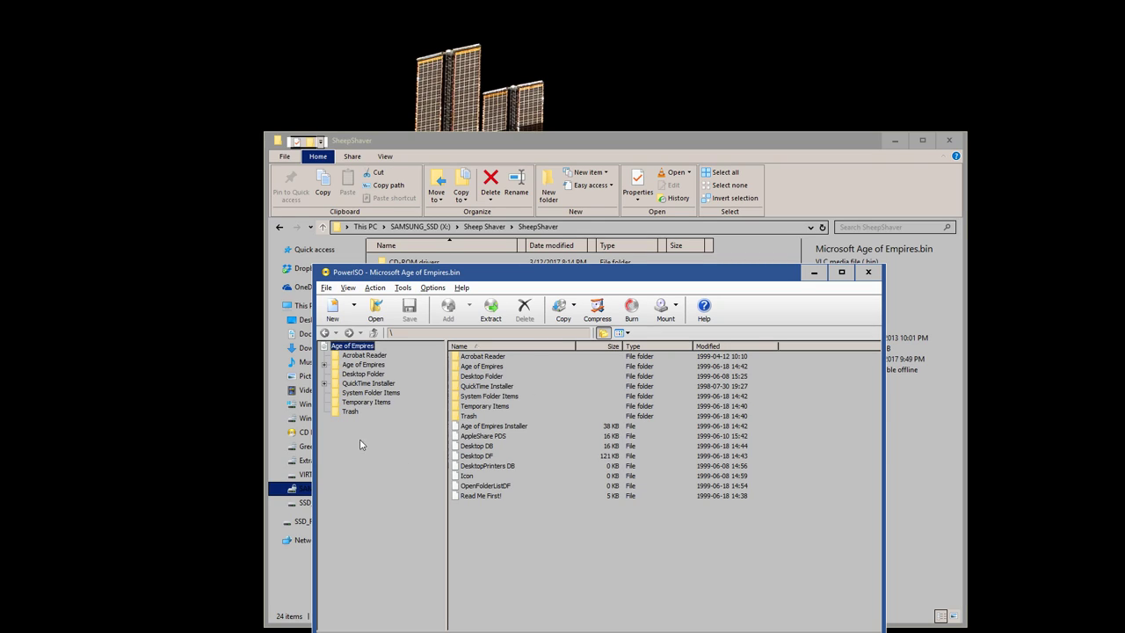
{"action": "left_click", "coordinate": [354, 310]}
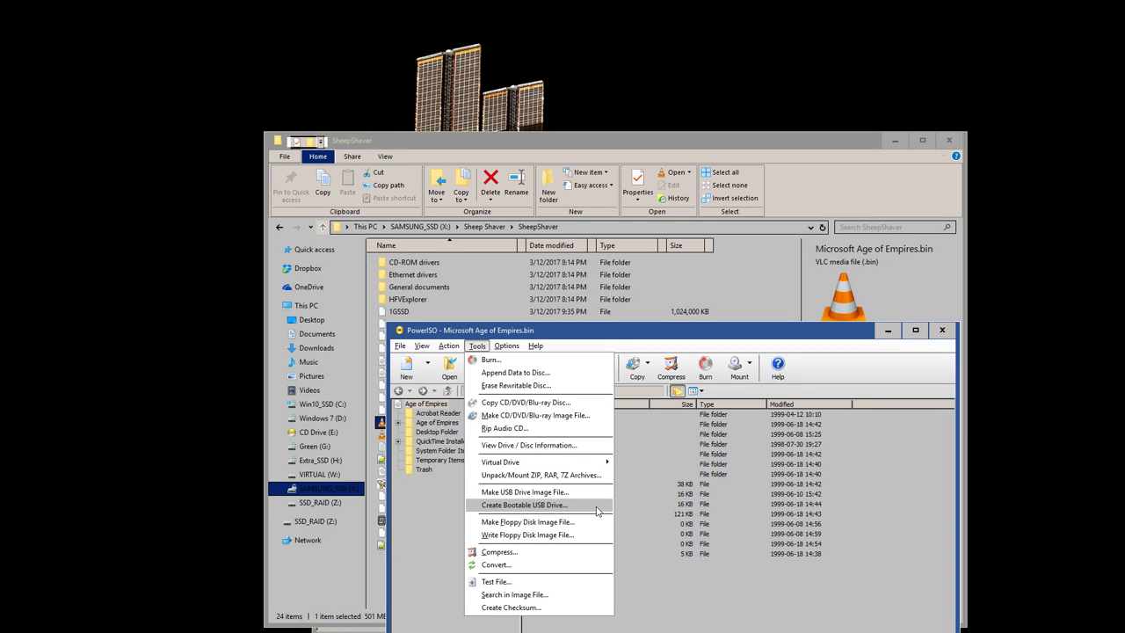
{"action": "left_click", "coordinate": [594, 565]}
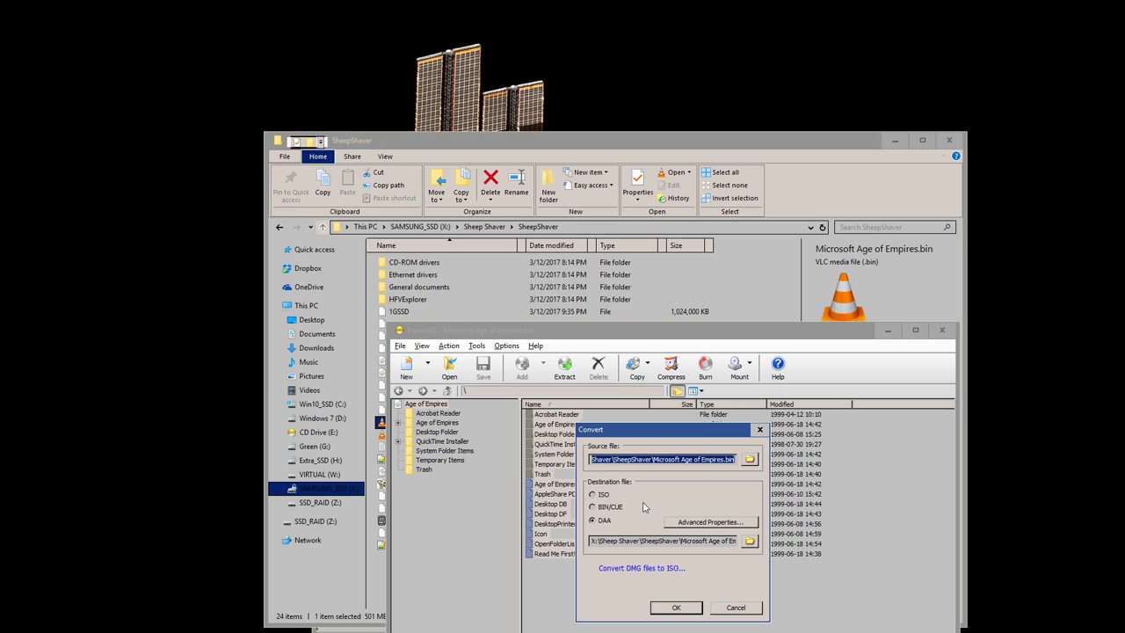
{"action": "left_click", "coordinate": [593, 495]}
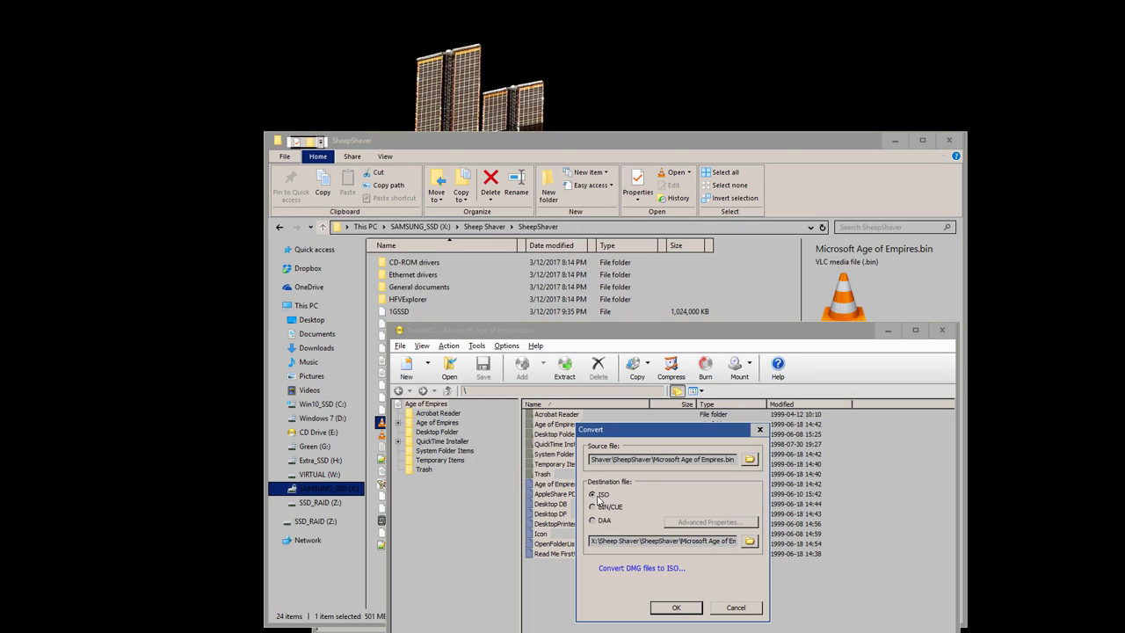
{"action": "left_click", "coordinate": [675, 607]}
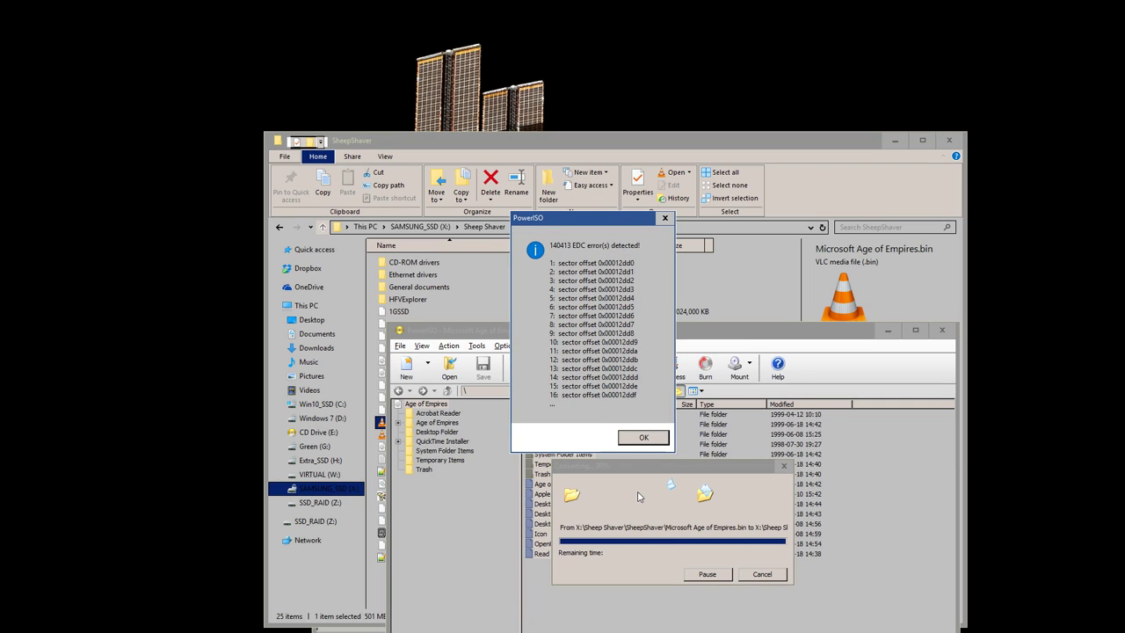
{"action": "left_click", "coordinate": [643, 439]}
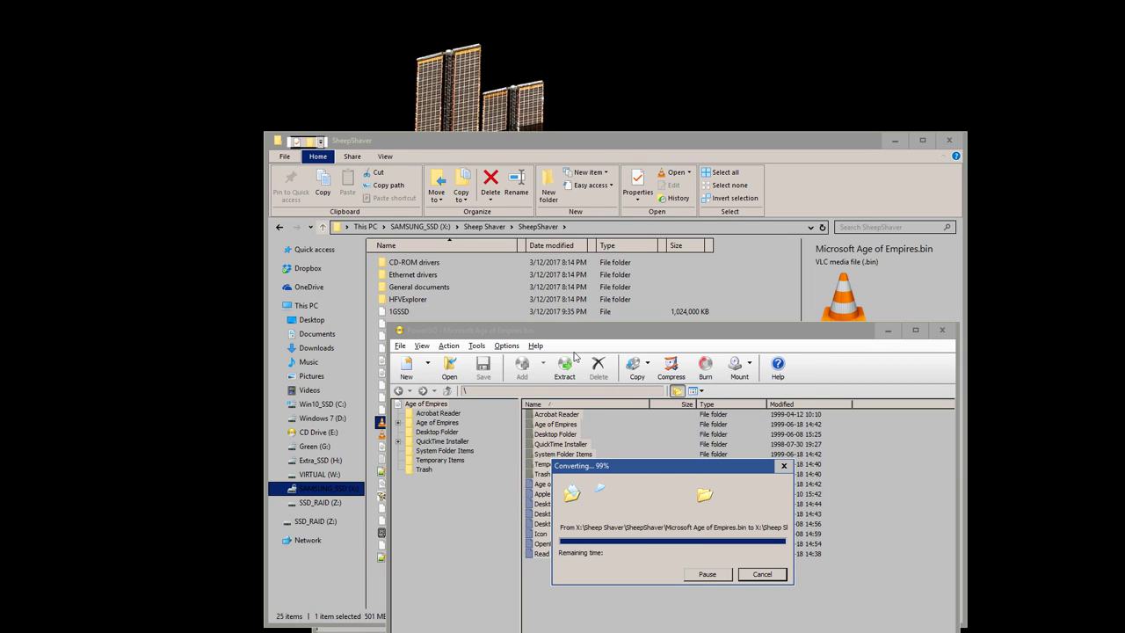
- Switch to the SheepShaver folder, reopen SheepShaverGUI.exe and remove the Microsoft Age of Empires.bin volume
{"action": "left_click", "coordinate": [726, 151]}
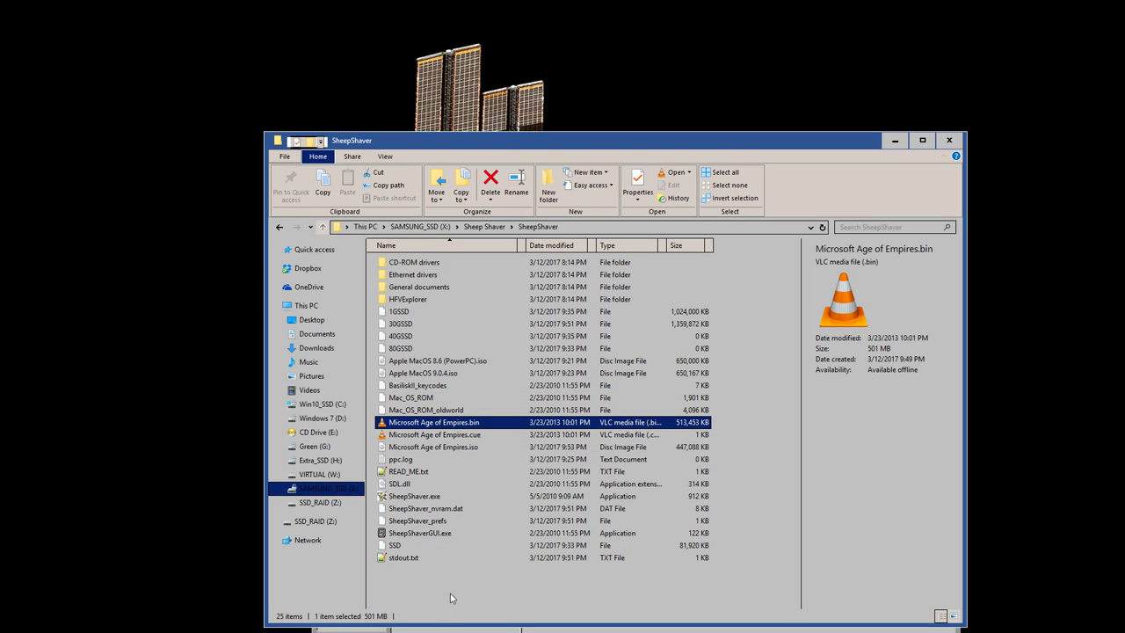
{"action": "left_click", "coordinate": [465, 448]}
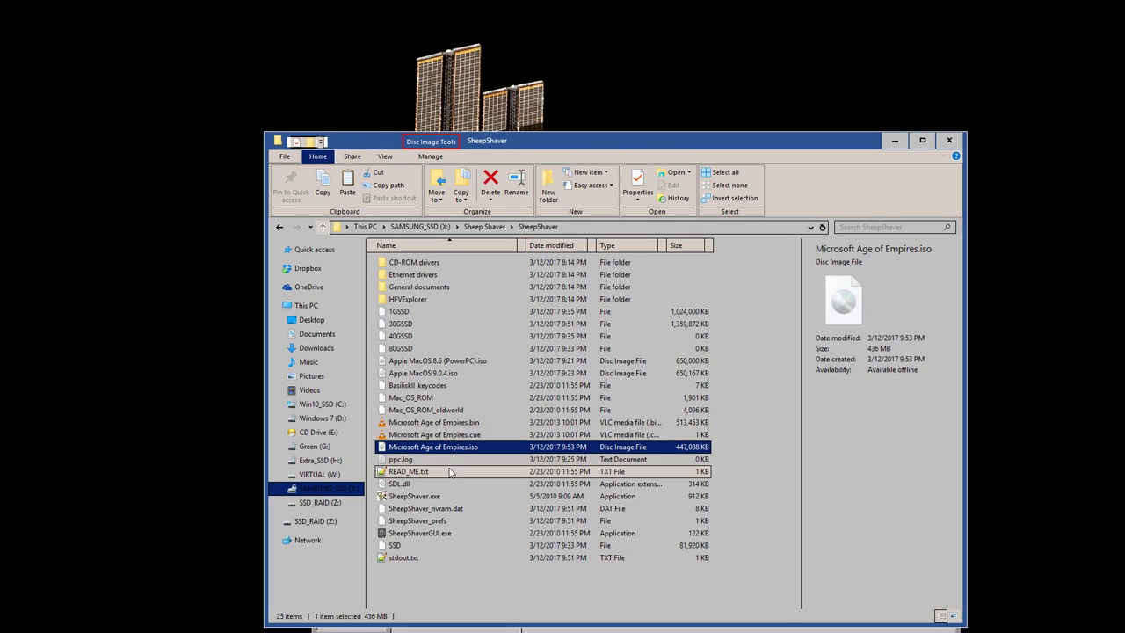
{"action": "double_click", "coordinate": [428, 532]}
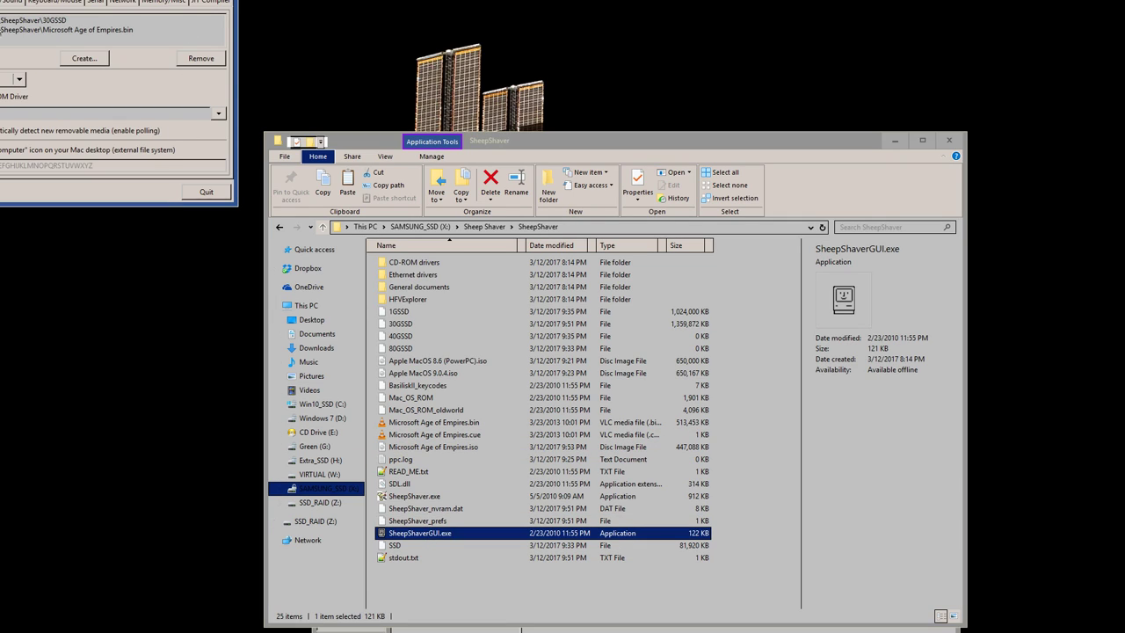
{"action": "left_click", "coordinate": [61, 30]}
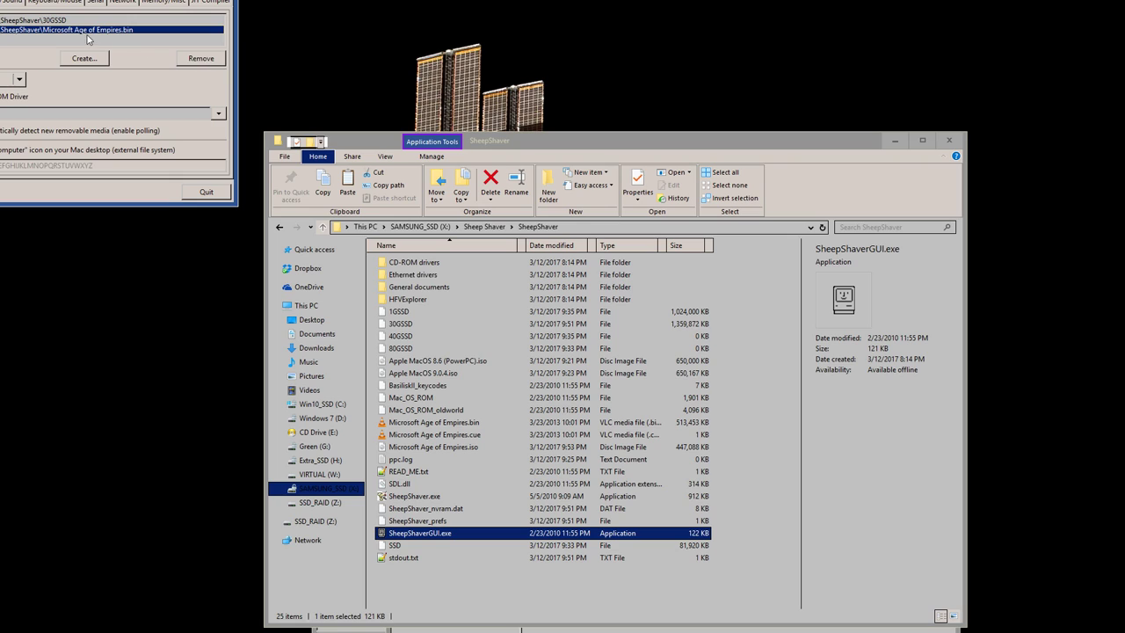
{"action": "left_click", "coordinate": [200, 60]}
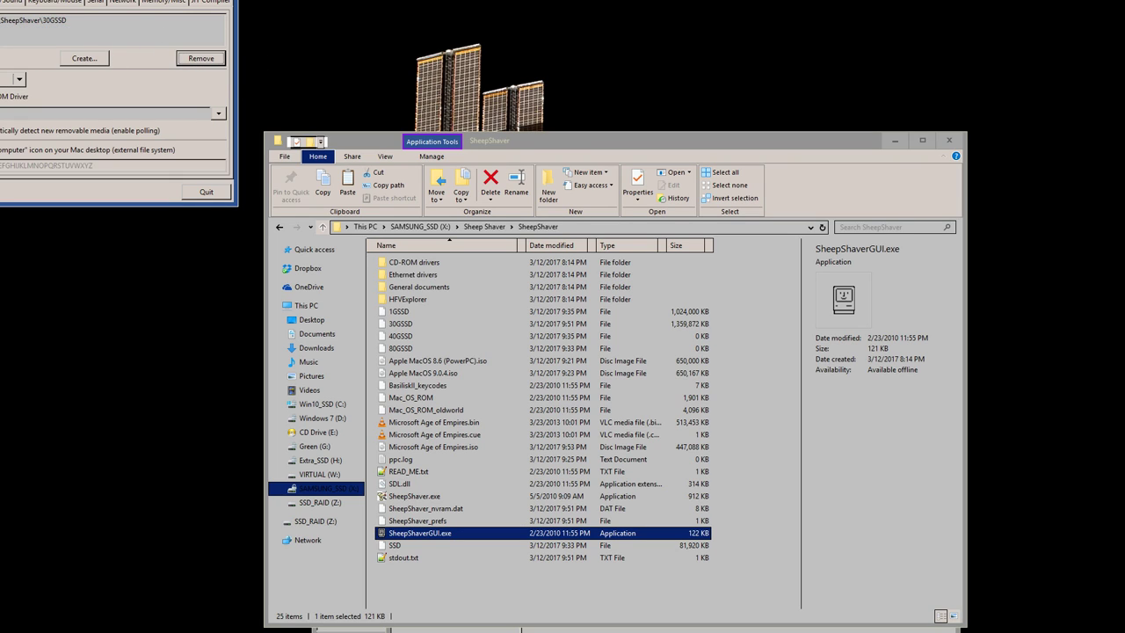
- Add Microsoft Age of Empires.iso from the SheepShaver folder to the emulator's volumes
{"action": "left_click", "coordinate": [493, 315]}
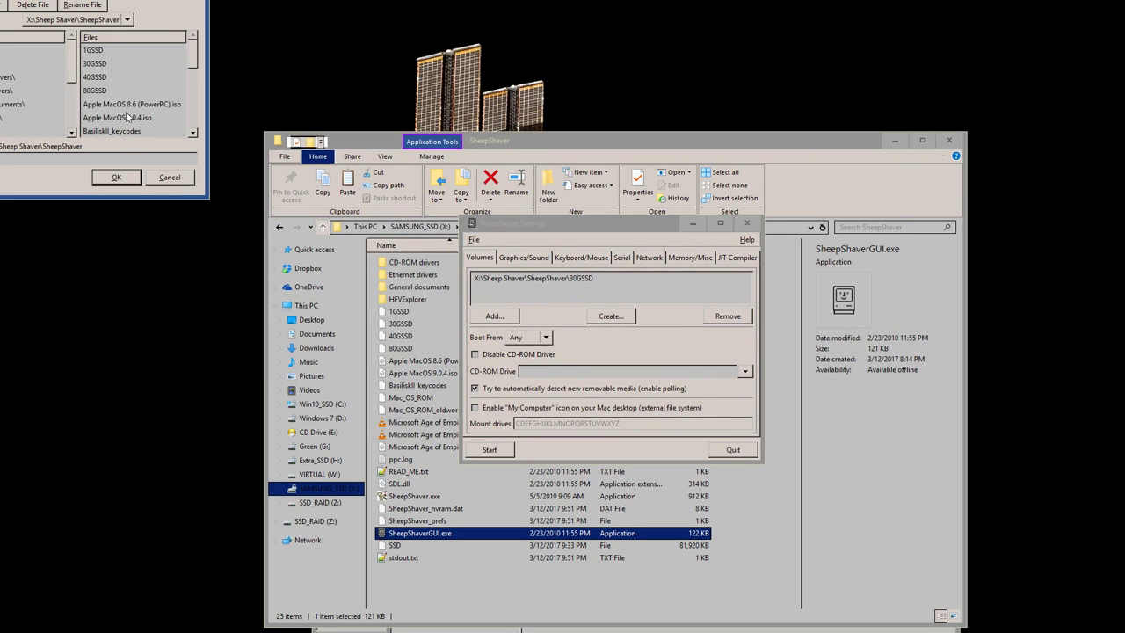
{"action": "left_click_drag", "start_coordinate": [640, 276], "coordinate": [654, 299]}
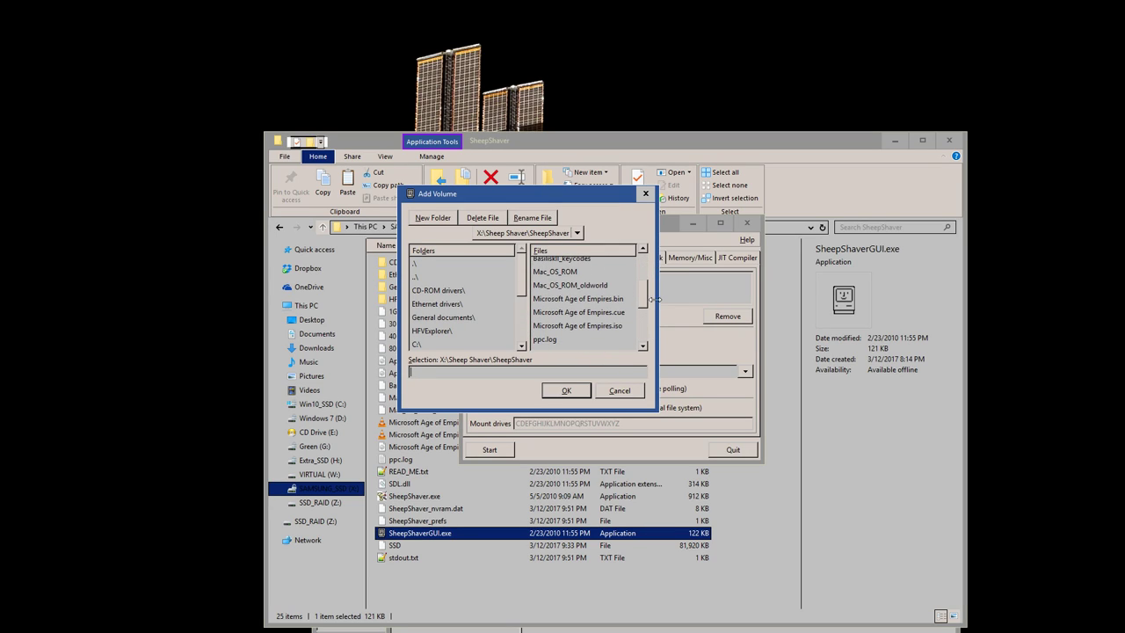
{"action": "left_click", "coordinate": [611, 326]}
{"action": "left_click", "coordinate": [579, 390]}
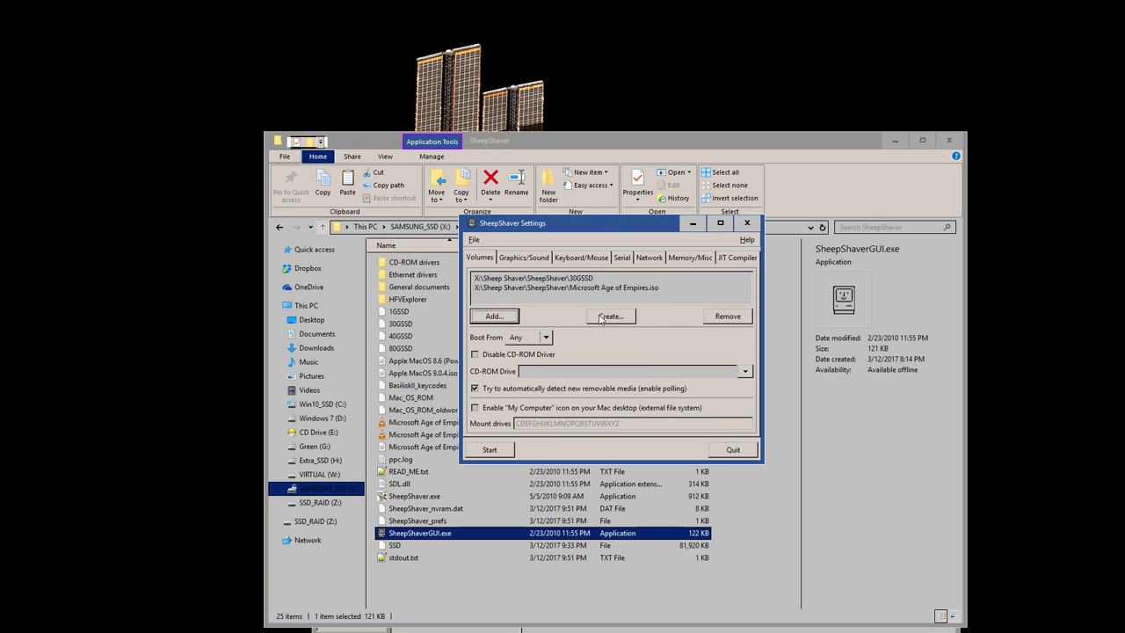
- Check the file properties of Microsoft Age of Empires.iso in the SheepShaver folder
{"action": "left_click", "coordinate": [482, 134]}
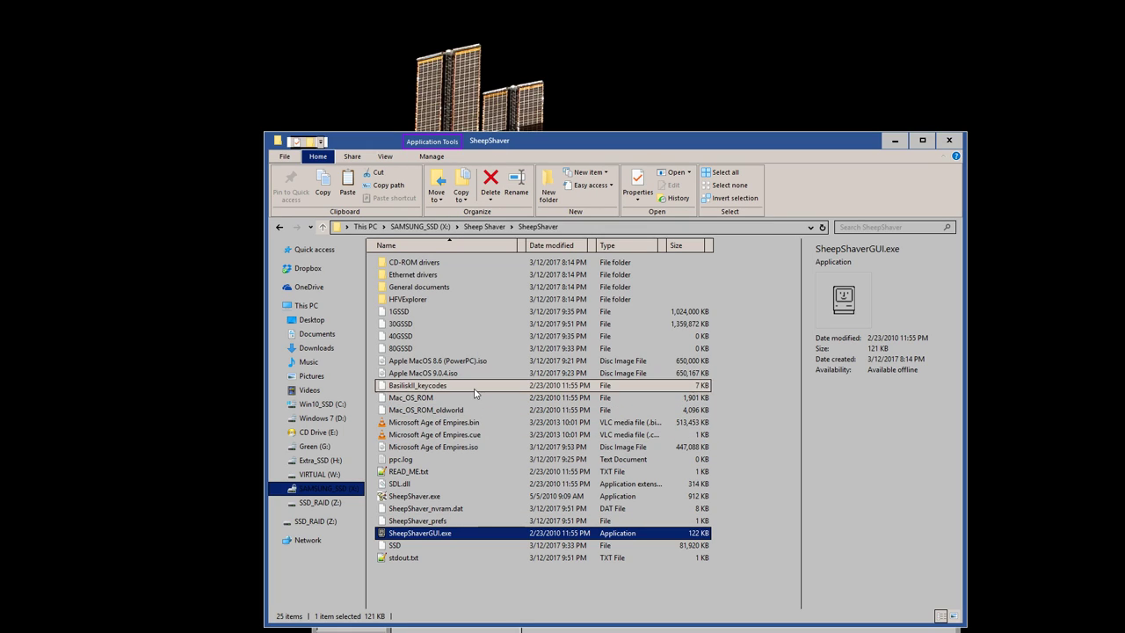
{"action": "right_click", "coordinate": [483, 449]}
{"action": "left_click", "coordinate": [479, 448]}
{"action": "right_click", "coordinate": [469, 447]}
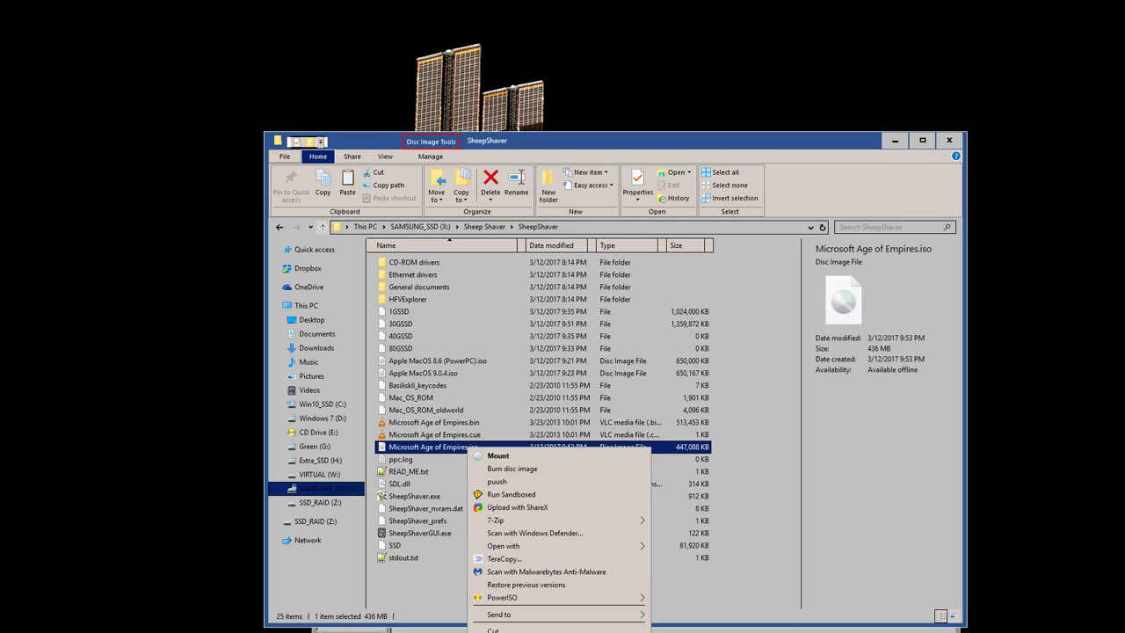
{"action": "key", "text": "r"}
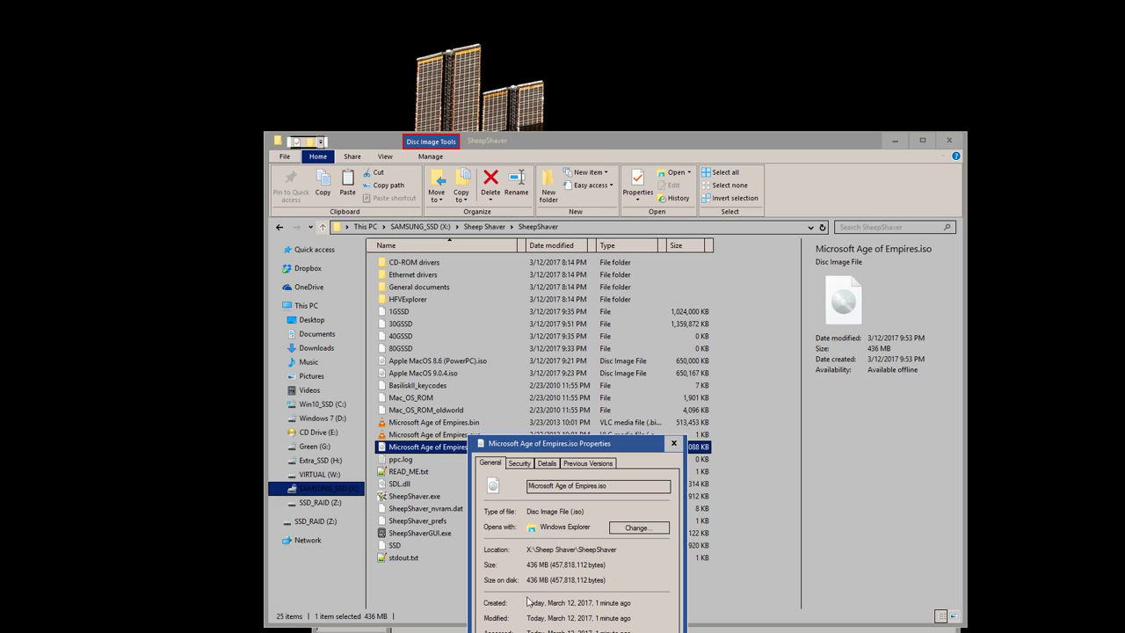
{"action": "key", "text": "Escape"}
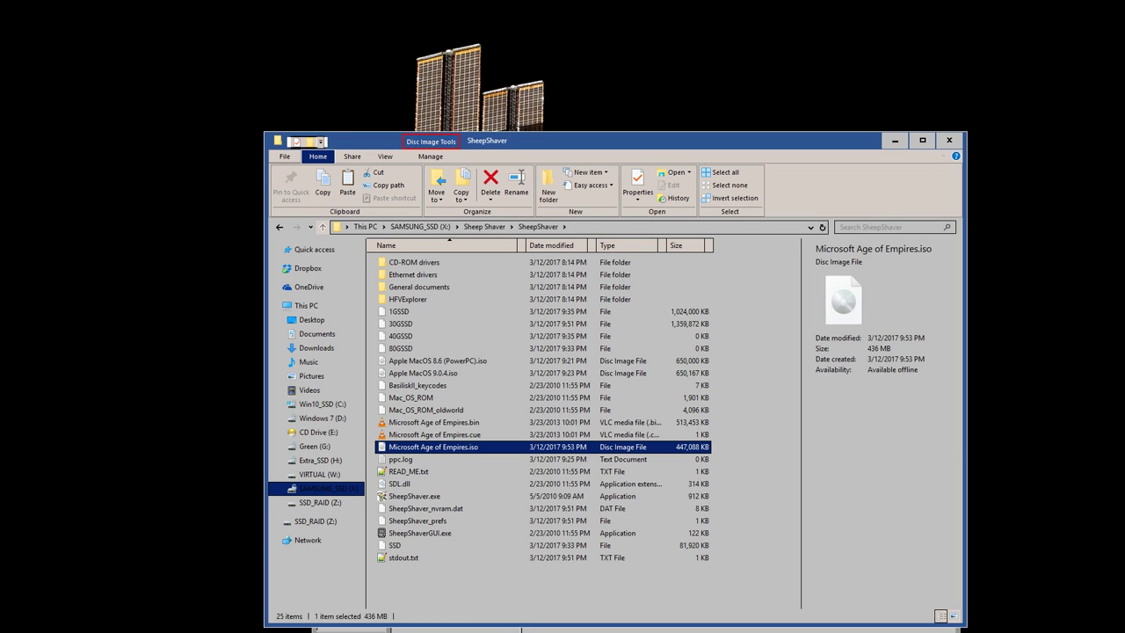
{"action": "left_click", "coordinate": [942, 329]}
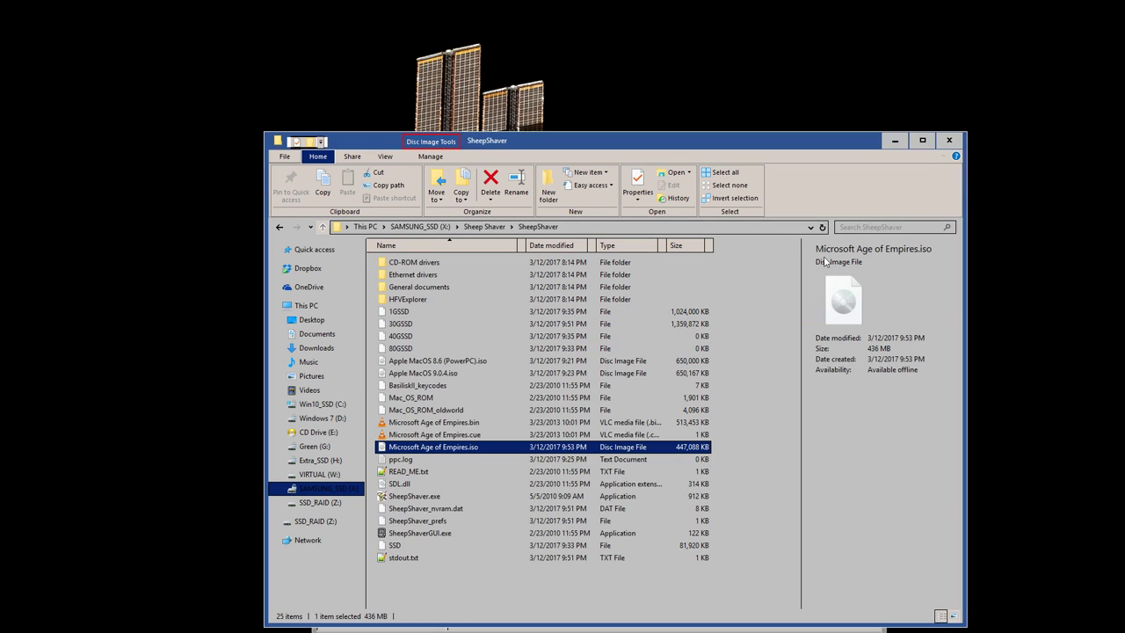
- Return to SheepShaver Settings, start the emulator with the listed volumes and switch it to full screen
{"action": "left_click_drag", "start_coordinate": [645, 141], "coordinate": [873, 145]}
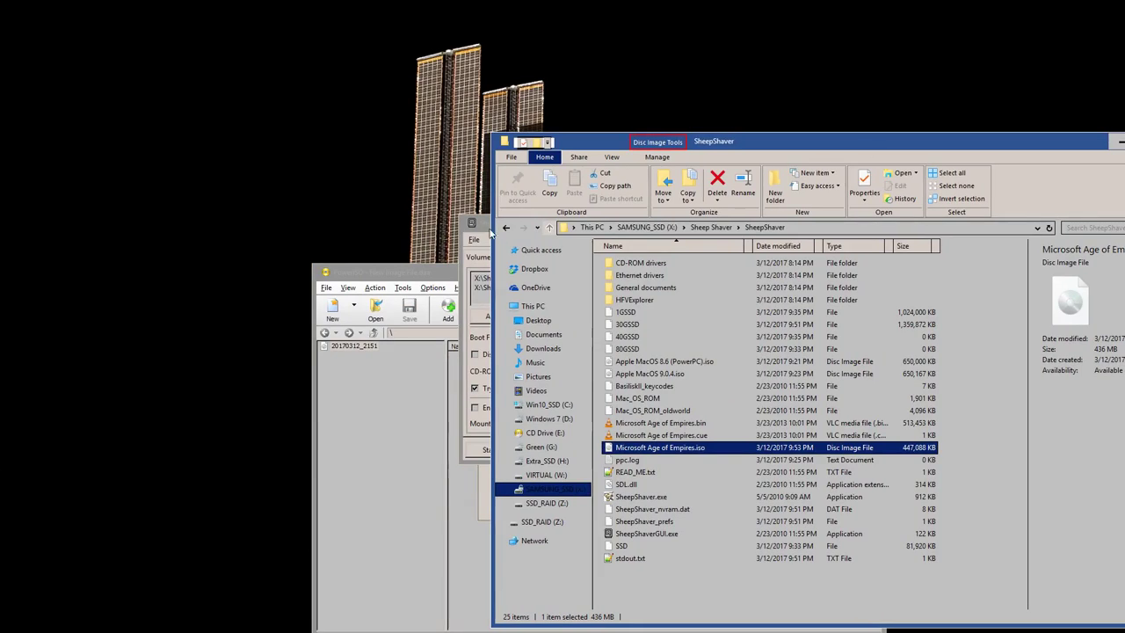
{"action": "left_click", "coordinate": [489, 234]}
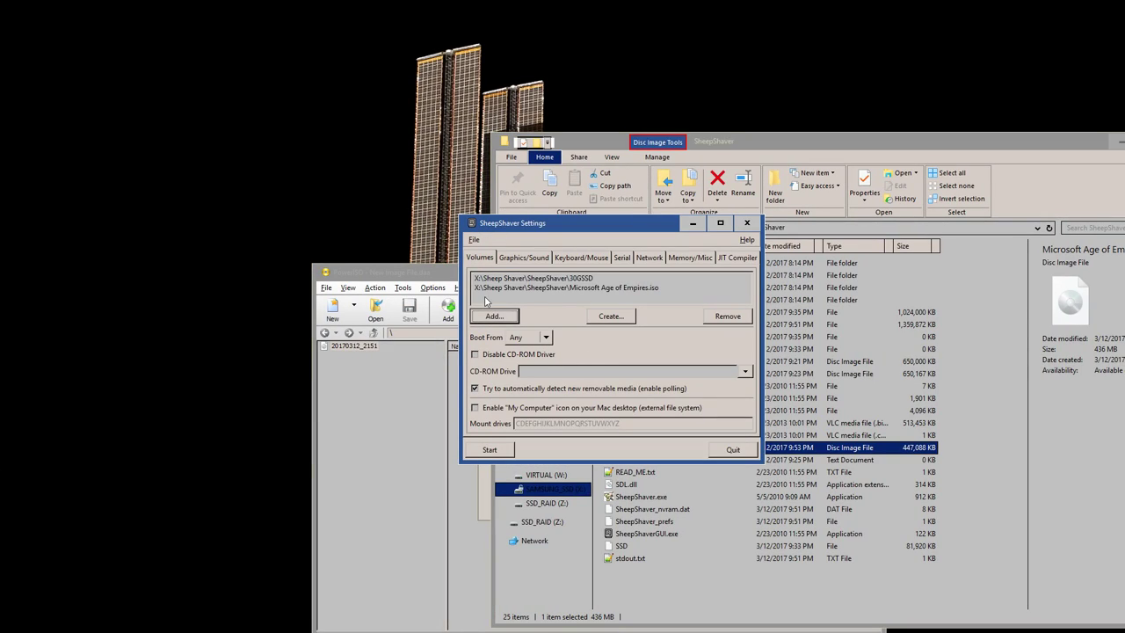
{"action": "left_click", "coordinate": [489, 449]}
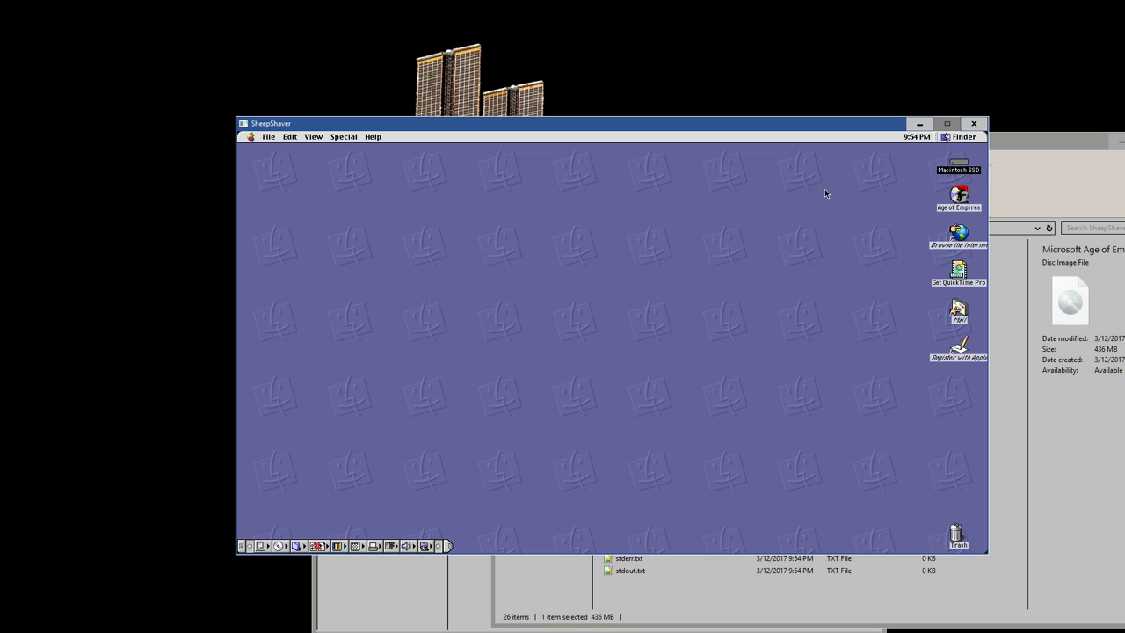
{"action": "key", "text": "ctrl+Return"}
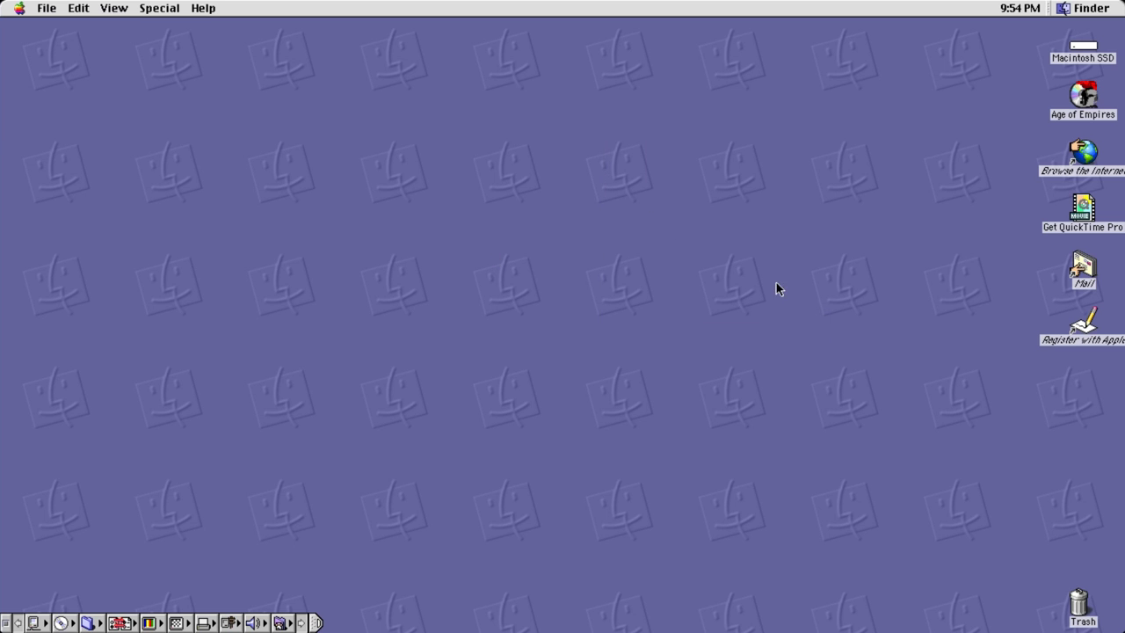
- Open the Age of Empires disc, move its window to mid-desktop and launch Age of Empires Installer
{"action": "double_click", "coordinate": [1084, 97]}
{"action": "left_click_drag", "start_coordinate": [228, 31], "coordinate": [656, 247]}
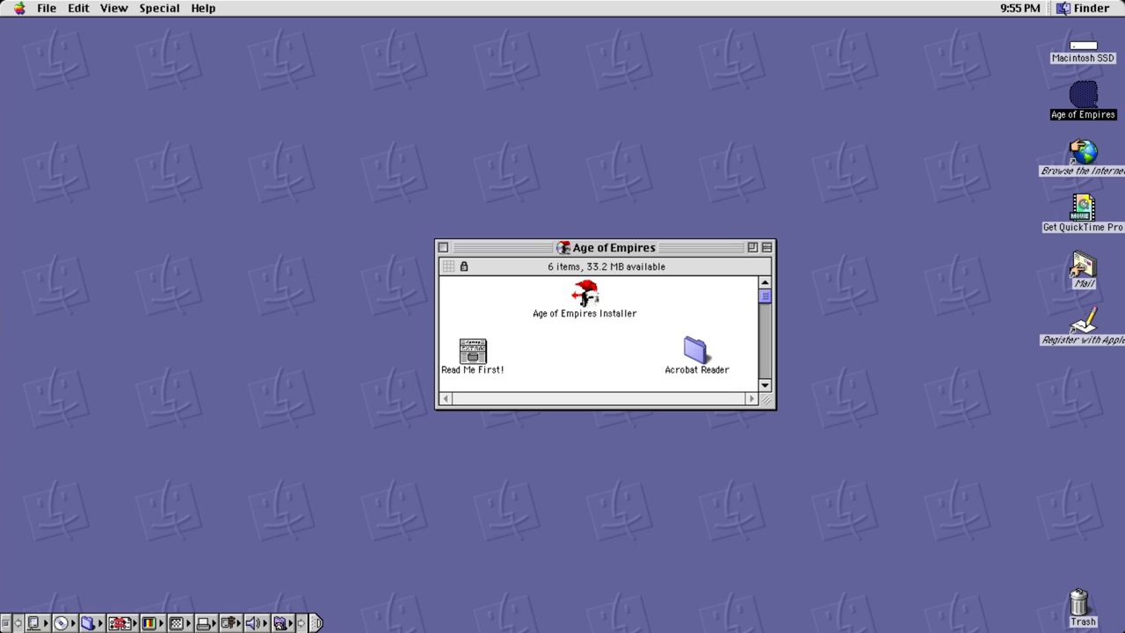
{"action": "double_click", "coordinate": [594, 295]}
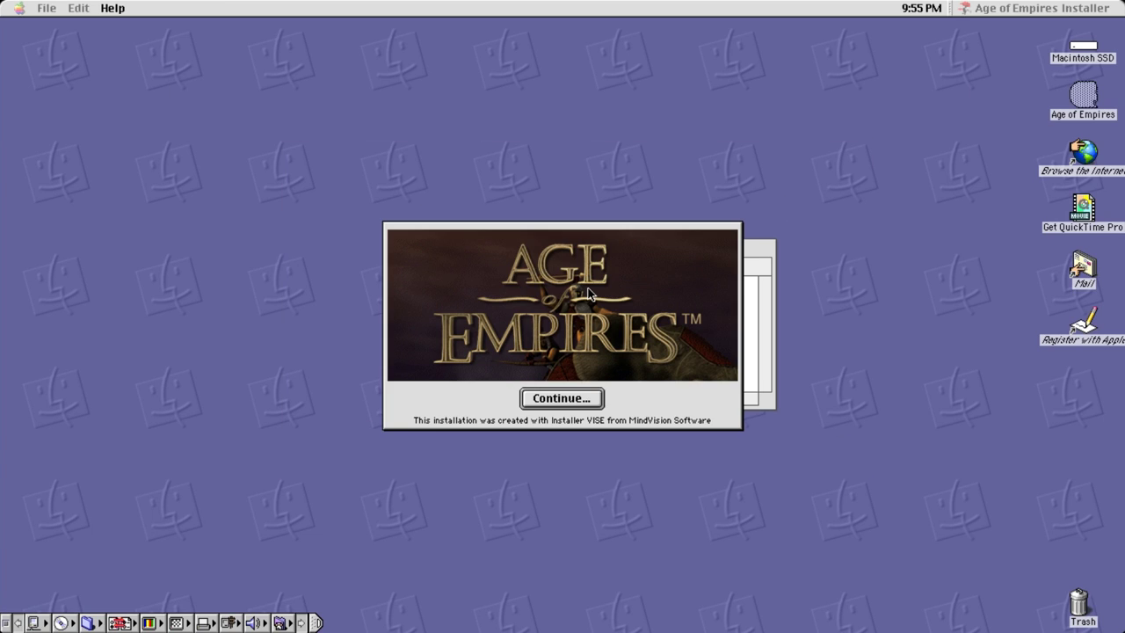
- Run a Custom Install with the Large Install option selected, installing onto Macintosh SSD
{"action": "left_click", "coordinate": [581, 402]}
{"action": "left_click", "coordinate": [466, 230]}
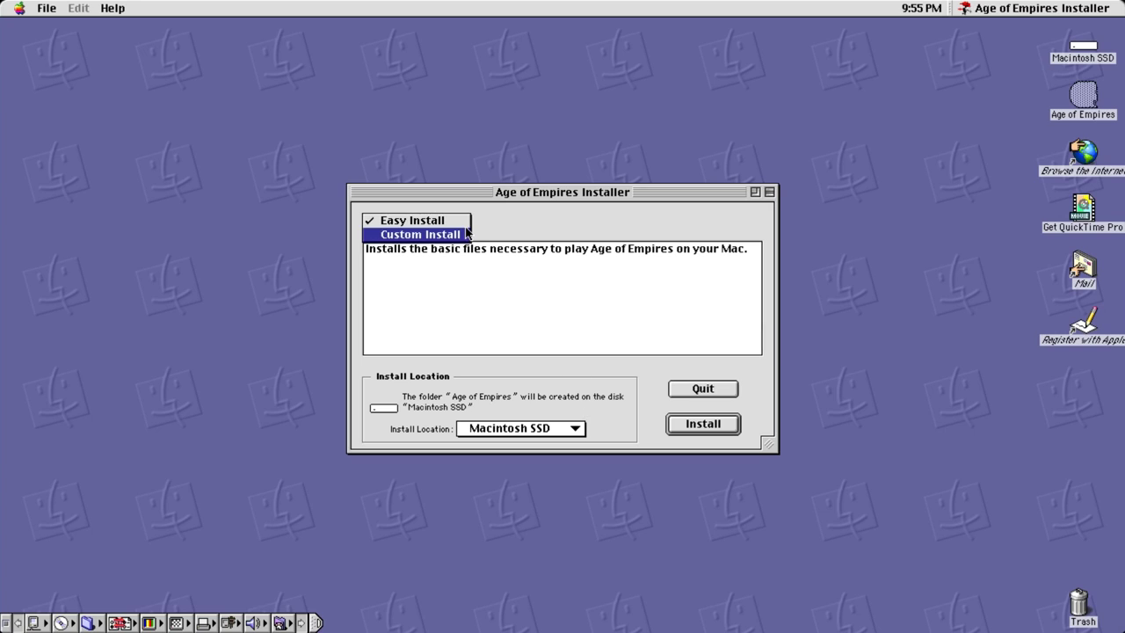
{"action": "left_click", "coordinate": [421, 234]}
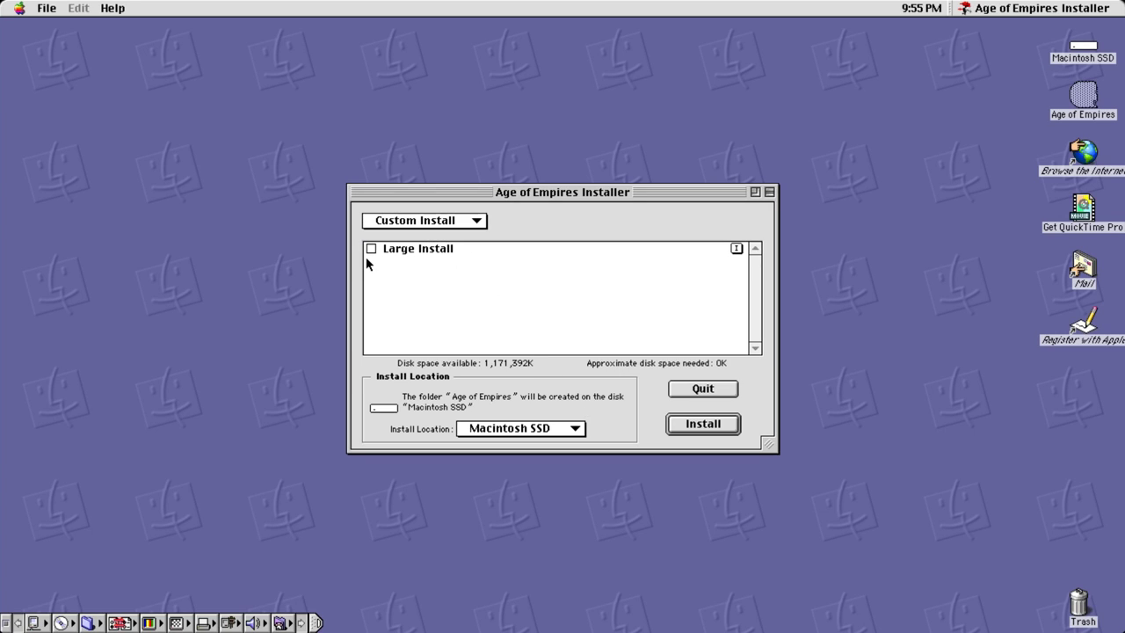
{"action": "left_click", "coordinate": [372, 249]}
{"action": "left_click", "coordinate": [707, 426]}
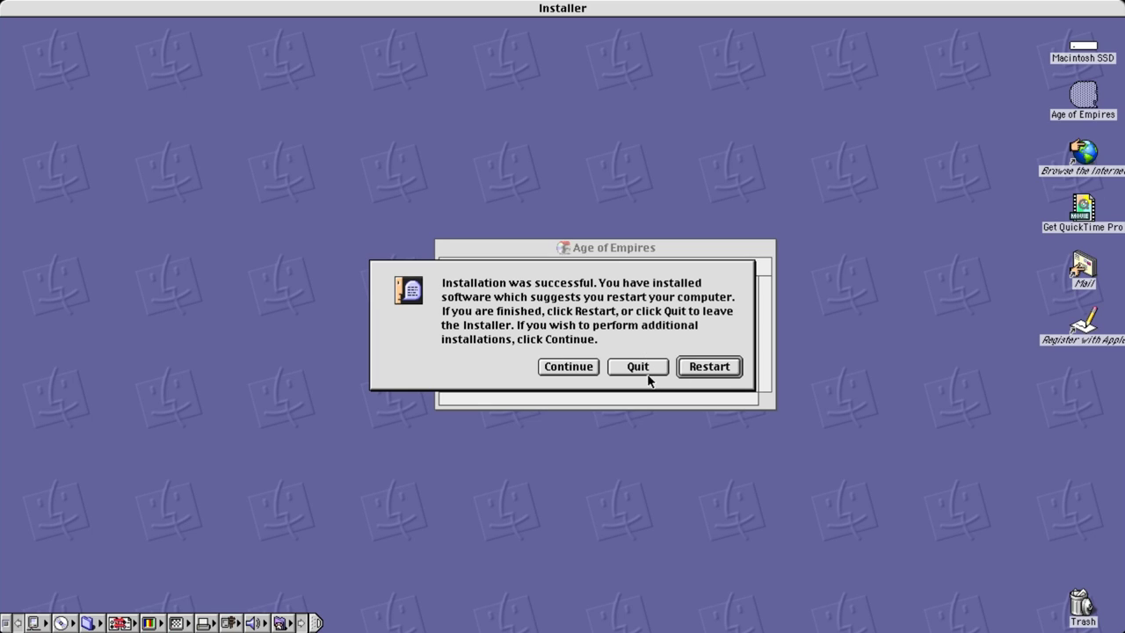
- Choose to restart after the installation and continue through the QuickTime 3.0 installer
{"action": "left_click_drag", "start_coordinate": [651, 370], "coordinate": [660, 409]}
{"action": "left_click", "coordinate": [683, 371]}
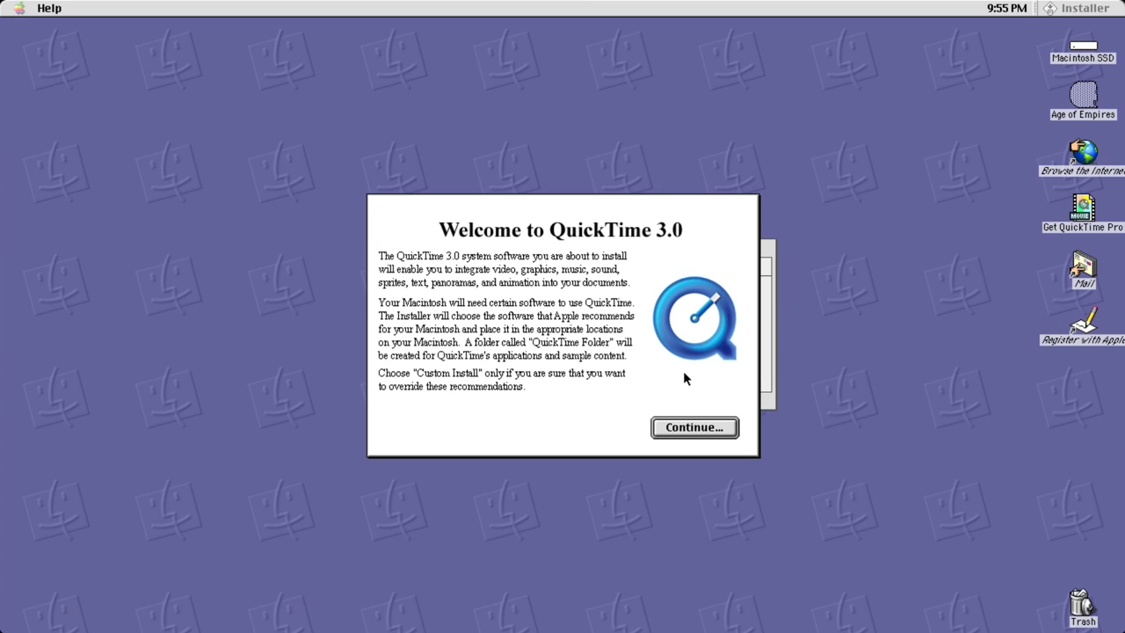
{"action": "left_click", "coordinate": [721, 431]}
{"action": "left_click", "coordinate": [746, 444]}
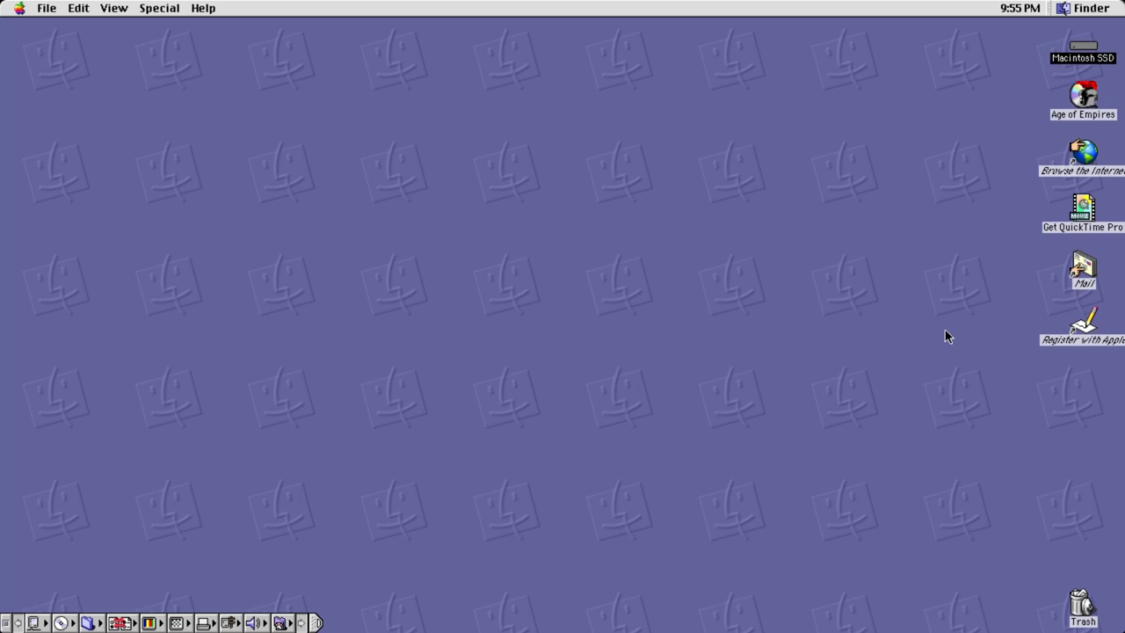
- Open the Age of Empires folder on the Macintosh SSD disk
{"action": "double_click", "coordinate": [1086, 51]}
{"action": "key", "text": "w"}
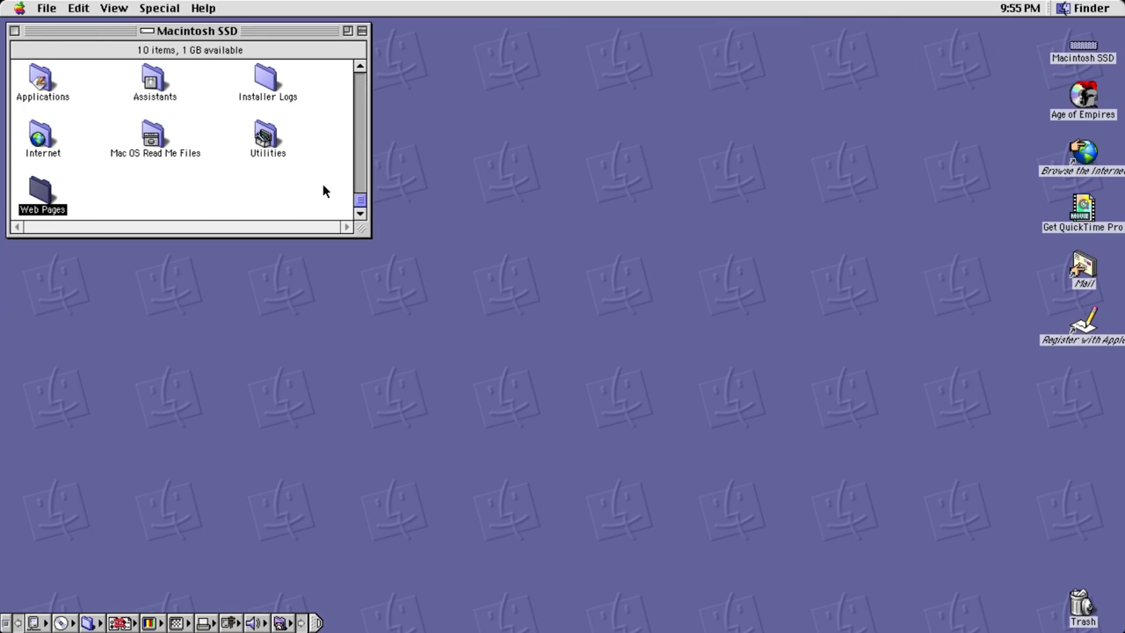
{"action": "left_click", "coordinate": [98, 195]}
{"action": "key", "text": "s"}
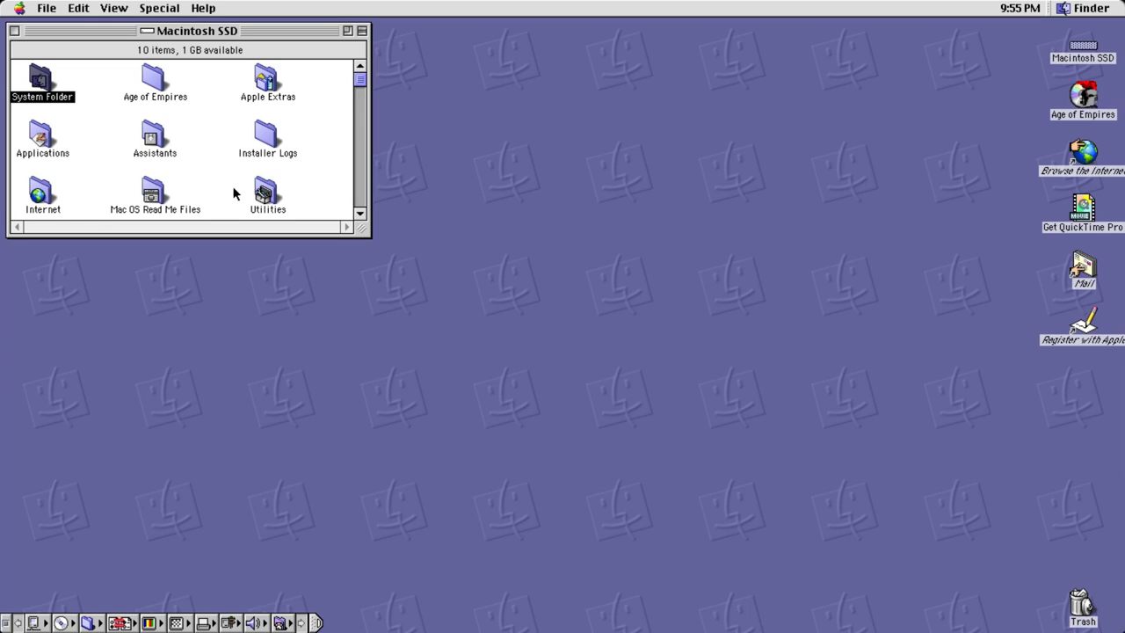
{"action": "left_click", "coordinate": [155, 77]}
{"action": "double_click", "coordinate": [156, 76]}
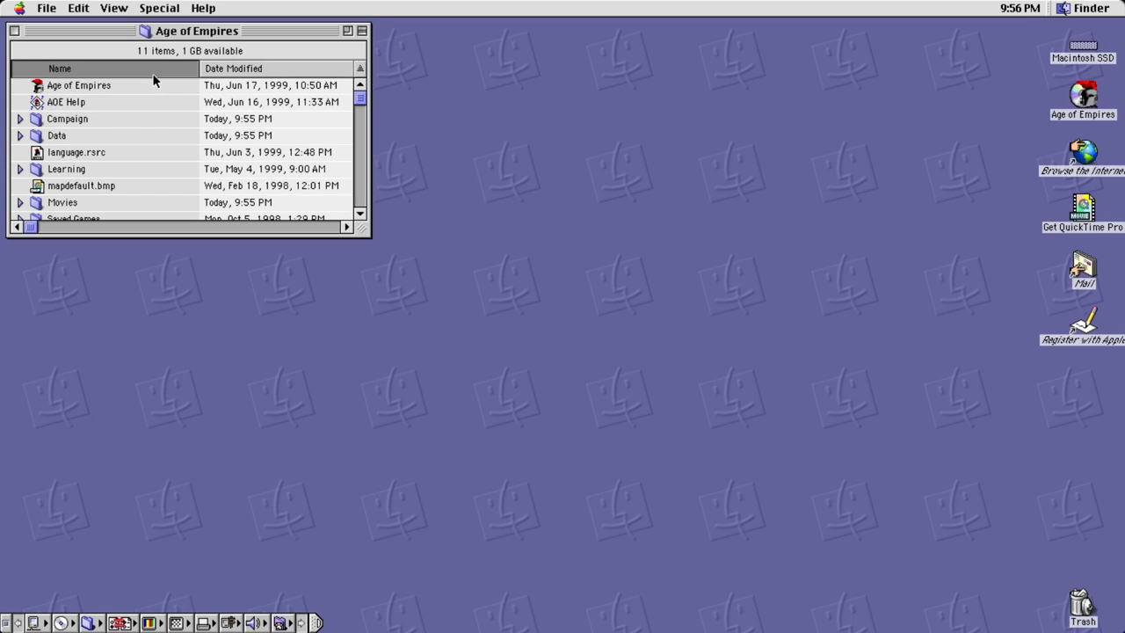
- Launch the Age of Empires application, try to start a single player game and dismiss the message
{"action": "double_click", "coordinate": [39, 88]}
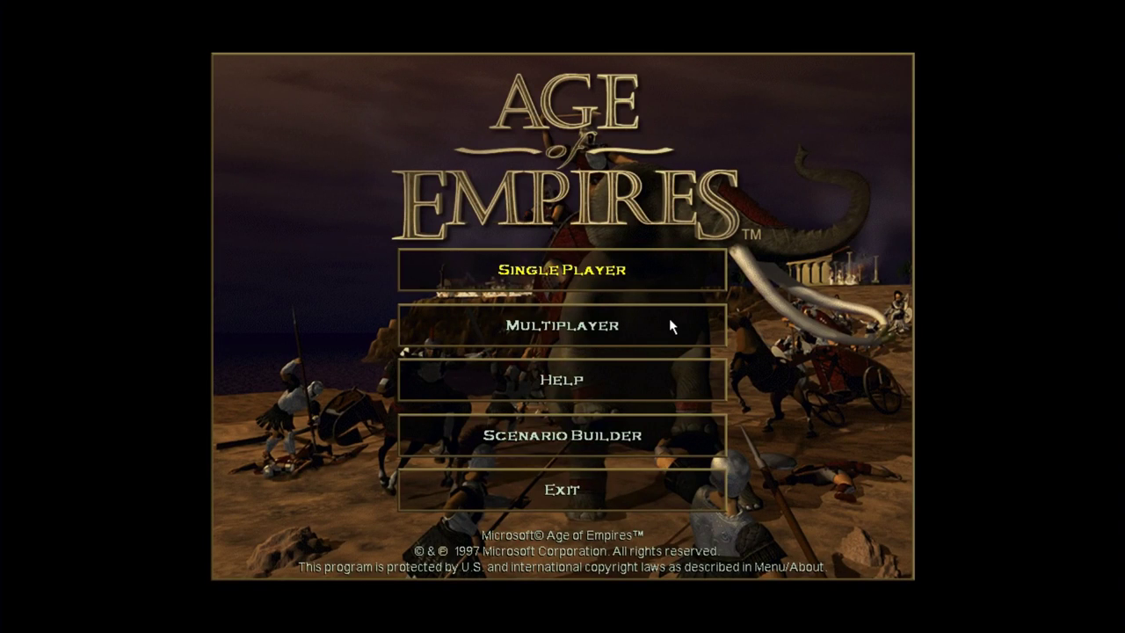
{"action": "left_click", "coordinate": [646, 260]}
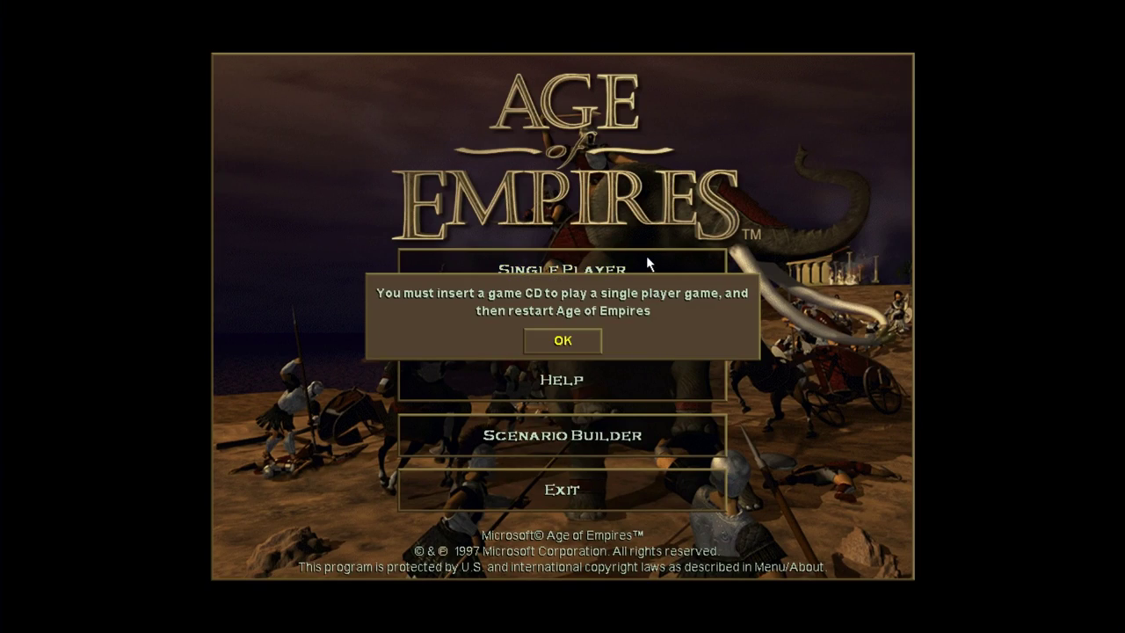
{"action": "left_click", "coordinate": [579, 342]}
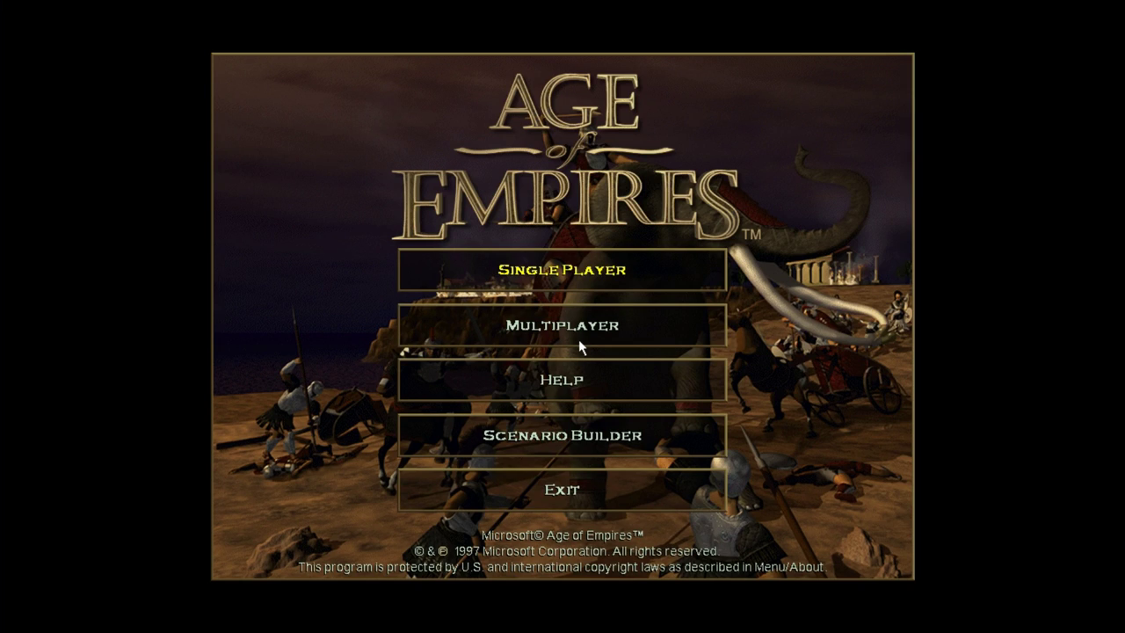
- Look at the network choices for joining a multiplayer game, cancel joining and exit the game
{"action": "left_click", "coordinate": [618, 333]}
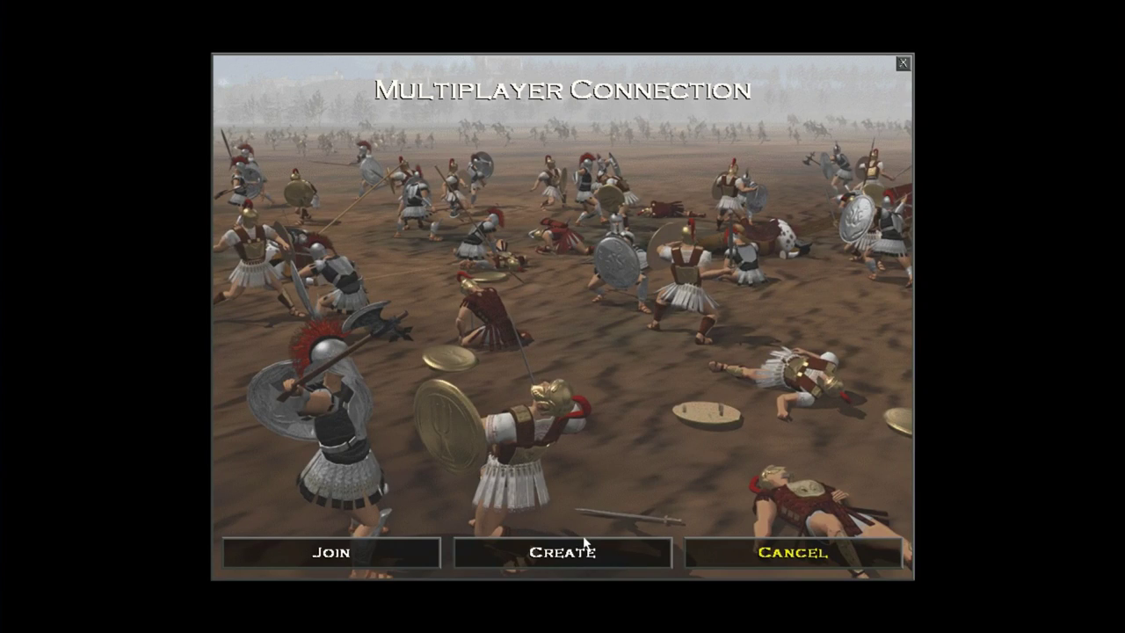
{"action": "left_click", "coordinate": [320, 562]}
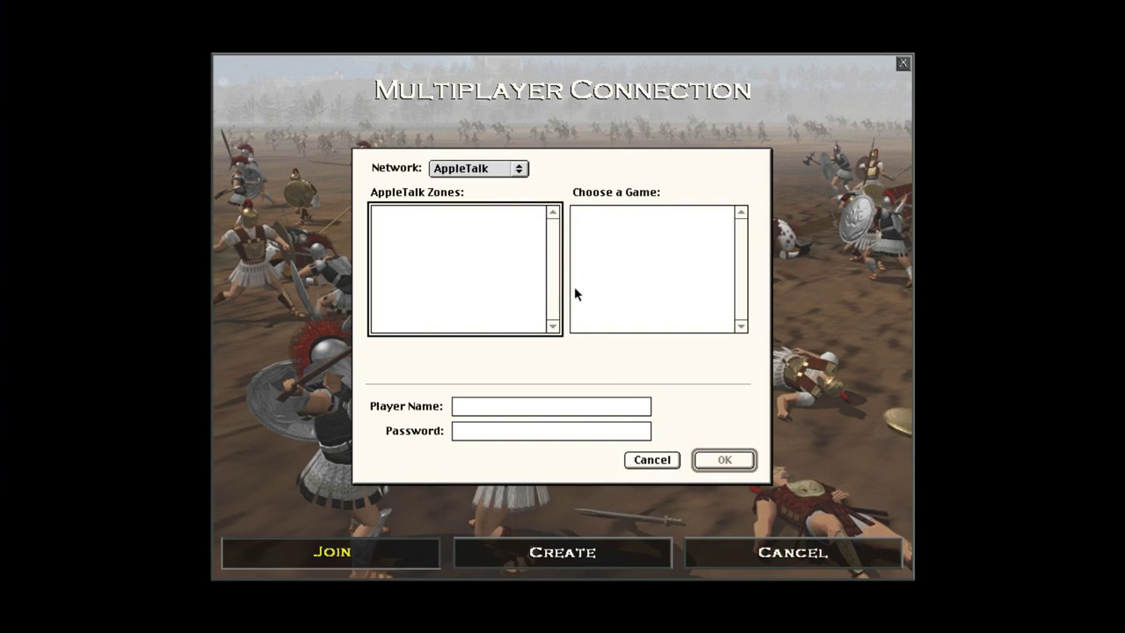
{"action": "left_click_drag", "start_coordinate": [479, 167], "coordinate": [542, 177]}
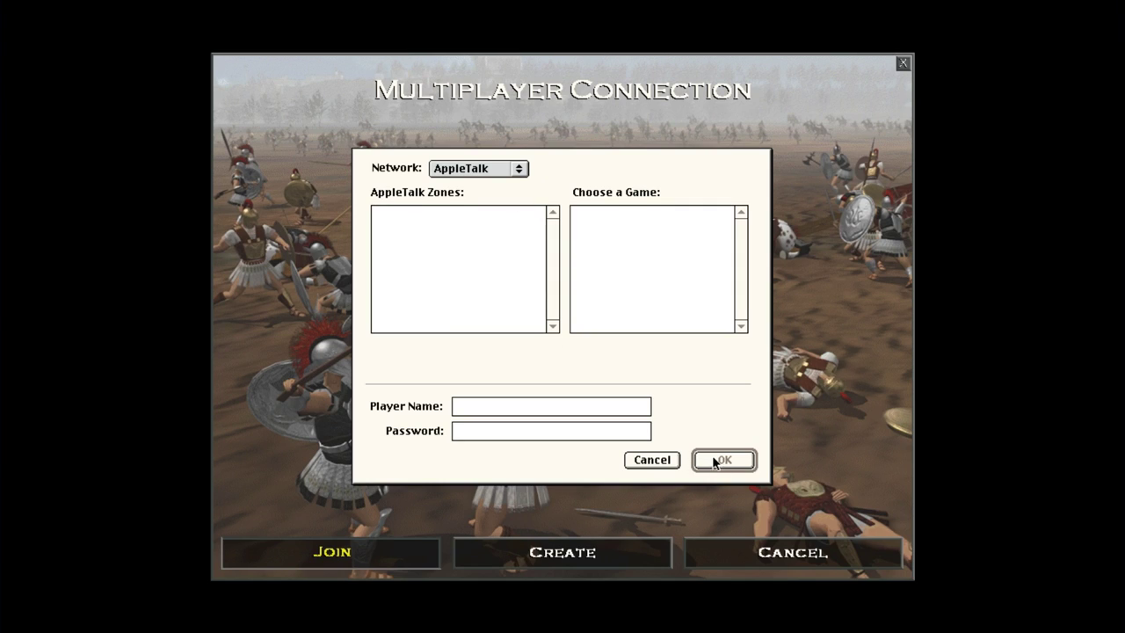
{"action": "left_click", "coordinate": [651, 460]}
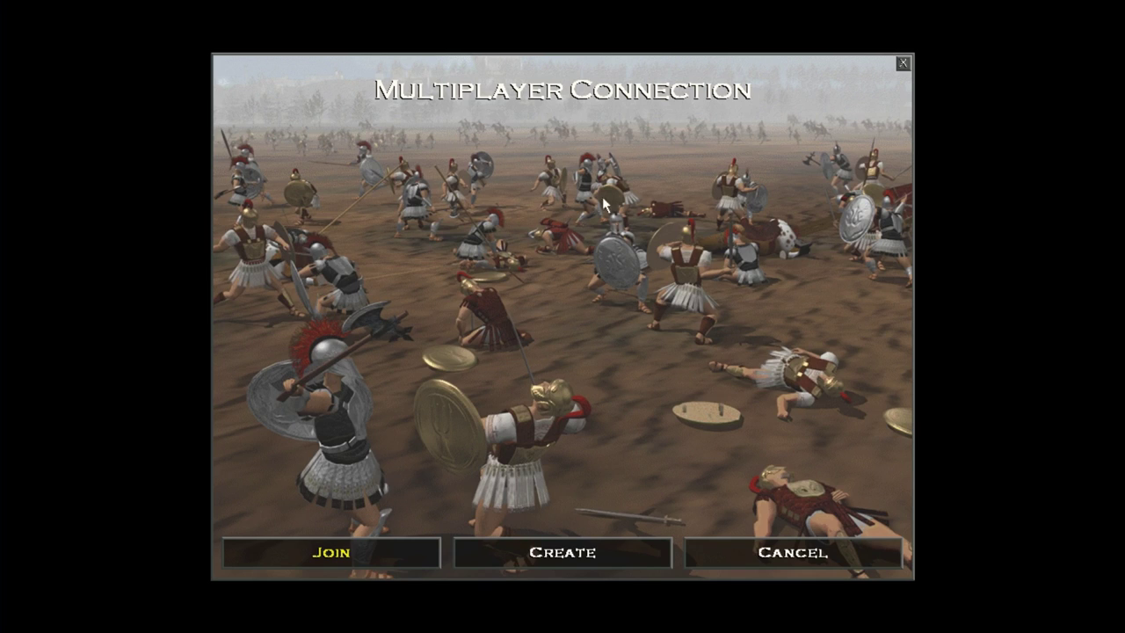
{"action": "left_click", "coordinate": [904, 65]}
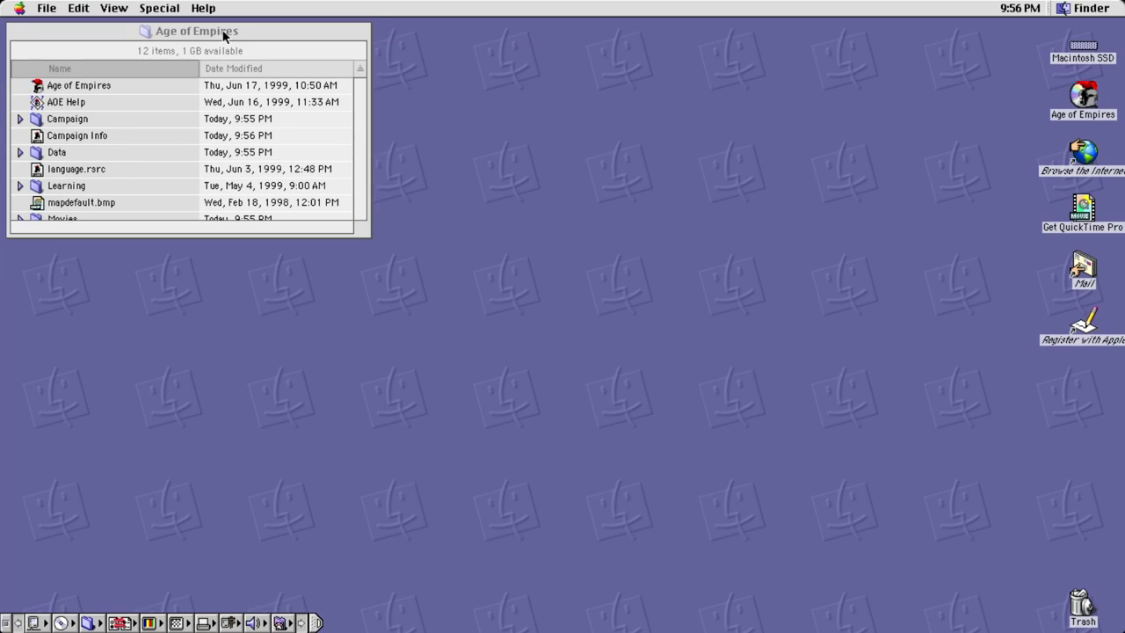
- Enlarge the Age of Empires folder window, move it clear of the Macintosh SSD window and select the Age of Empires application
{"action": "left_click", "coordinate": [1085, 94]}
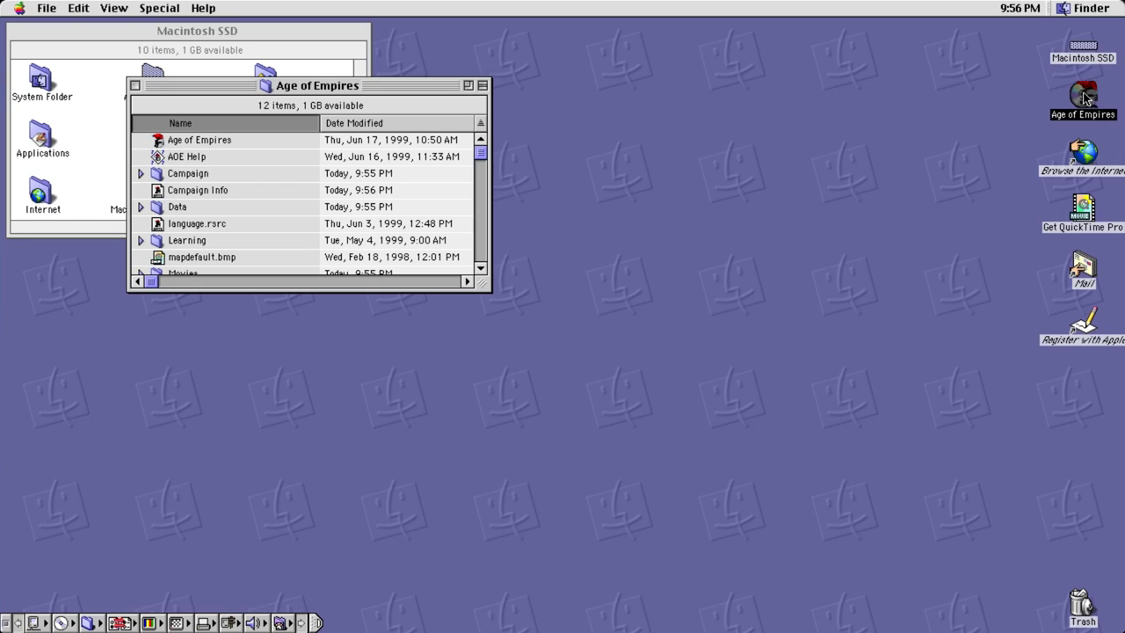
{"action": "left_click", "coordinate": [764, 185]}
{"action": "left_click", "coordinate": [487, 269]}
{"action": "left_click_drag", "start_coordinate": [482, 283], "coordinate": [758, 441]}
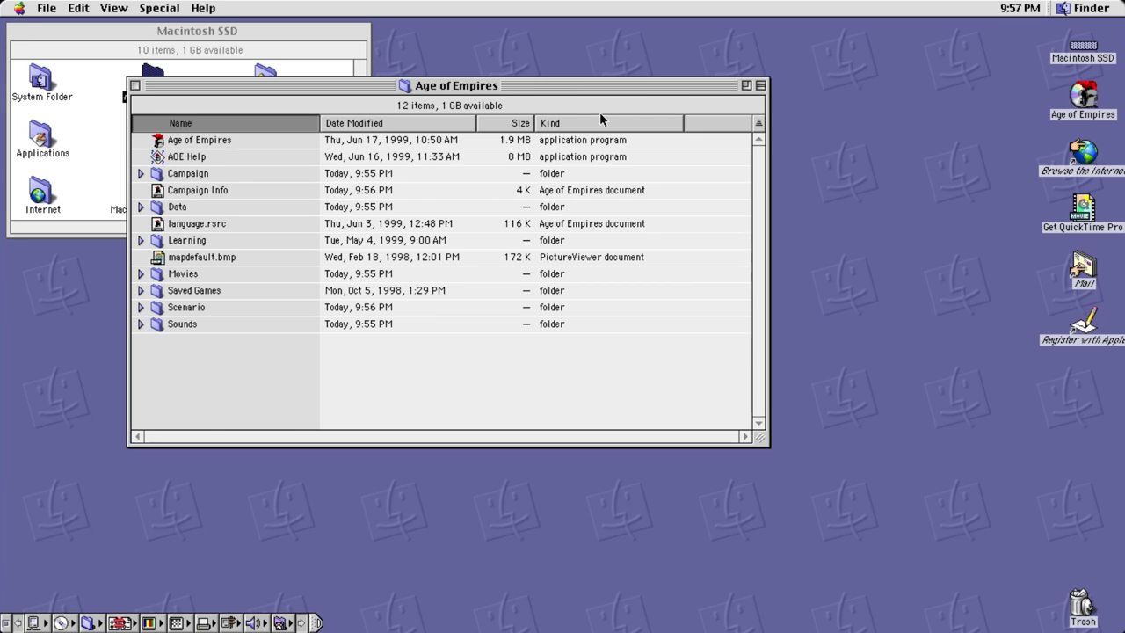
{"action": "left_click_drag", "start_coordinate": [678, 86], "coordinate": [899, 130]}
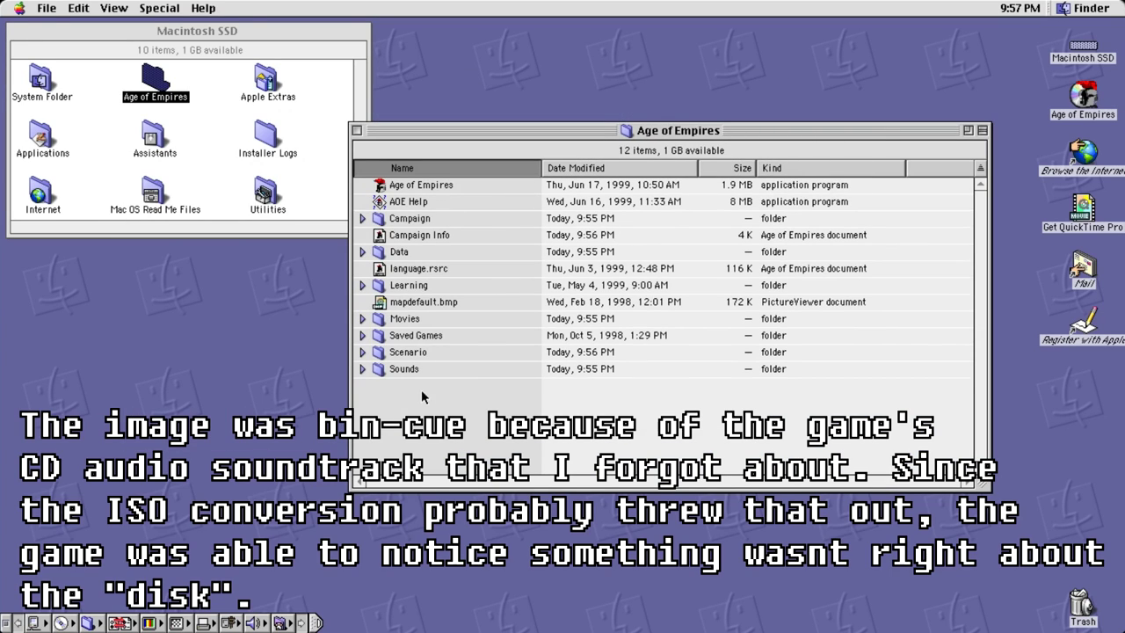
{"action": "left_click_drag", "start_coordinate": [539, 133], "coordinate": [594, 153]}
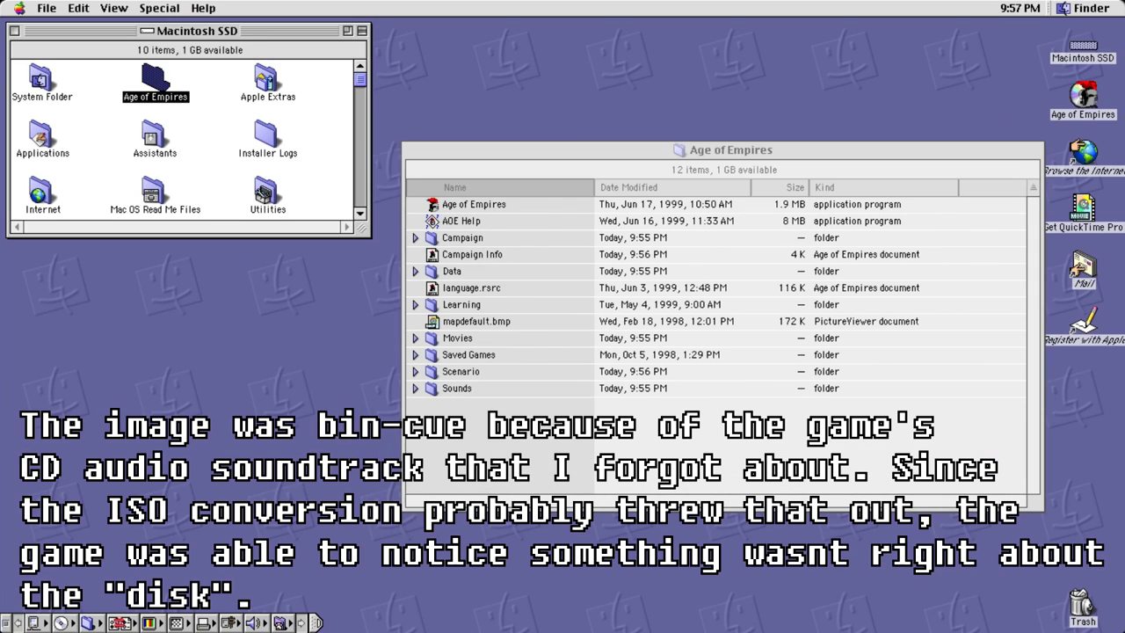
{"action": "left_click", "coordinate": [432, 209]}
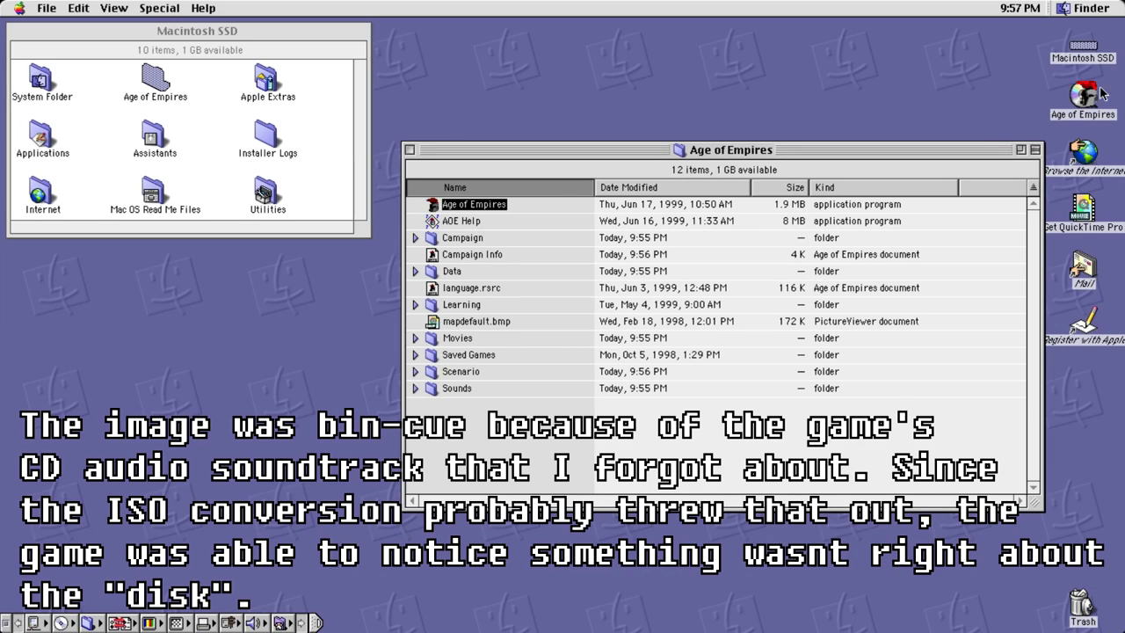
- Relaunch Age of Empires, retry starting a single player game and exit to the Finder
{"action": "double_click", "coordinate": [433, 207]}
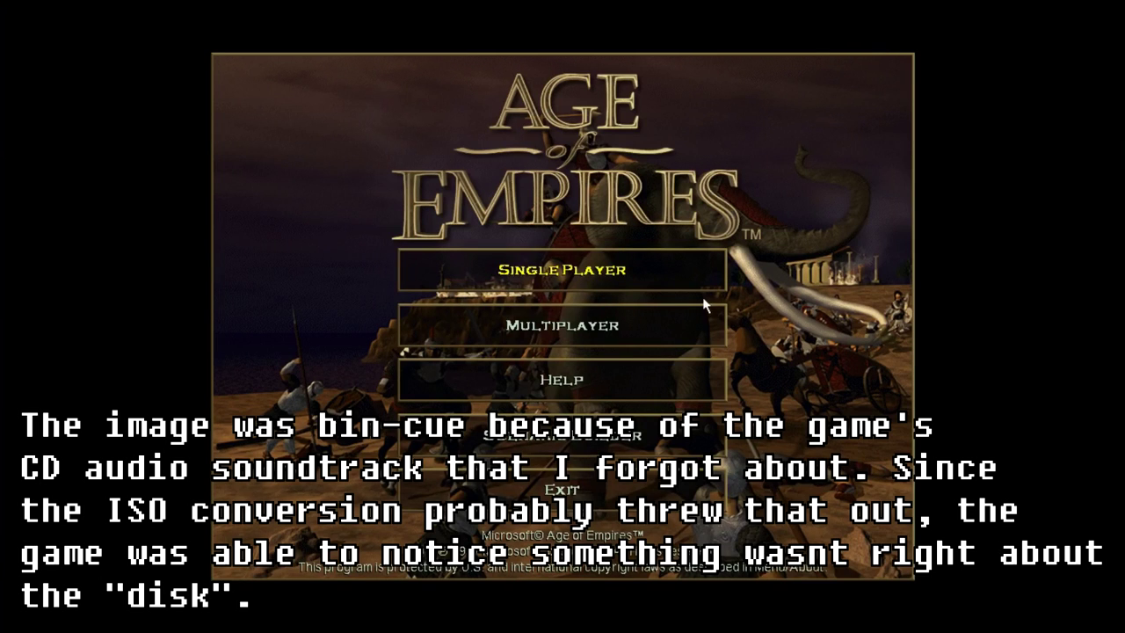
{"action": "left_click", "coordinate": [678, 275]}
{"action": "left_click", "coordinate": [578, 340]}
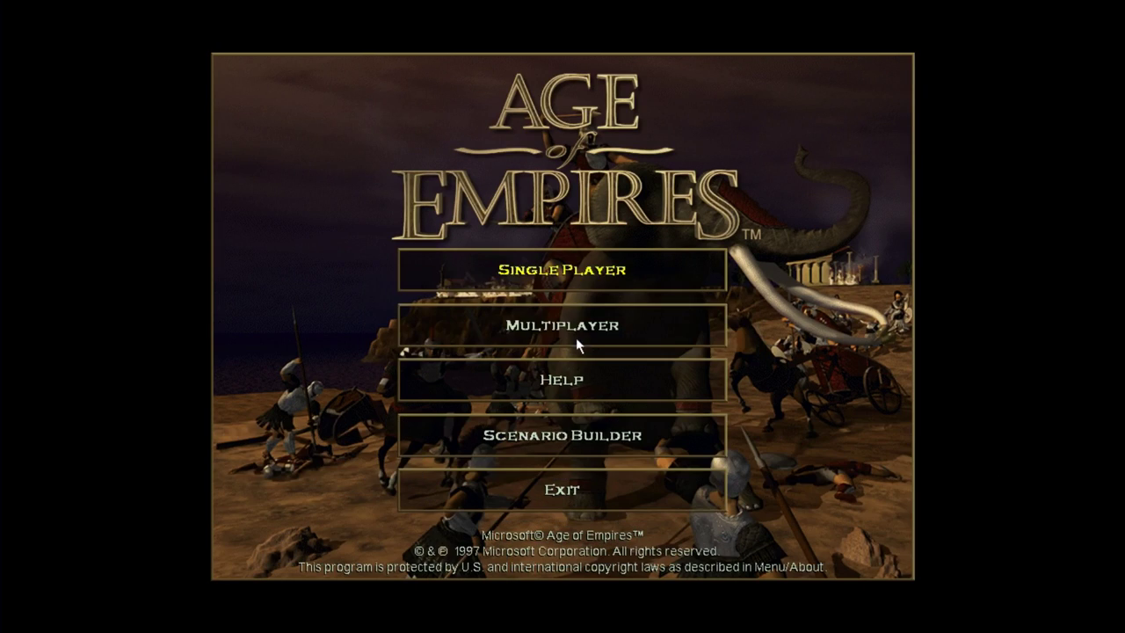
{"action": "left_click", "coordinate": [592, 489]}
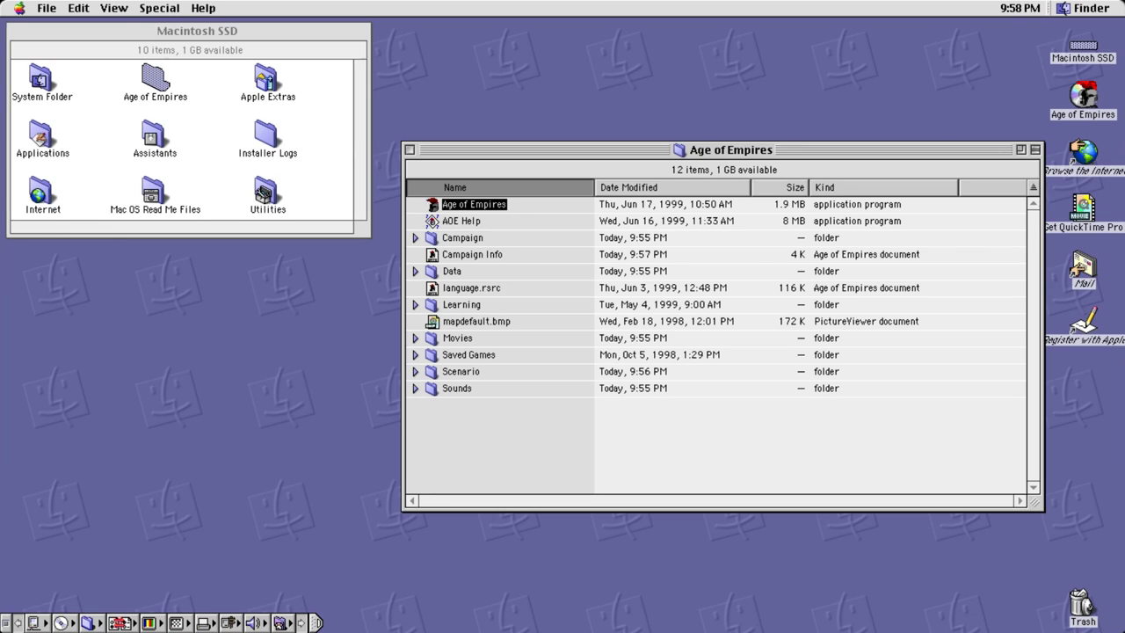
- Shut down the emulated Mac and launch SheepShaverGUI.exe from the SheepShaver folder
{"action": "left_click", "coordinate": [147, 11]}
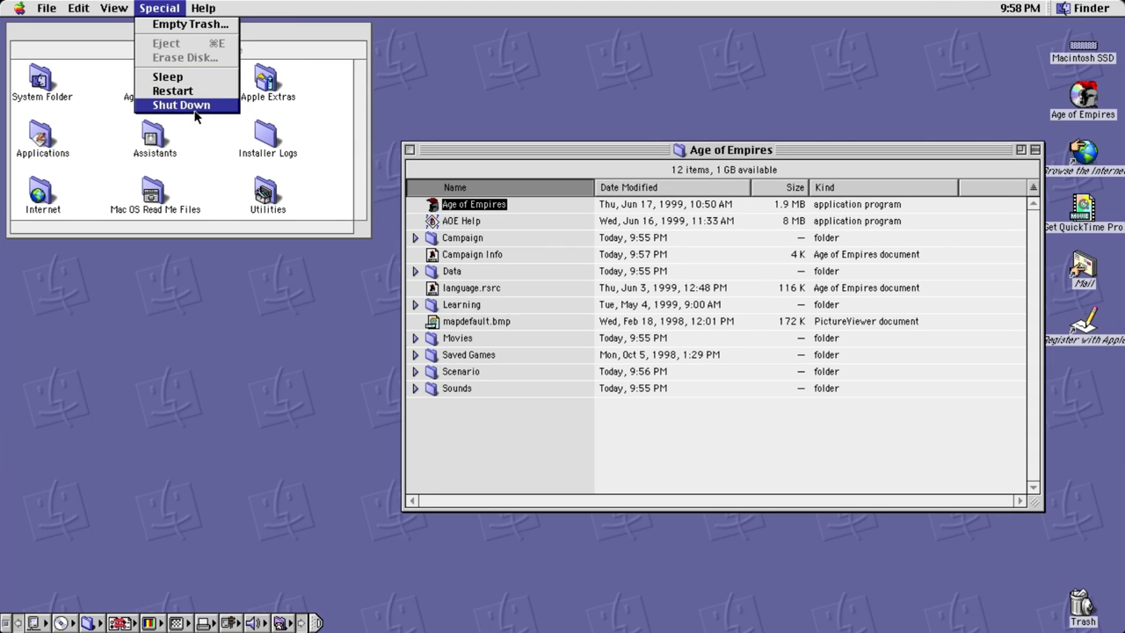
{"action": "left_click", "coordinate": [431, 103]}
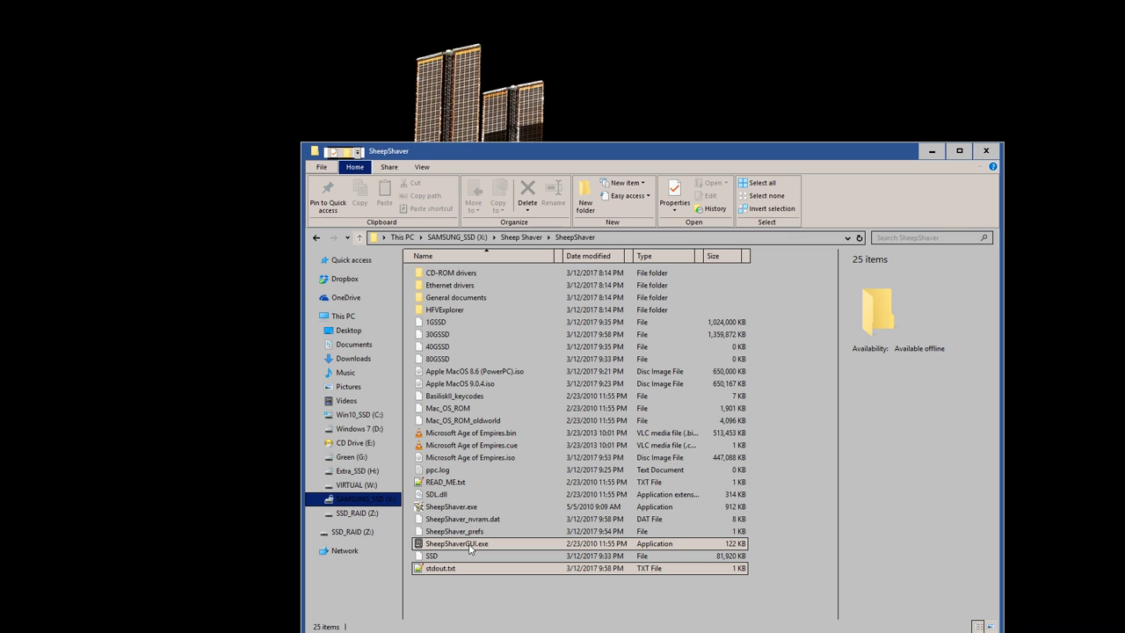
{"action": "double_click", "coordinate": [469, 545]}
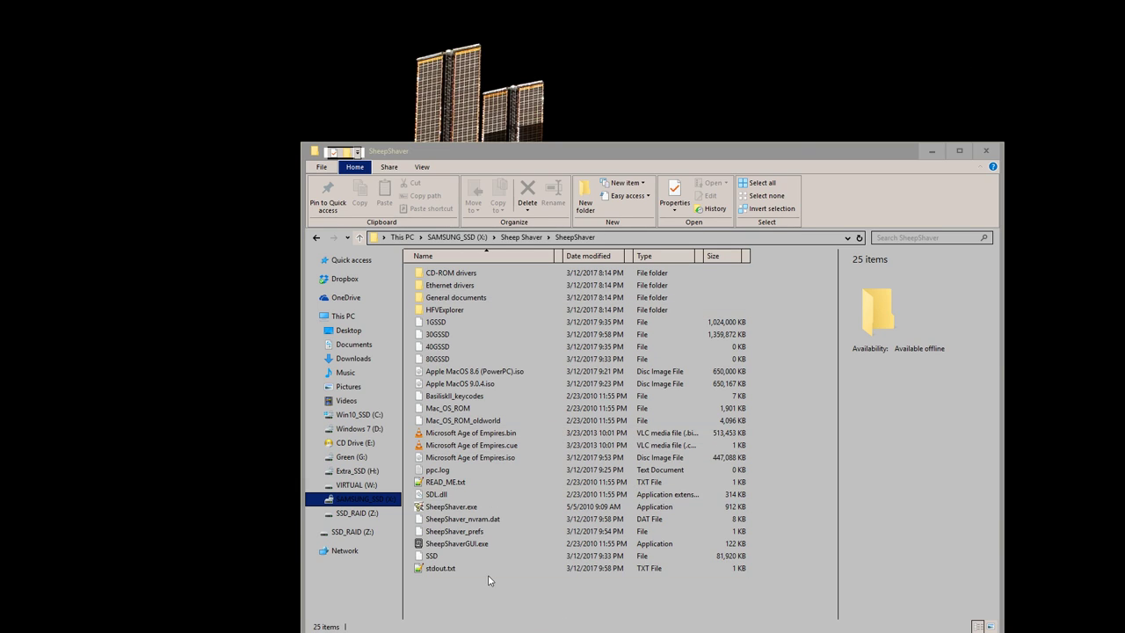
- Reopen the SheepShaver settings, move the window and set the CD-ROM drive to F:\
{"action": "double_click", "coordinate": [490, 545]}
{"action": "left_click_drag", "start_coordinate": [629, 182], "coordinate": [620, 320]}
{"action": "left_click", "coordinate": [750, 461]}
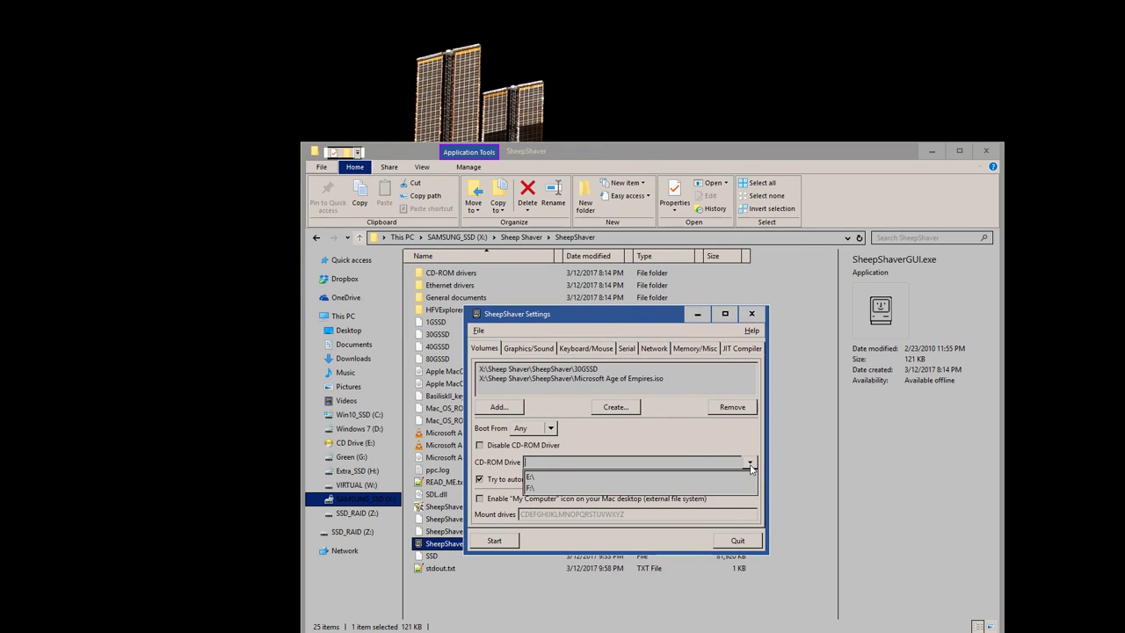
{"action": "left_click", "coordinate": [695, 487]}
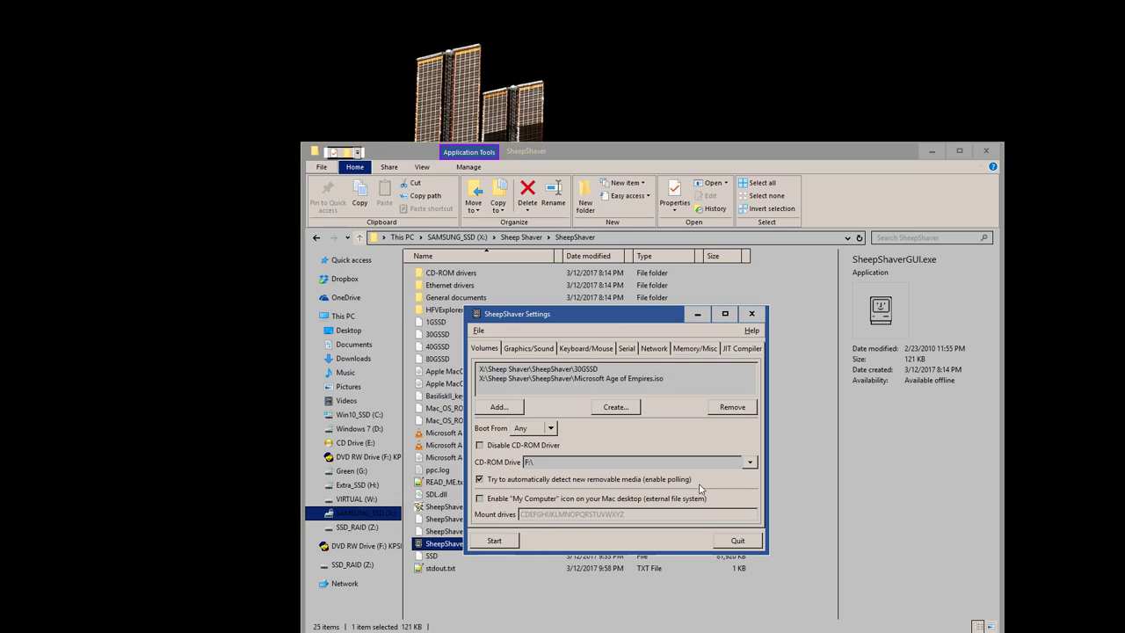
- Remove Microsoft Age of Empires.iso from the SheepShaver volumes and start the emulator
{"action": "left_click", "coordinate": [627, 378]}
{"action": "left_click", "coordinate": [732, 407]}
{"action": "left_click", "coordinate": [508, 540]}
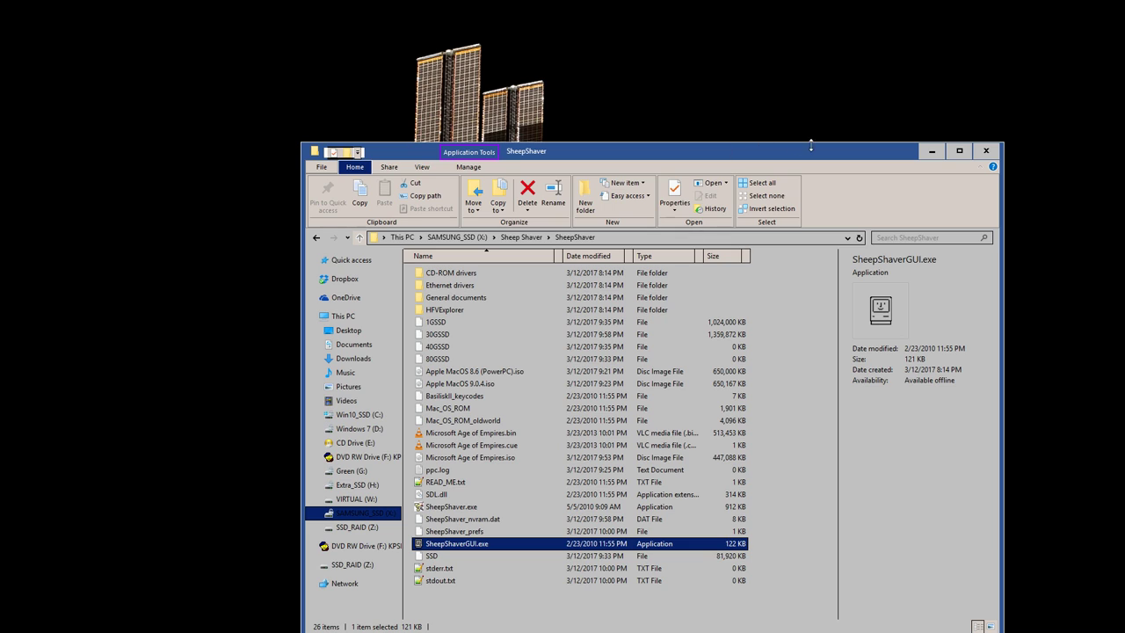
- Move the SheepShaver folder window aside and try to start the emulator again with the F:\ CD-ROM drive
{"action": "left_click_drag", "start_coordinate": [817, 151], "coordinate": [763, 156]}
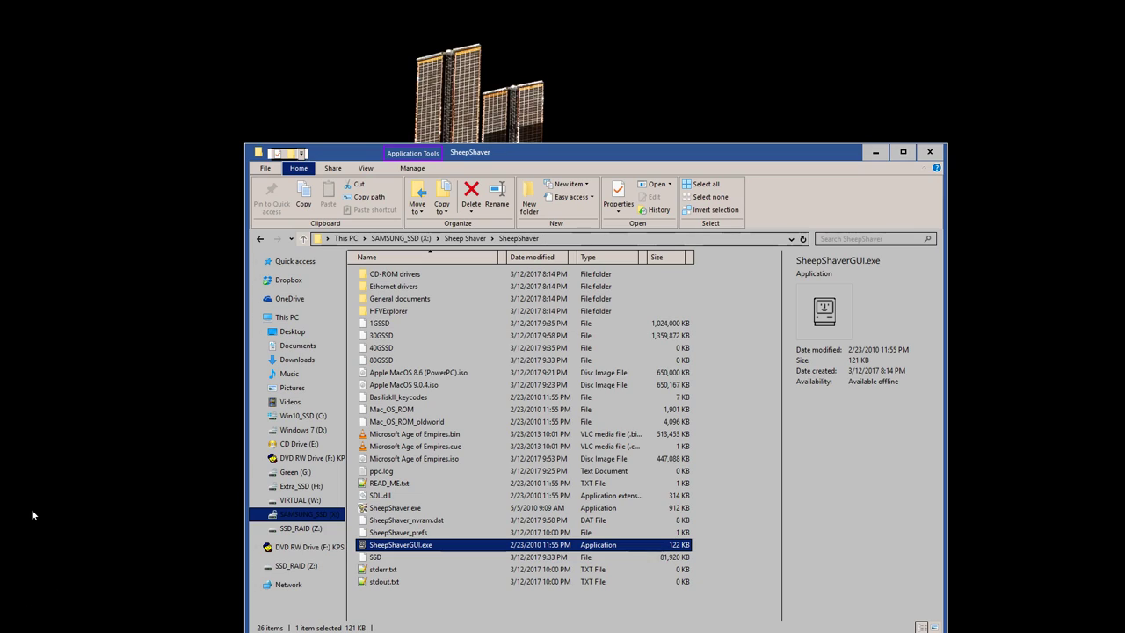
{"action": "left_click", "coordinate": [235, 459]}
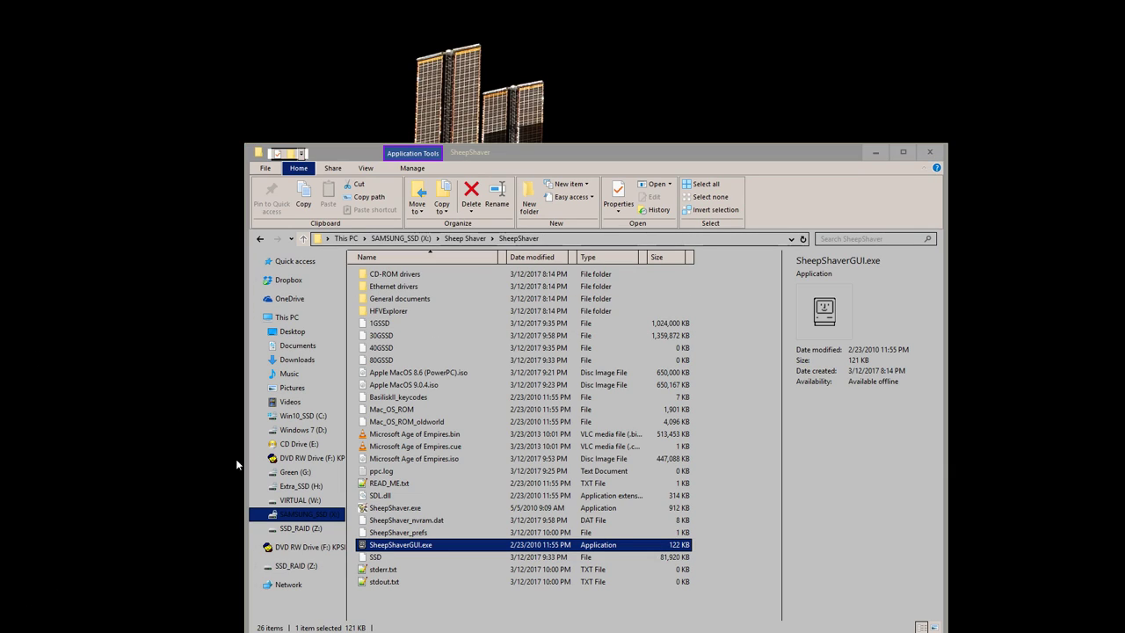
{"action": "double_click", "coordinate": [397, 547]}
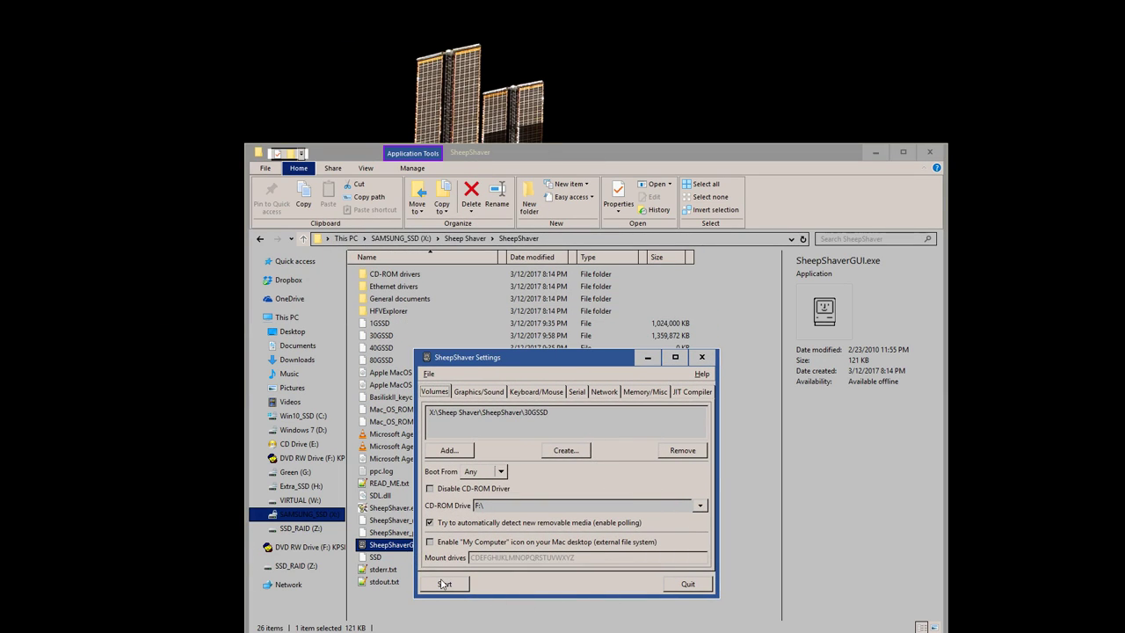
{"action": "left_click", "coordinate": [457, 589]}
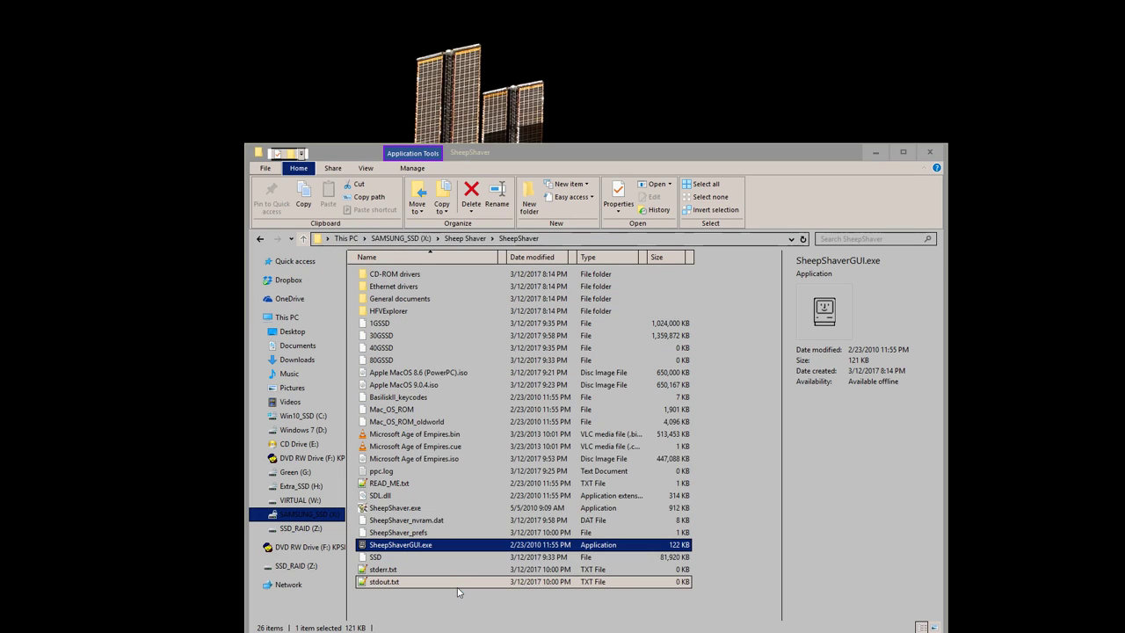
- Clear the CD-ROM drive entry in the SheepShaver settings, start Mac OS and move the emulator window over the folder window
{"action": "double_click", "coordinate": [392, 545]}
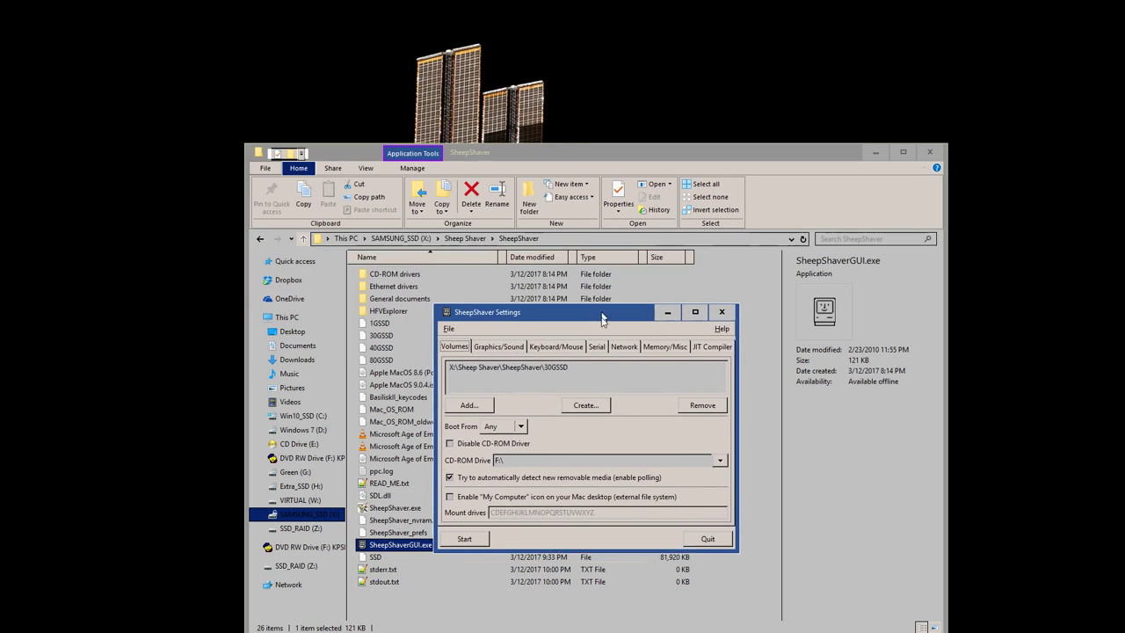
{"action": "left_click", "coordinate": [719, 467]}
{"action": "left_click", "coordinate": [598, 466]}
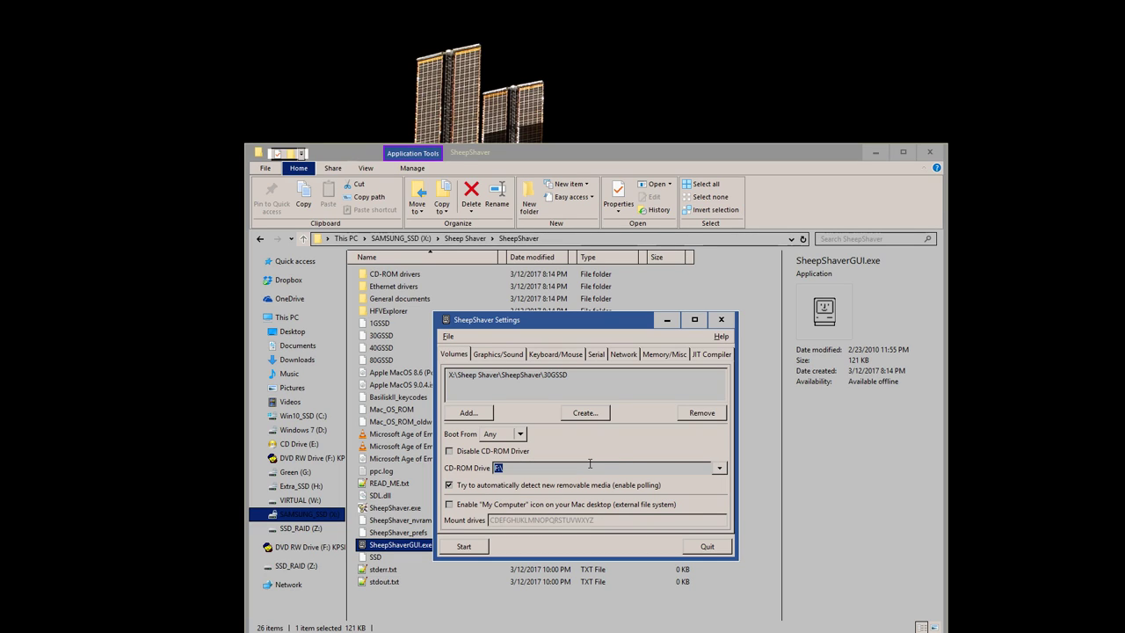
{"action": "left_click", "coordinate": [479, 548]}
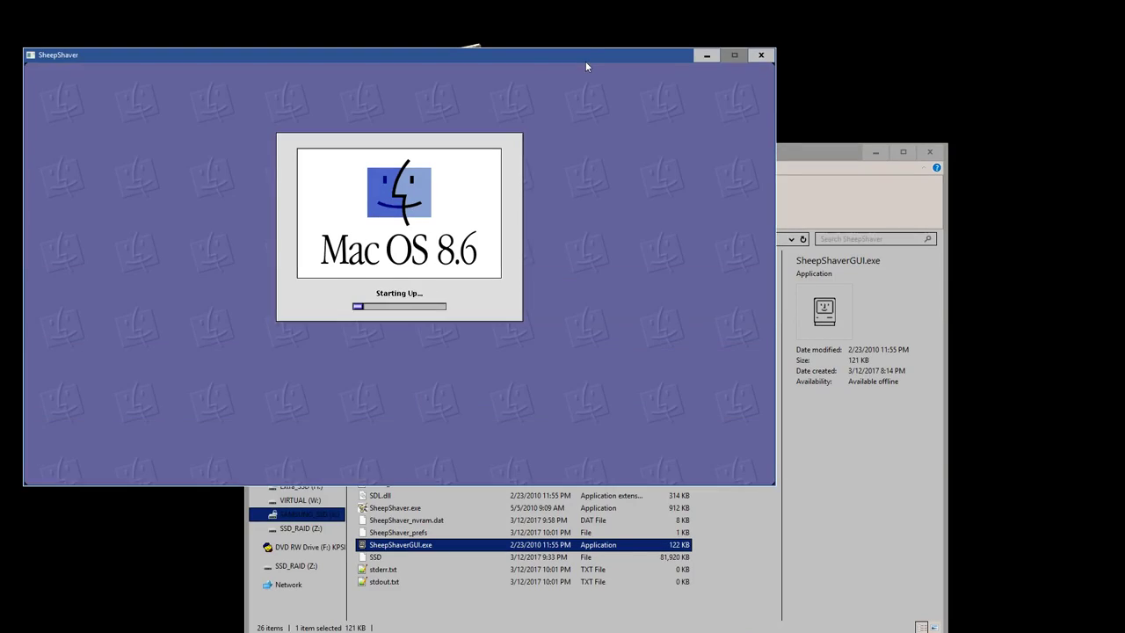
{"action": "left_click_drag", "start_coordinate": [585, 60], "coordinate": [774, 165]}
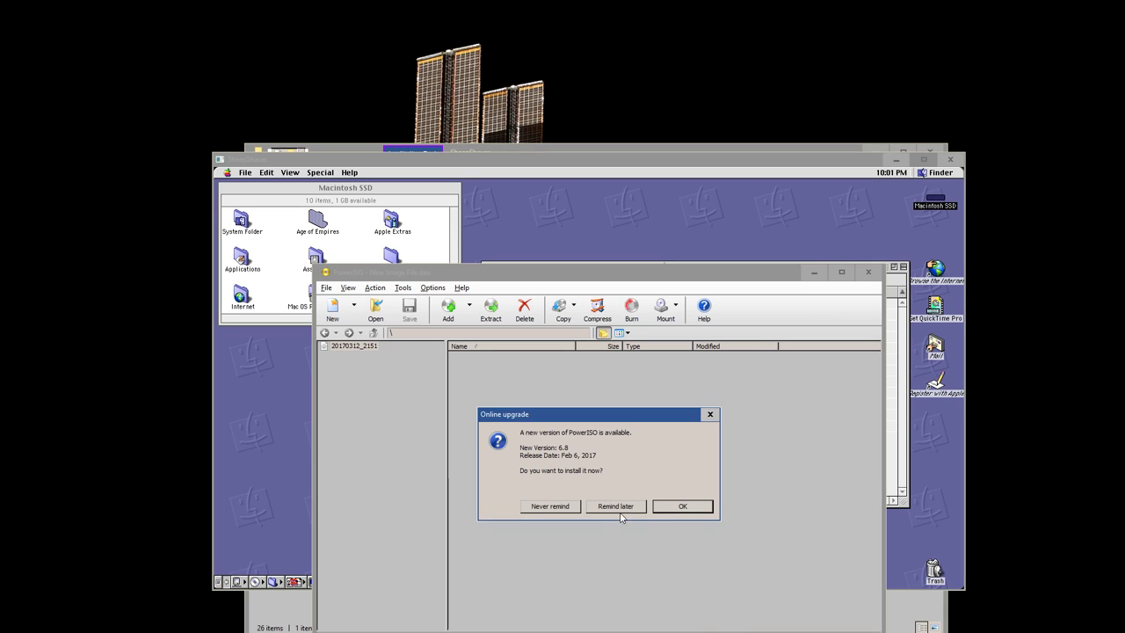
- Postpone the PowerISO upgrade and examine the .daa advanced properties for imaging drive F:, returning the destination format to .iso
{"action": "left_click", "coordinate": [606, 506]}
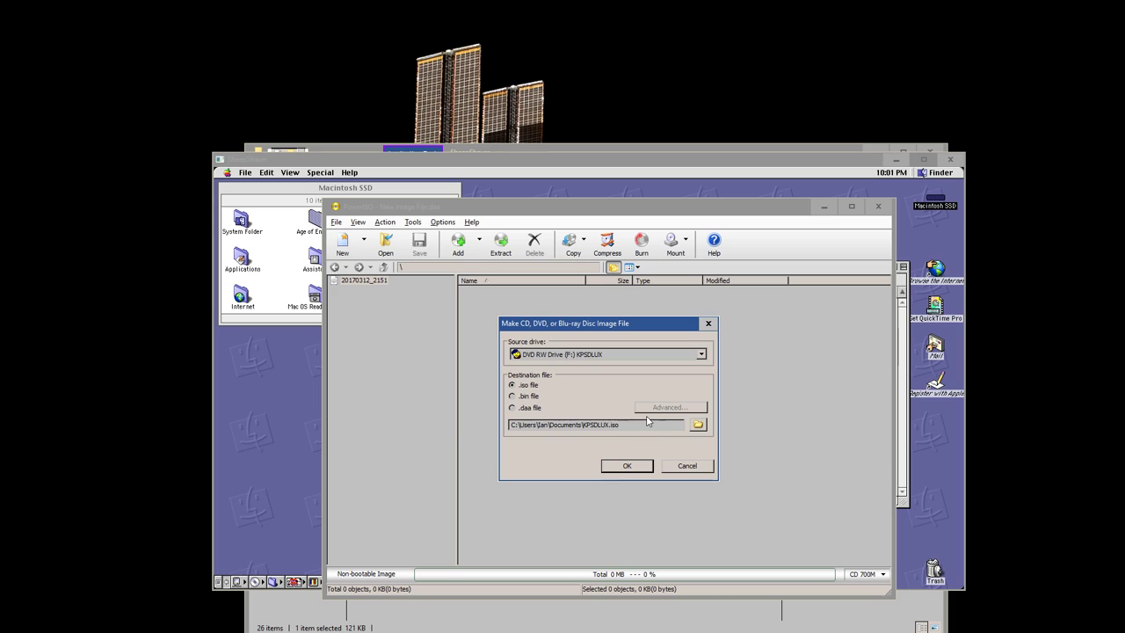
{"action": "left_click", "coordinate": [523, 407]}
{"action": "left_click", "coordinate": [671, 408]}
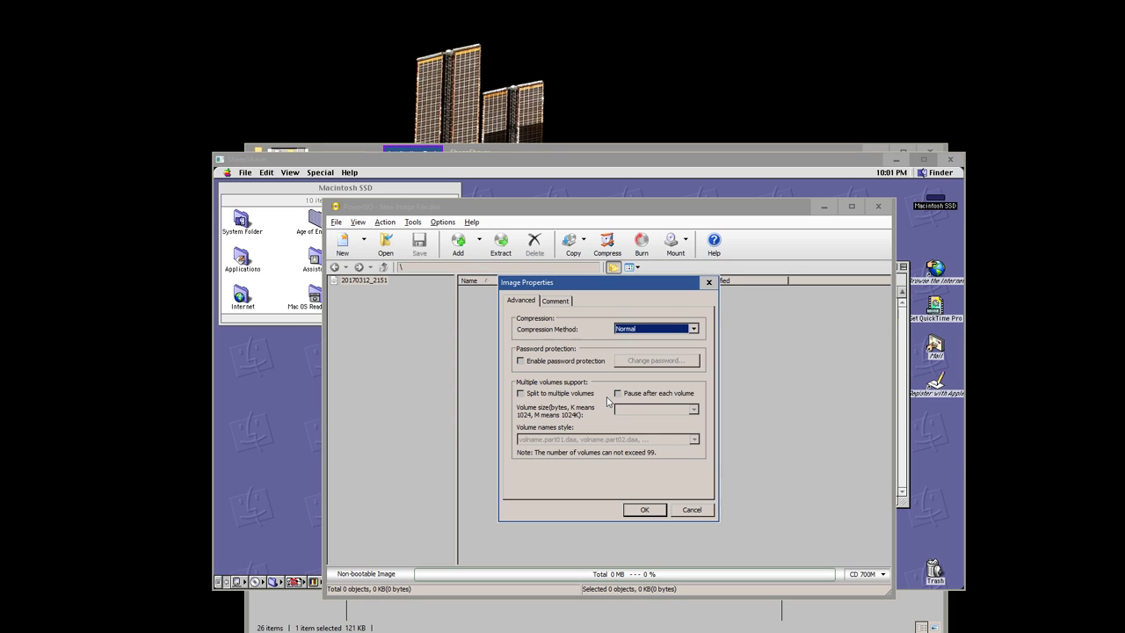
{"action": "key", "text": "Escape"}
{"action": "left_click", "coordinate": [513, 385]}
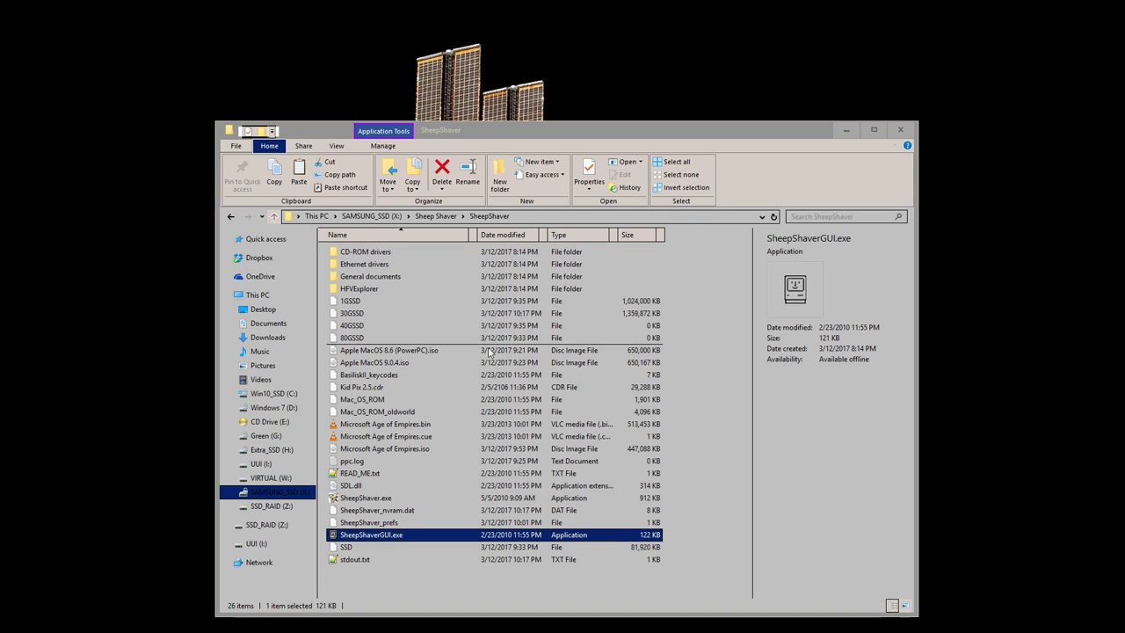
- Rename Kid Pix 2.5.cdr in the SheepShaver folder as Kid Pix 2.5.iso and accept the extension change
{"action": "left_click", "coordinate": [403, 582]}
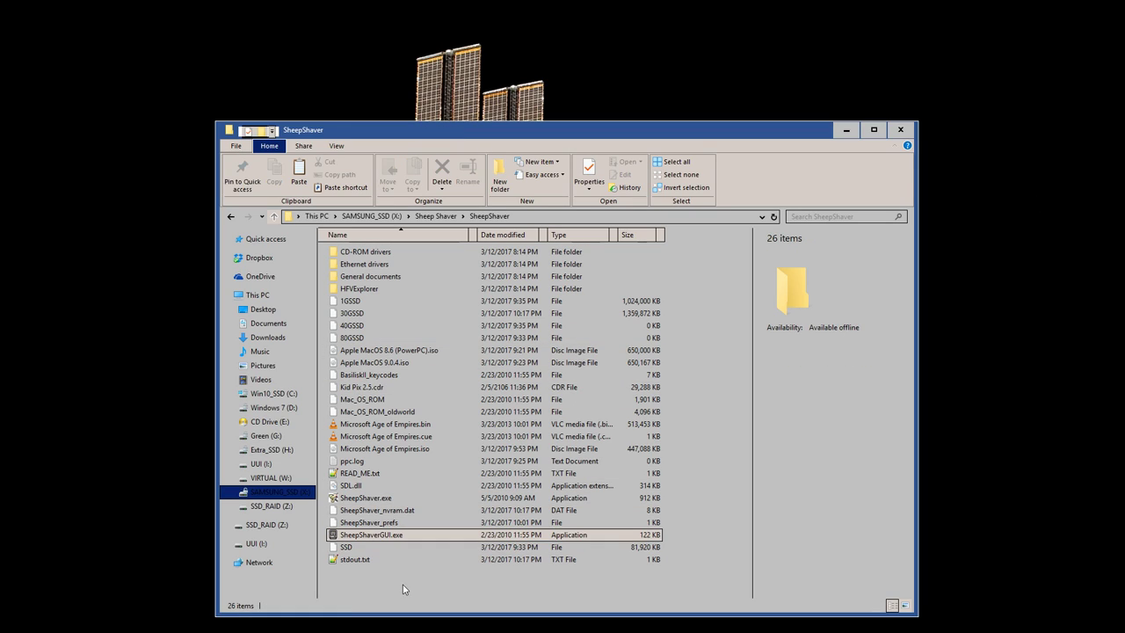
{"action": "key", "text": "k"}
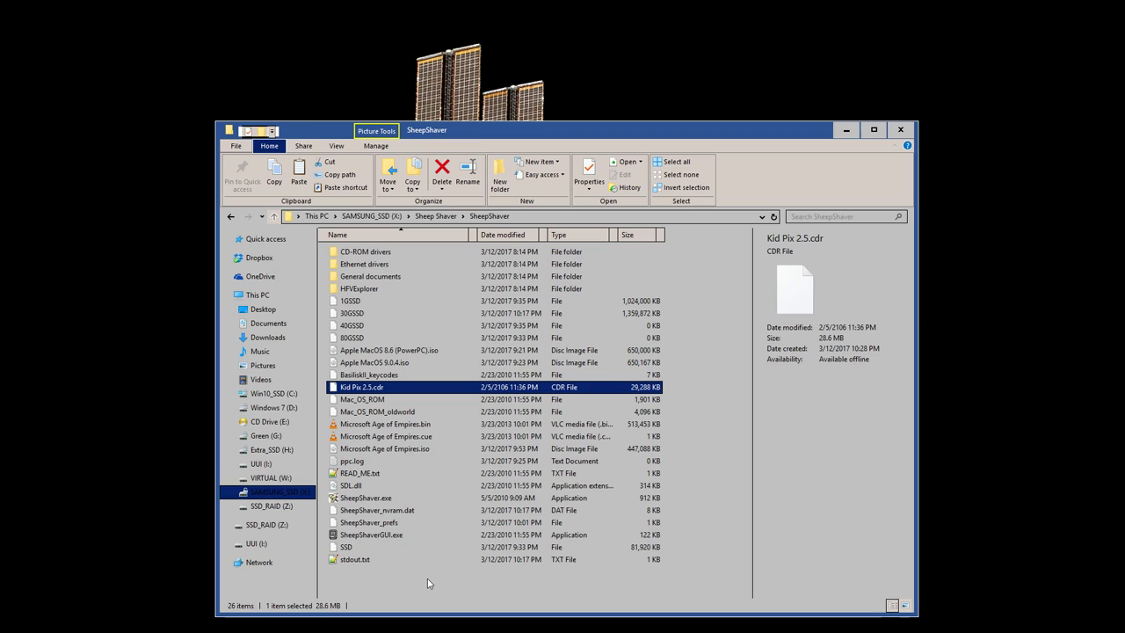
{"action": "left_click", "coordinate": [379, 392]}
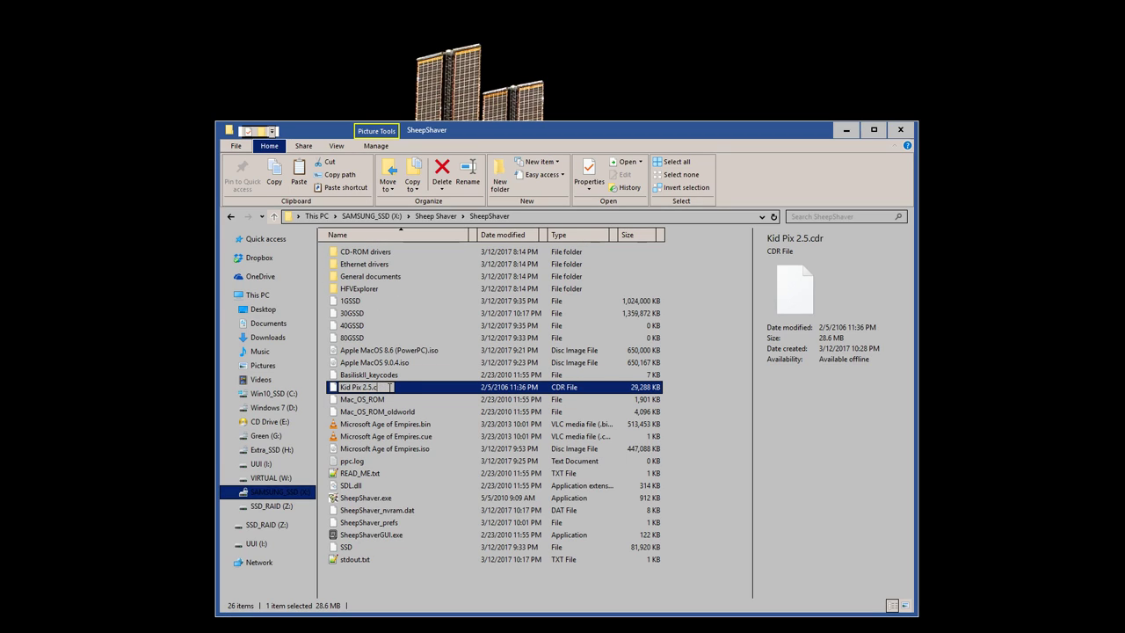
{"action": "type", "text": "iso"}
{"action": "key", "text": "Return"}
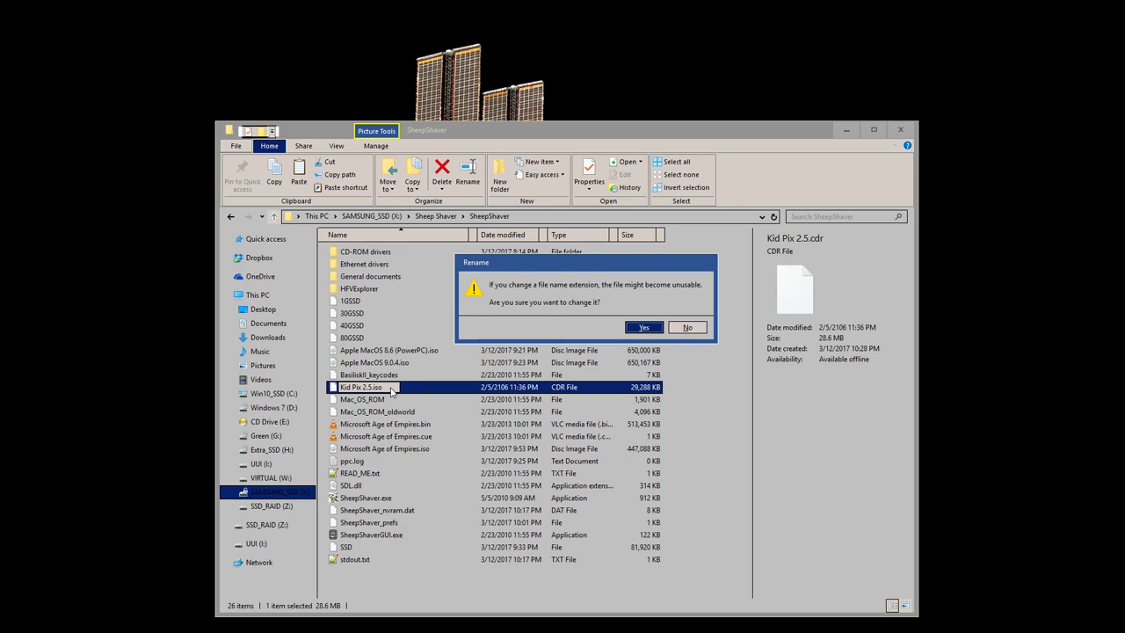
{"action": "key", "text": "Return"}
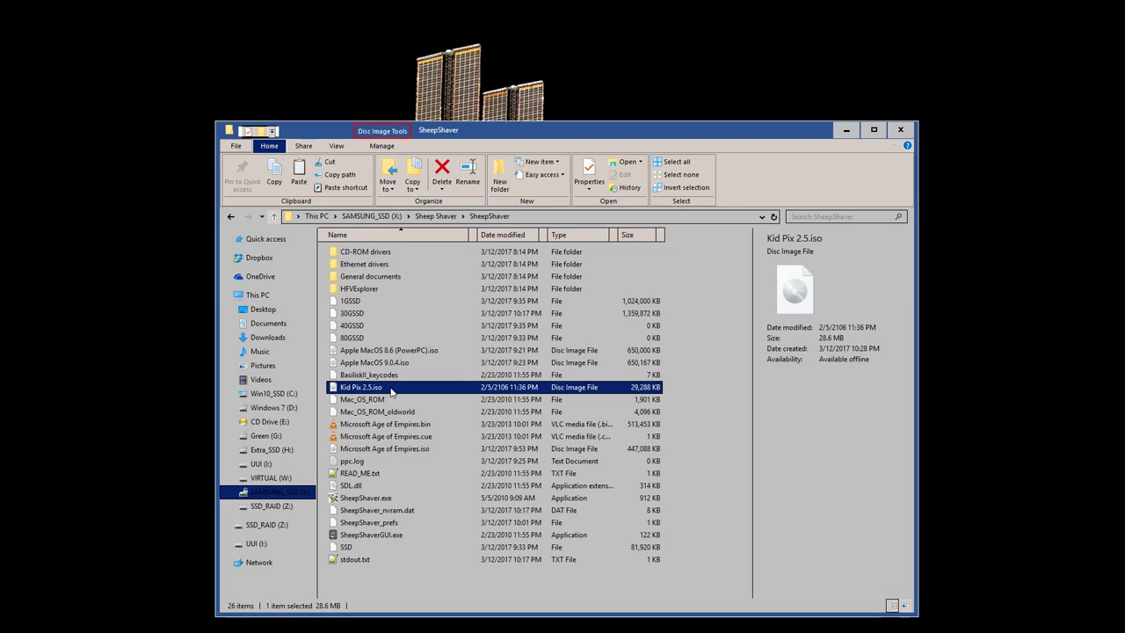
- Add Kid Pix 2.5.iso to the SheepShaver volumes and start the emulator
{"action": "double_click", "coordinate": [382, 537]}
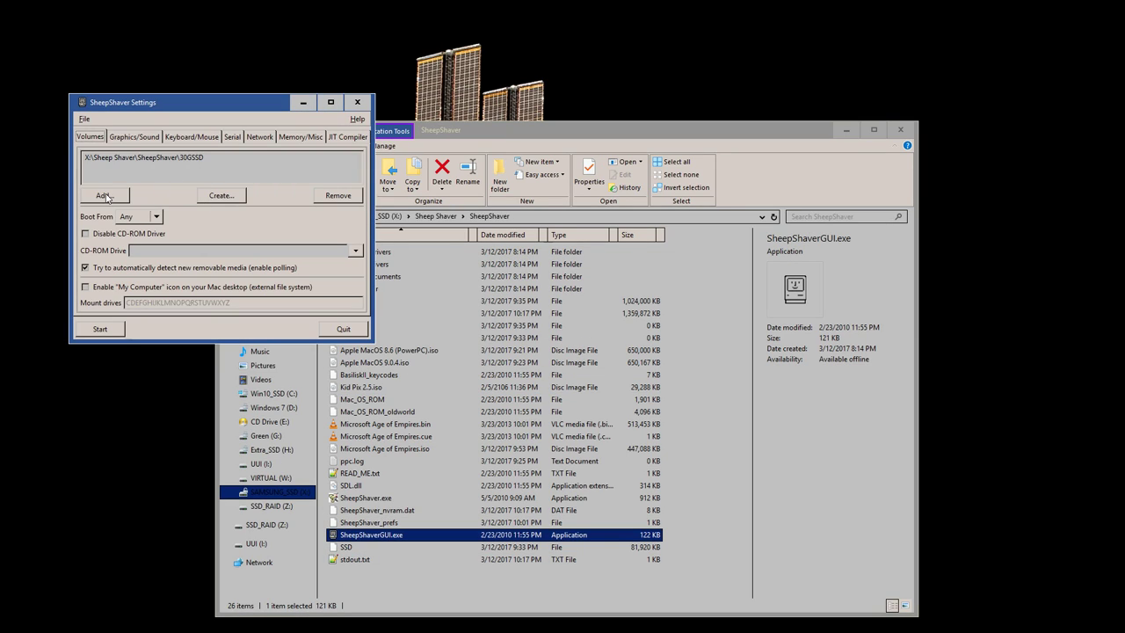
{"action": "left_click", "coordinate": [104, 196]}
{"action": "scroll", "coordinate": [82, 53], "scroll_direction": "down", "scroll_amount": 4}
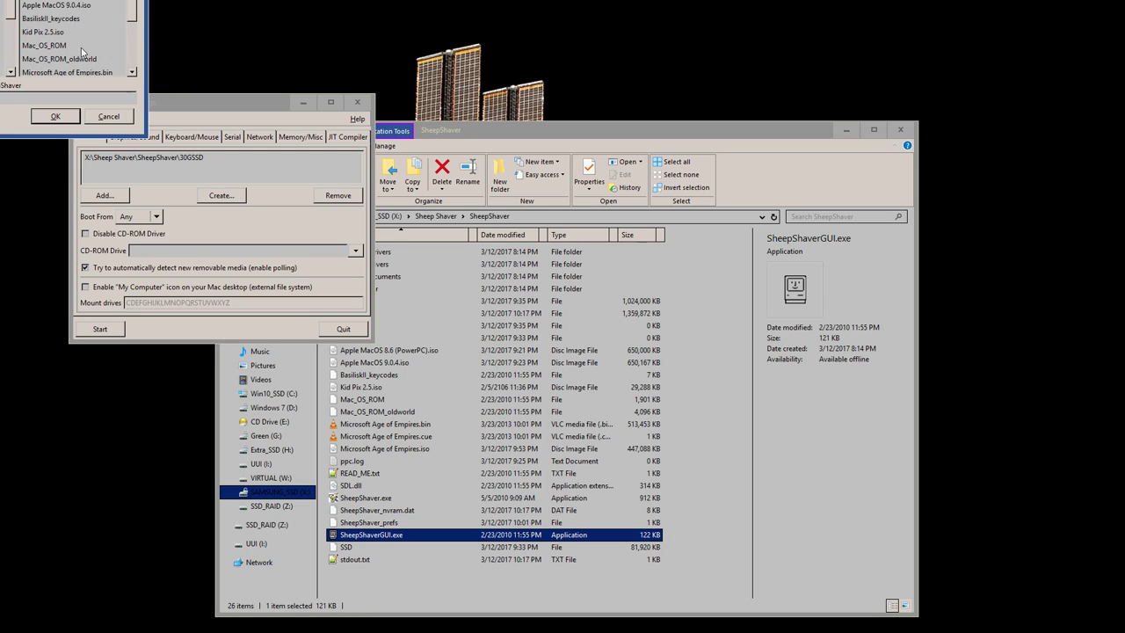
{"action": "left_click", "coordinate": [63, 33]}
{"action": "left_click", "coordinate": [55, 118]}
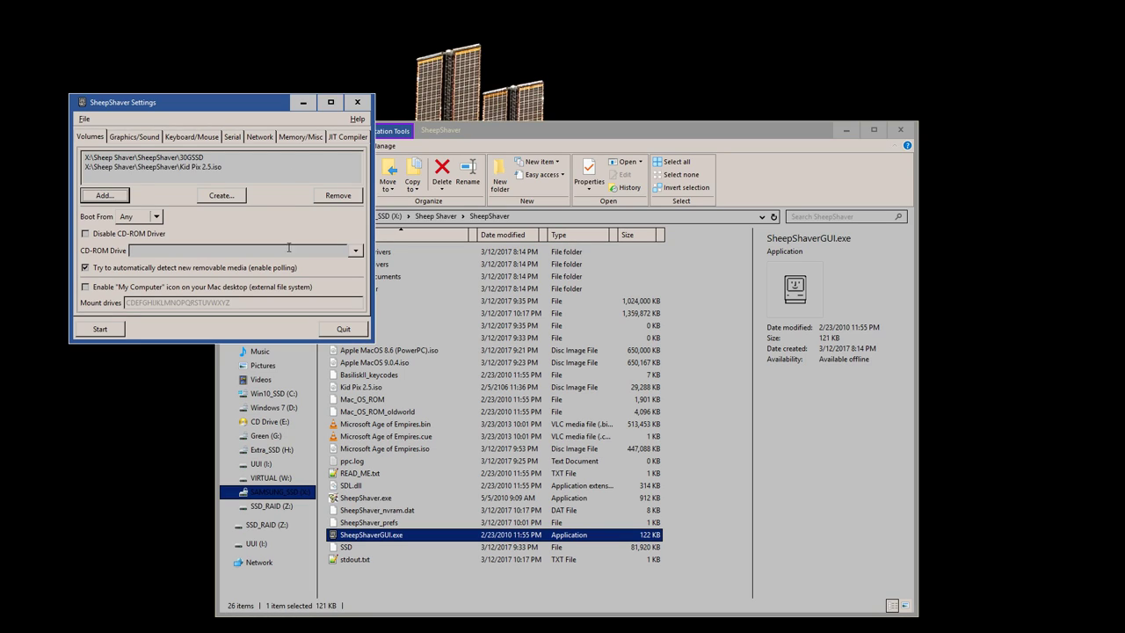
{"action": "left_click", "coordinate": [111, 328]}
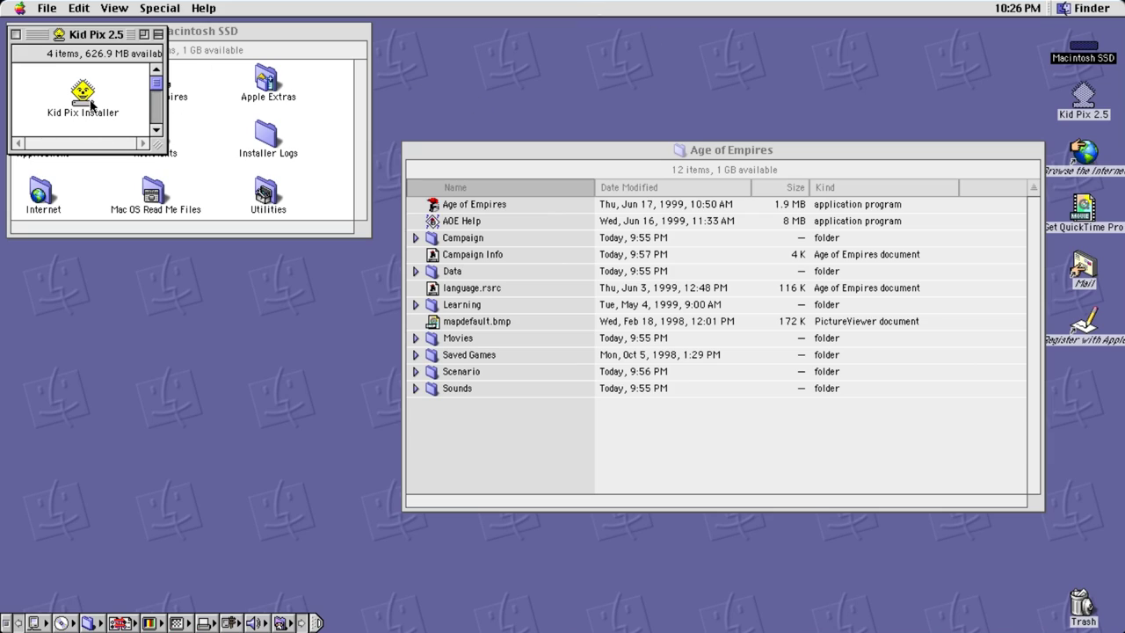
- Run the Kid Pix Installer and install Kid Pix on the Macintosh SSD disk
{"action": "left_click", "coordinate": [83, 97]}
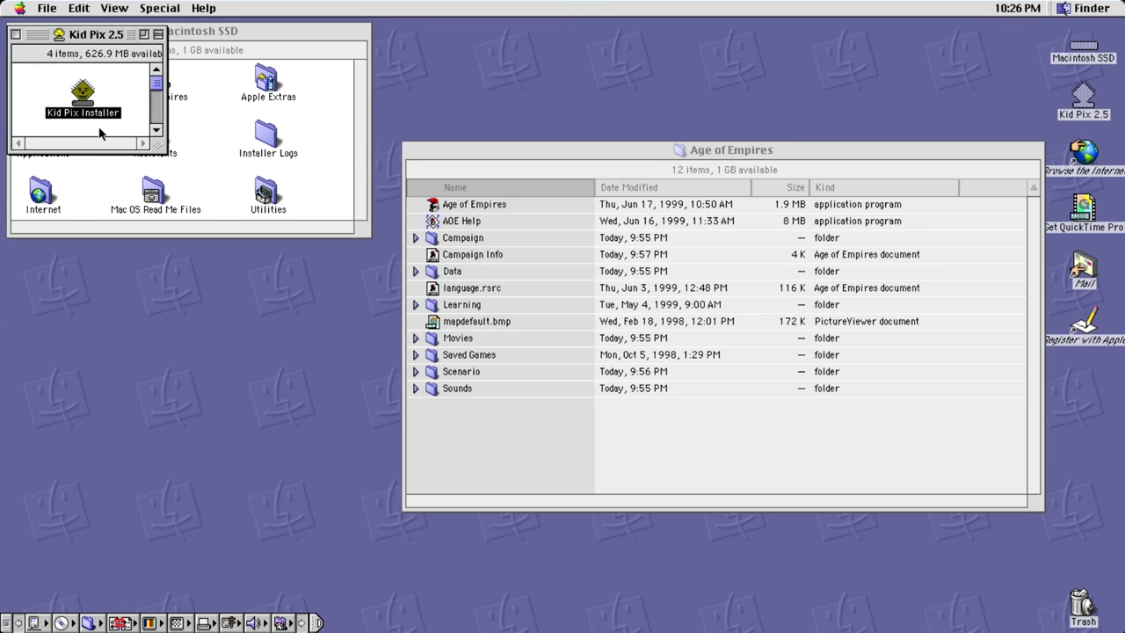
{"action": "left_click", "coordinate": [109, 99]}
{"action": "double_click", "coordinate": [83, 101]}
{"action": "left_click", "coordinate": [519, 431]}
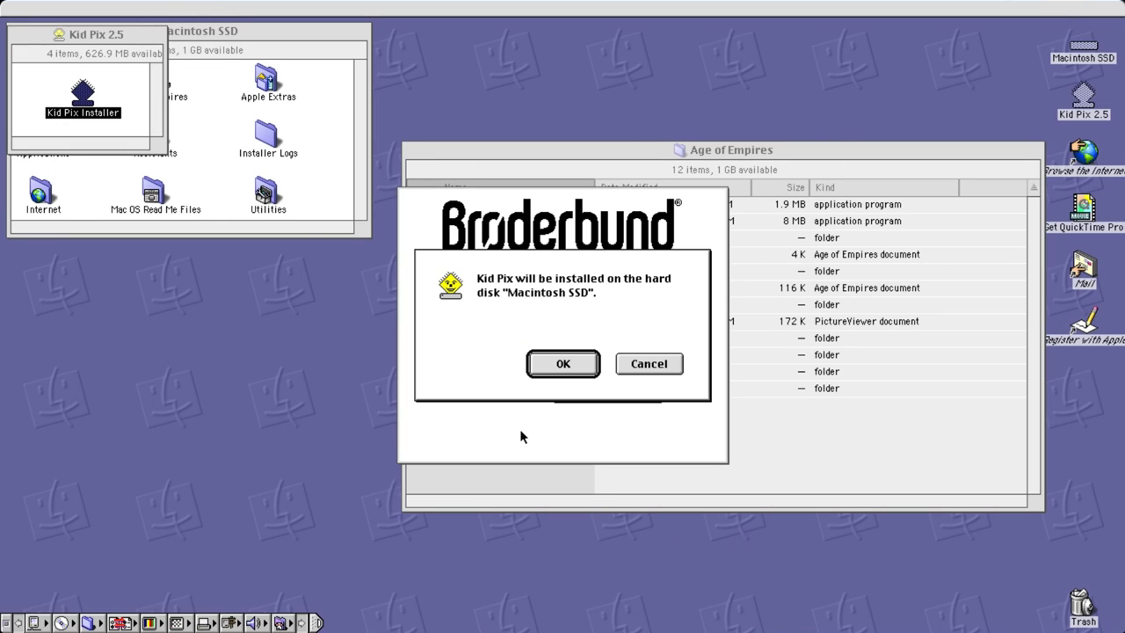
{"action": "left_click", "coordinate": [564, 365]}
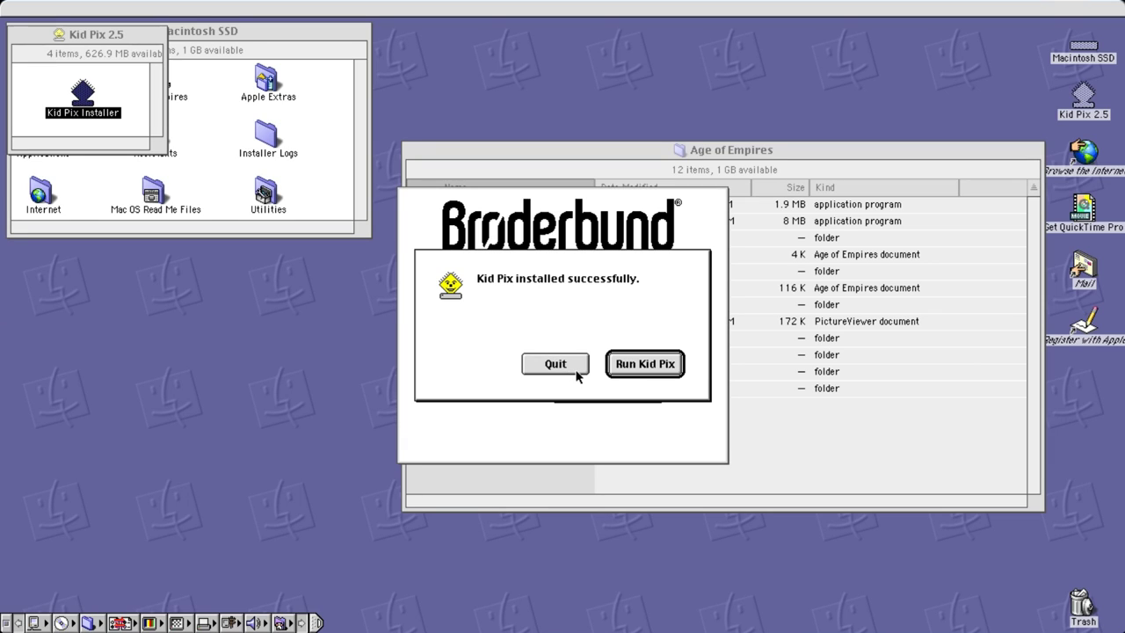
- Run Kid Pix from the installer and scribble thin black pencil lines across the canvas
{"action": "left_click", "coordinate": [644, 362]}
{"action": "mouse_move", "coordinate": [517, 231]}
{"action": "left_mouse_down"}
{"action": "mouse_move", "coordinate": [550, 251]}
{"action": "mouse_move", "coordinate": [703, 190]}
{"action": "mouse_move", "coordinate": [457, 199]}
{"action": "left_mouse_up"}
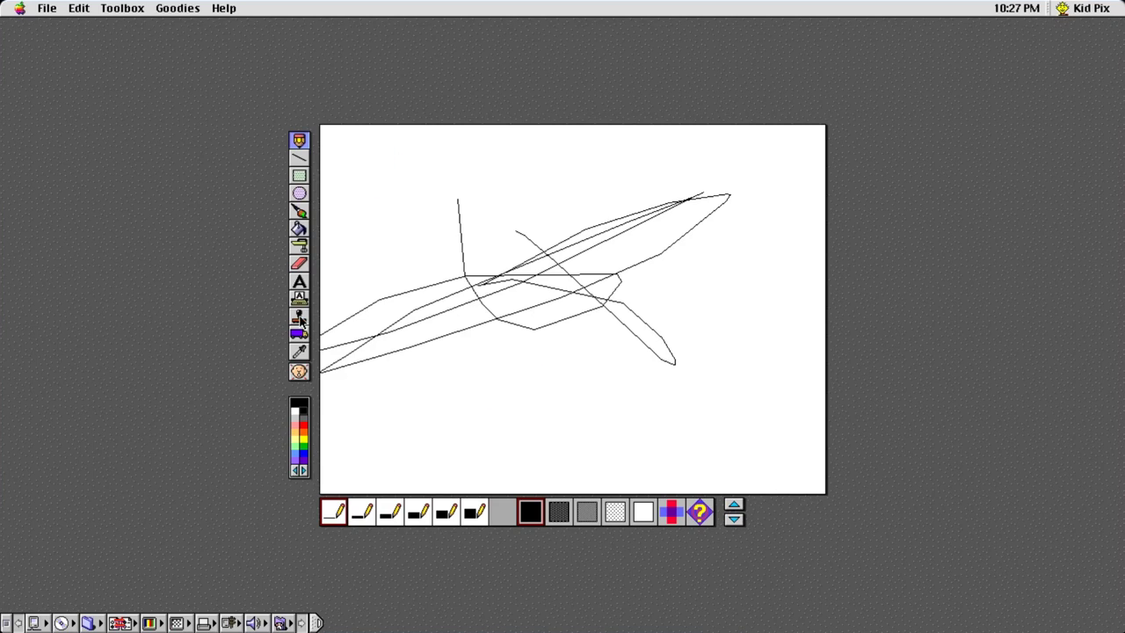
- Splatter black dots over the canvas with the paintbrush tool and try its white-circle brush option on the lower part
{"action": "left_click", "coordinate": [298, 215]}
{"action": "mouse_move", "coordinate": [481, 200]}
{"action": "left_mouse_down"}
{"action": "mouse_move", "coordinate": [658, 185]}
{"action": "mouse_move", "coordinate": [716, 319]}
{"action": "mouse_move", "coordinate": [467, 396]}
{"action": "mouse_move", "coordinate": [530, 433]}
{"action": "mouse_move", "coordinate": [618, 357]}
{"action": "left_mouse_up"}
{"action": "left_click", "coordinate": [530, 511]}
{"action": "left_click", "coordinate": [532, 429]}
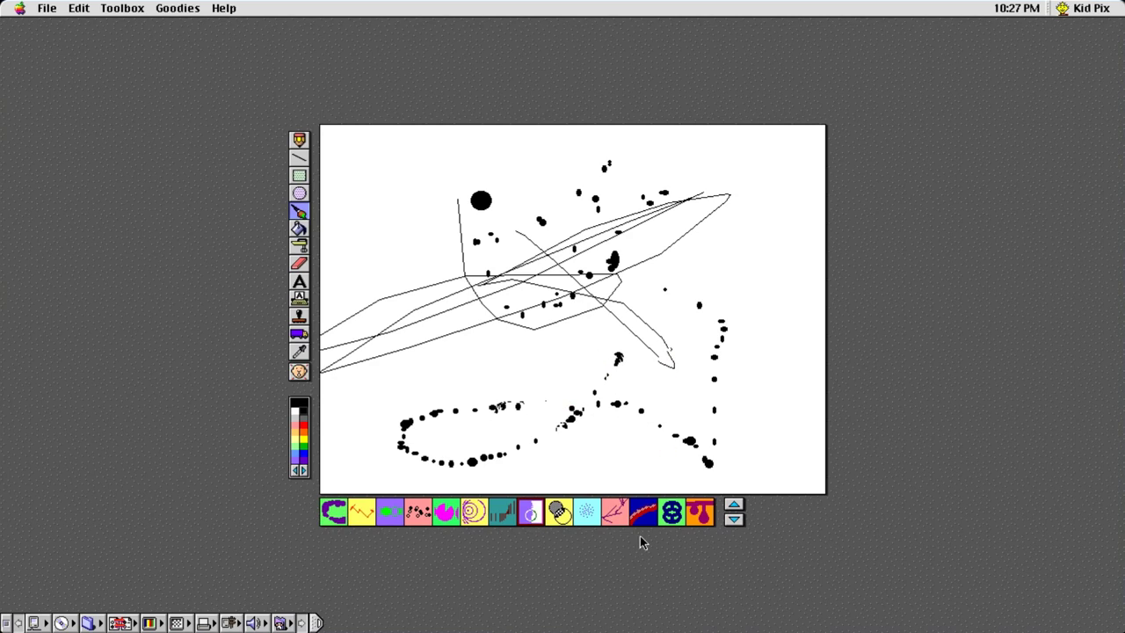
- Draw one stroke each with the branching and linked-loops brush options around the middle of the canvas
{"action": "left_click", "coordinate": [615, 512]}
{"action": "mouse_move", "coordinate": [583, 404]}
{"action": "left_mouse_down"}
{"action": "mouse_move", "coordinate": [725, 260]}
{"action": "mouse_move", "coordinate": [544, 363]}
{"action": "mouse_move", "coordinate": [562, 334]}
{"action": "left_mouse_up"}
{"action": "left_click", "coordinate": [672, 511]}
{"action": "mouse_move", "coordinate": [576, 490]}
{"action": "left_mouse_down"}
{"action": "mouse_move", "coordinate": [738, 356]}
{"action": "mouse_move", "coordinate": [492, 378]}
{"action": "mouse_move", "coordinate": [527, 307]}
{"action": "left_mouse_up"}
- Draw a trail of black pie shapes across the canvas and leaf through the brush option sets
{"action": "left_click", "coordinate": [473, 511]}
{"action": "left_click", "coordinate": [445, 511]}
{"action": "mouse_move", "coordinate": [347, 189]}
{"action": "left_mouse_down"}
{"action": "mouse_move", "coordinate": [468, 141]}
{"action": "mouse_move", "coordinate": [668, 298]}
{"action": "mouse_move", "coordinate": [774, 220]}
{"action": "left_mouse_up"}
{"action": "left_click", "coordinate": [733, 518]}
{"action": "left_click", "coordinate": [734, 506]}
- Spray five clusters of fine dots over the right half of the canvas with the dot-cloud brush option
{"action": "left_click", "coordinate": [587, 511]}
{"action": "left_click", "coordinate": [659, 391]}
{"action": "left_click", "coordinate": [748, 334]}
{"action": "left_click", "coordinate": [646, 342]}
{"action": "left_click", "coordinate": [739, 264]}
{"action": "left_click", "coordinate": [788, 304]}
- Draw freehand strokes across the middle of the canvas with the concentric-circles and zigzag brush options
{"action": "left_click", "coordinate": [472, 511]}
{"action": "mouse_move", "coordinate": [491, 299]}
{"action": "left_mouse_down"}
{"action": "mouse_move", "coordinate": [391, 250]}
{"action": "mouse_move", "coordinate": [405, 325]}
{"action": "mouse_move", "coordinate": [506, 210]}
{"action": "mouse_move", "coordinate": [431, 378]}
{"action": "mouse_move", "coordinate": [431, 421]}
{"action": "mouse_move", "coordinate": [457, 465]}
{"action": "mouse_move", "coordinate": [672, 426]}
{"action": "left_mouse_up"}
{"action": "left_click", "coordinate": [418, 511]}
{"action": "left_click", "coordinate": [360, 512]}
{"action": "mouse_move", "coordinate": [386, 361]}
{"action": "left_mouse_down"}
{"action": "mouse_move", "coordinate": [342, 413]}
{"action": "mouse_move", "coordinate": [769, 328]}
{"action": "mouse_move", "coordinate": [644, 369]}
{"action": "left_mouse_up"}
- Draw a stroke with the first brush option at the canvas's lower left and a white-circle brush stroke on its right
{"action": "left_click", "coordinate": [333, 511]}
{"action": "mouse_move", "coordinate": [376, 443]}
{"action": "left_mouse_down"}
{"action": "mouse_move", "coordinate": [336, 343]}
{"action": "mouse_move", "coordinate": [355, 475]}
{"action": "left_mouse_up"}
{"action": "left_click", "coordinate": [530, 512]}
{"action": "mouse_move", "coordinate": [682, 424]}
{"action": "left_mouse_down"}
{"action": "mouse_move", "coordinate": [745, 225]}
{"action": "mouse_move", "coordinate": [700, 285]}
{"action": "left_mouse_up"}
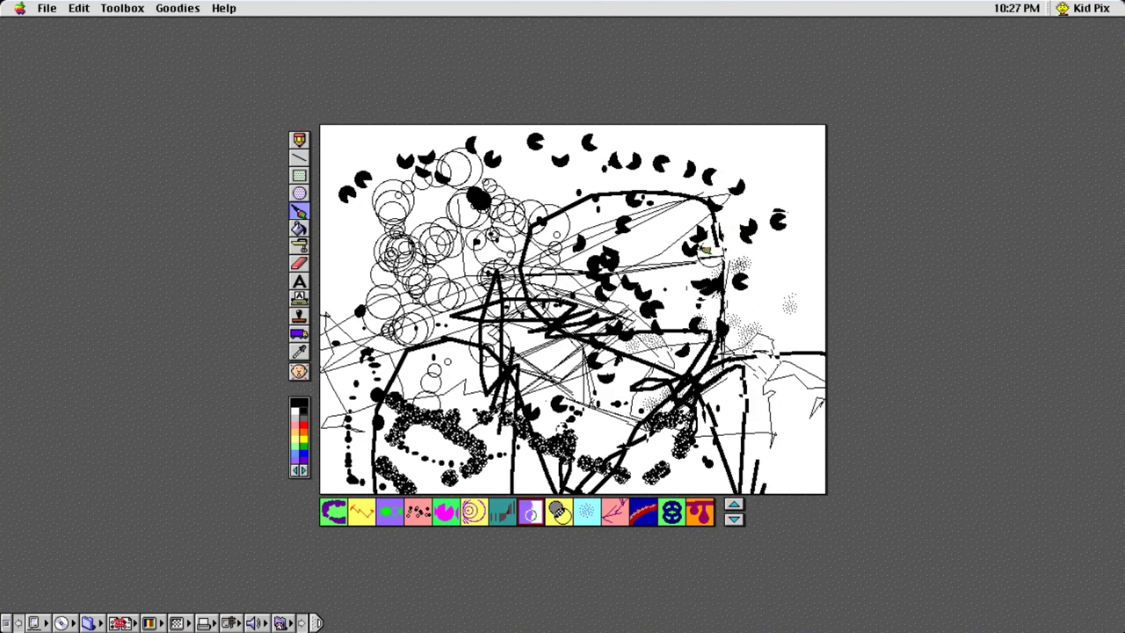
- Draw freehand strokes over the canvas's right half with the shaded-tube and speckled brush options and scribble thick zigzag lines there
{"action": "left_click", "coordinate": [615, 512]}
{"action": "mouse_move", "coordinate": [682, 415]}
{"action": "left_mouse_down"}
{"action": "mouse_move", "coordinate": [793, 223]}
{"action": "mouse_move", "coordinate": [753, 176]}
{"action": "mouse_move", "coordinate": [703, 238]}
{"action": "mouse_move", "coordinate": [763, 239]}
{"action": "left_mouse_up"}
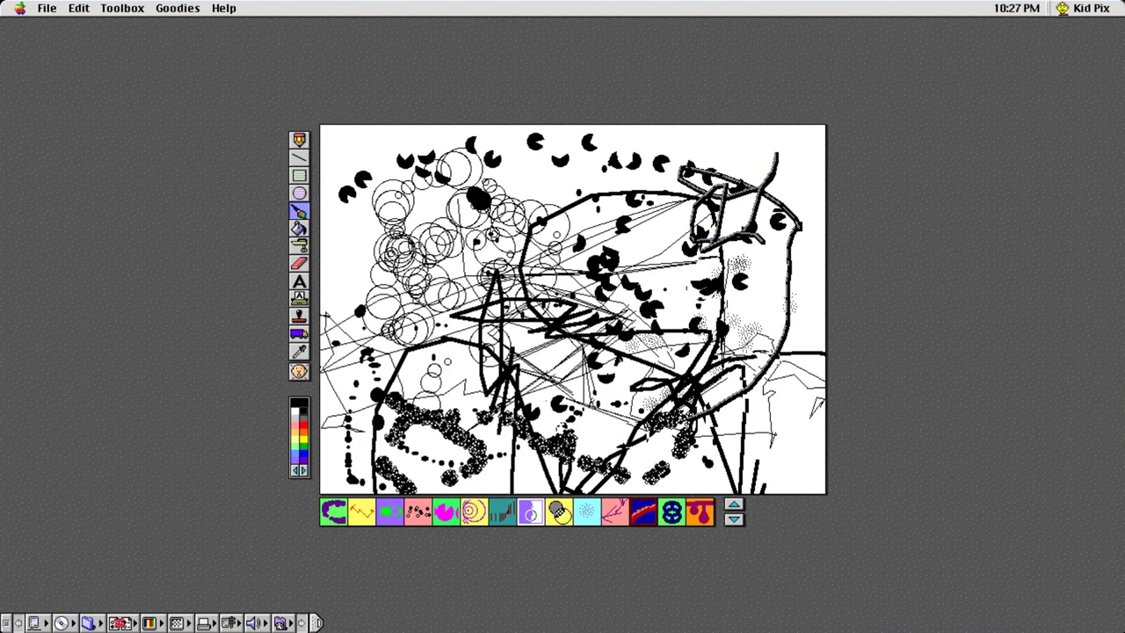
{"action": "left_click", "coordinate": [418, 513]}
{"action": "mouse_move", "coordinate": [538, 430]}
{"action": "left_mouse_down"}
{"action": "mouse_move", "coordinate": [627, 434]}
{"action": "mouse_move", "coordinate": [722, 468]}
{"action": "mouse_move", "coordinate": [774, 464]}
{"action": "mouse_move", "coordinate": [823, 226]}
{"action": "mouse_move", "coordinate": [765, 258]}
{"action": "left_mouse_up"}
{"action": "left_click", "coordinate": [643, 511]}
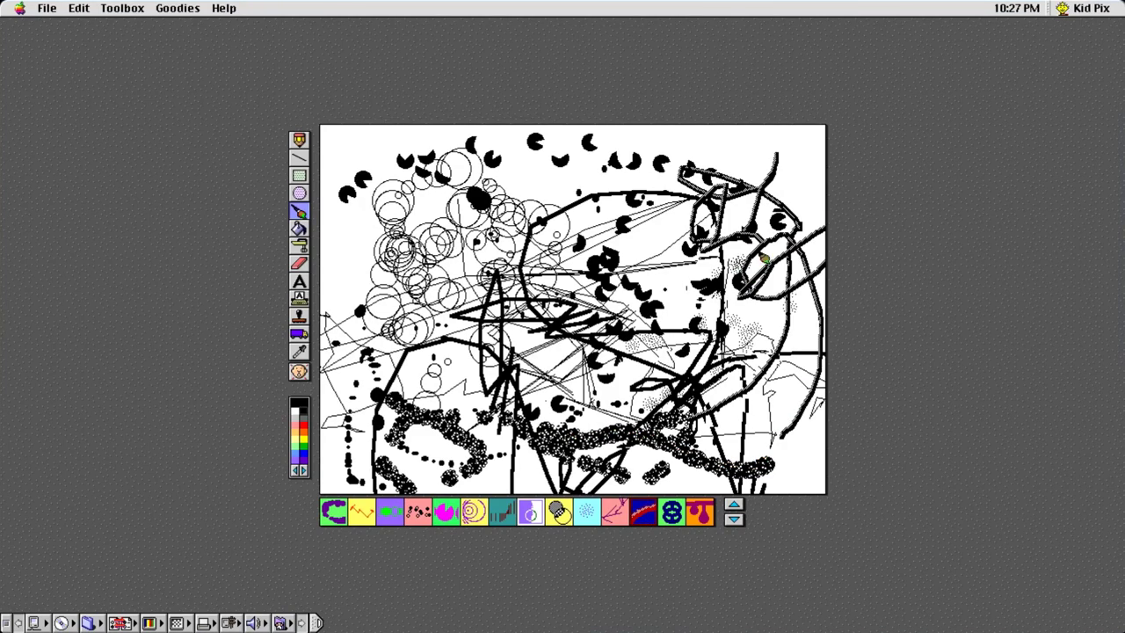
{"action": "left_click", "coordinate": [671, 511]}
{"action": "mouse_move", "coordinate": [678, 482]}
{"action": "left_mouse_down"}
{"action": "mouse_move", "coordinate": [544, 249]}
{"action": "mouse_move", "coordinate": [730, 395]}
{"action": "mouse_move", "coordinate": [712, 457]}
{"action": "left_mouse_up"}
- Stamp seven dice across the upper and middle canvas with the dice brush option from the next option set
{"action": "left_click", "coordinate": [734, 518]}
{"action": "left_click", "coordinate": [587, 511]}
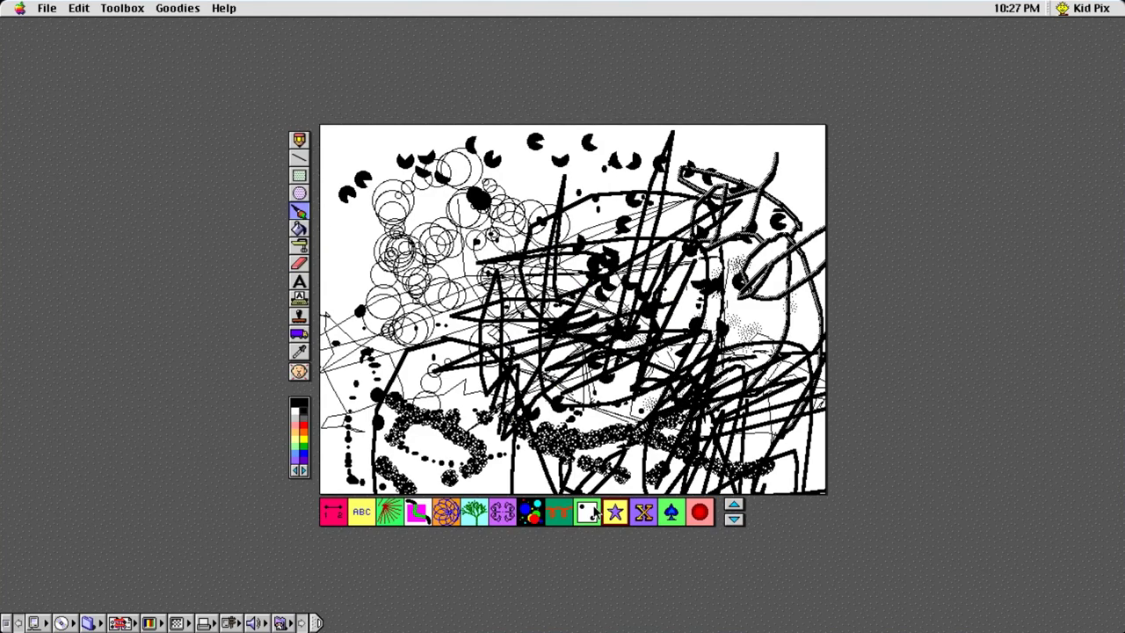
{"action": "left_click", "coordinate": [407, 319]}
{"action": "left_click", "coordinate": [520, 215]}
{"action": "left_click", "coordinate": [610, 250]}
{"action": "left_click", "coordinate": [550, 343]}
{"action": "left_click", "coordinate": [396, 297]}
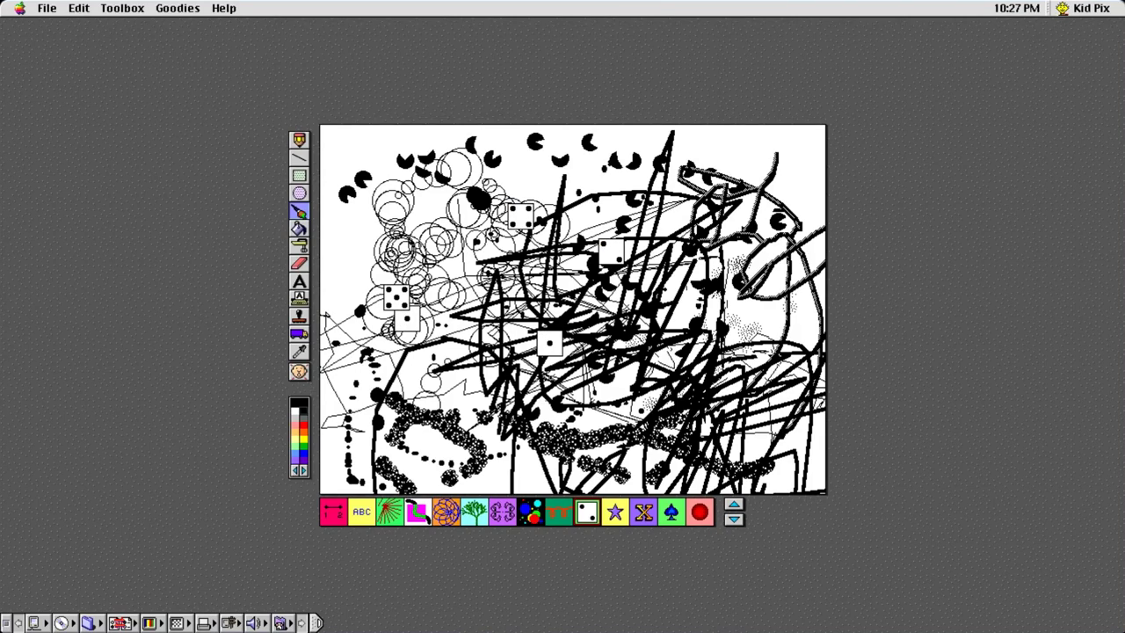
{"action": "left_click", "coordinate": [478, 211]}
{"action": "left_click", "coordinate": [611, 311]}
- Scatter a trail of small coloured shapes across the canvas's centre and draw thin pencil lines near its upper edge
{"action": "left_click", "coordinate": [689, 522]}
{"action": "mouse_move", "coordinate": [479, 397]}
{"action": "left_mouse_down"}
{"action": "mouse_move", "coordinate": [598, 379]}
{"action": "mouse_move", "coordinate": [676, 352]}
{"action": "mouse_move", "coordinate": [562, 387]}
{"action": "left_mouse_up"}
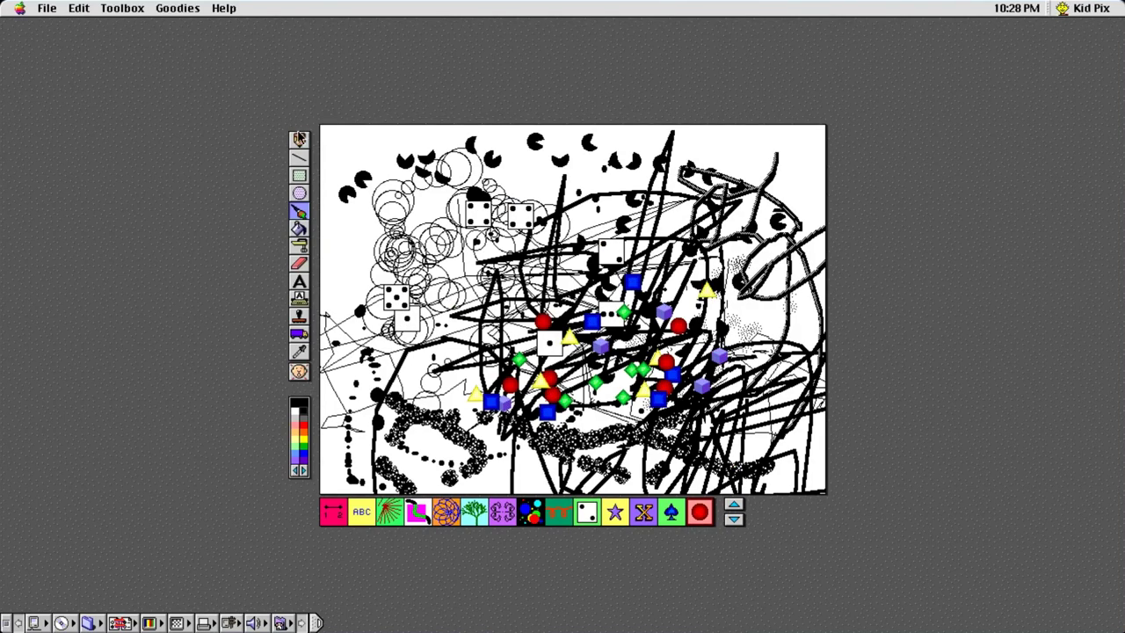
{"action": "left_click", "coordinate": [298, 139]}
{"action": "left_click_drag", "start_coordinate": [330, 167], "coordinate": [417, 157]}
{"action": "left_click_drag", "start_coordinate": [633, 174], "coordinate": [734, 162]}
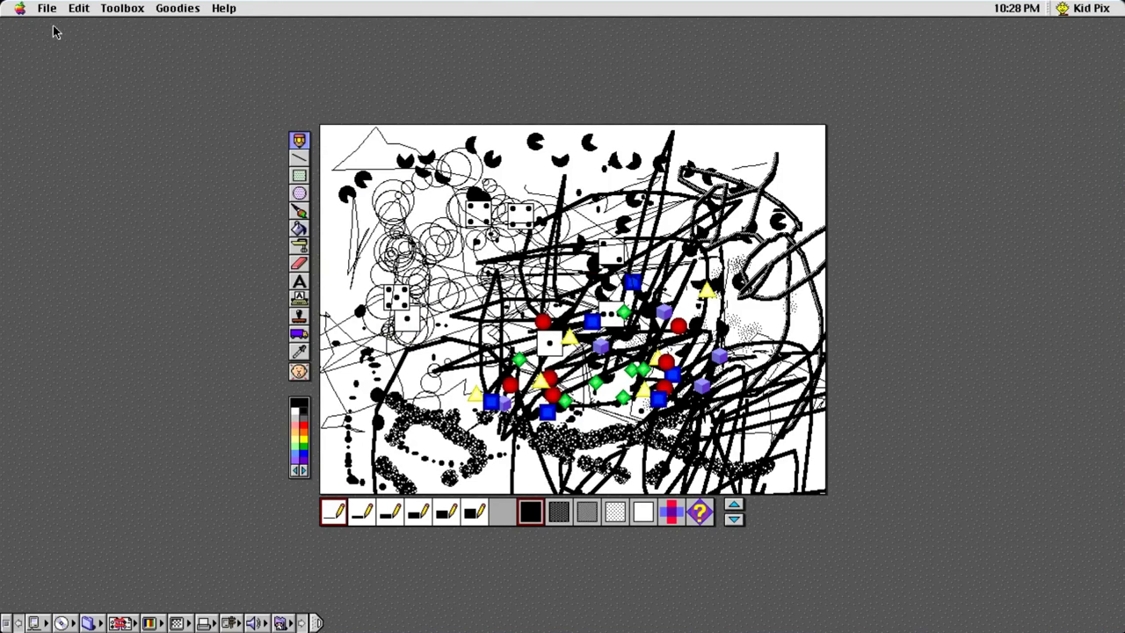
{"action": "left_click", "coordinate": [43, 8]}
{"action": "left_click", "coordinate": [109, 93]}
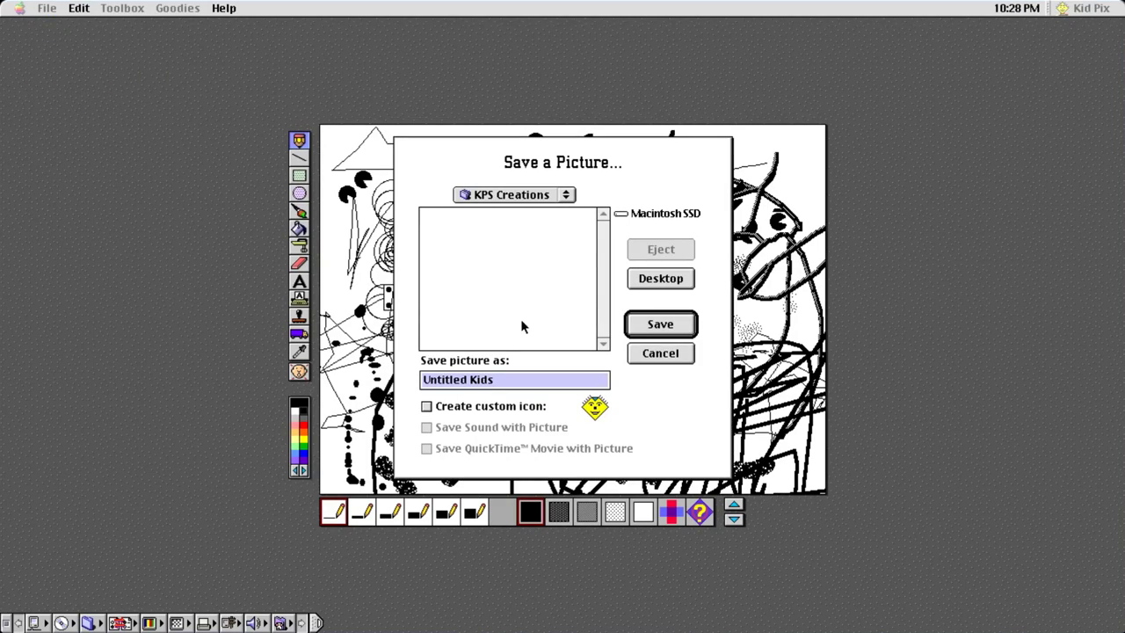
{"action": "left_click", "coordinate": [670, 352]}
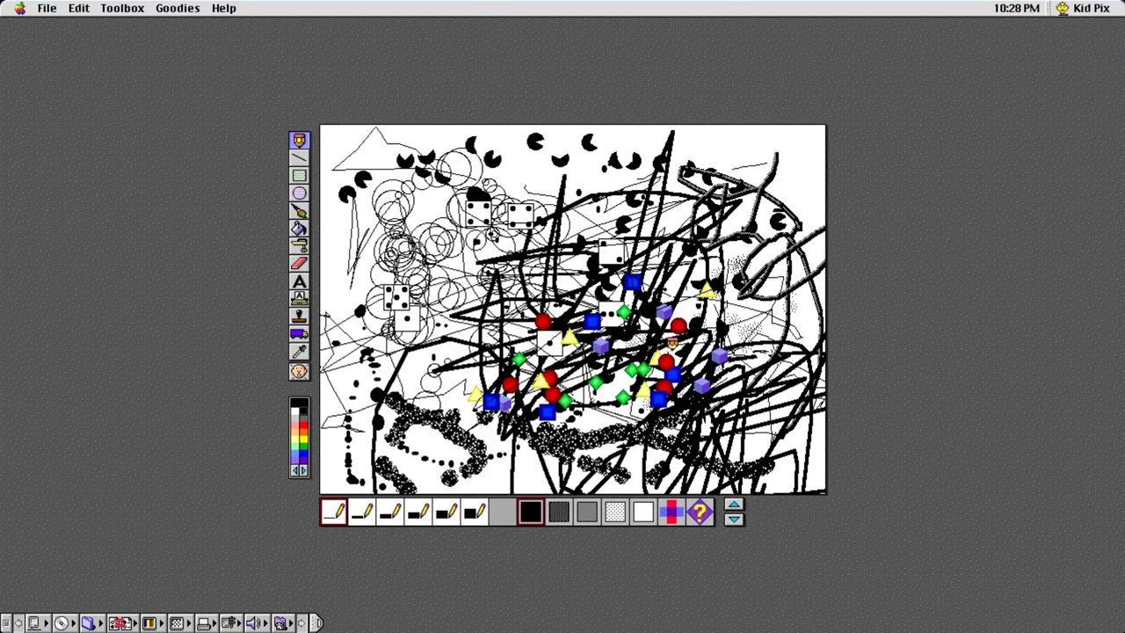
- Add a thin pencil stroke along the canvas's upper edge and save the picture as Untitled Kids in KPS Creations
{"action": "mouse_move", "coordinate": [497, 132]}
{"action": "left_mouse_down"}
{"action": "mouse_move", "coordinate": [611, 160]}
{"action": "mouse_move", "coordinate": [885, 187]}
{"action": "mouse_move", "coordinate": [806, 103]}
{"action": "mouse_move", "coordinate": [679, 127]}
{"action": "mouse_move", "coordinate": [748, 169]}
{"action": "mouse_move", "coordinate": [770, 161]}
{"action": "left_mouse_up"}
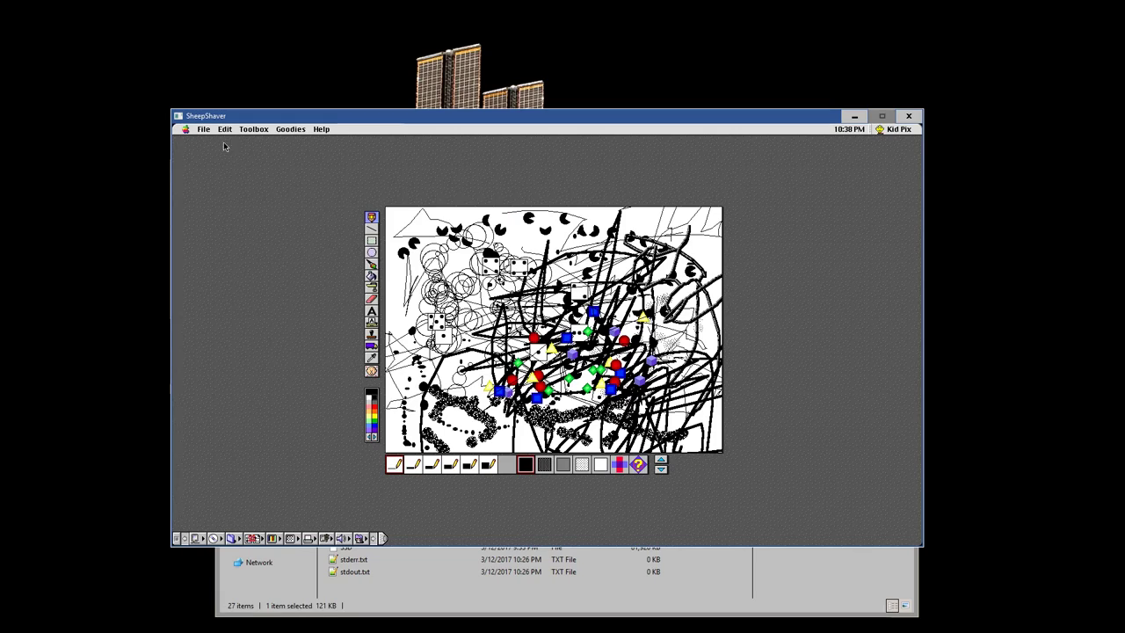
{"action": "left_click", "coordinate": [204, 129]}
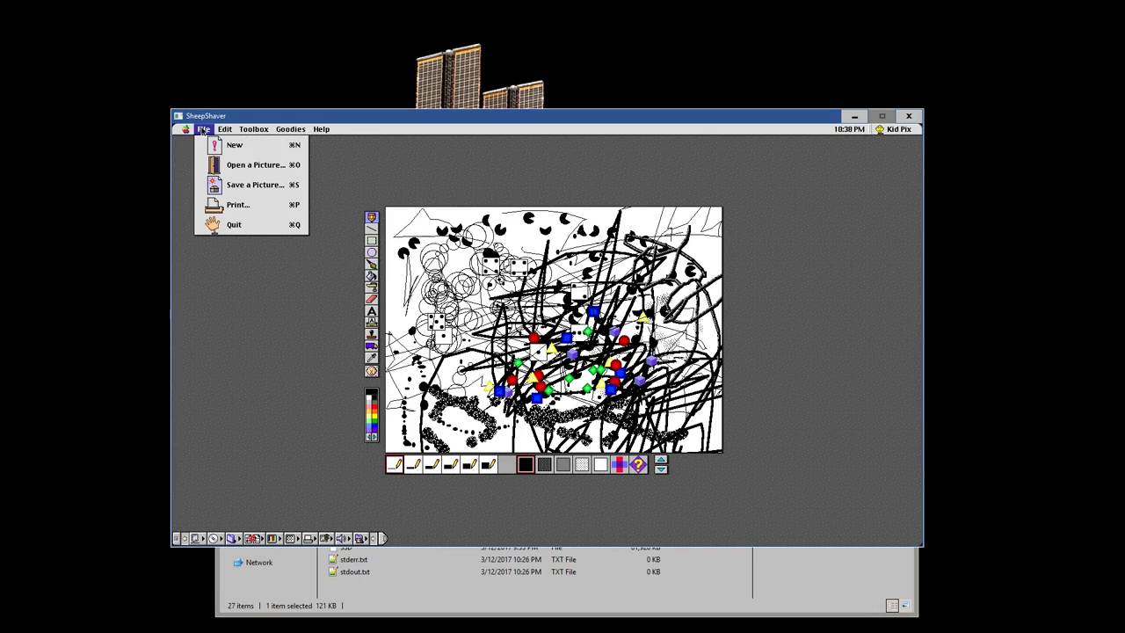
{"action": "left_click", "coordinate": [255, 185]}
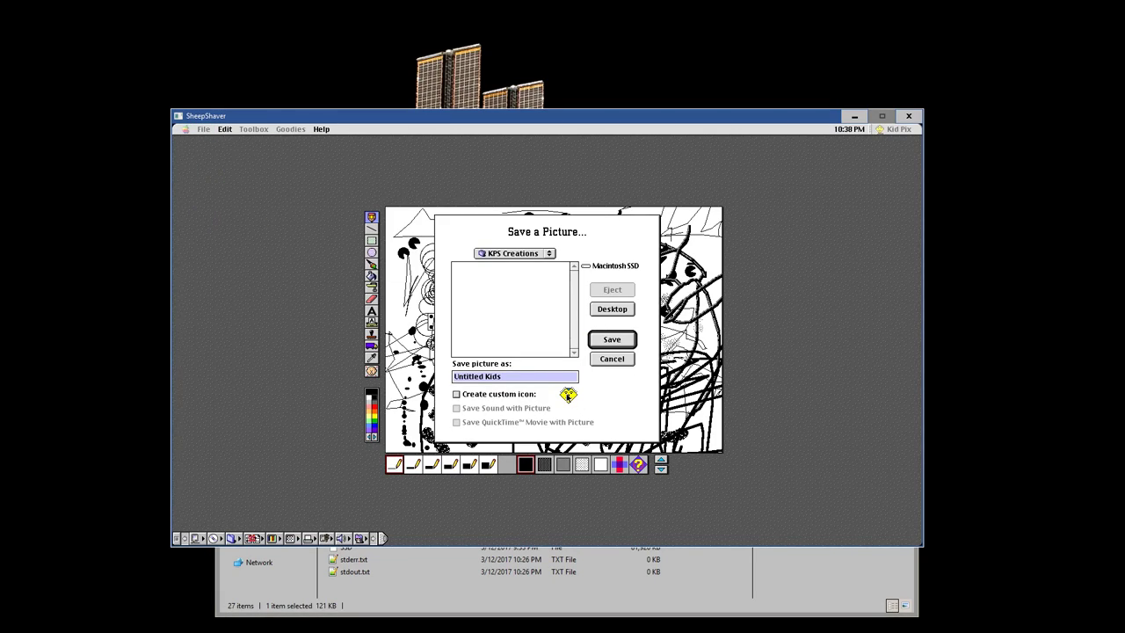
{"action": "key", "text": "Return"}
- Quit Kid Pix and return to the Finder
{"action": "left_click", "coordinate": [204, 129]}
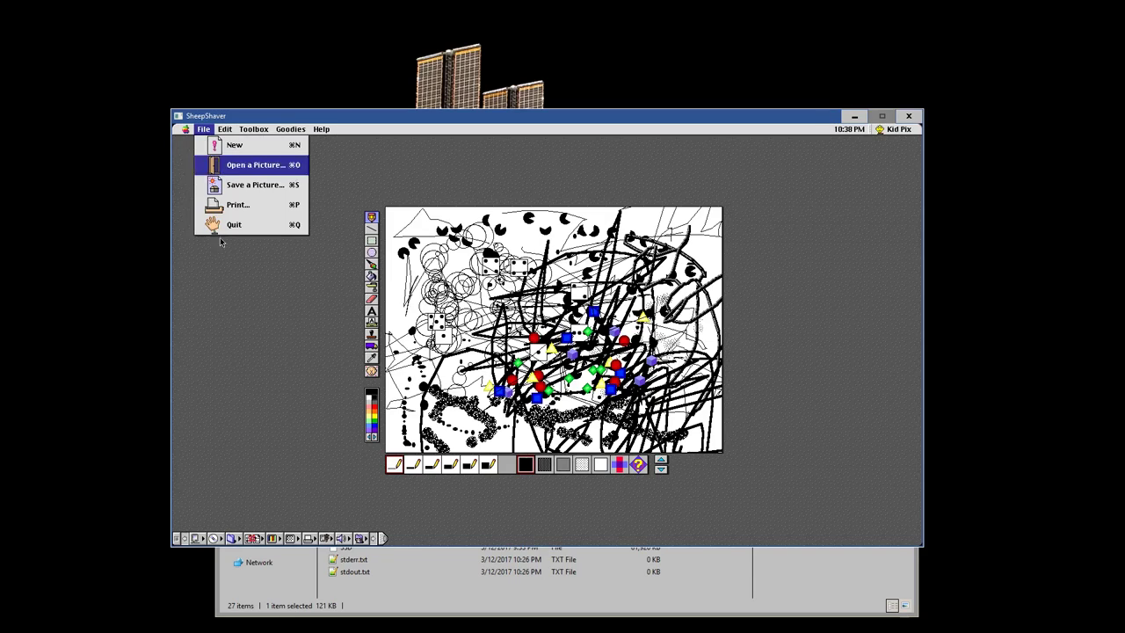
{"action": "left_click", "coordinate": [227, 225]}
{"action": "left_click", "coordinate": [509, 229]}
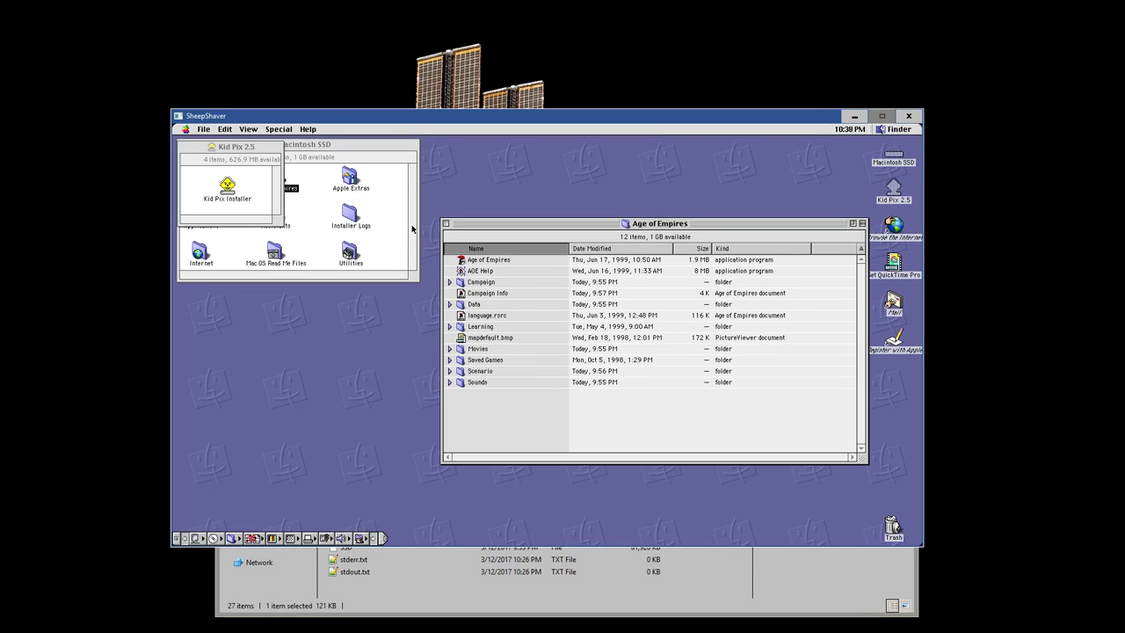
- Close the open Finder windows, shut down the emulated Mac and close the crashed SheepShaver program
{"action": "left_click", "coordinate": [446, 223]}
{"action": "left_click", "coordinate": [184, 147]}
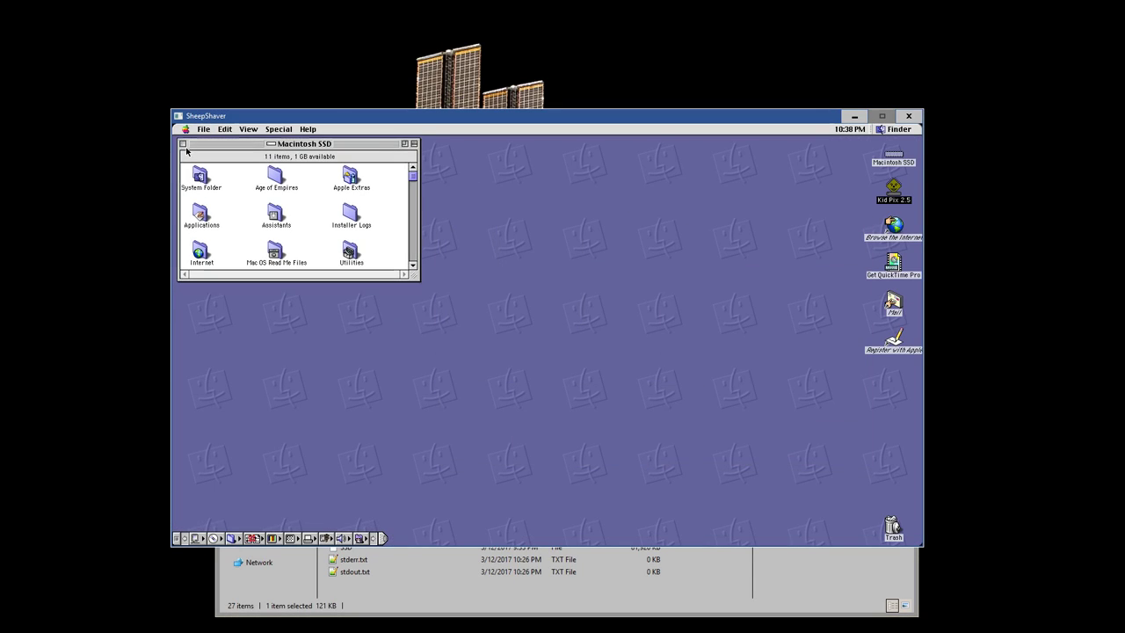
{"action": "left_click", "coordinate": [184, 145]}
{"action": "left_click", "coordinate": [263, 129]}
{"action": "left_click", "coordinate": [294, 195]}
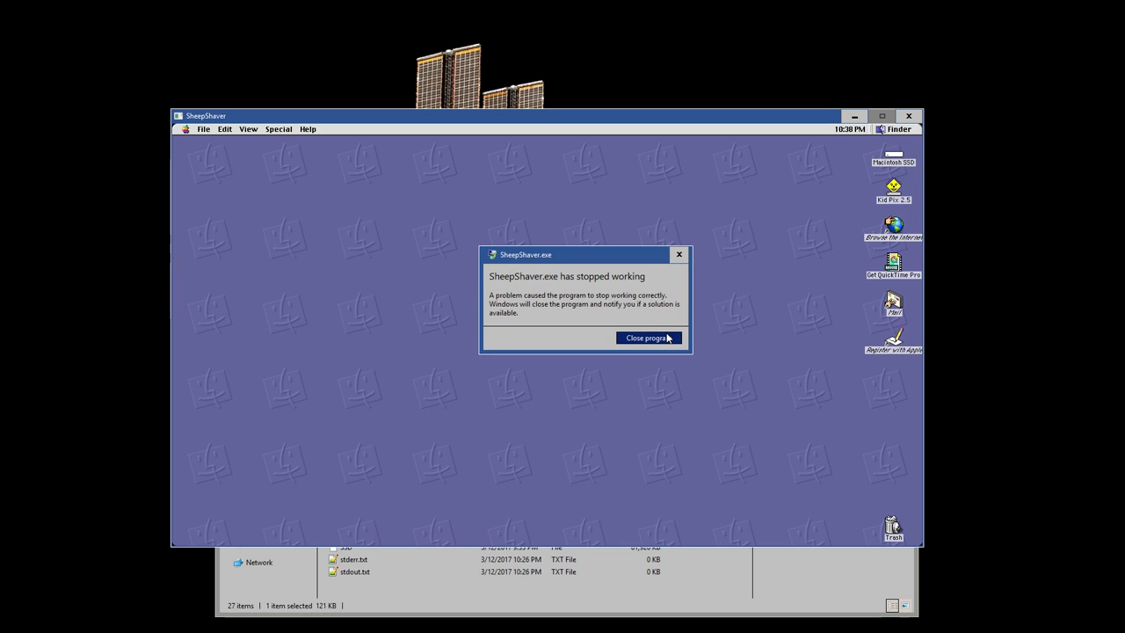
{"action": "left_click", "coordinate": [667, 336]}
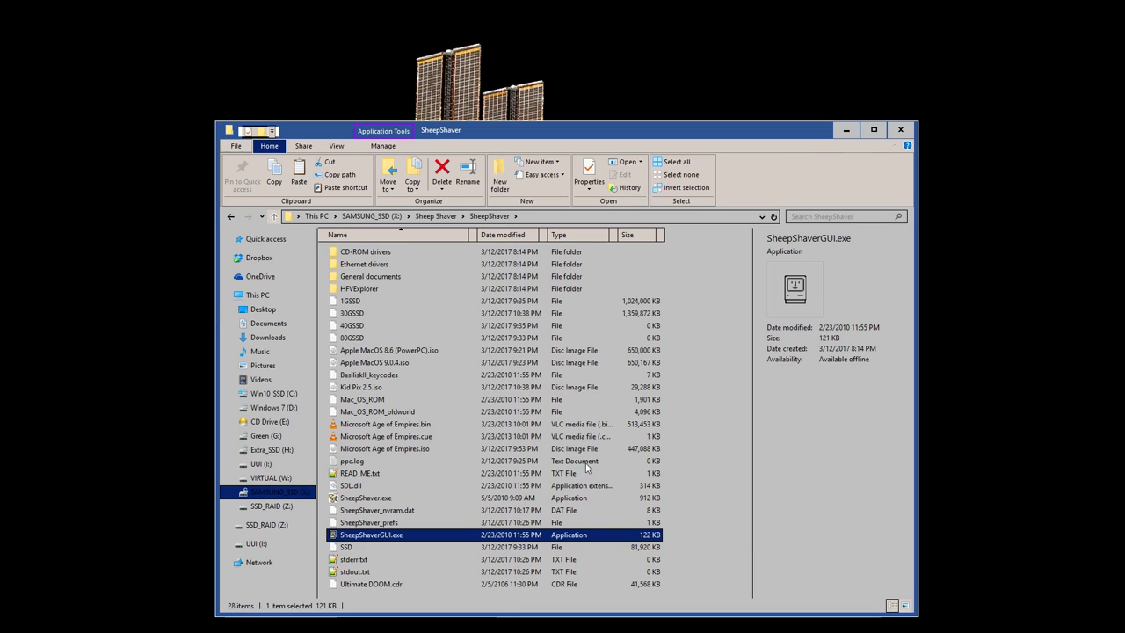
- Rename the disc image Ultimate DOOM.cdr as Ultimate DOOM.iso in the SheepShaver folder
{"action": "left_click", "coordinate": [400, 586]}
{"action": "left_click", "coordinate": [400, 587]}
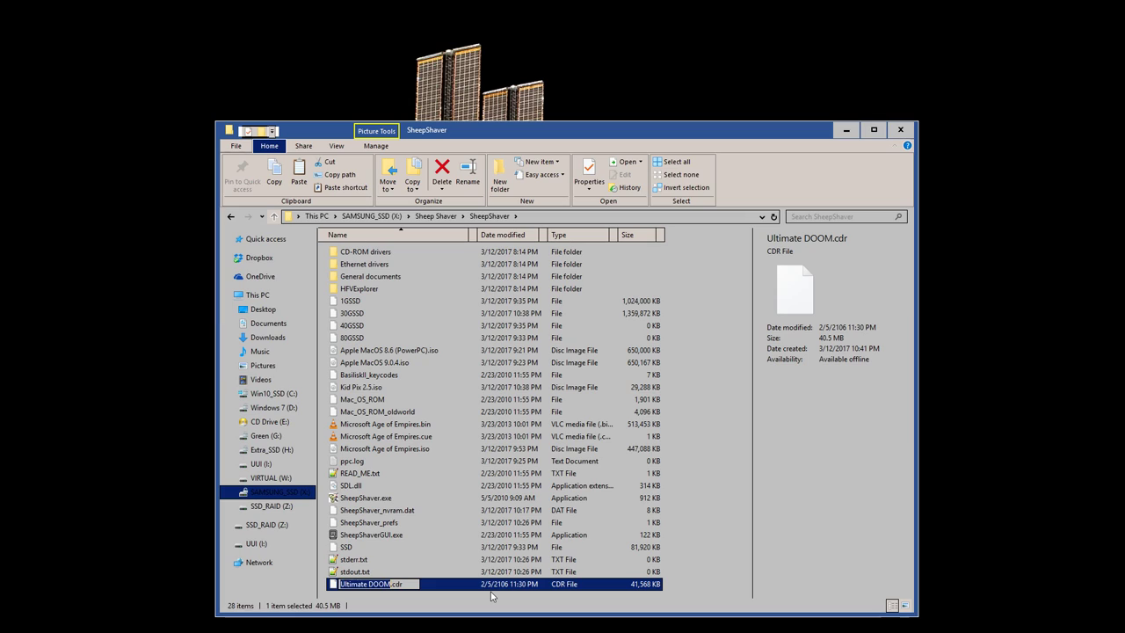
{"action": "key", "text": "End"}
{"action": "key", "text": "BackSpace"}
{"action": "type", "text": "iso"}
{"action": "key", "text": "Return"}
{"action": "key", "text": "Return"}
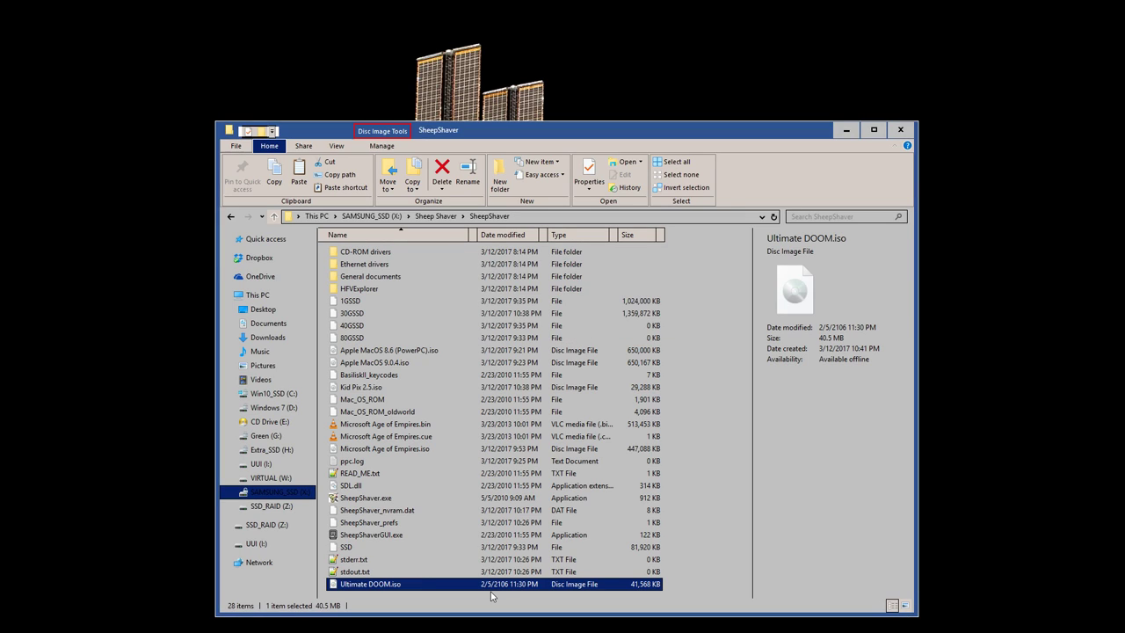
- Open the SheepShaver settings with SheepShaverGUI.exe and remove Kid Pix 2.5.iso from the volumes
{"action": "double_click", "coordinate": [395, 534]}
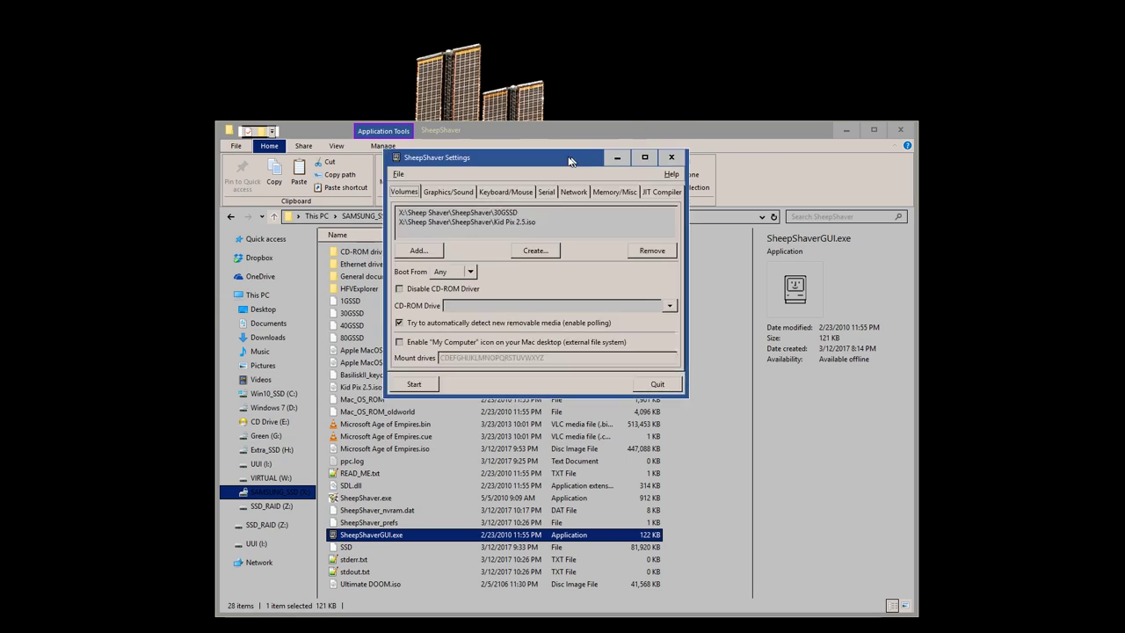
{"action": "left_click", "coordinate": [413, 220]}
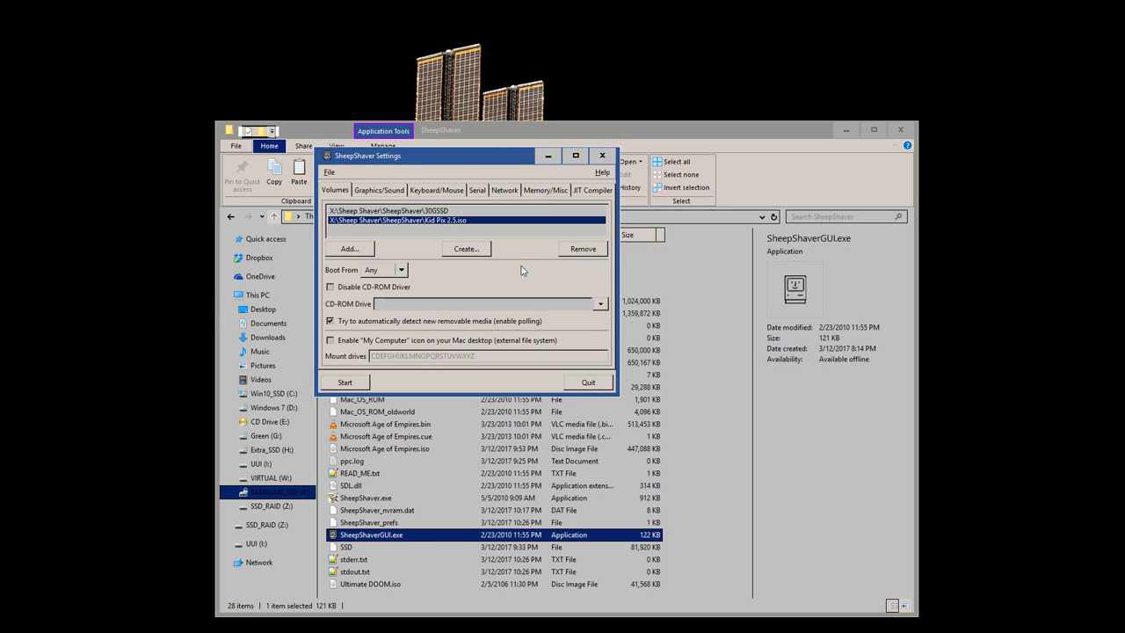
{"action": "left_click", "coordinate": [603, 254]}
- Add Ultimate DOOM.iso as a volume and start the emulated Mac
{"action": "left_click", "coordinate": [349, 249]}
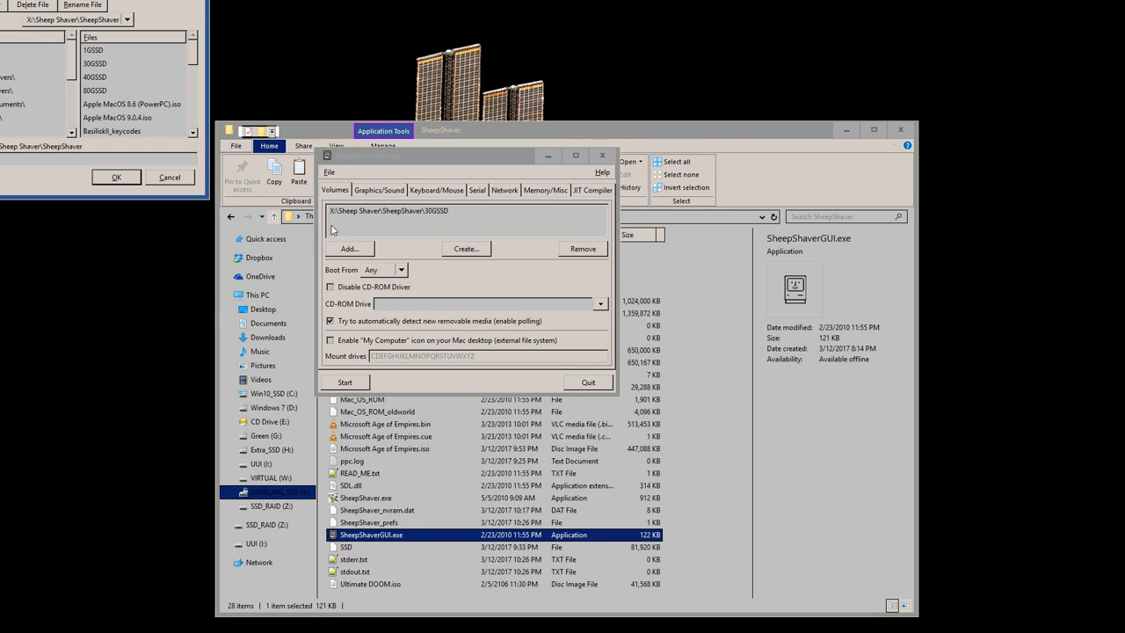
{"action": "scroll", "coordinate": [519, 236], "scroll_direction": "down", "scroll_amount": 3}
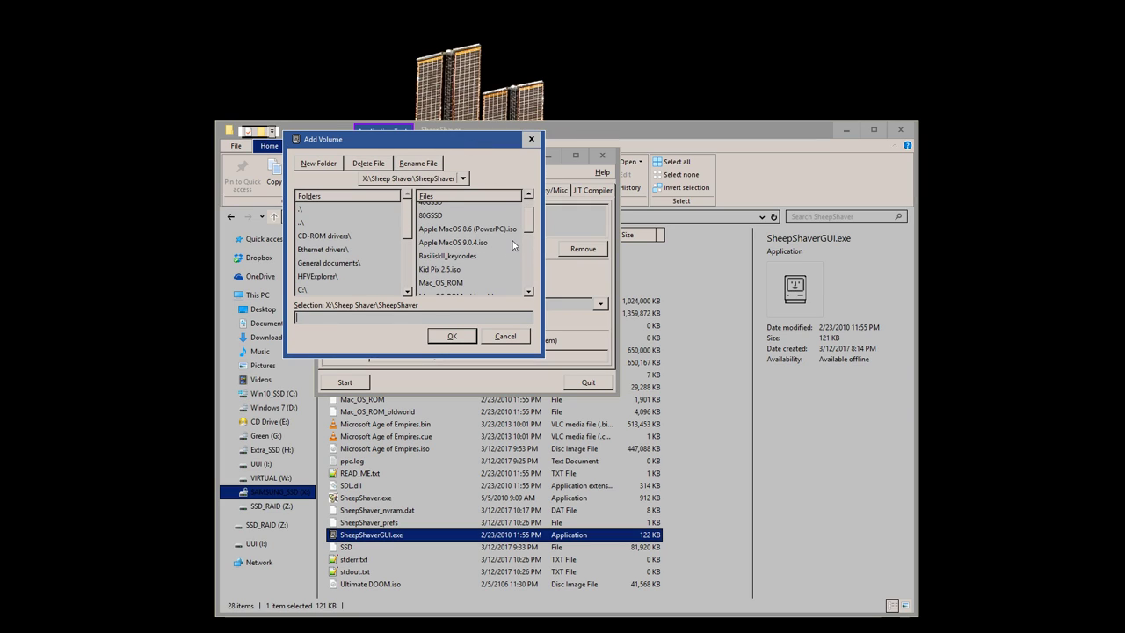
{"action": "scroll", "coordinate": [519, 235], "scroll_direction": "down", "scroll_amount": 5}
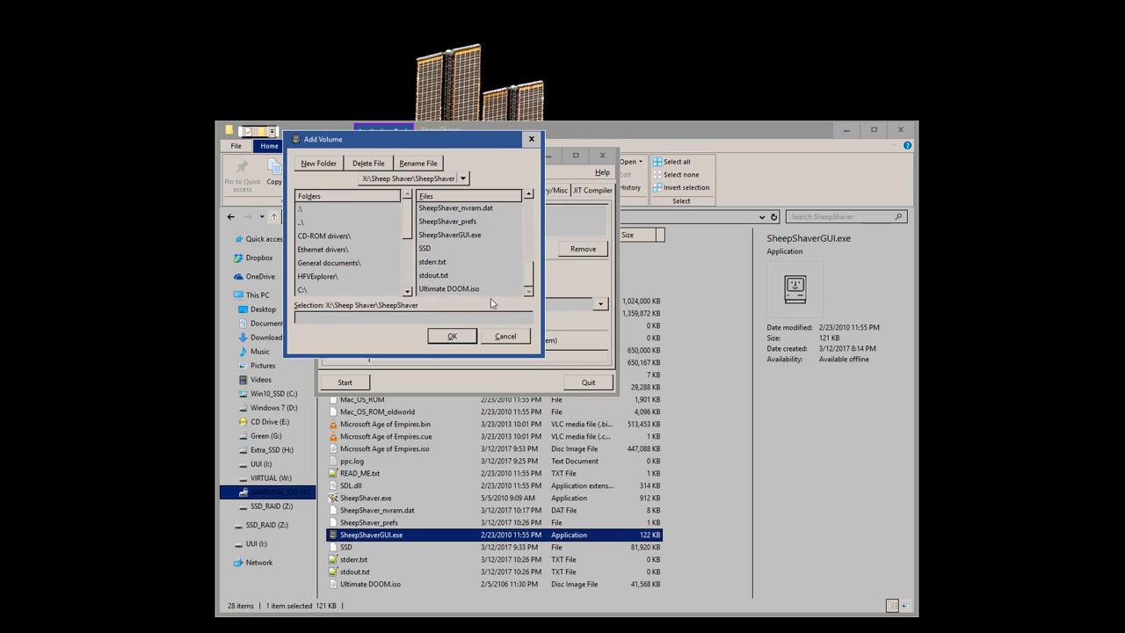
{"action": "left_click", "coordinate": [473, 290]}
{"action": "left_click", "coordinate": [451, 336]}
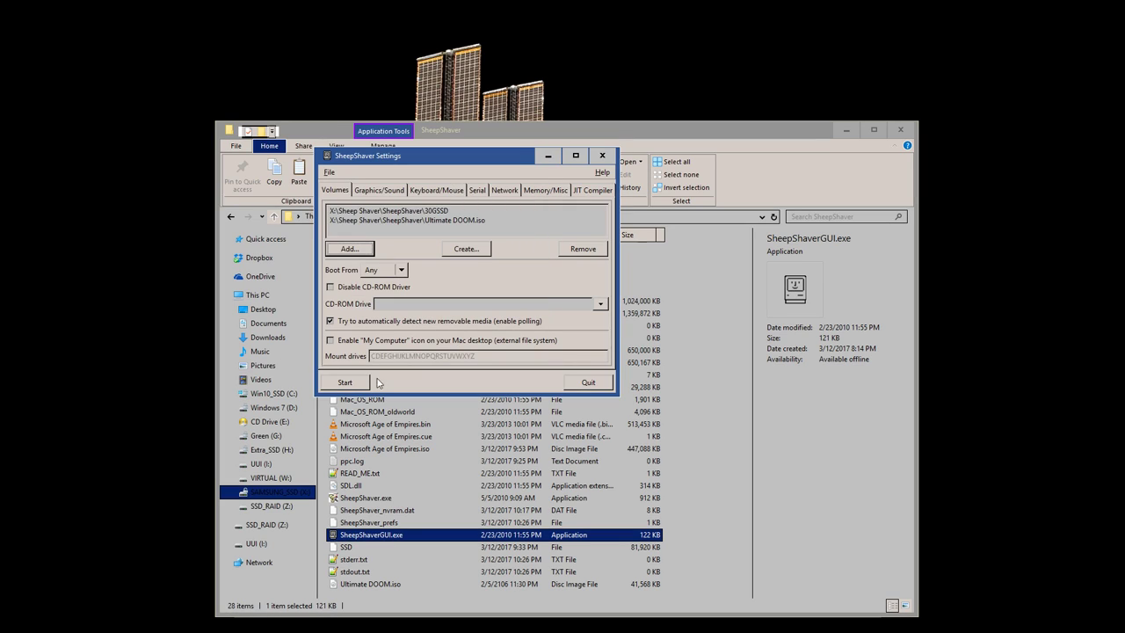
{"action": "left_click", "coordinate": [356, 385]}
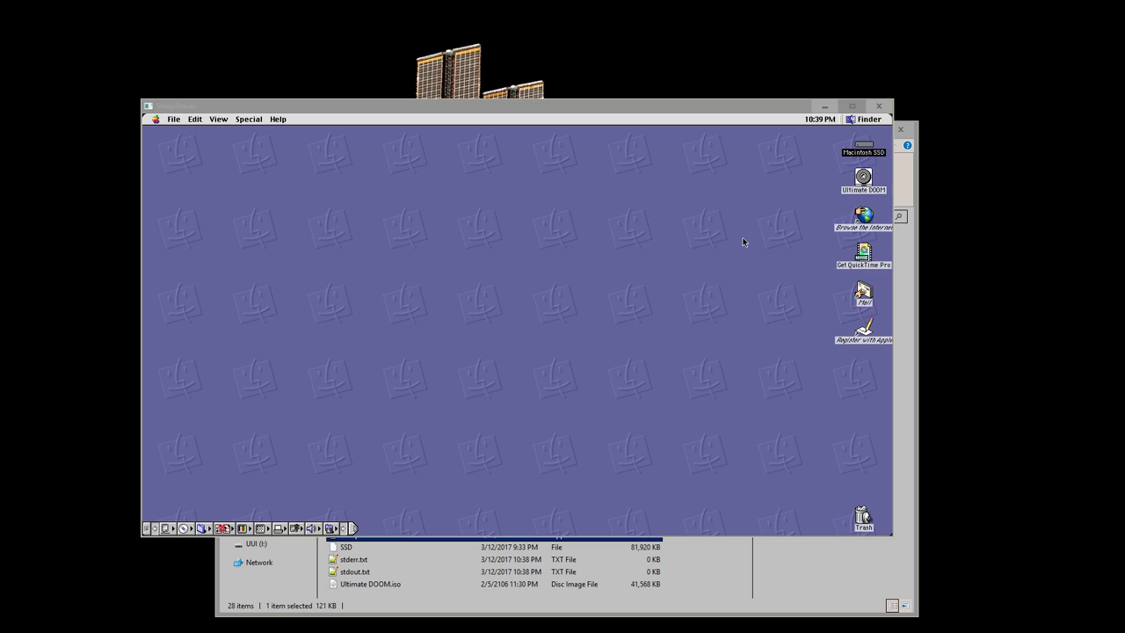
- Open the Ultimate DOOM disc and try to run the game from it, accepting the switch to 256 colors
{"action": "left_click", "coordinate": [791, 211]}
{"action": "double_click", "coordinate": [862, 178]}
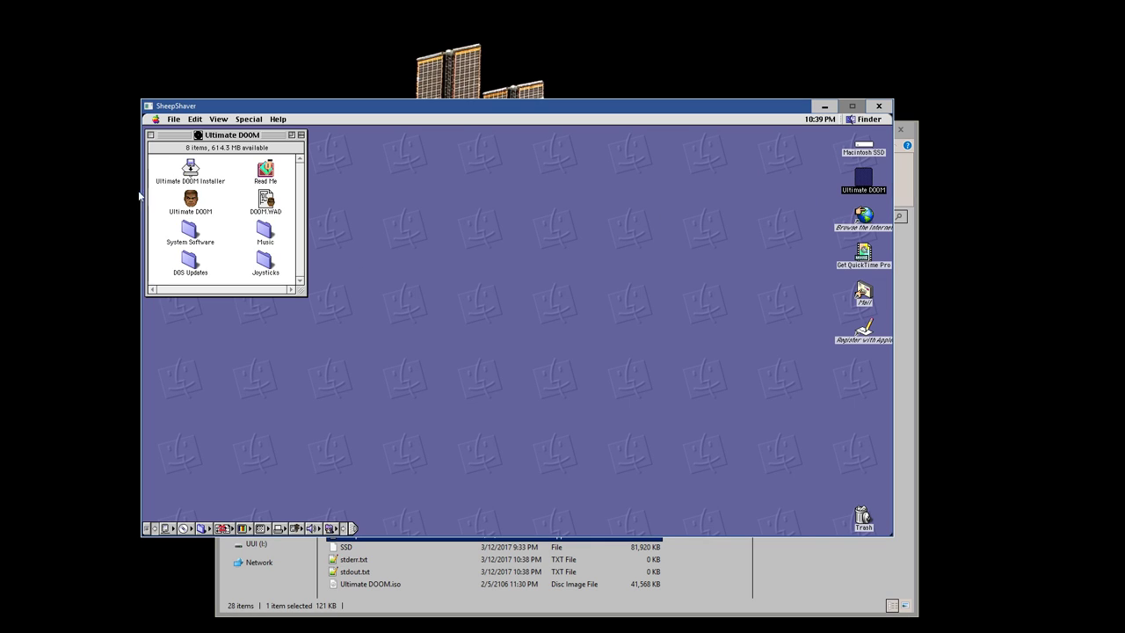
{"action": "double_click", "coordinate": [189, 199]}
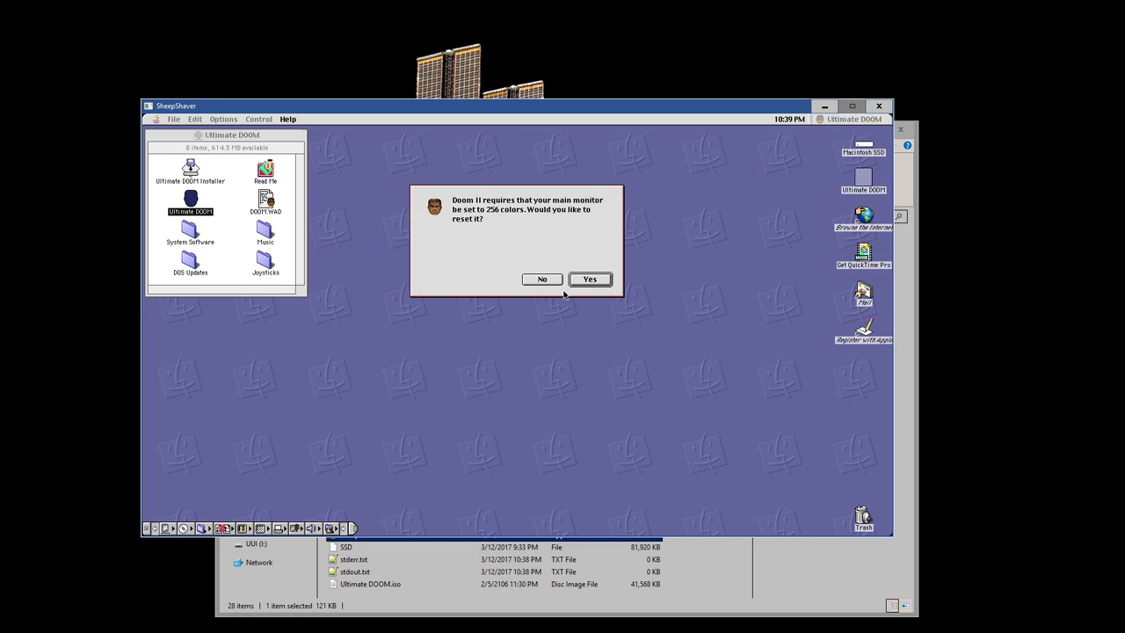
{"action": "left_click", "coordinate": [583, 282]}
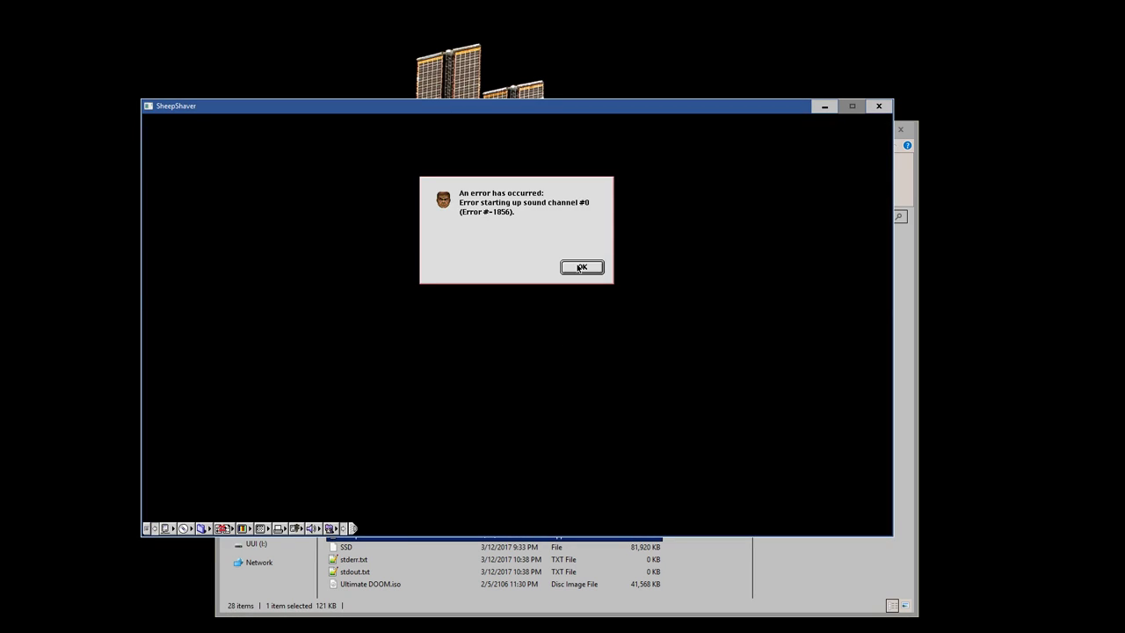
{"action": "left_click", "coordinate": [581, 267]}
- Try twice more to launch Ultimate DOOM directly from the disc
{"action": "double_click", "coordinate": [195, 207]}
{"action": "left_click", "coordinate": [674, 230]}
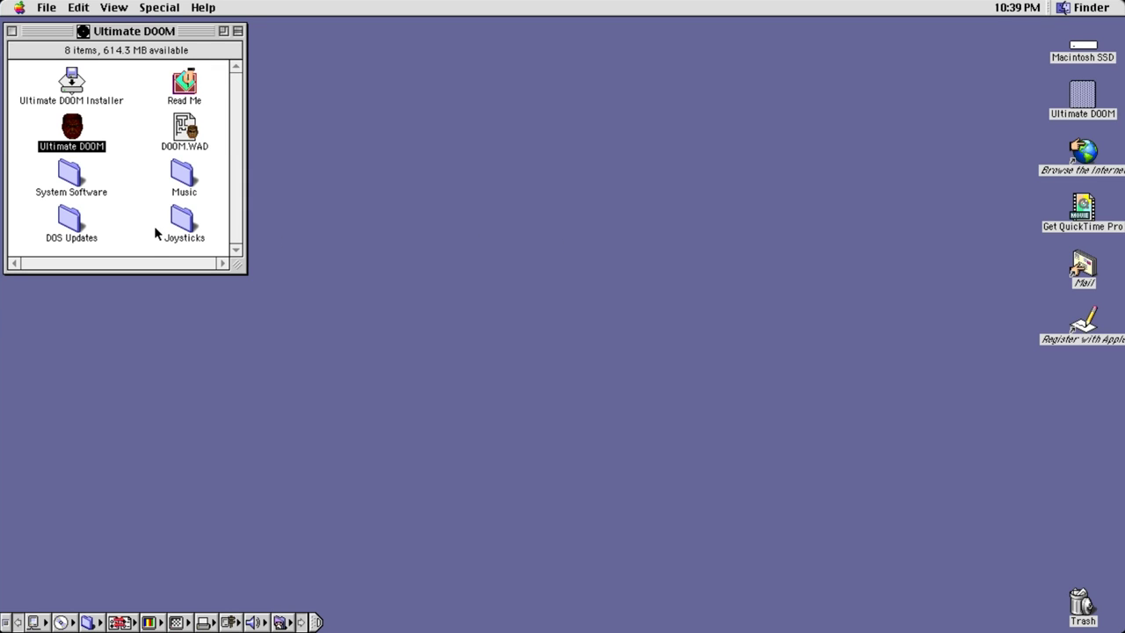
{"action": "double_click", "coordinate": [74, 132]}
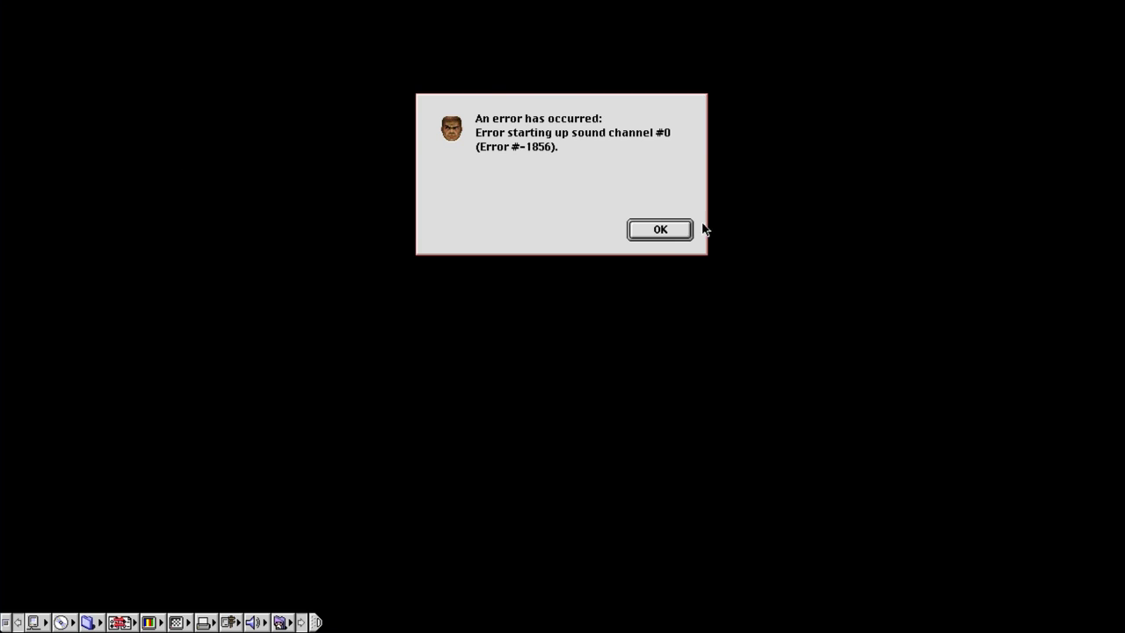
{"action": "left_click", "coordinate": [668, 230]}
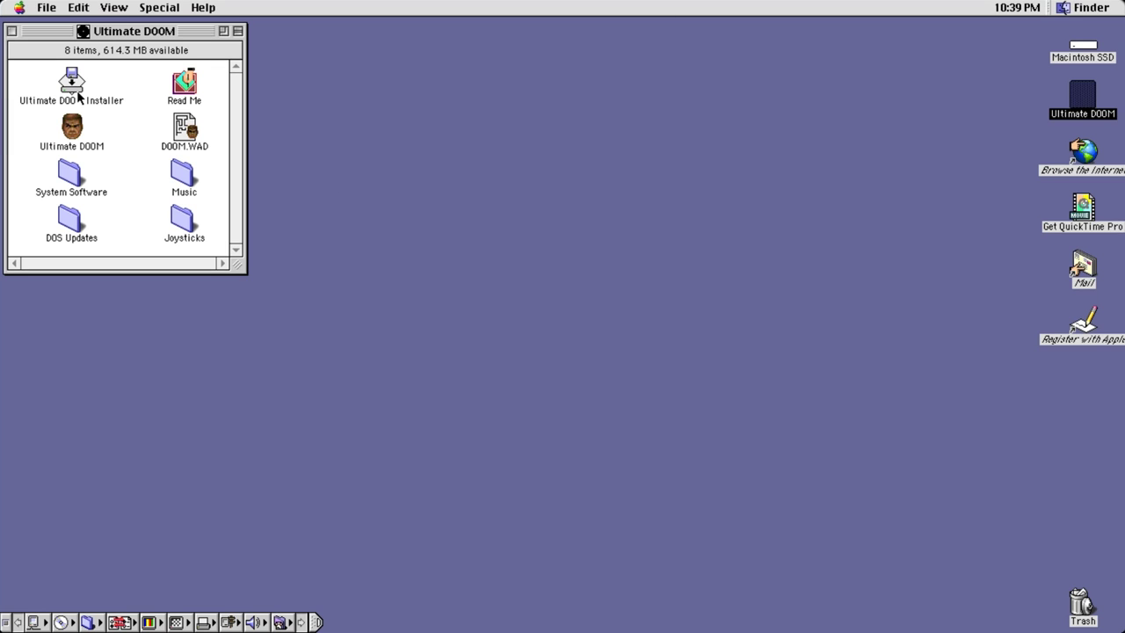
- Install Ultimate DOOM on Macintosh SSD with the disc's installer, leaving out the suggested music files
{"action": "double_click", "coordinate": [77, 97]}
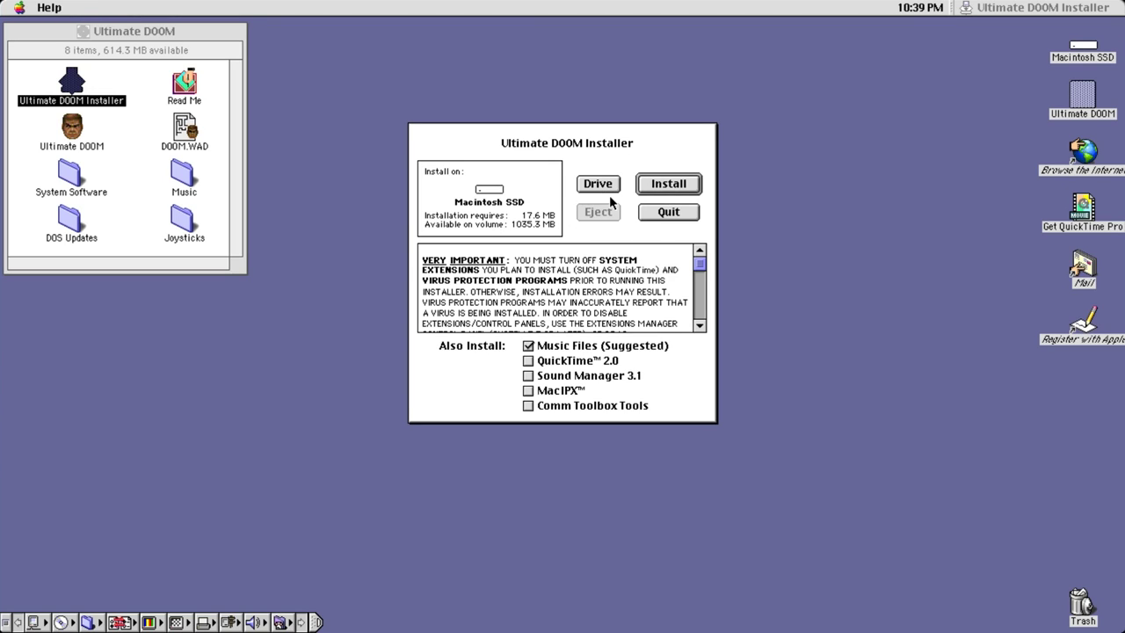
{"action": "left_click", "coordinate": [528, 346]}
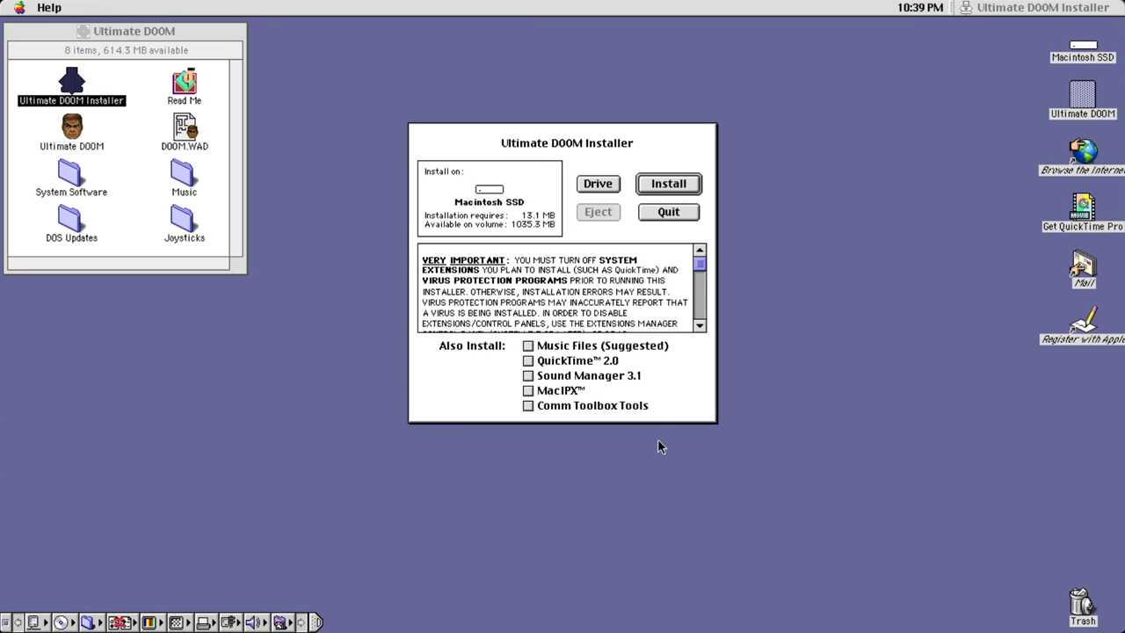
{"action": "left_click", "coordinate": [684, 192]}
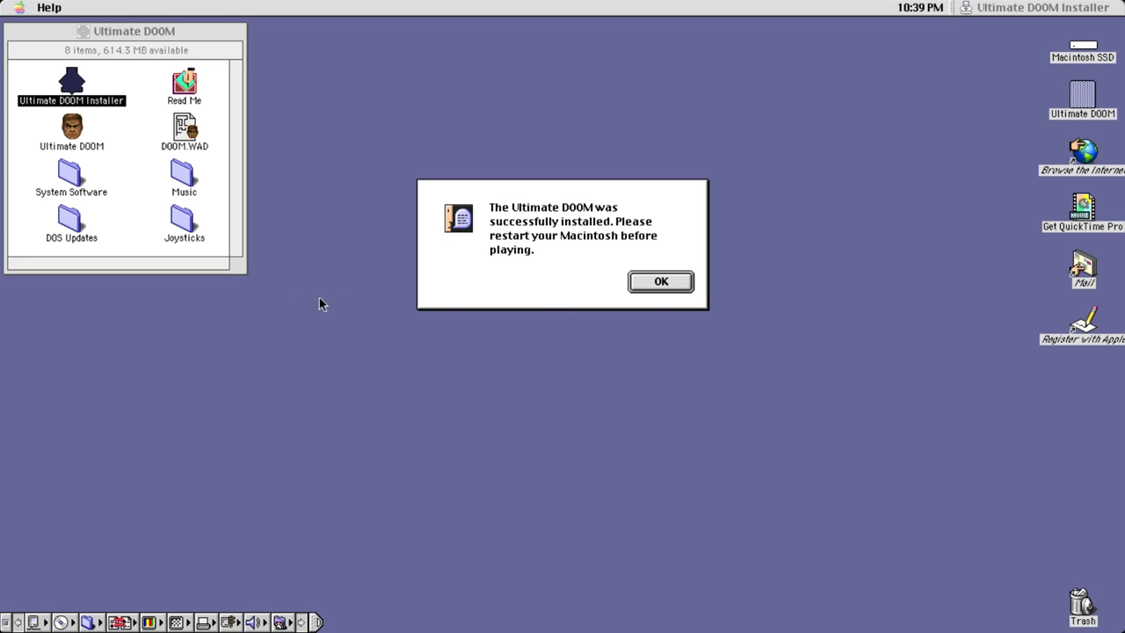
{"action": "left_click", "coordinate": [677, 288]}
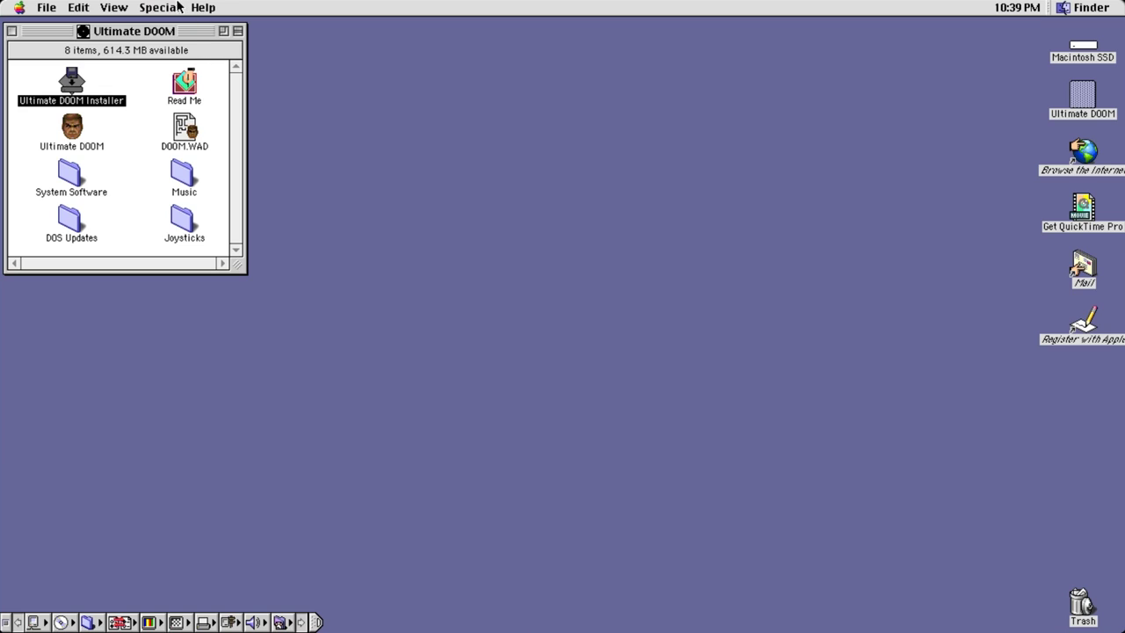
- Restart the emulated Mac after the installation and close the Ultimate DOOM disc window
{"action": "left_click", "coordinate": [175, 7]}
{"action": "left_click", "coordinate": [172, 90]}
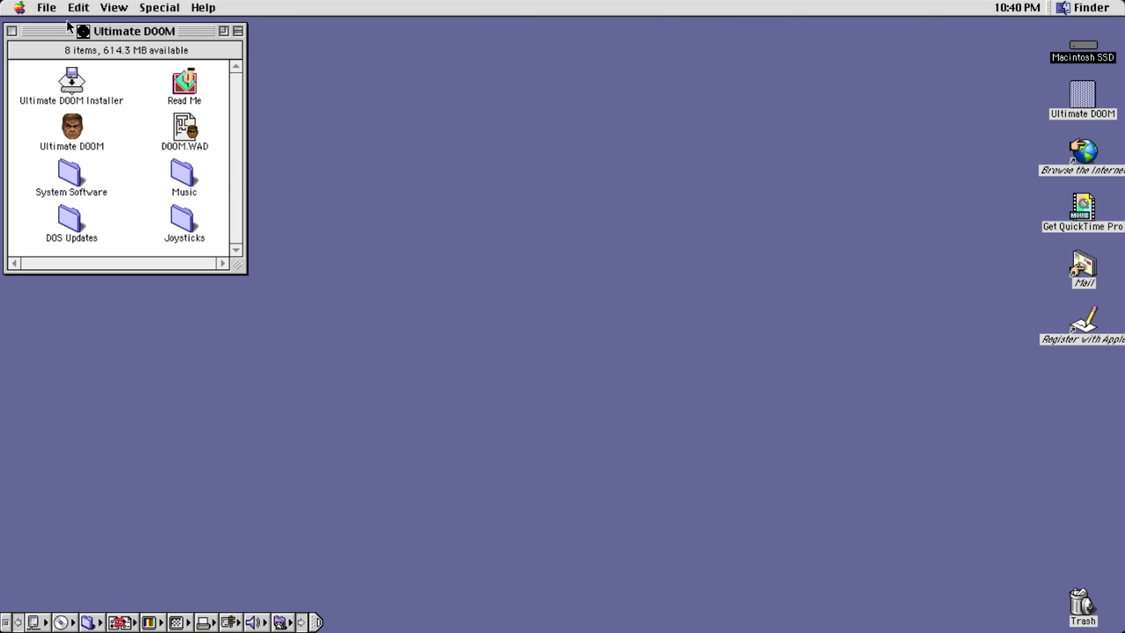
{"action": "left_click", "coordinate": [11, 31]}
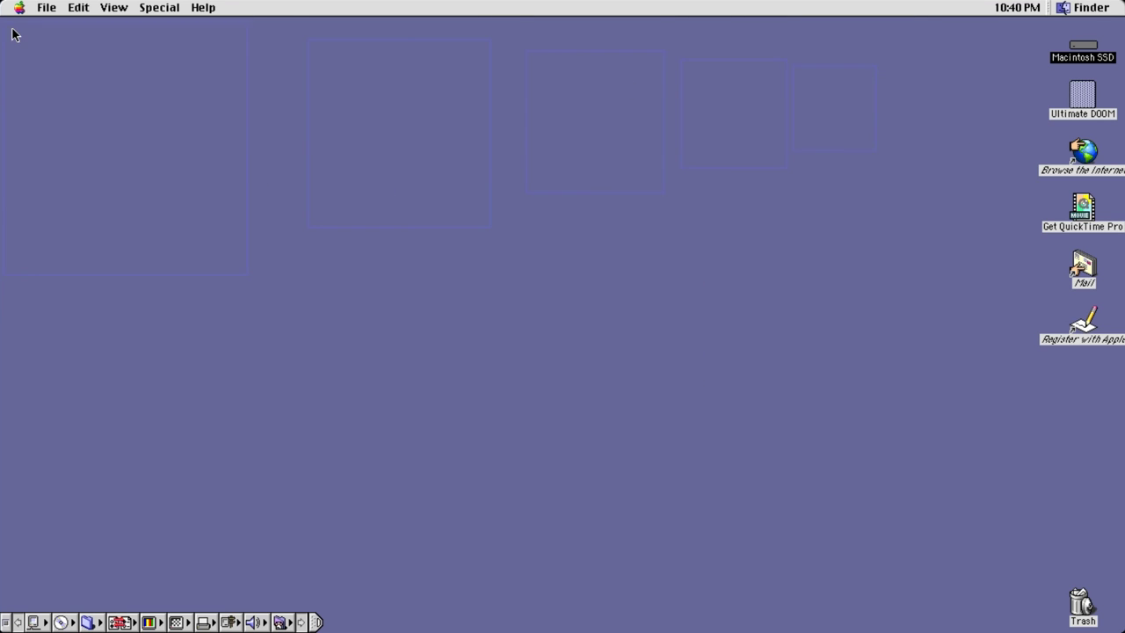
- Try to run Ultimate DOOM from its installed folder on Macintosh SSD
{"action": "double_click", "coordinate": [1073, 60]}
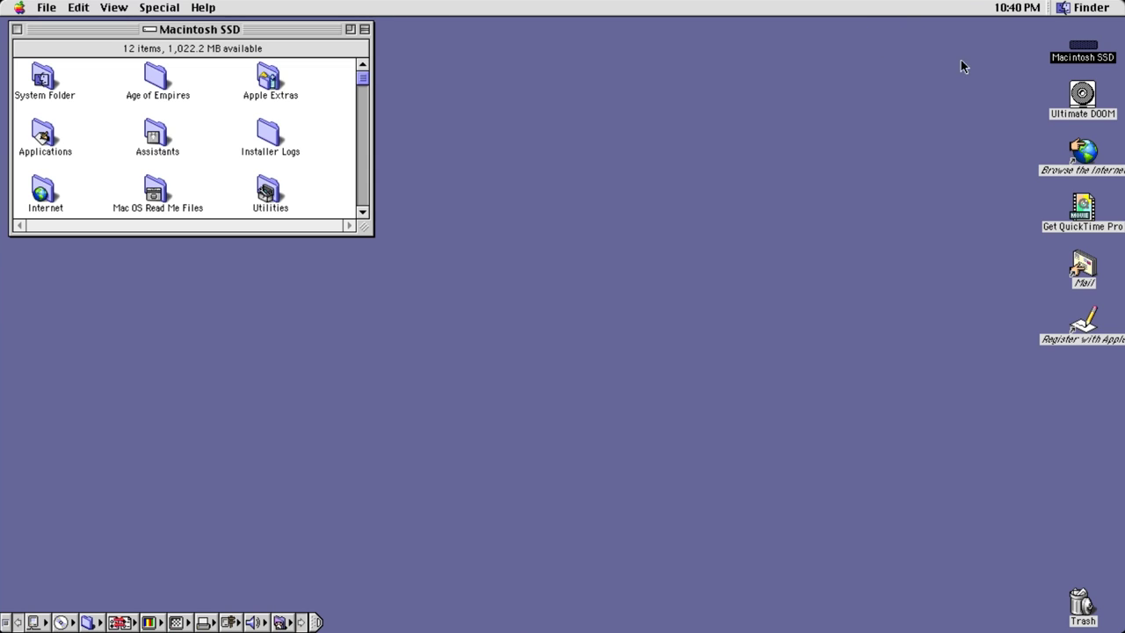
{"action": "key", "text": "u"}
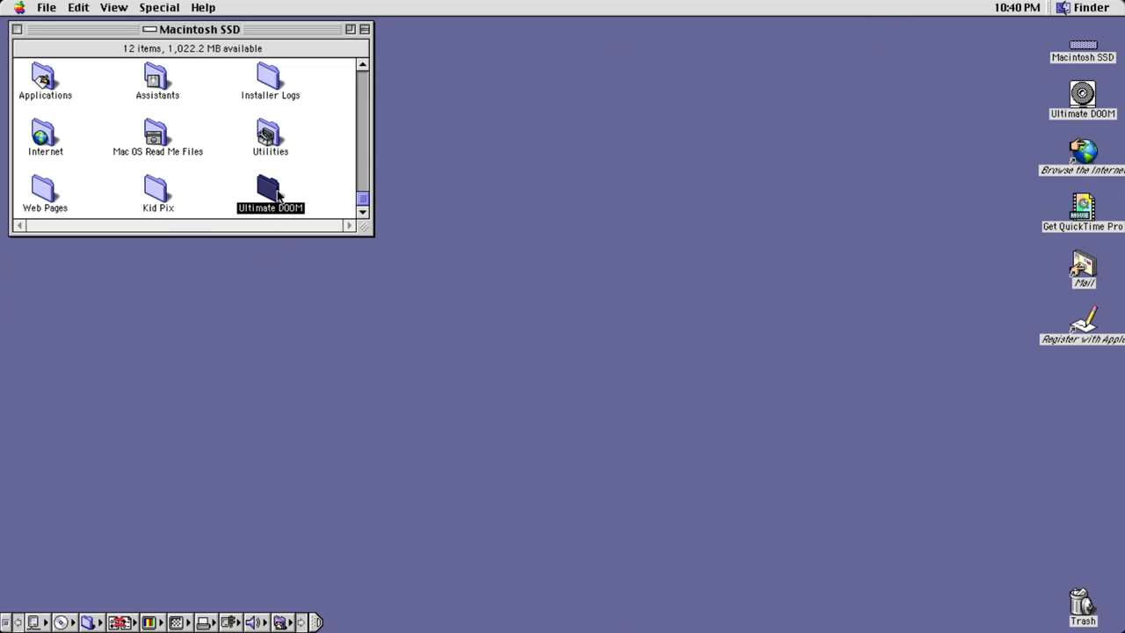
{"action": "double_click", "coordinate": [280, 195]}
{"action": "double_click", "coordinate": [47, 127]}
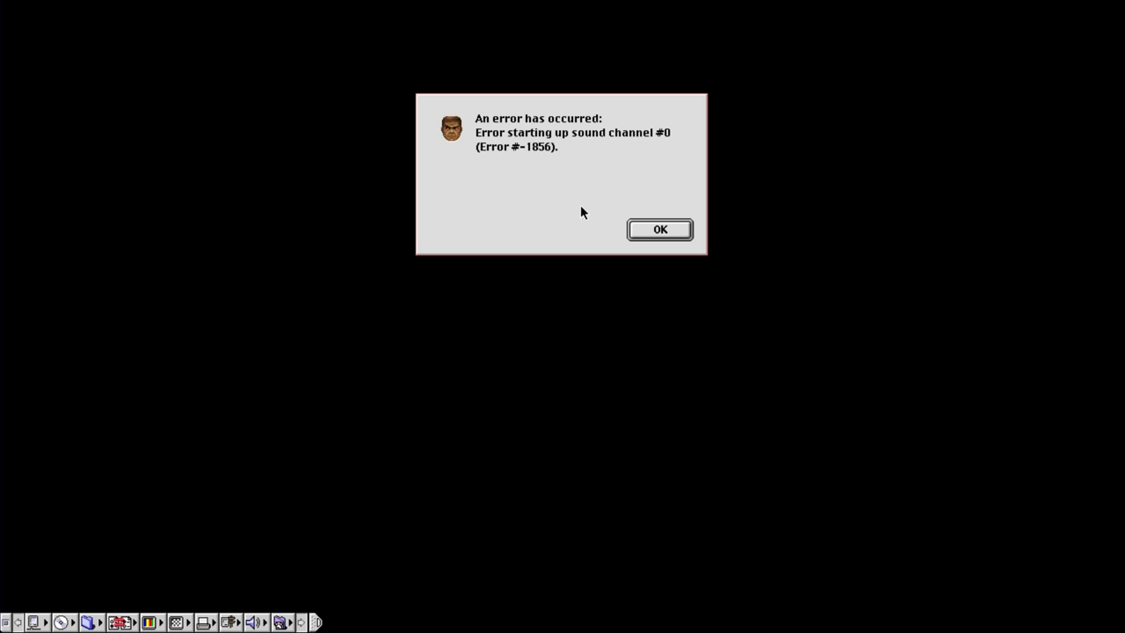
{"action": "left_click", "coordinate": [642, 229]}
- Close the Ultimate DOOM and Macintosh SSD windows and shut down the emulated Mac
{"action": "left_click", "coordinate": [244, 143]}
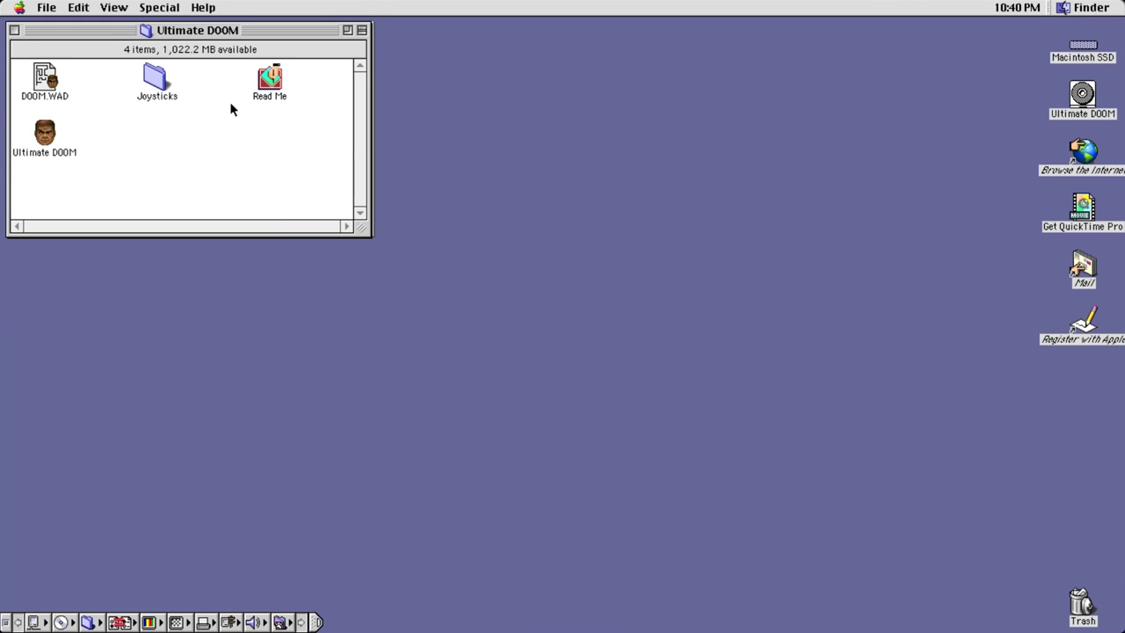
{"action": "left_click", "coordinate": [153, 79]}
{"action": "left_click_drag", "start_coordinate": [110, 32], "coordinate": [313, 145]}
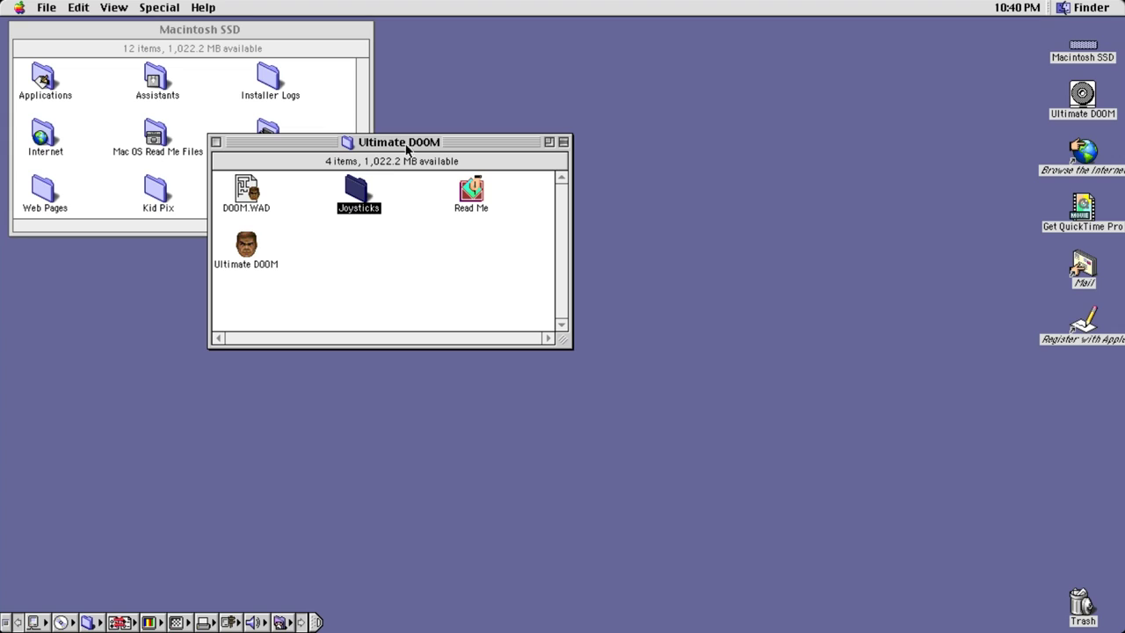
{"action": "left_click", "coordinate": [215, 142]}
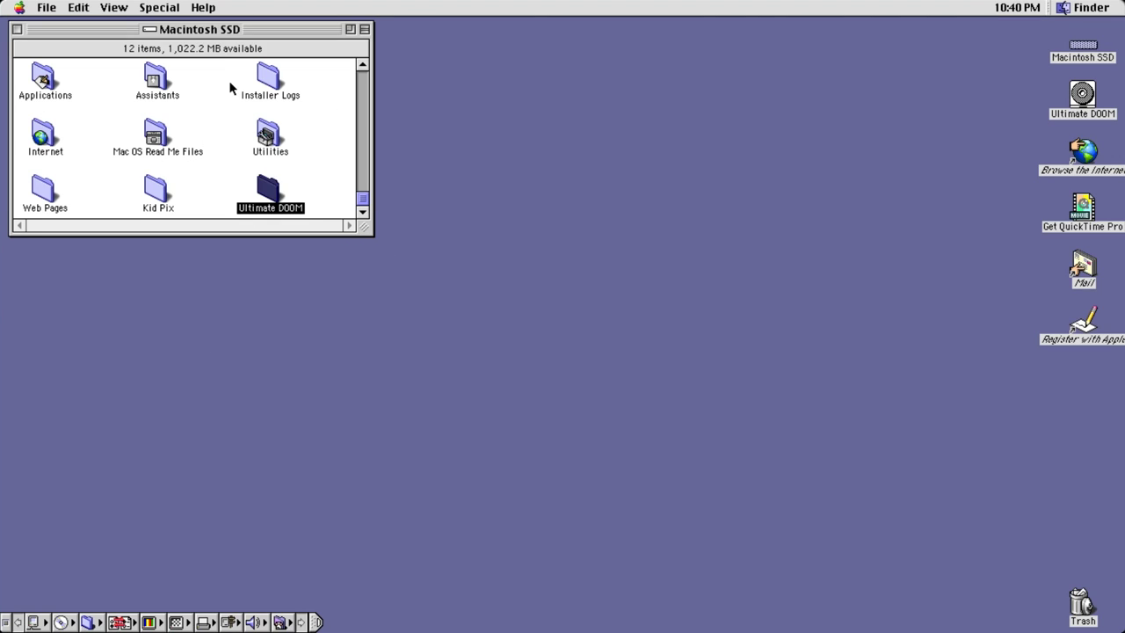
{"action": "left_click_drag", "start_coordinate": [259, 35], "coordinate": [375, 105]}
{"action": "left_click", "coordinate": [133, 98]}
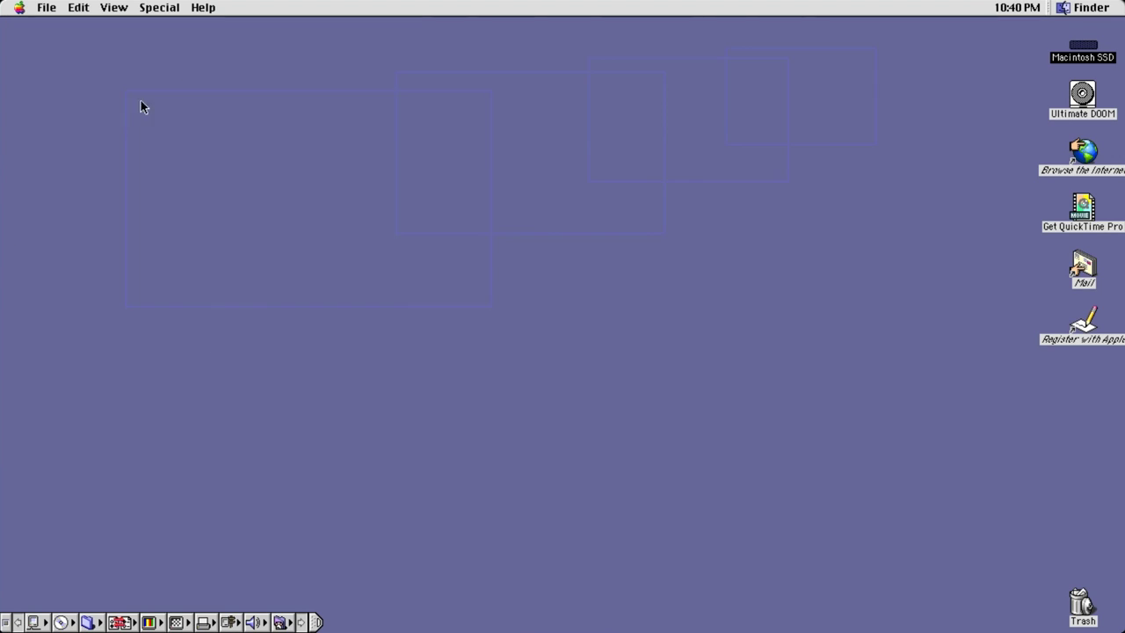
{"action": "left_click", "coordinate": [178, 7]}
{"action": "left_click", "coordinate": [181, 104]}
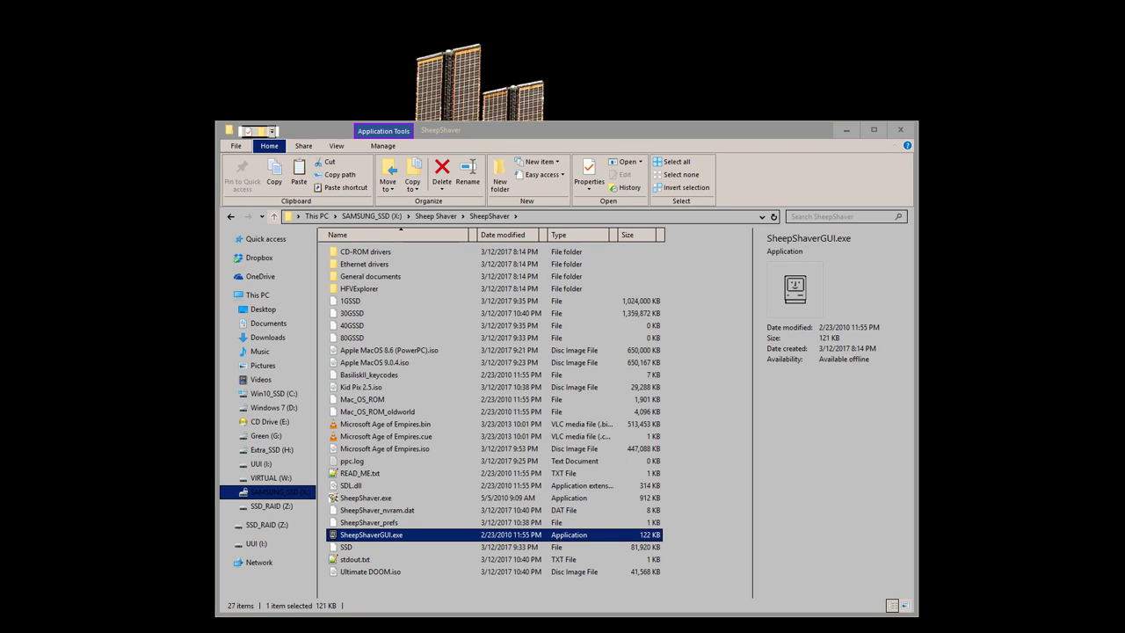
- Bring the SoftWindows™ 95 CD.cdr image into the SheepShaver folder and rename it SoftWindows™ 95 CD.iso, accepting the extension change
{"action": "left_click_drag", "start_coordinate": [492, 0], "coordinate": [421, 553]}
{"action": "left_click", "coordinate": [378, 547]}
{"action": "key", "text": "BackSpace"}
{"action": "key", "text": "BackSpace"}
{"action": "key", "text": "BackSpace"}
{"action": "type", "text": "iso"}
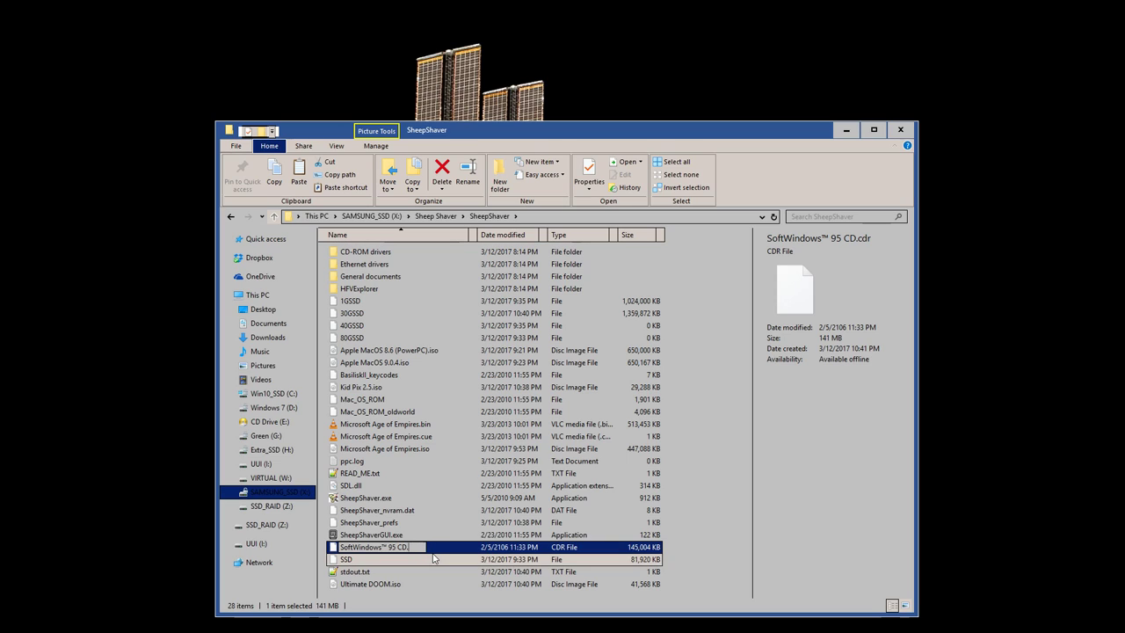
{"action": "key", "text": "Return"}
{"action": "key", "text": "Return"}
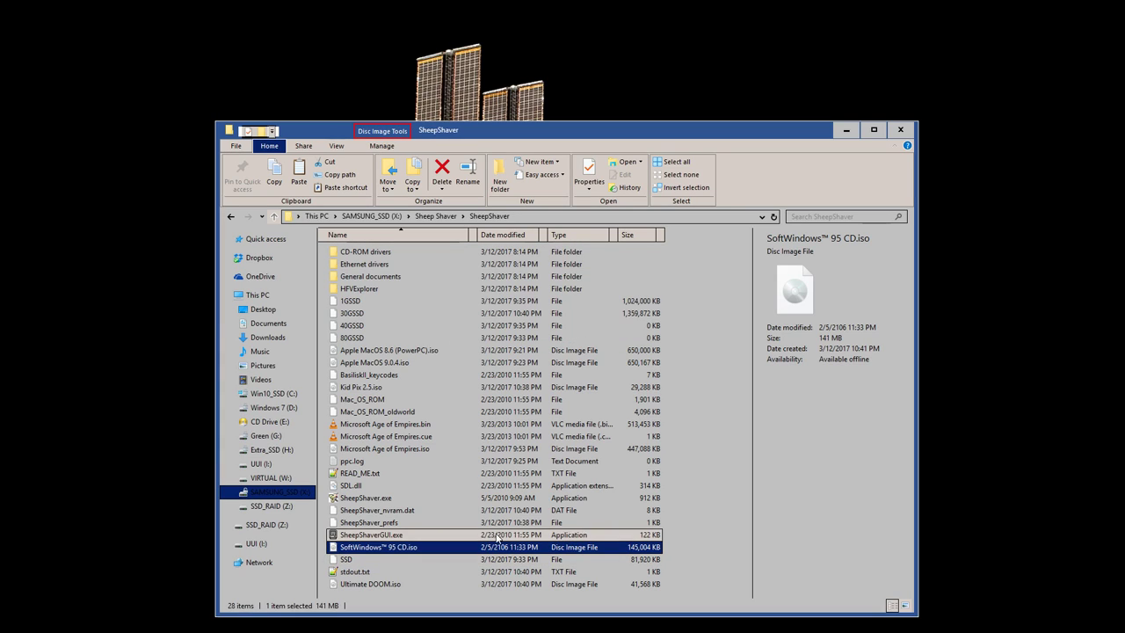
- Open SheepShaverGUI.exe and remove Ultimate DOOM.iso from the volumes
{"action": "double_click", "coordinate": [395, 535]}
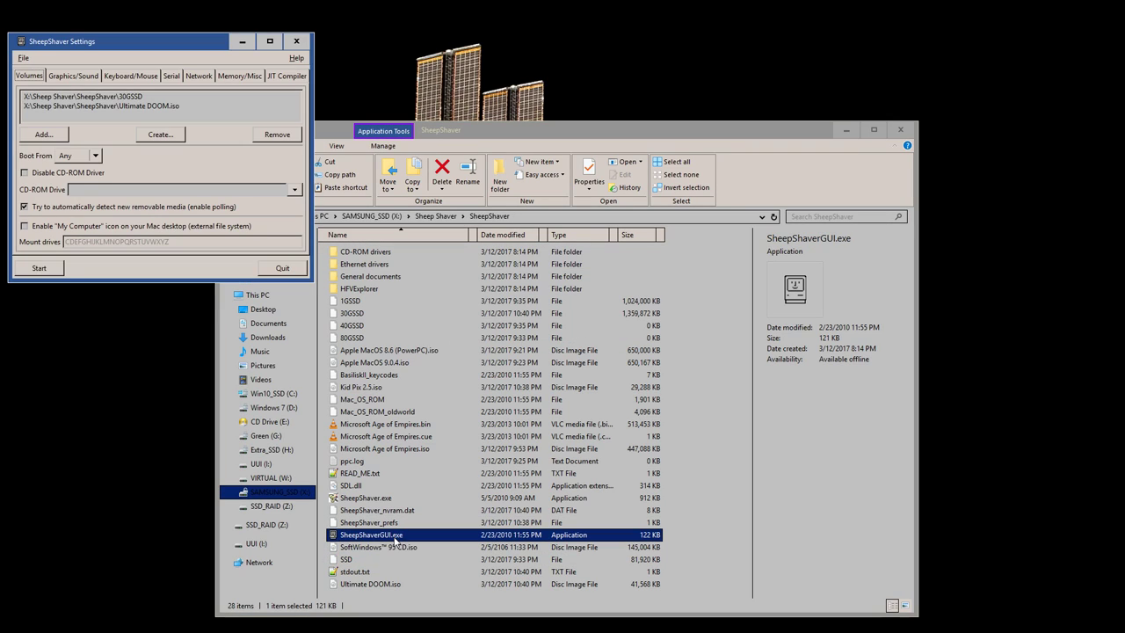
{"action": "left_click", "coordinate": [102, 106]}
{"action": "left_click", "coordinate": [259, 136]}
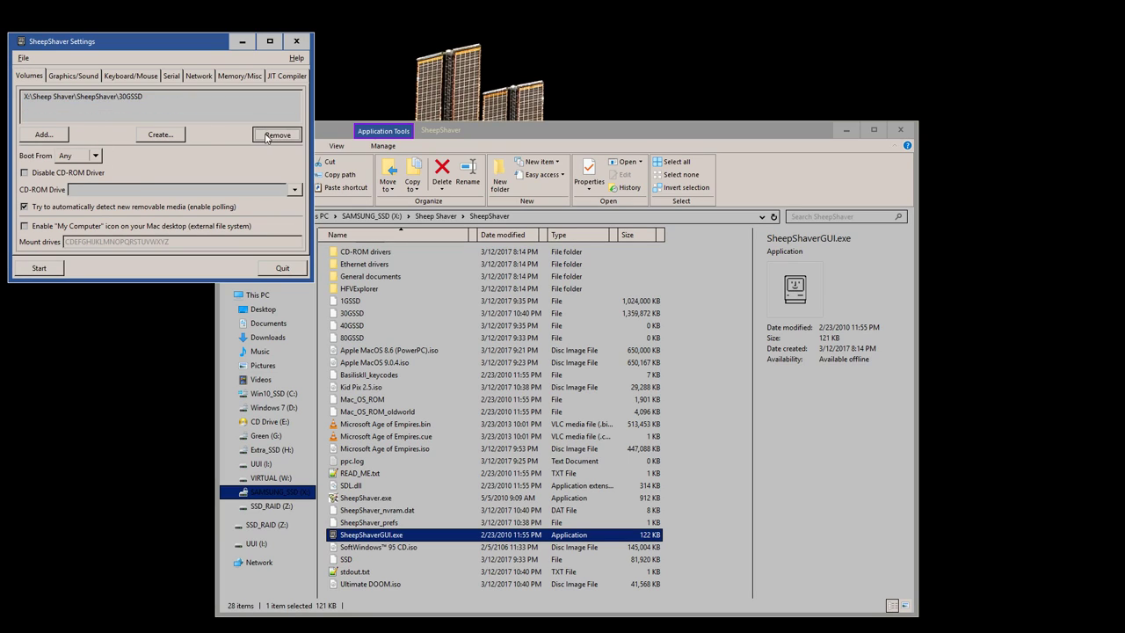
- Add SoftWindows™ 95 CD.iso as a volume and try to start the emulated Mac
{"action": "left_click", "coordinate": [44, 135]}
{"action": "scroll", "coordinate": [228, 176], "scroll_direction": "down", "scroll_amount": 5}
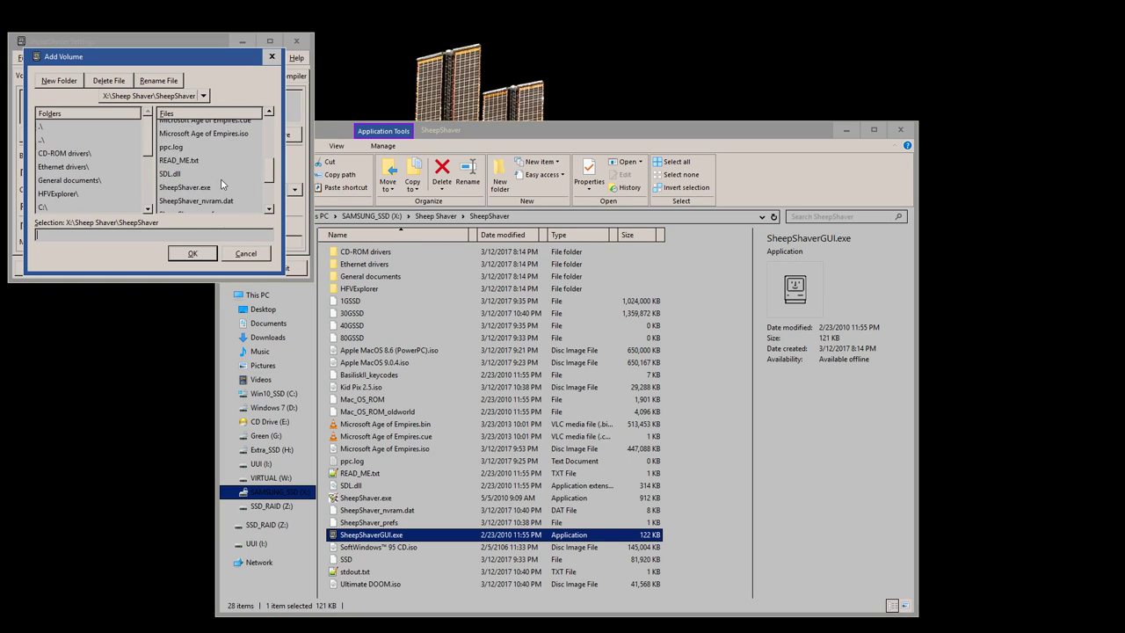
{"action": "scroll", "coordinate": [214, 195], "scroll_direction": "down", "scroll_amount": 2}
{"action": "left_click", "coordinate": [211, 190]}
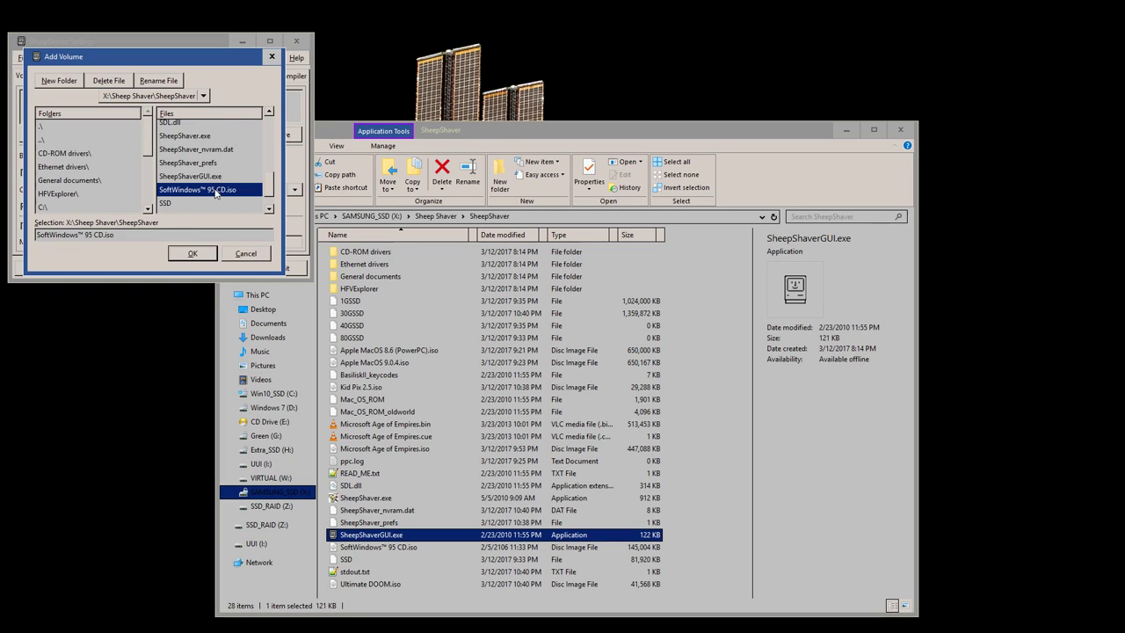
{"action": "left_click", "coordinate": [195, 254]}
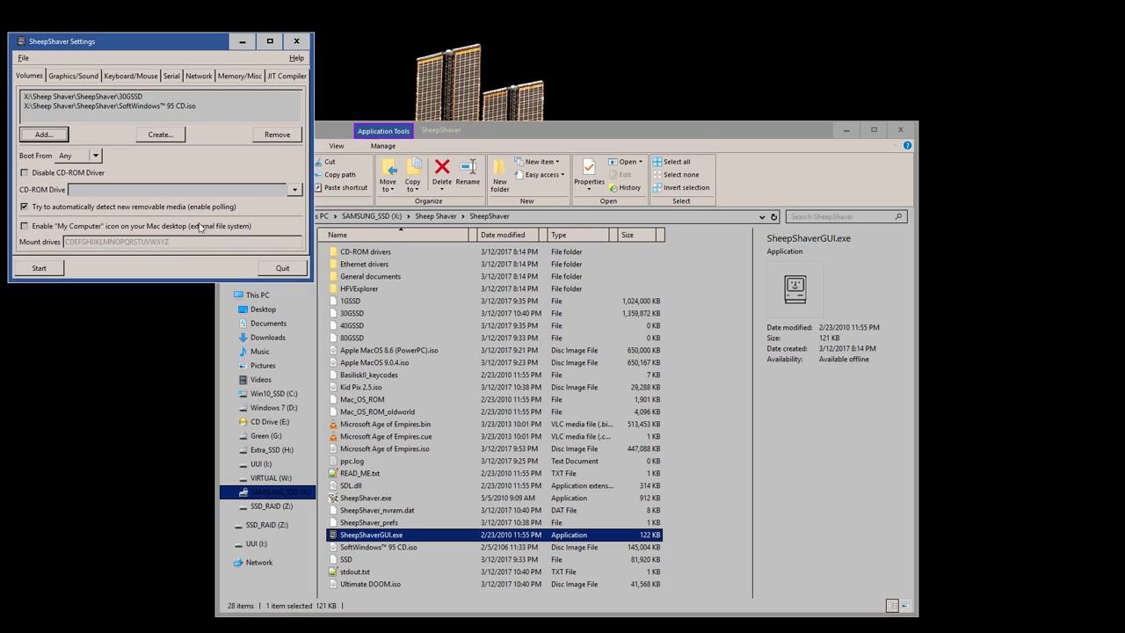
{"action": "left_click", "coordinate": [53, 268]}
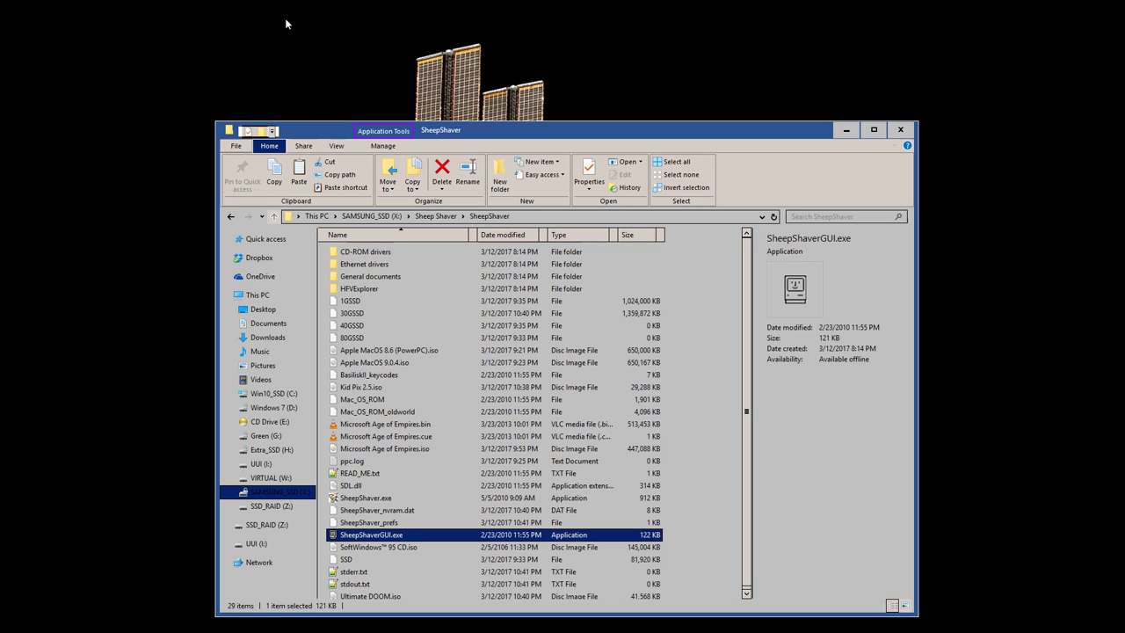
- Reopen the SheepShaver settings and strip the ™ symbol from the SoftWindows image's file name, making it SoftWindows 95 CD.iso
{"action": "left_click_drag", "start_coordinate": [457, 142], "coordinate": [418, 120]}
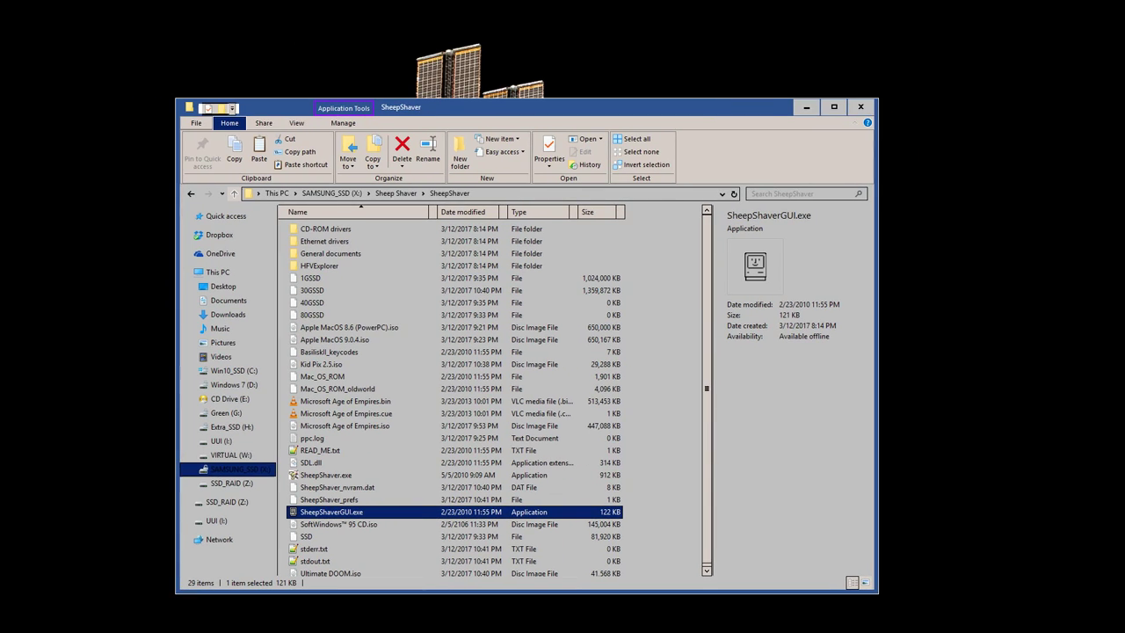
{"action": "left_click", "coordinate": [763, 513]}
{"action": "double_click", "coordinate": [362, 511]}
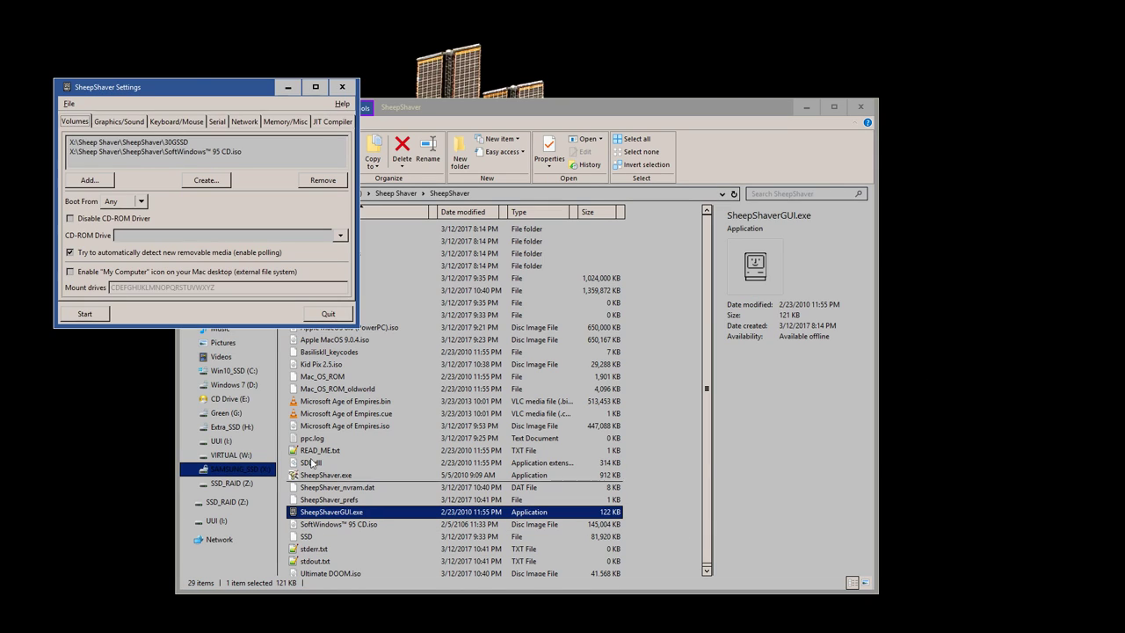
{"action": "left_click_drag", "start_coordinate": [209, 90], "coordinate": [126, 124]}
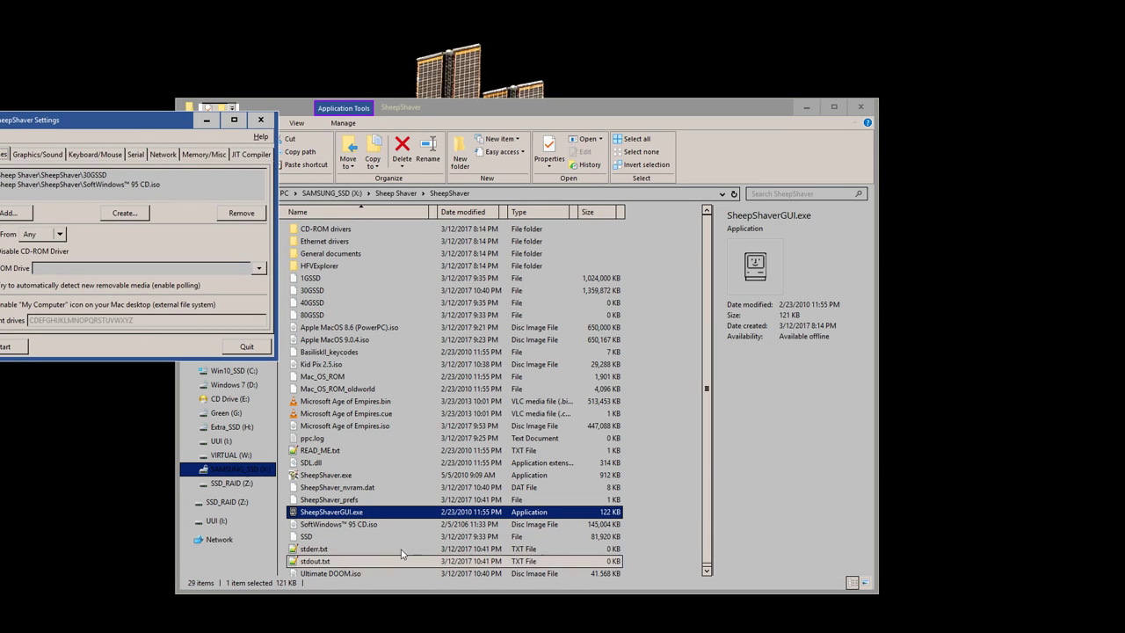
{"action": "left_click", "coordinate": [364, 525]}
{"action": "left_click", "coordinate": [347, 526]}
{"action": "left_click", "coordinate": [343, 525]}
{"action": "key", "text": "BackSpace"}
{"action": "key", "text": "Return"}
- Remove both entries from the volume list and add the 30GSSD disk back
{"action": "left_click", "coordinate": [100, 118]}
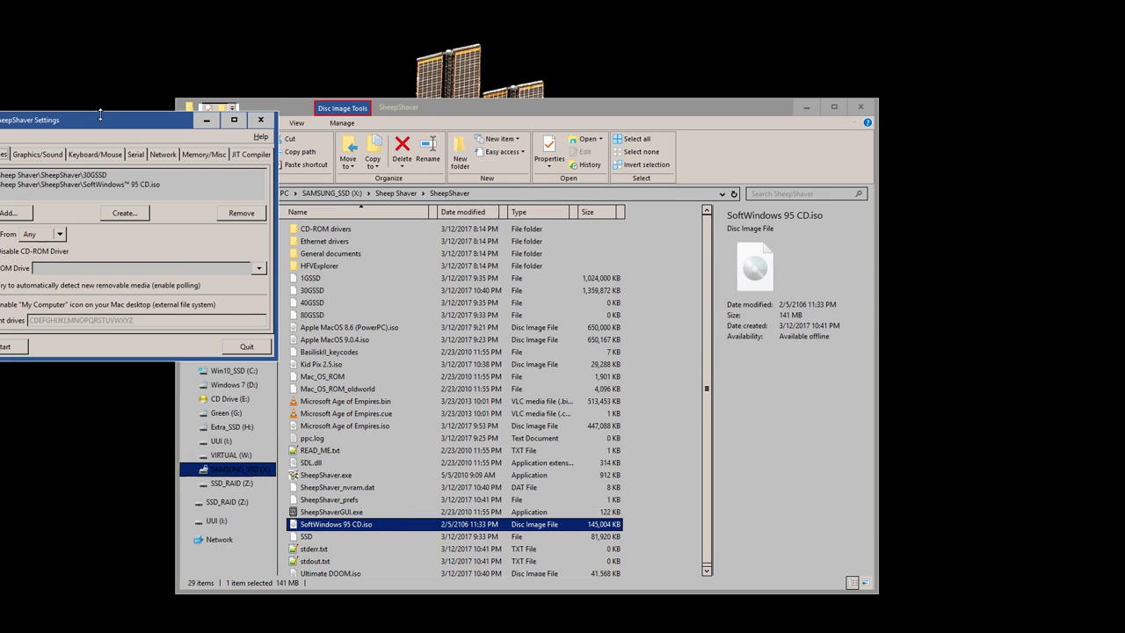
{"action": "left_click", "coordinate": [248, 215]}
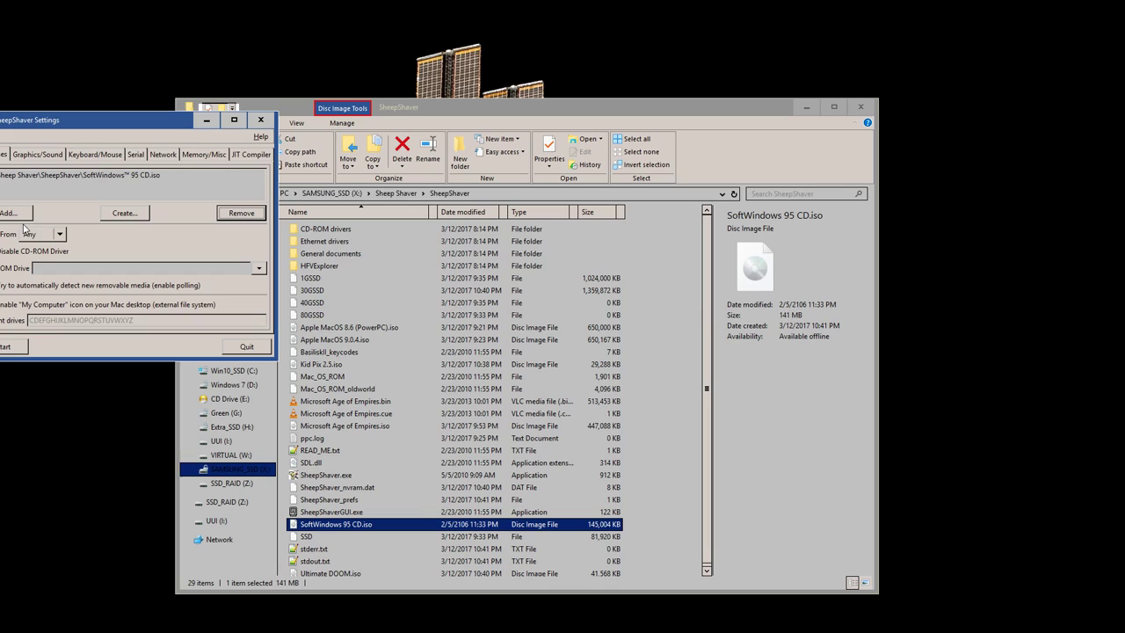
{"action": "left_click", "coordinate": [85, 179]}
{"action": "left_click", "coordinate": [250, 216]}
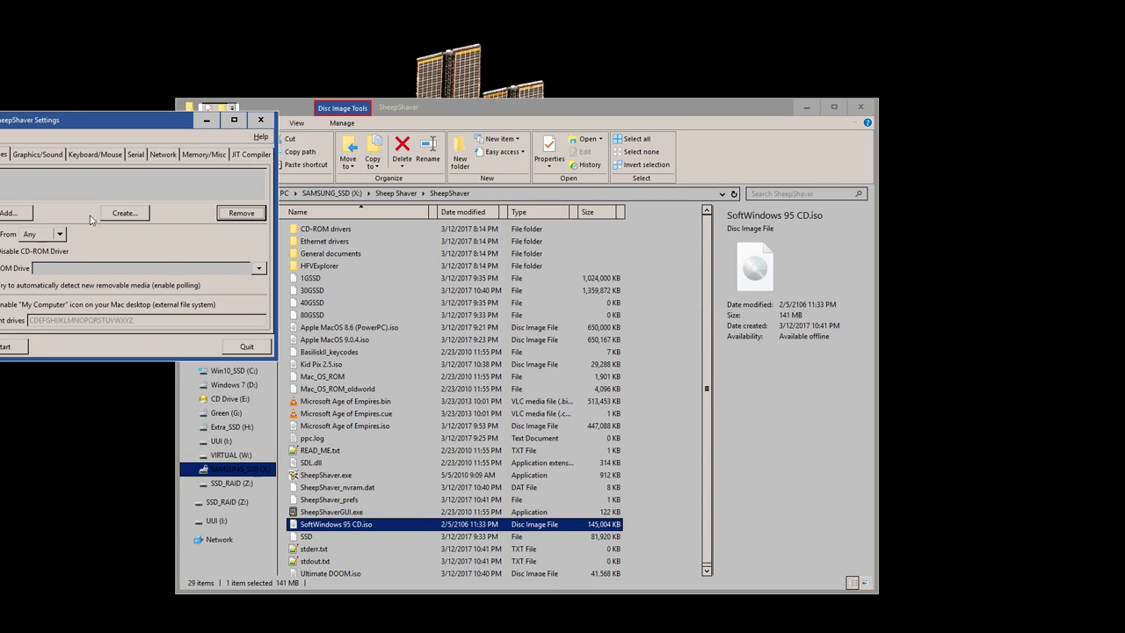
{"action": "left_click", "coordinate": [14, 213]}
{"action": "scroll", "coordinate": [283, 186], "scroll_direction": "up", "scroll_amount": 1}
{"action": "left_click", "coordinate": [220, 186]}
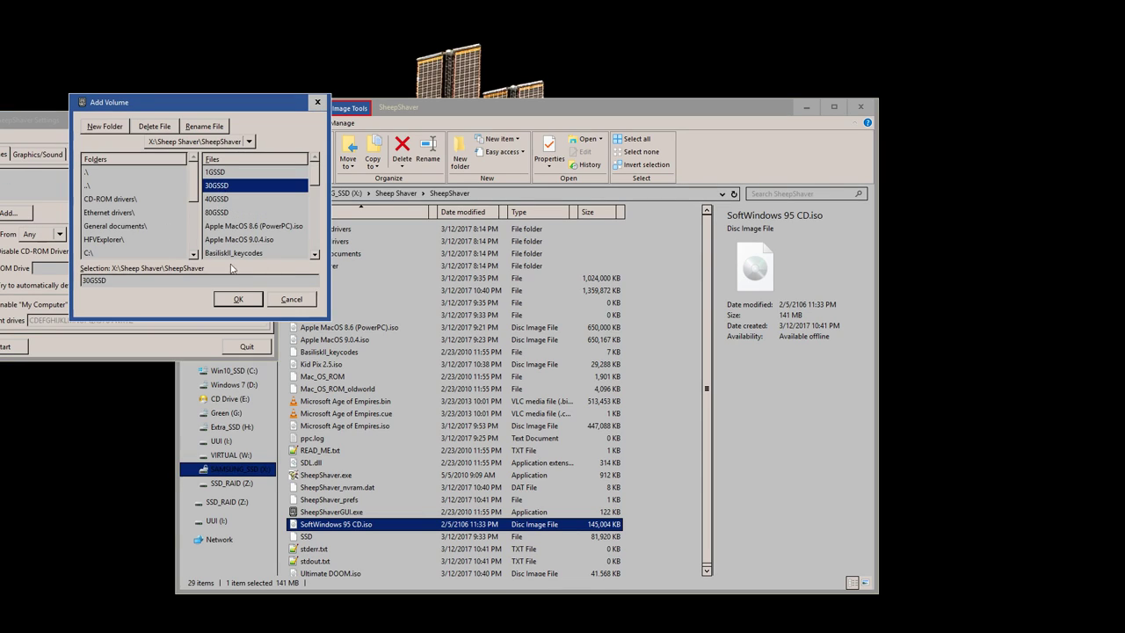
{"action": "left_click", "coordinate": [238, 299]}
- Add the renamed SoftWindows 95 CD.iso as the second volume and start the emulated Mac
{"action": "left_click", "coordinate": [10, 215]}
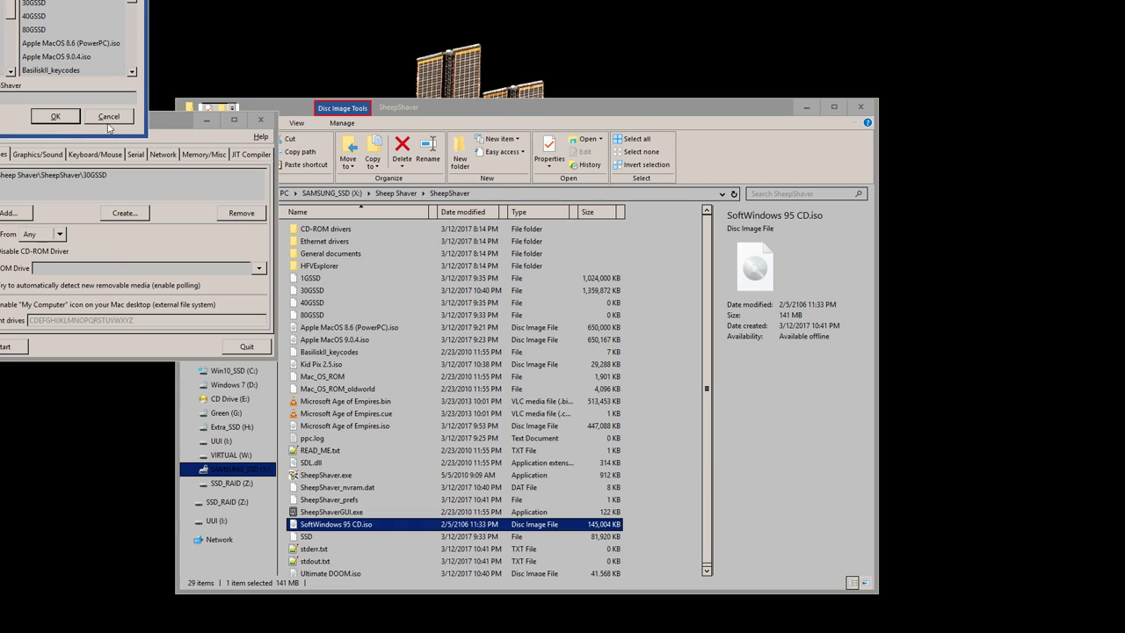
{"action": "left_click_drag", "start_coordinate": [35, 0], "coordinate": [330, 156]}
{"action": "scroll", "coordinate": [419, 257], "scroll_direction": "down", "scroll_amount": 5}
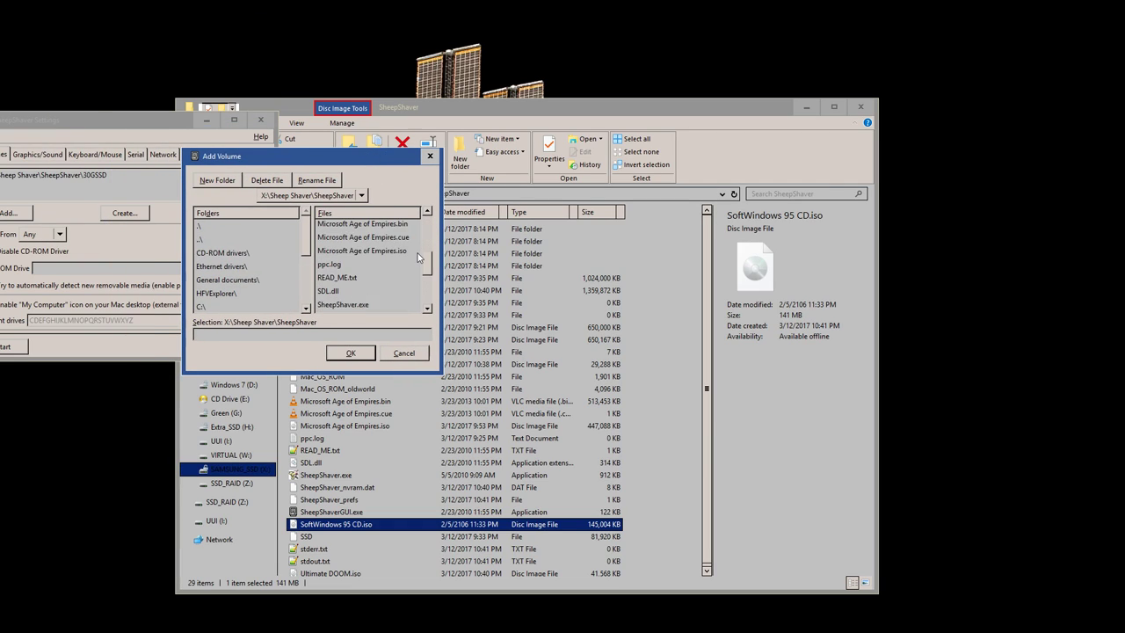
{"action": "scroll", "coordinate": [418, 257], "scroll_direction": "down", "scroll_amount": 1}
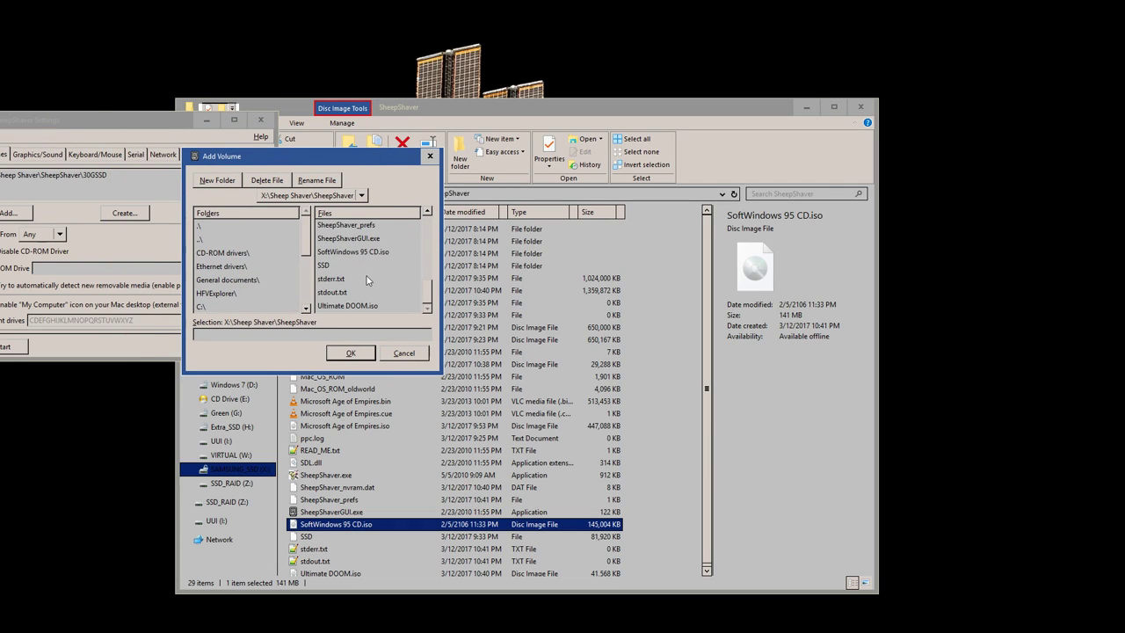
{"action": "scroll", "coordinate": [427, 303], "scroll_direction": "up", "scroll_amount": 1}
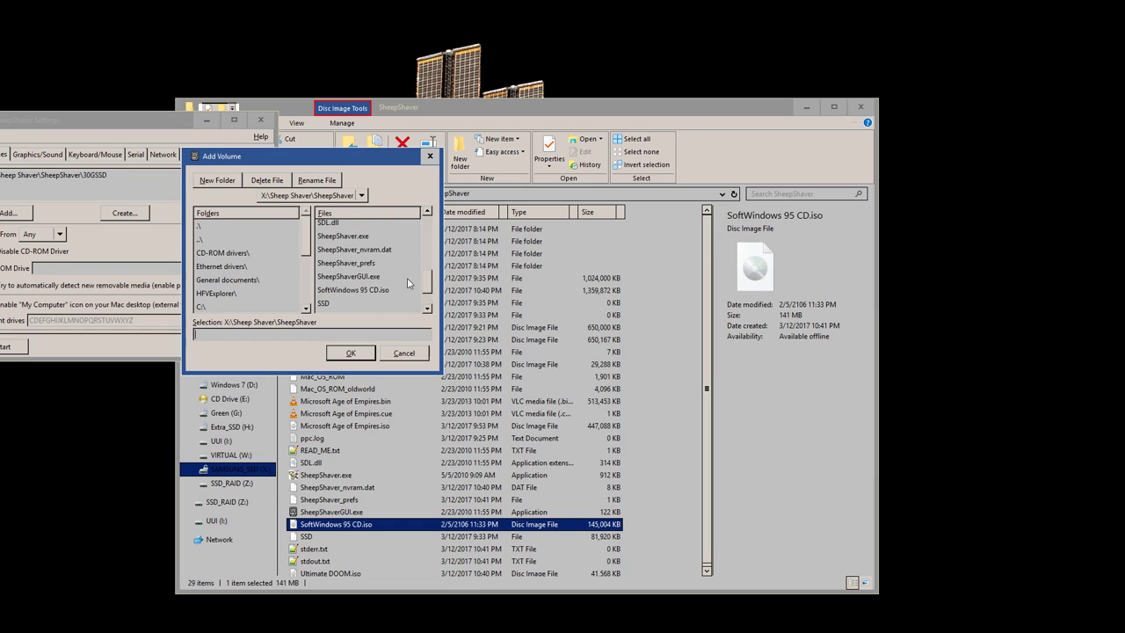
{"action": "left_click", "coordinate": [384, 293]}
{"action": "left_click", "coordinate": [351, 352]}
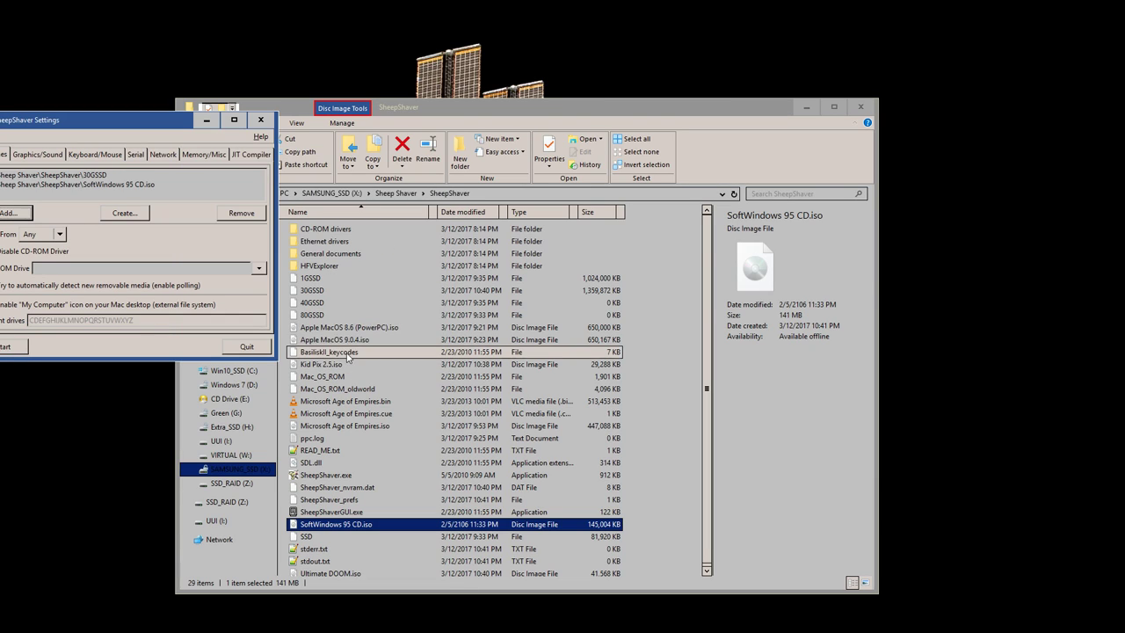
{"action": "left_click", "coordinate": [5, 347]}
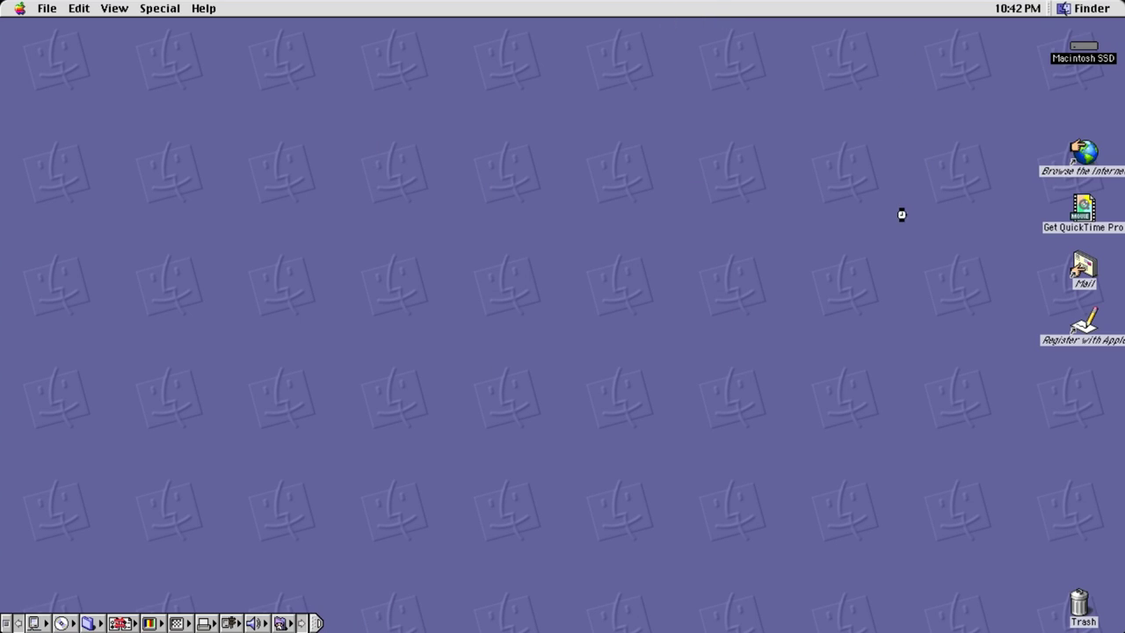
- Open the SoftWindows 95 CD and start an Easy Install of SoftWindows 95 onto the Macintosh SSD disk
{"action": "double_click", "coordinate": [1087, 106]}
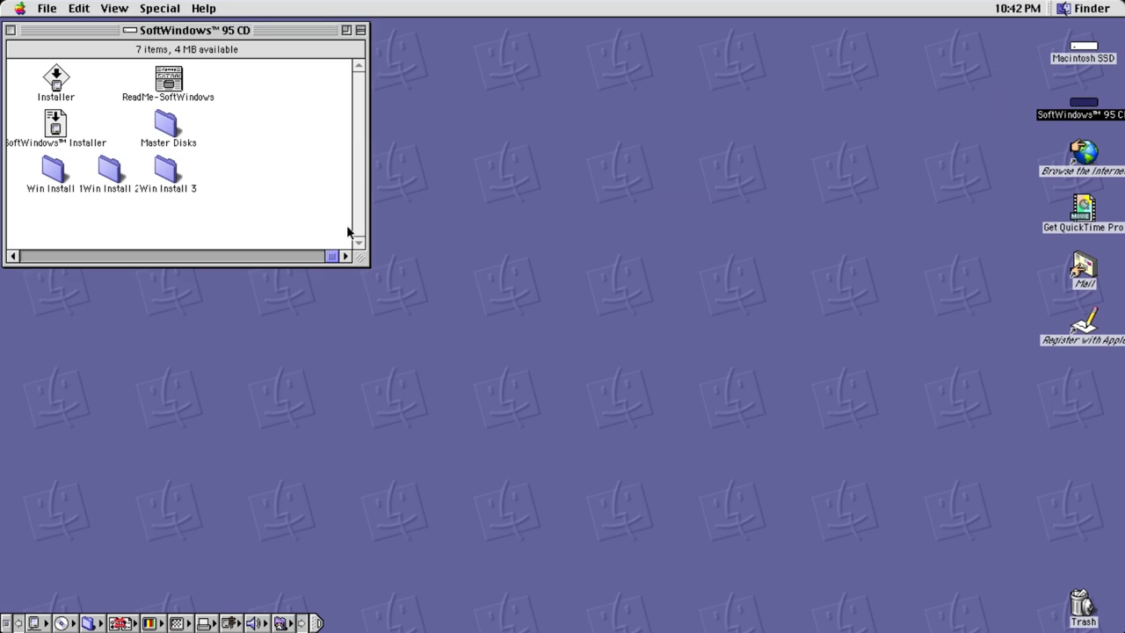
{"action": "double_click", "coordinate": [57, 77]}
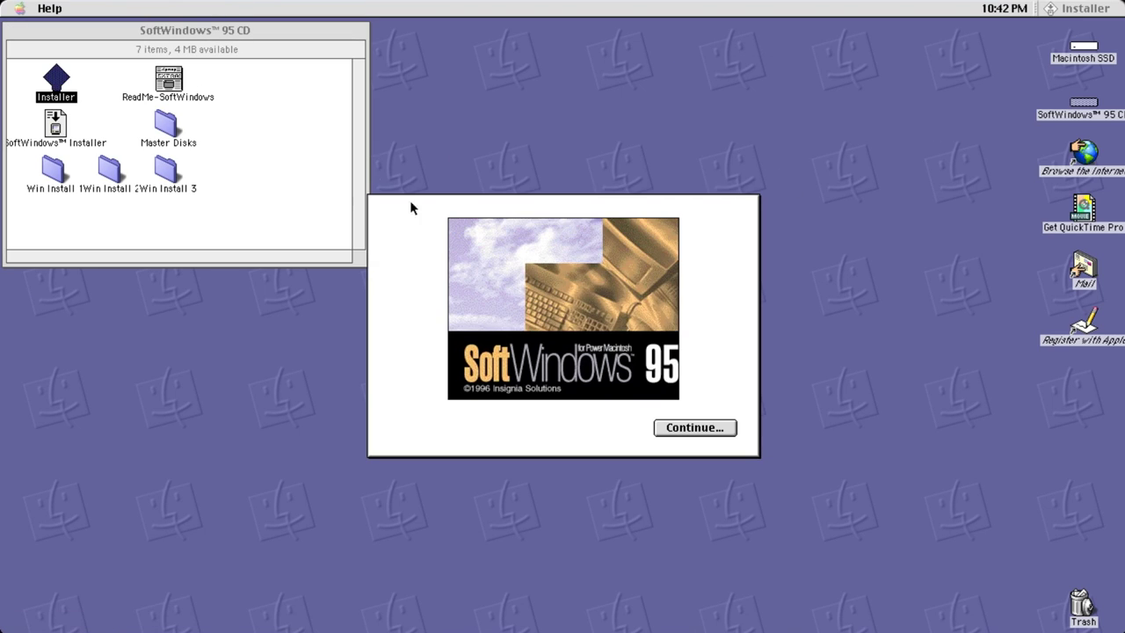
{"action": "left_click", "coordinate": [716, 429]}
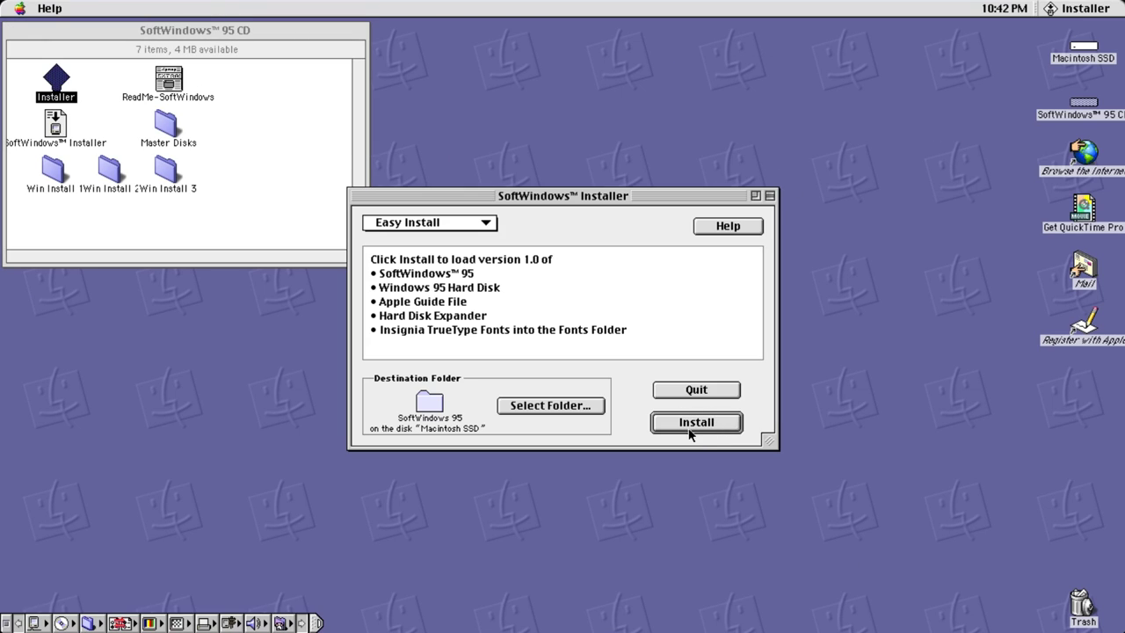
{"action": "left_click", "coordinate": [703, 429]}
{"action": "left_click", "coordinate": [703, 427]}
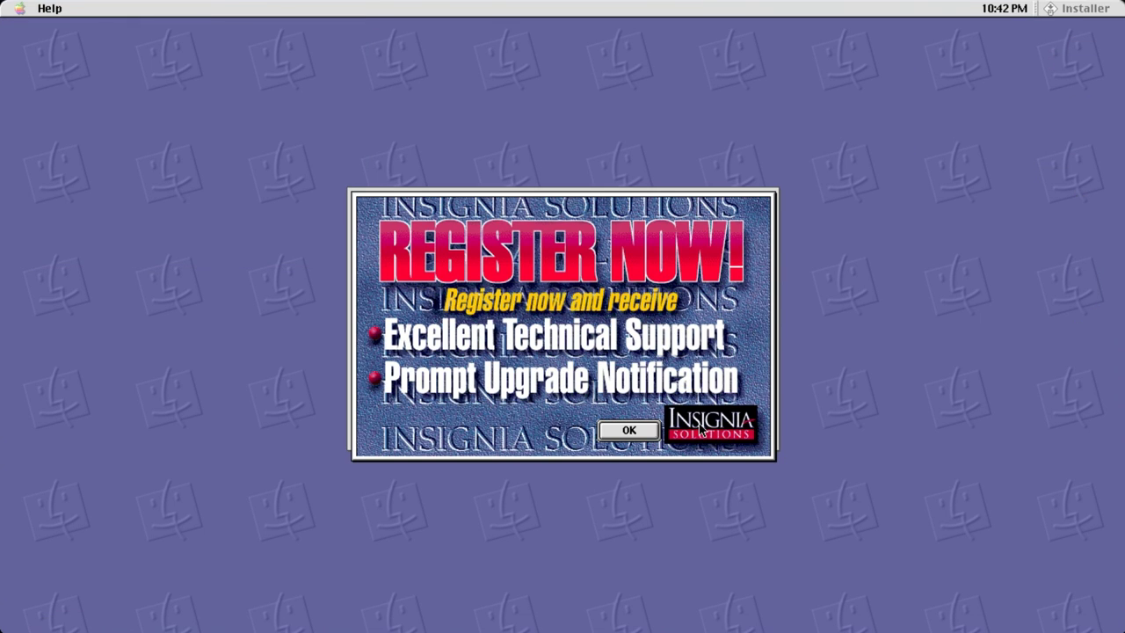
- Dismiss the registration notice, accept the proposed application memory setup and quit the installer once installation completes
{"action": "left_click", "coordinate": [628, 431]}
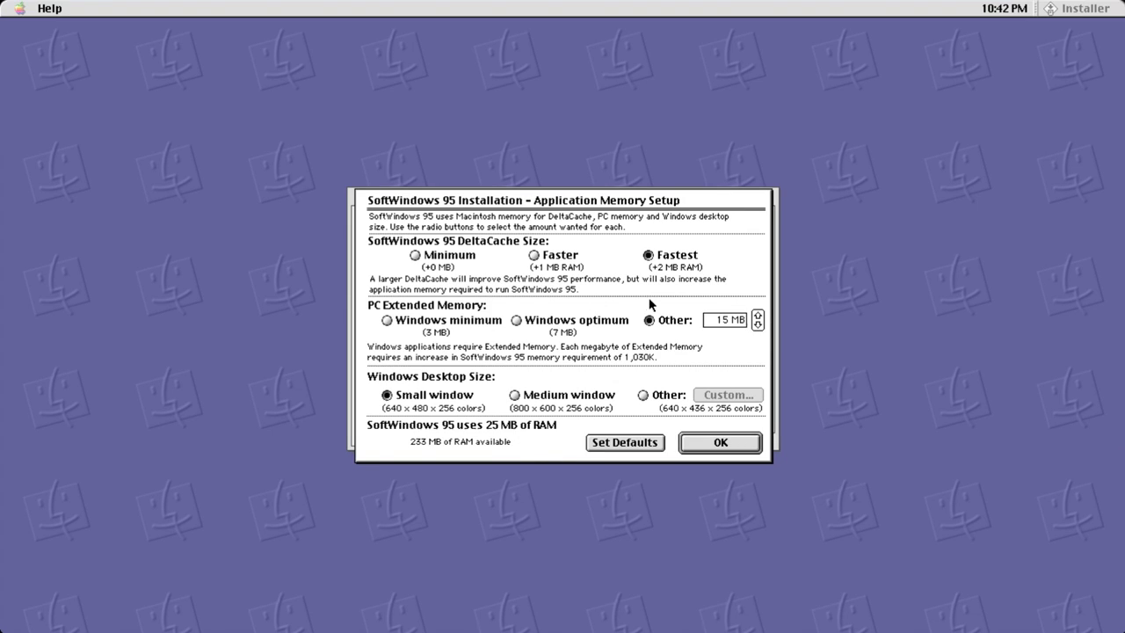
{"action": "left_click", "coordinate": [719, 442]}
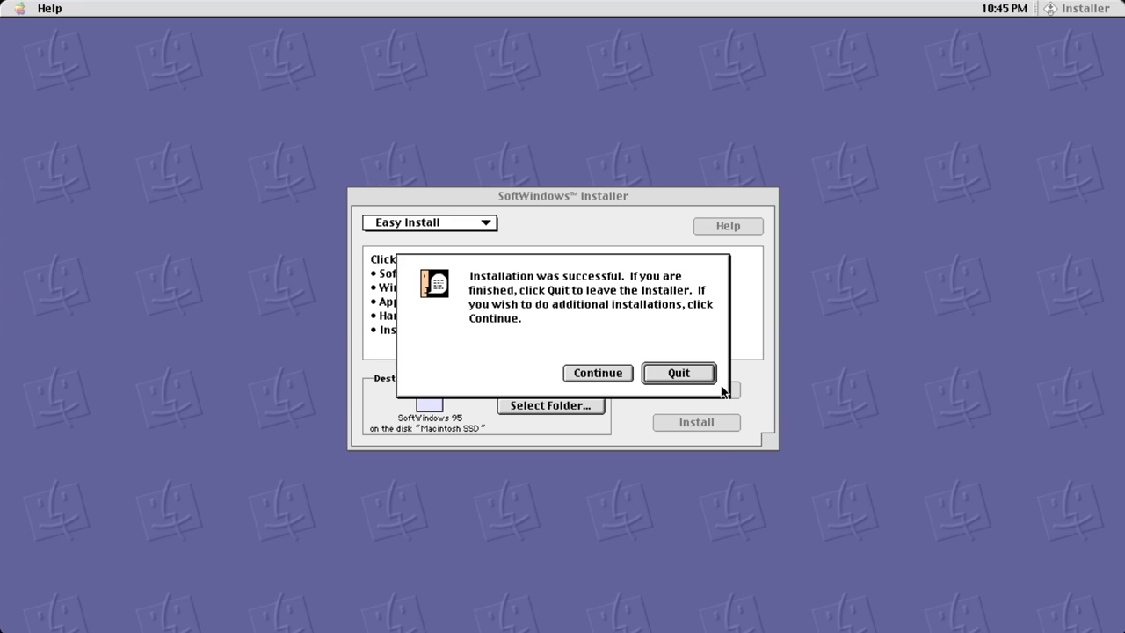
{"action": "left_click", "coordinate": [694, 376]}
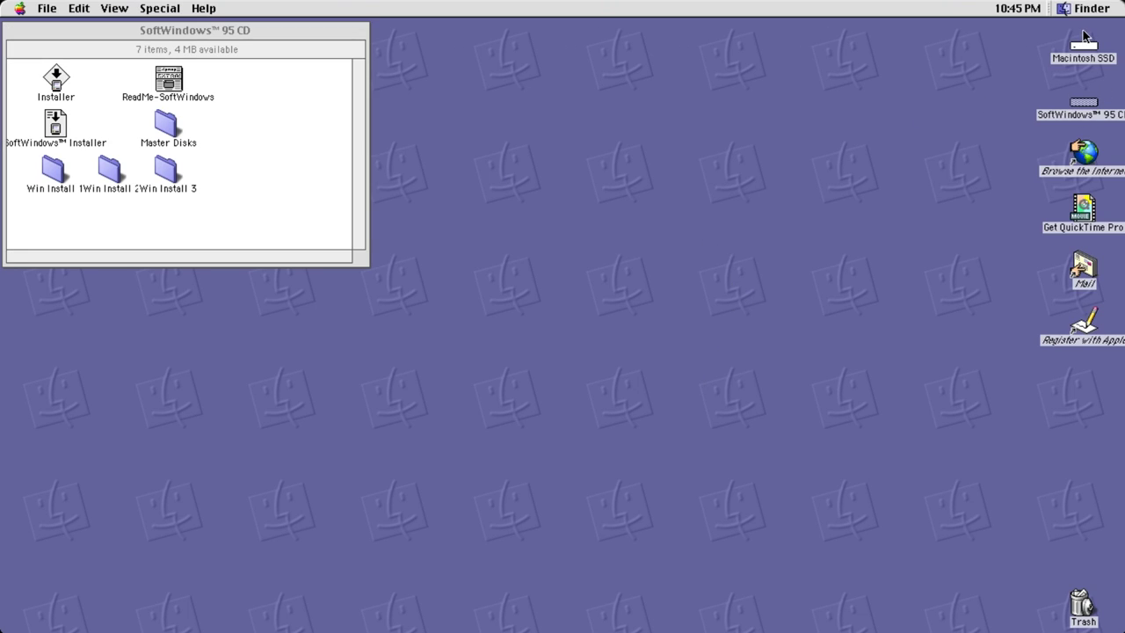
- Open the SoftWindows 95 folder on Macintosh SSD, reposition its window and launch SoftWindows™ 95
{"action": "double_click", "coordinate": [1083, 42]}
{"action": "type", "text": "soft"}
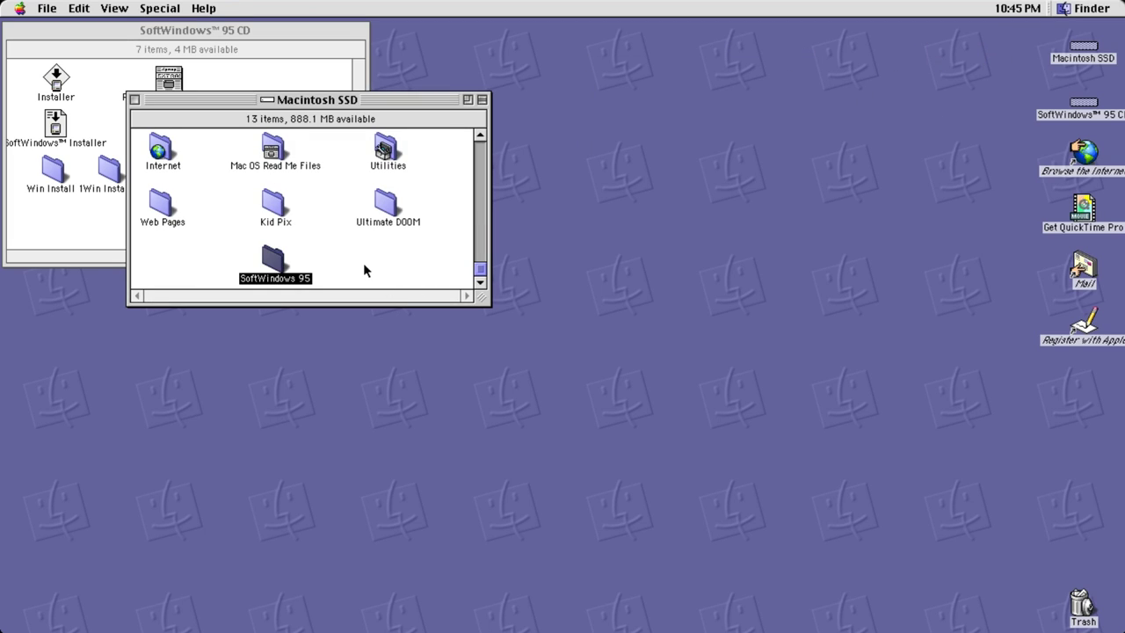
{"action": "double_click", "coordinate": [276, 264]}
{"action": "left_click_drag", "start_coordinate": [279, 34], "coordinate": [683, 172]}
{"action": "left_click", "coordinate": [676, 334]}
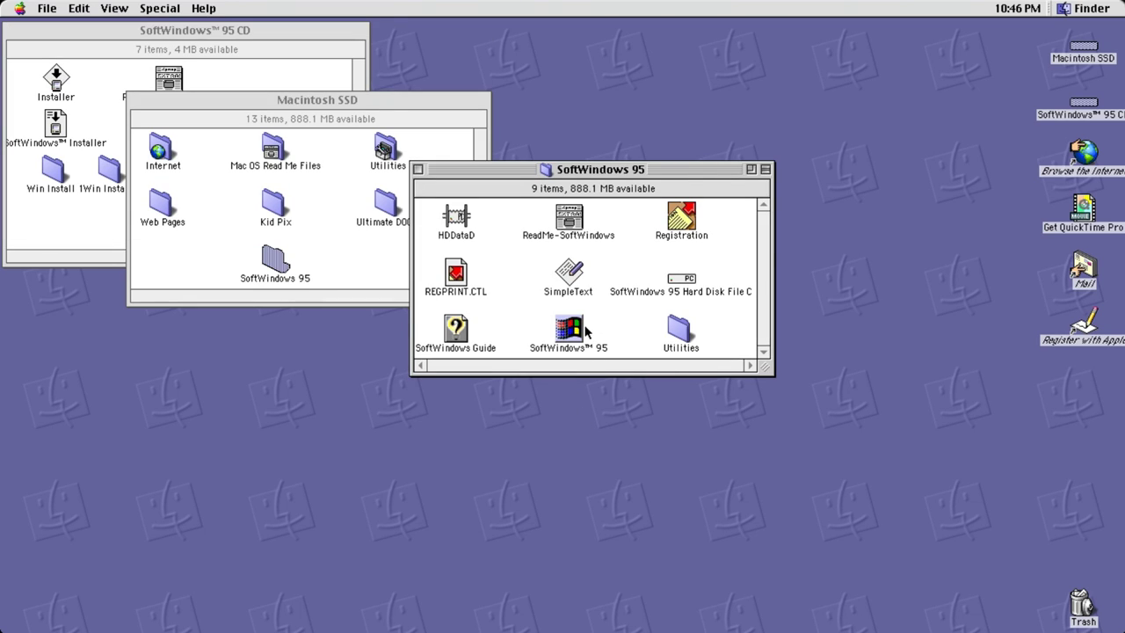
{"action": "double_click", "coordinate": [568, 331]}
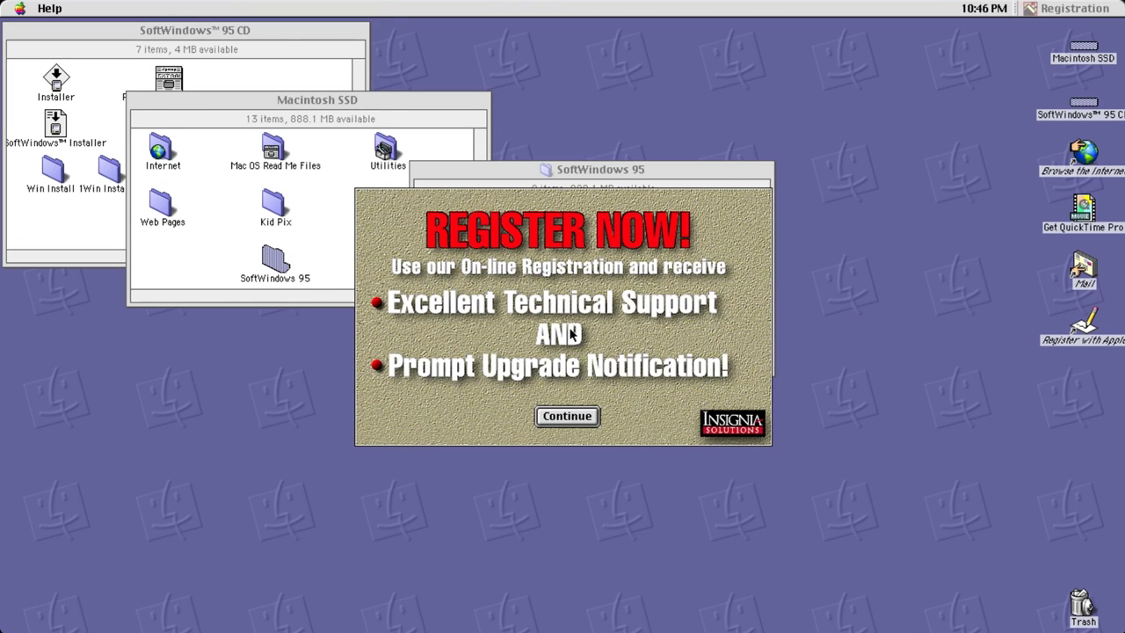
- Go through the SoftWindows registration pages to the contact information form and cancel the registration
{"action": "left_click", "coordinate": [559, 418]}
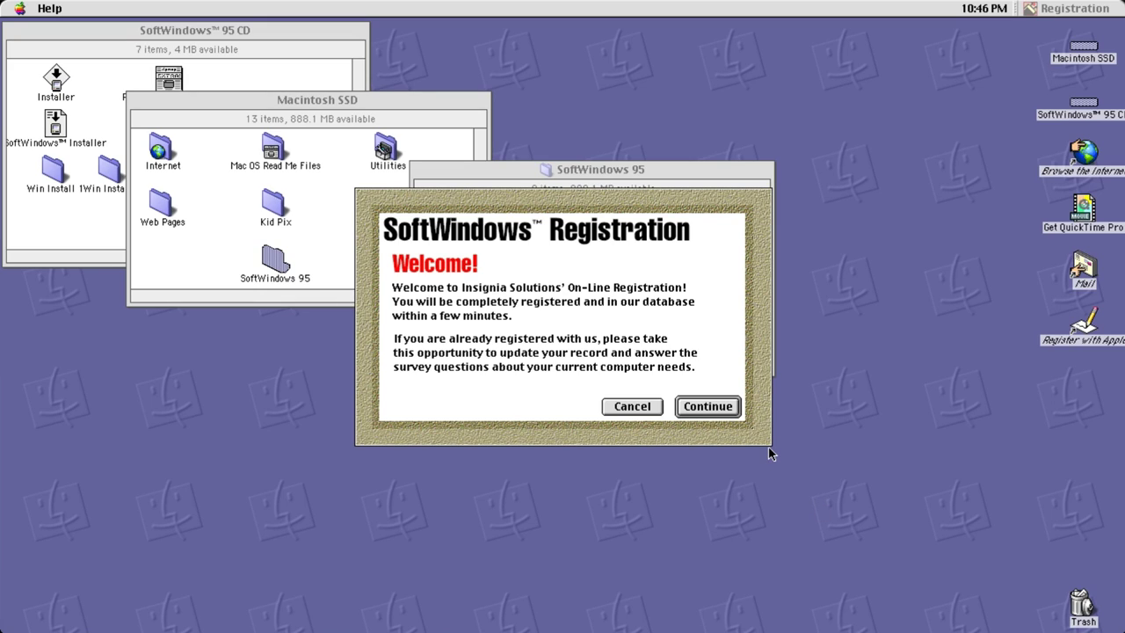
{"action": "left_click", "coordinate": [696, 410]}
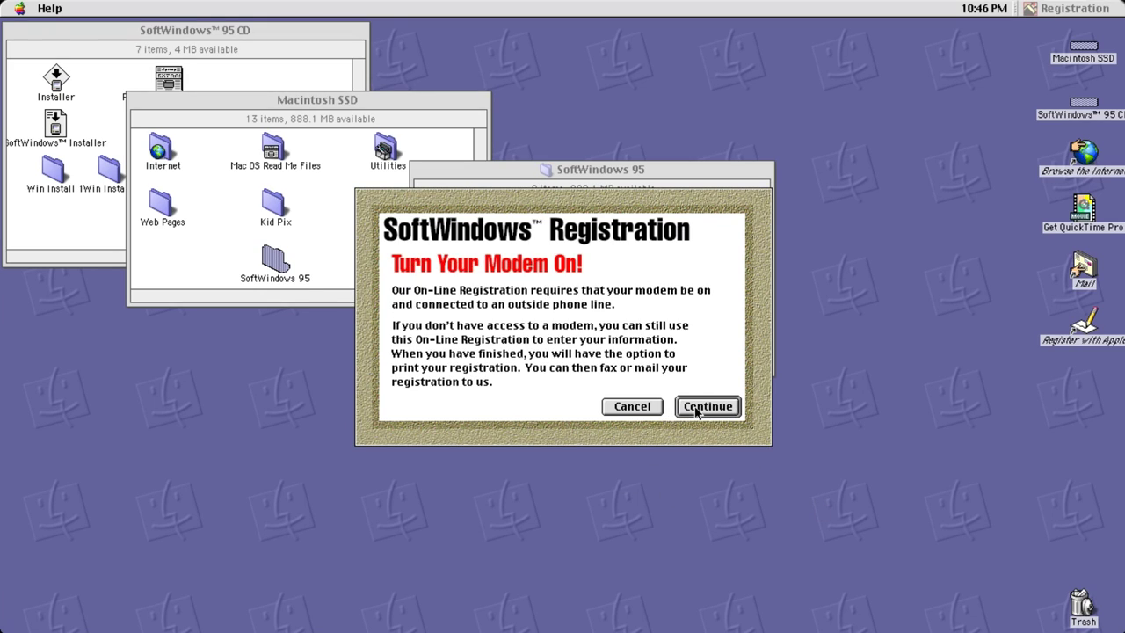
{"action": "left_click", "coordinate": [696, 410]}
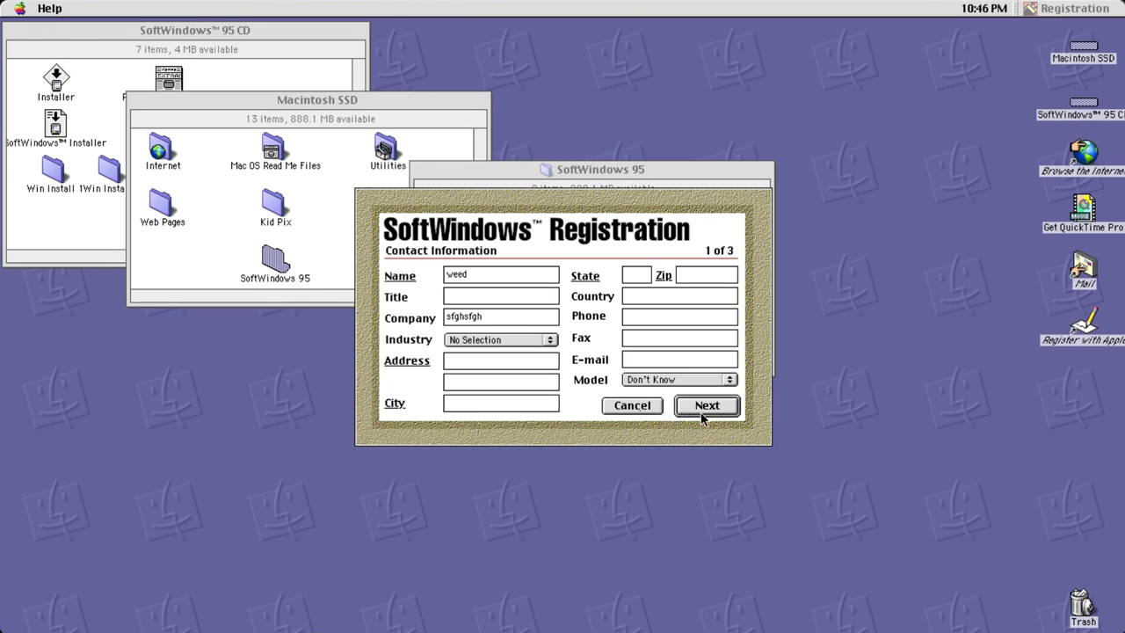
{"action": "left_click", "coordinate": [703, 408]}
{"action": "left_click", "coordinate": [659, 248]}
{"action": "left_click", "coordinate": [652, 408]}
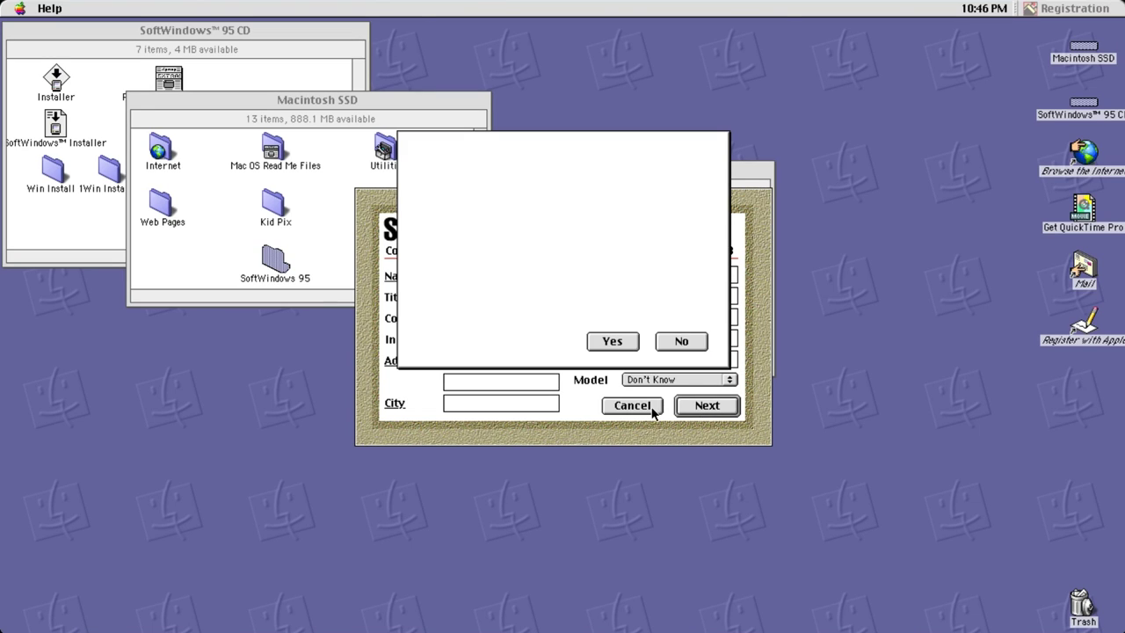
{"action": "left_click", "coordinate": [682, 341]}
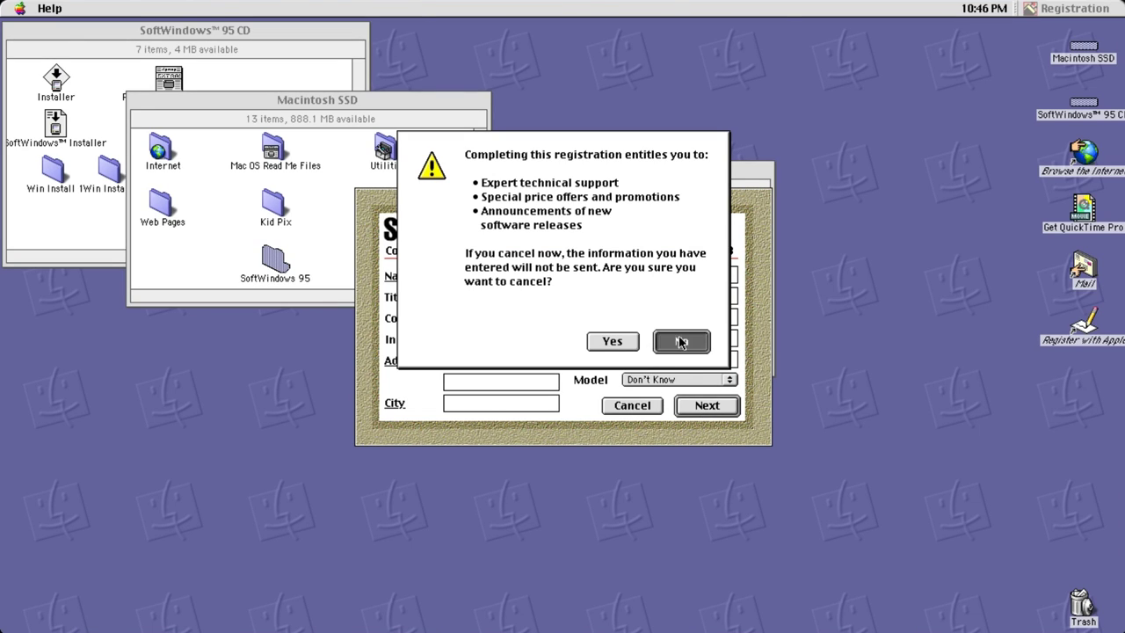
{"action": "left_click", "coordinate": [640, 406]}
{"action": "left_click", "coordinate": [632, 344]}
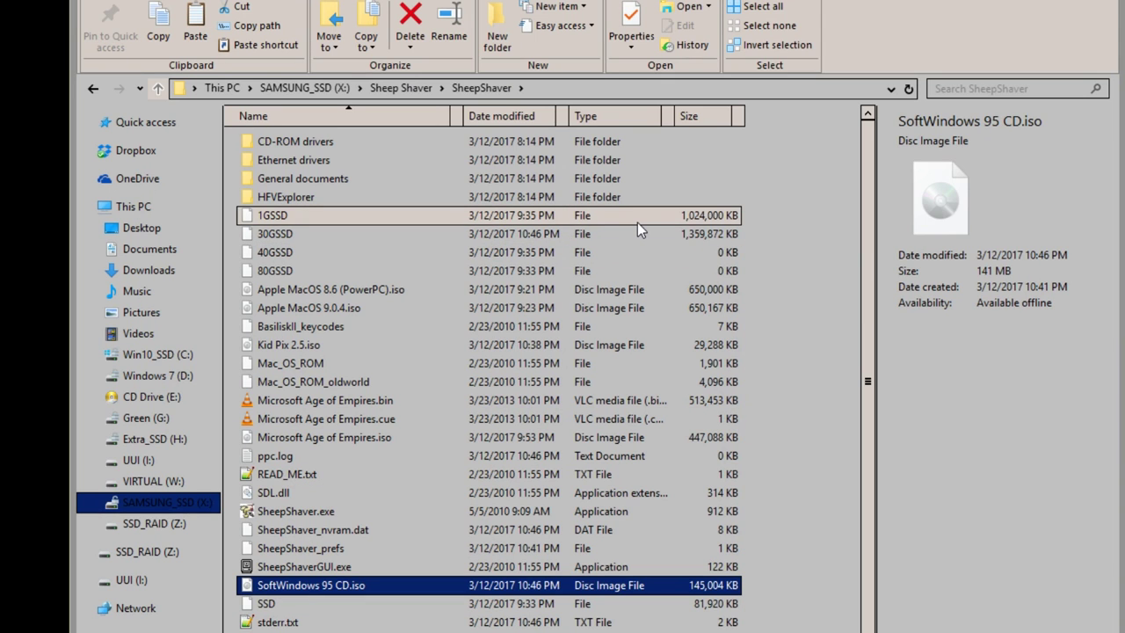
- Restart the emulated Mac from SheepShaverGUI.exe and dismiss the improper-shutdown disk check
{"action": "scroll", "coordinate": [637, 222], "scroll_direction": "down", "scroll_amount": 1}
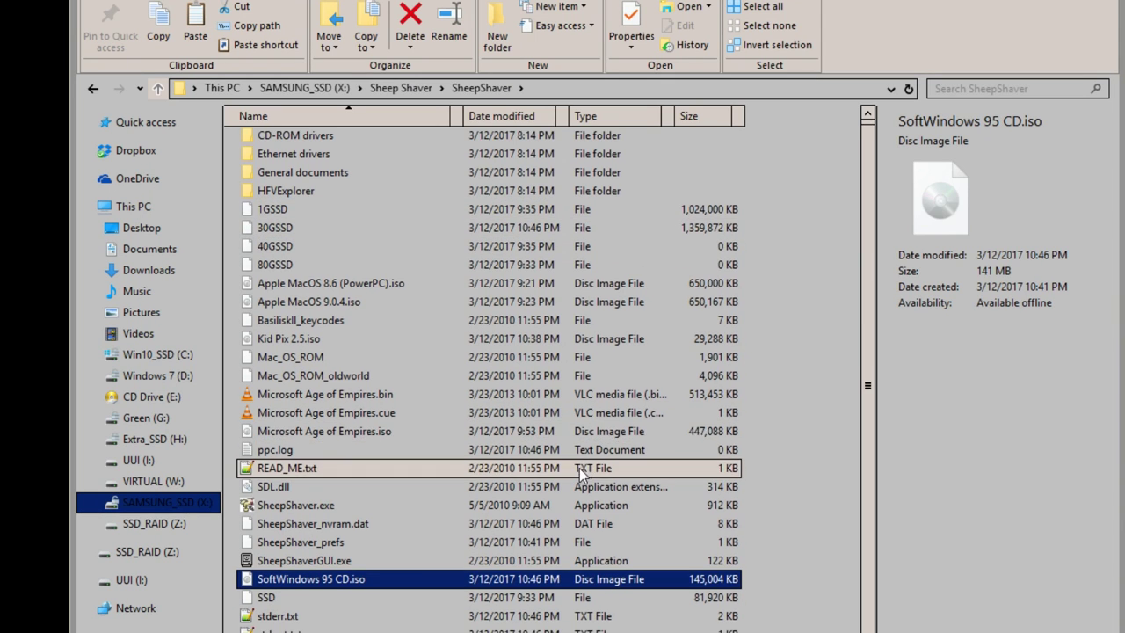
{"action": "double_click", "coordinate": [348, 561]}
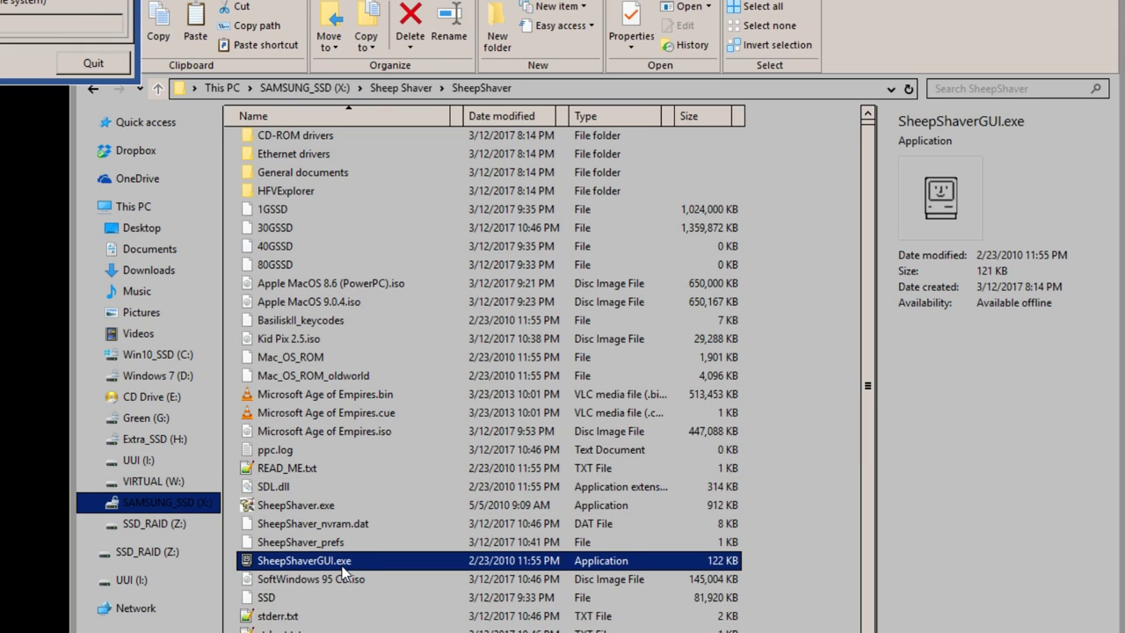
{"action": "key", "text": "Return"}
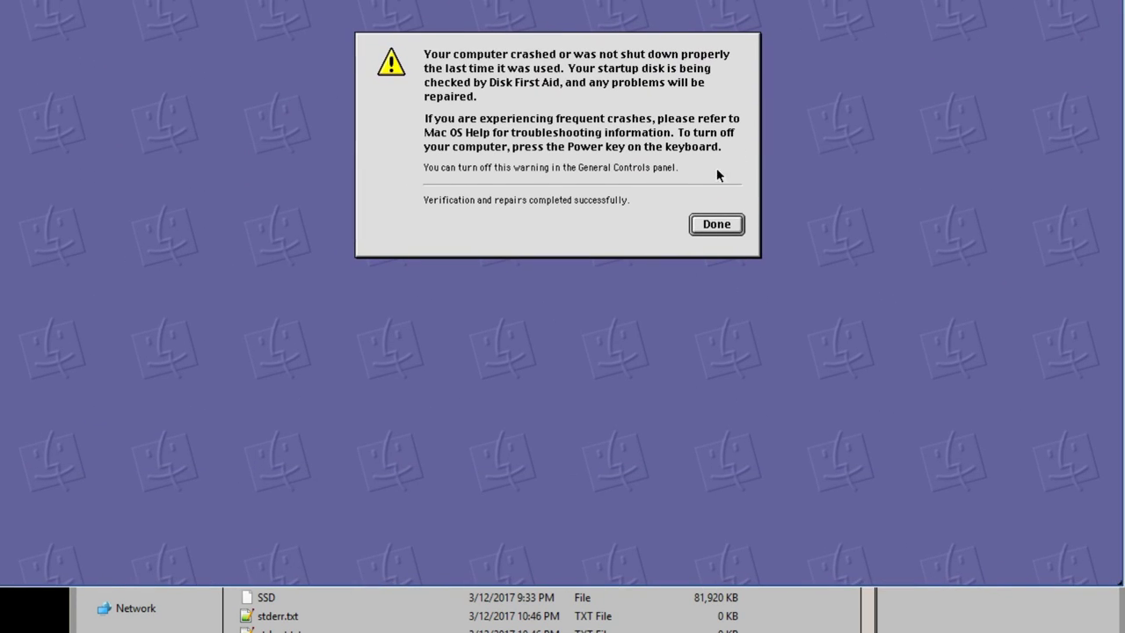
{"action": "left_click", "coordinate": [708, 223]}
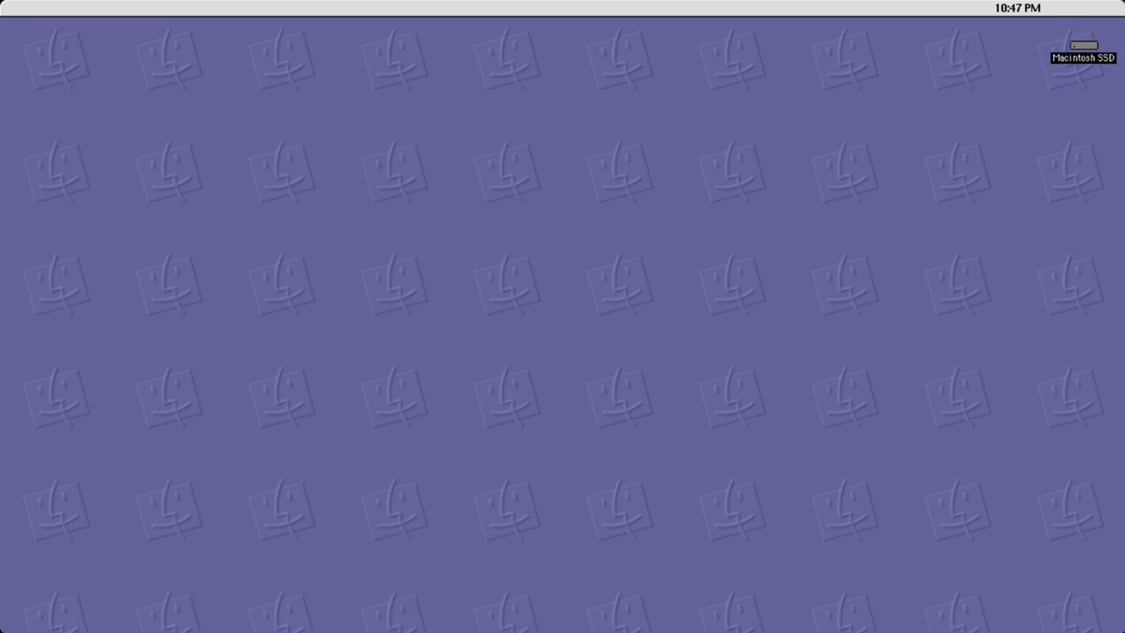
- Launch SoftWindows™ 95 from its folder again and cancel the online registration at the Welcome page
{"action": "left_click", "coordinate": [568, 332]}
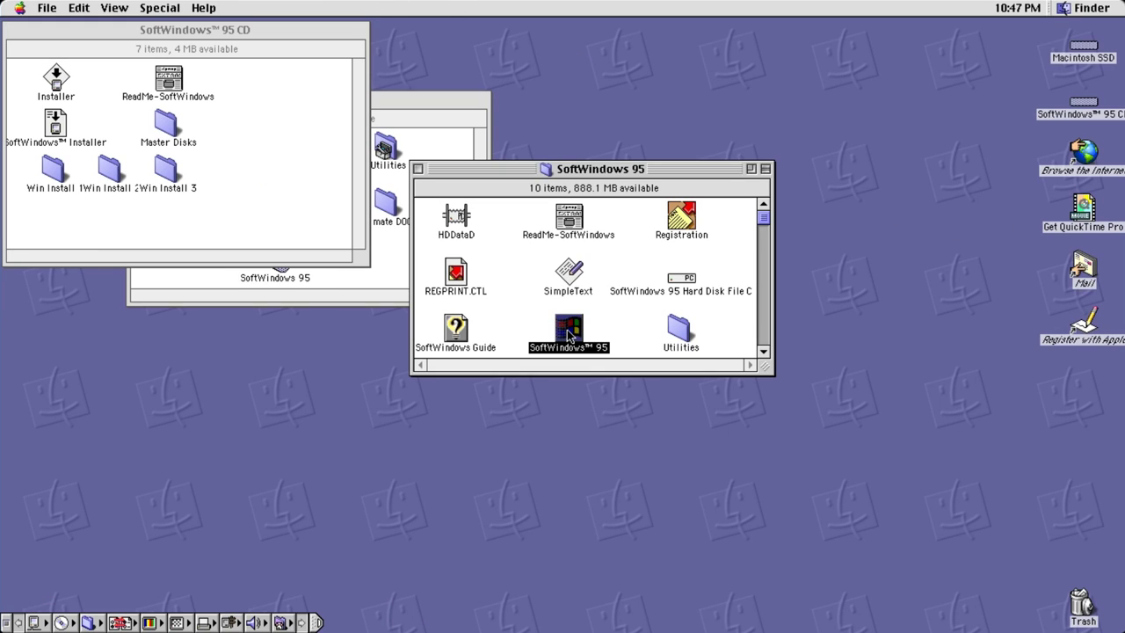
{"action": "double_click", "coordinate": [568, 332]}
{"action": "left_click", "coordinate": [541, 414]}
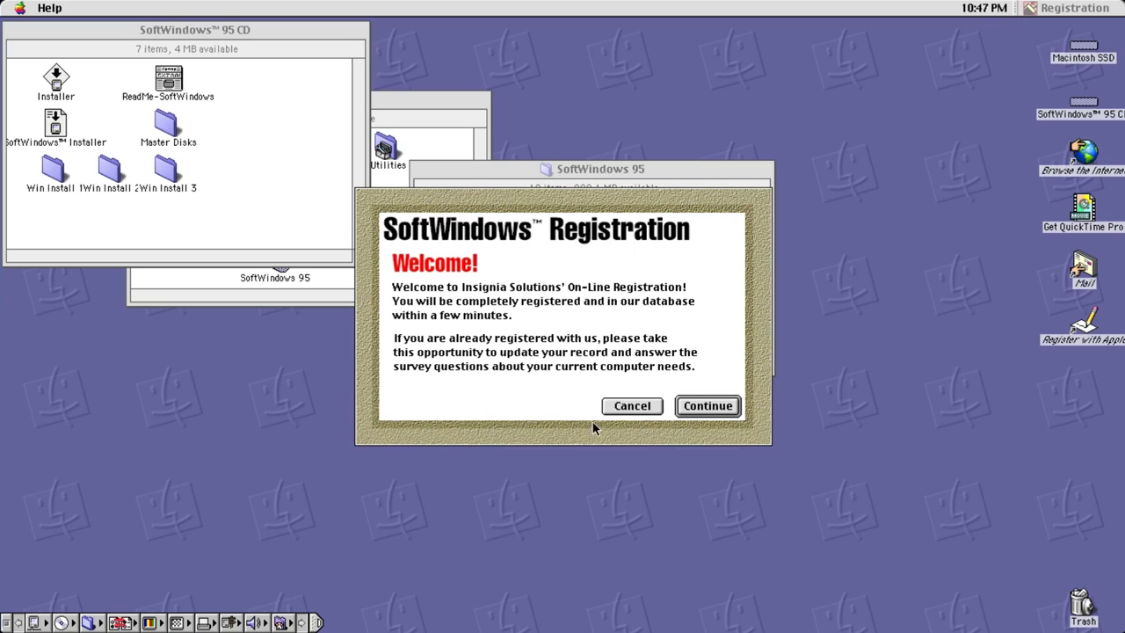
{"action": "left_click", "coordinate": [655, 410]}
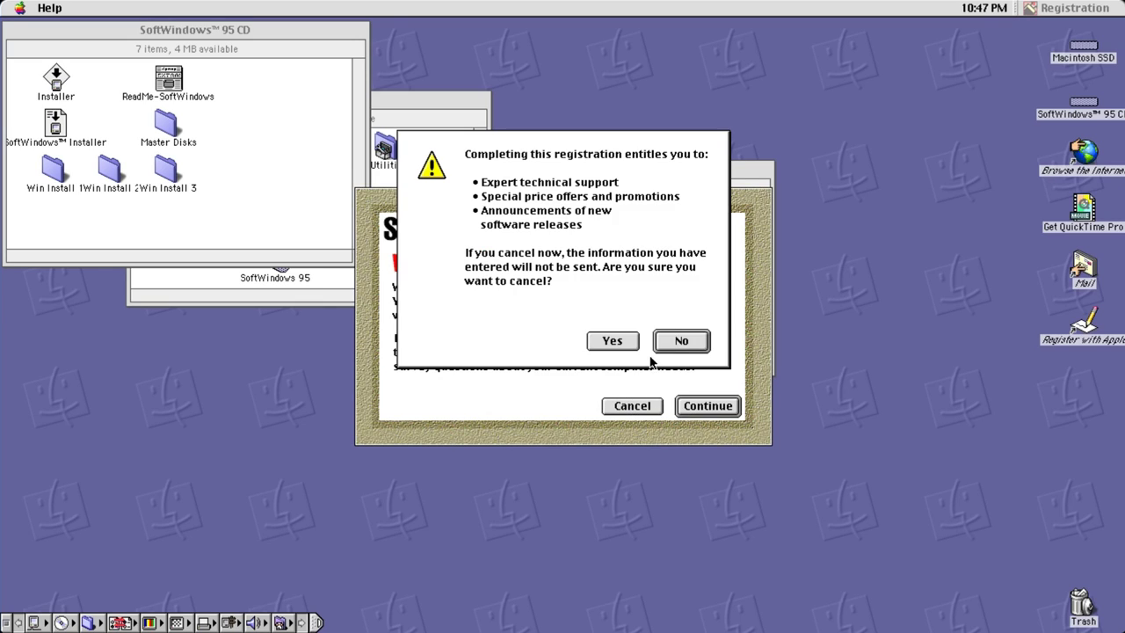
{"action": "left_click", "coordinate": [603, 341]}
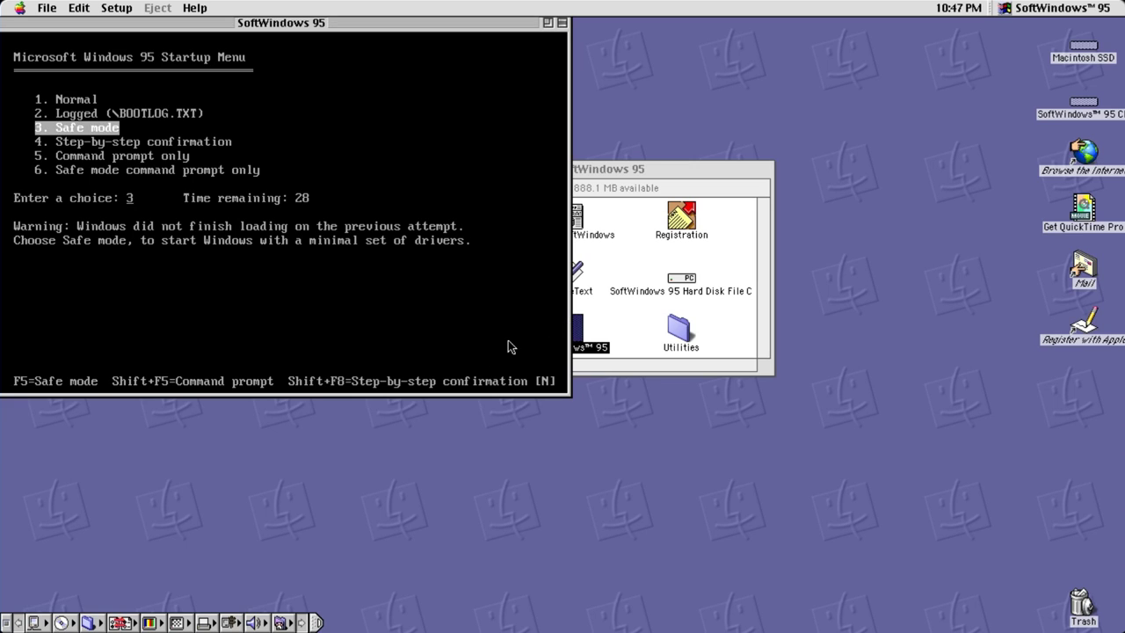
- Start Windows 95 with the Safe mode option of its startup menu
{"action": "key", "text": "Down"}
{"action": "key", "text": "Up"}
{"action": "key", "text": "Up"}
{"action": "key", "text": "Up"}
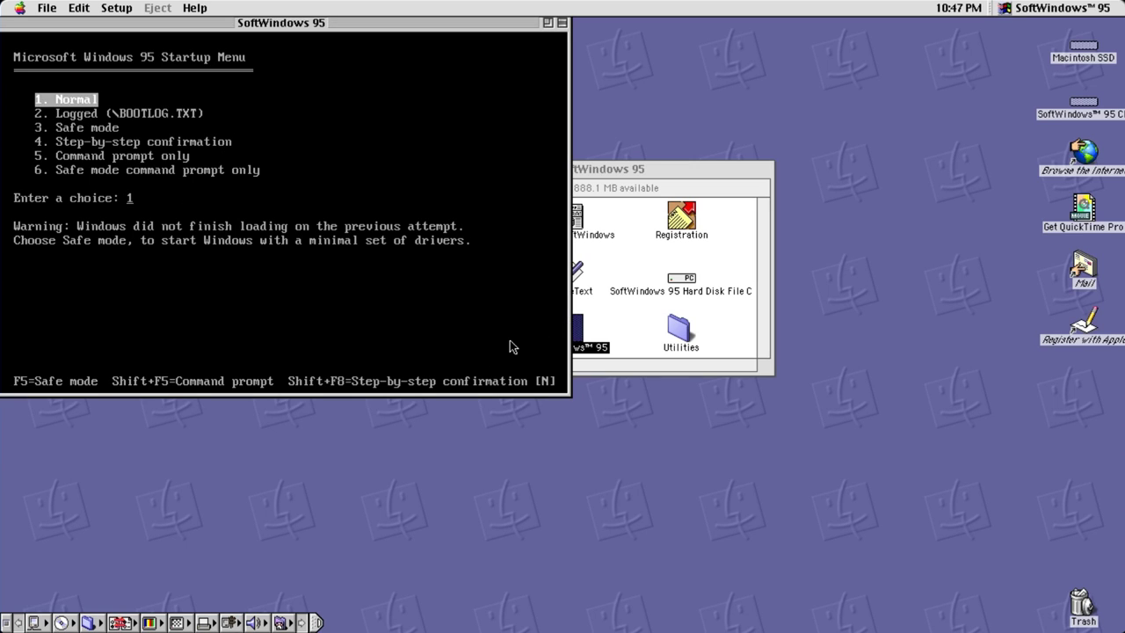
{"action": "key", "text": "Down"}
{"action": "key", "text": "Down"}
{"action": "key", "text": "Up"}
{"action": "key", "text": "Up"}
{"action": "key", "text": "Down"}
{"action": "key", "text": "Down"}
{"action": "key", "text": "Return"}
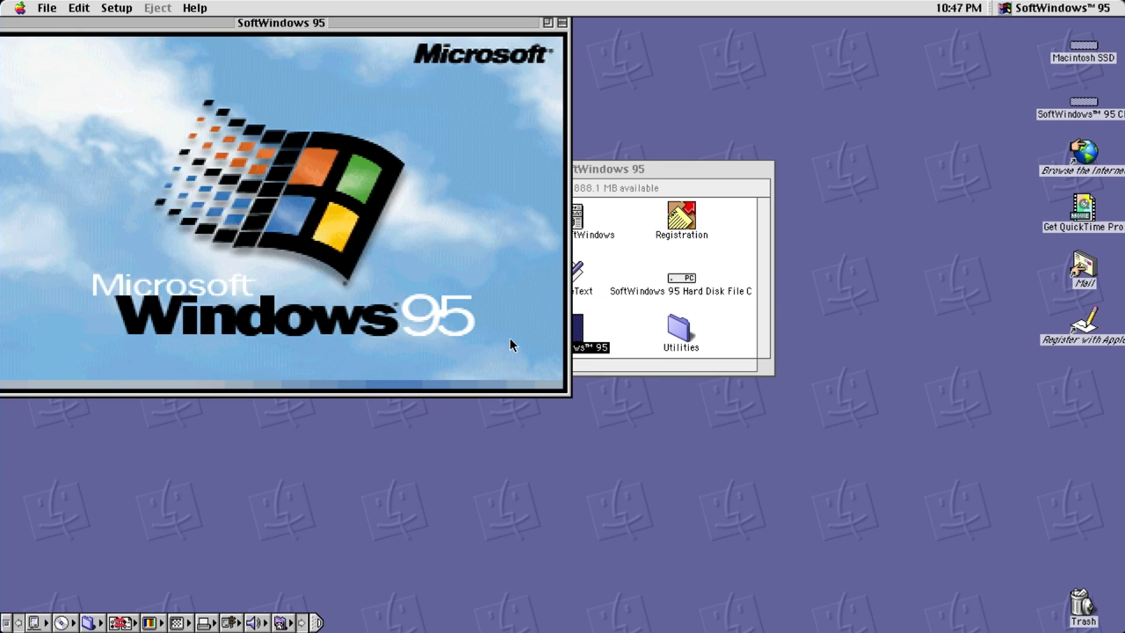
- Move the SoftWindows 95 window toward the centre of the Mac desktop
{"action": "left_click_drag", "start_coordinate": [442, 24], "coordinate": [681, 139]}
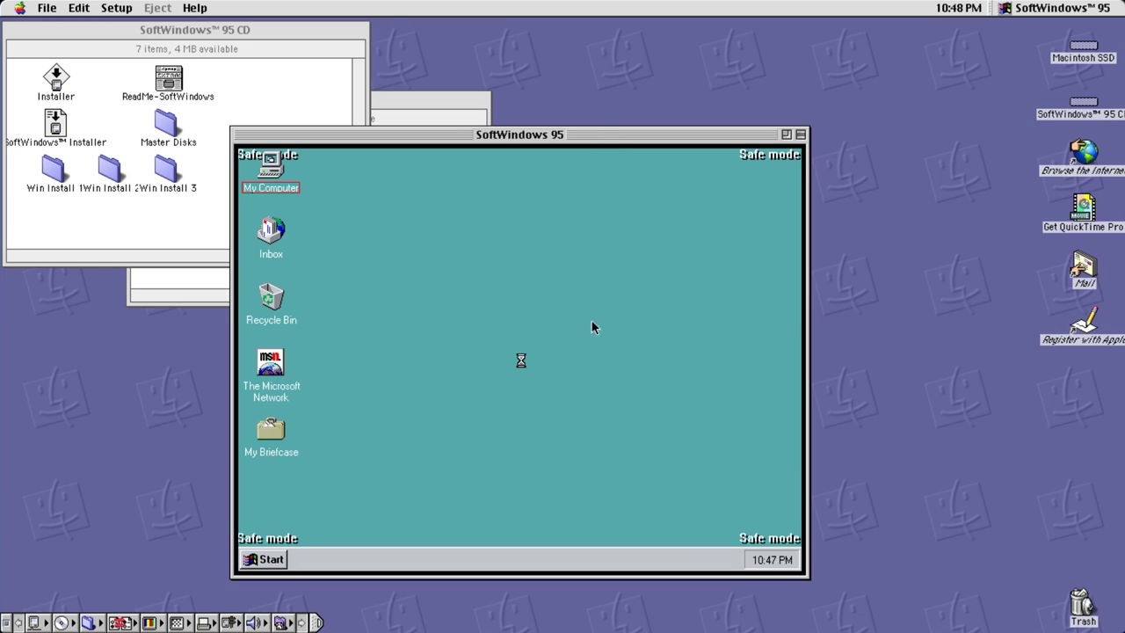
{"action": "left_click_drag", "start_coordinate": [488, 282], "coordinate": [522, 266]}
{"action": "left_click_drag", "start_coordinate": [115, 8], "coordinate": [126, 29]}
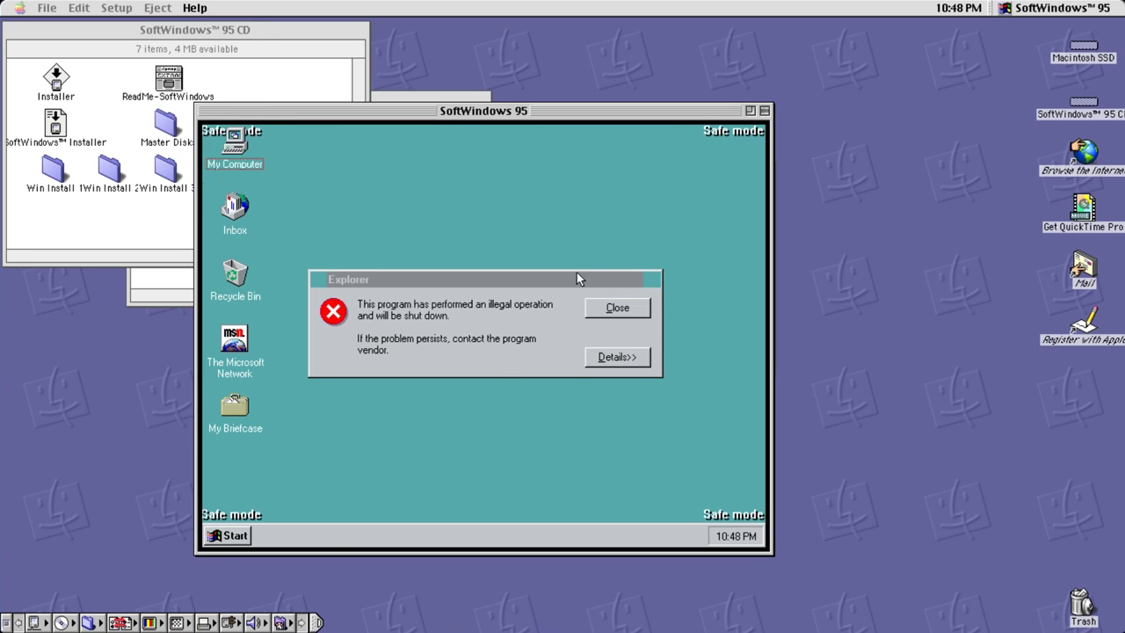
- Close the repeated Explorer error dialogs and acknowledge the safe mode notices until the Windows 95 desktop is usable
{"action": "left_click", "coordinate": [606, 309]}
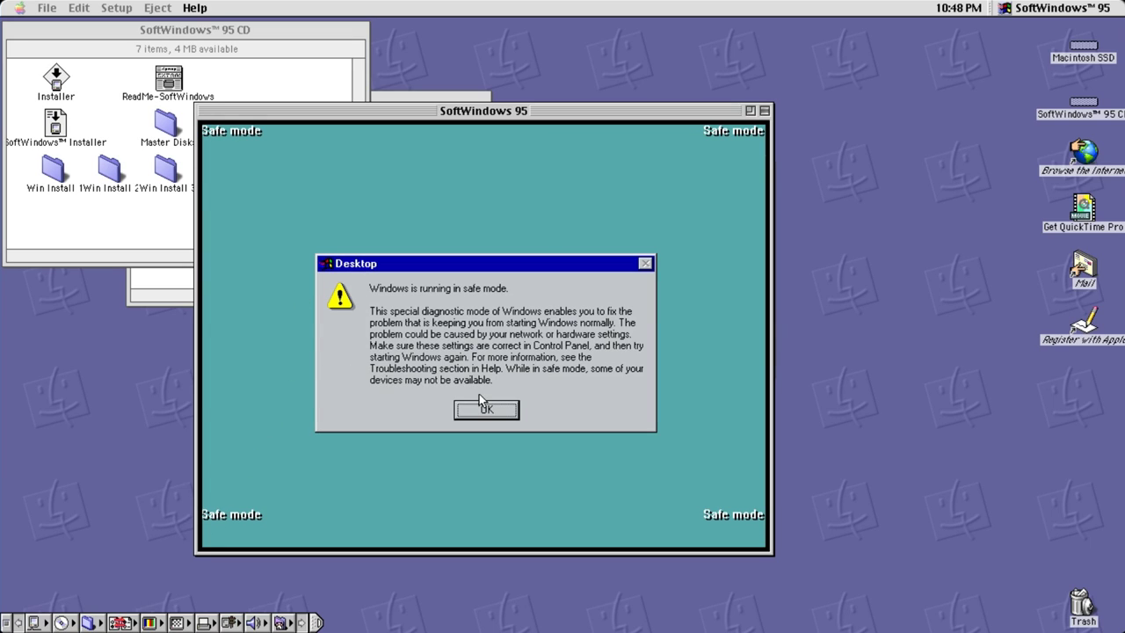
{"action": "left_click", "coordinate": [487, 413]}
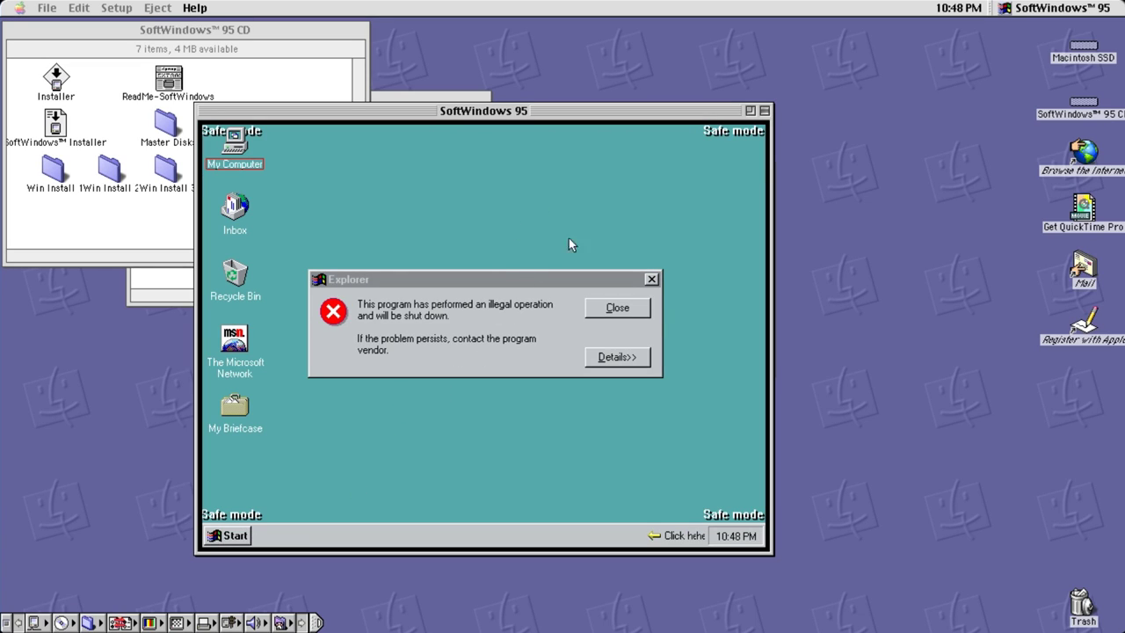
{"action": "left_click", "coordinate": [613, 315]}
{"action": "left_click", "coordinate": [614, 313]}
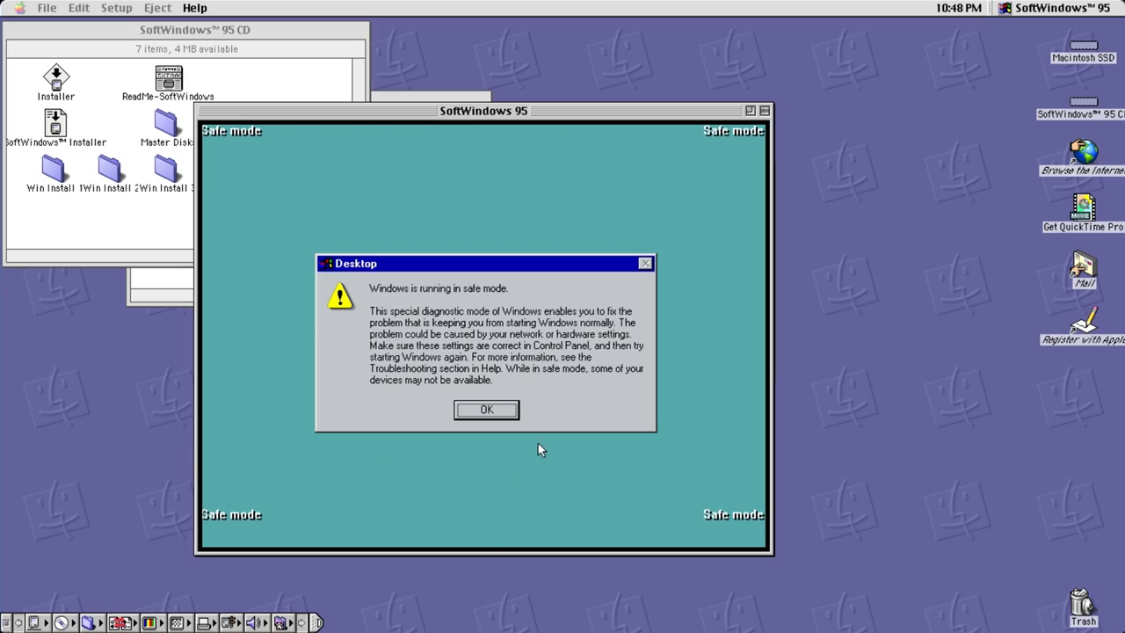
{"action": "left_click", "coordinate": [500, 410]}
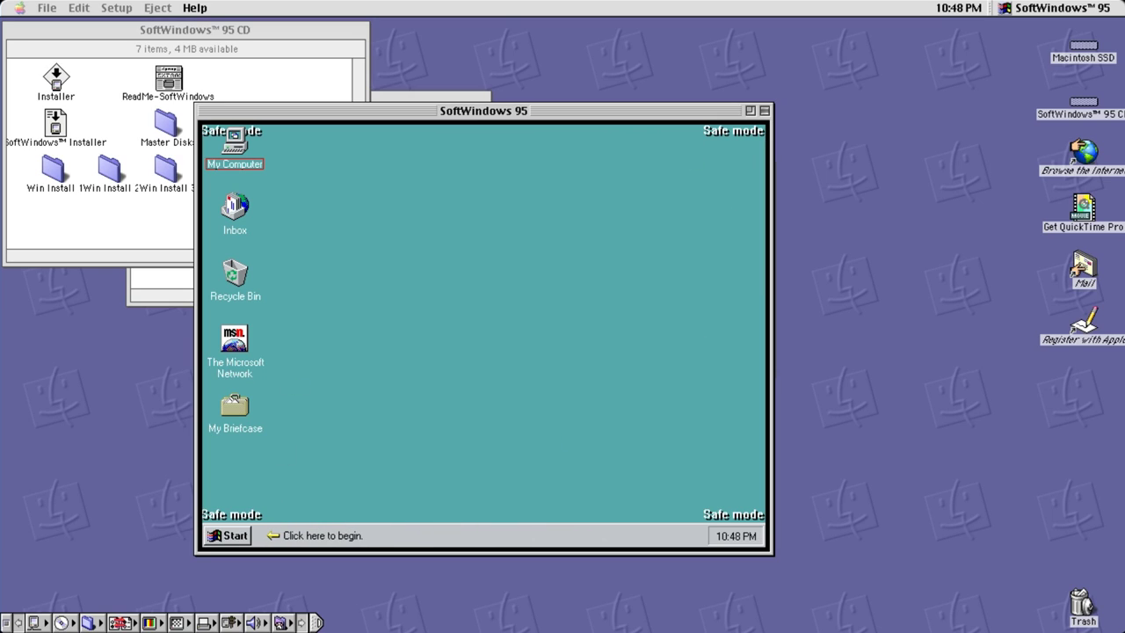
- Shut down Windows 95 from within SoftWindows
{"action": "left_click", "coordinate": [235, 532]}
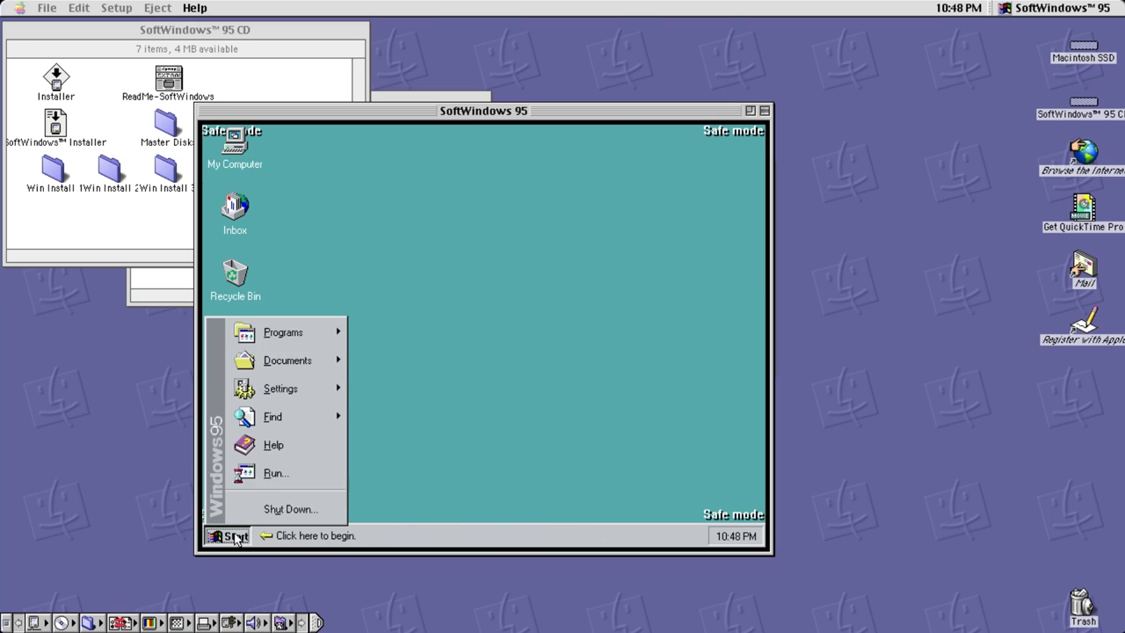
{"action": "left_click", "coordinate": [255, 510]}
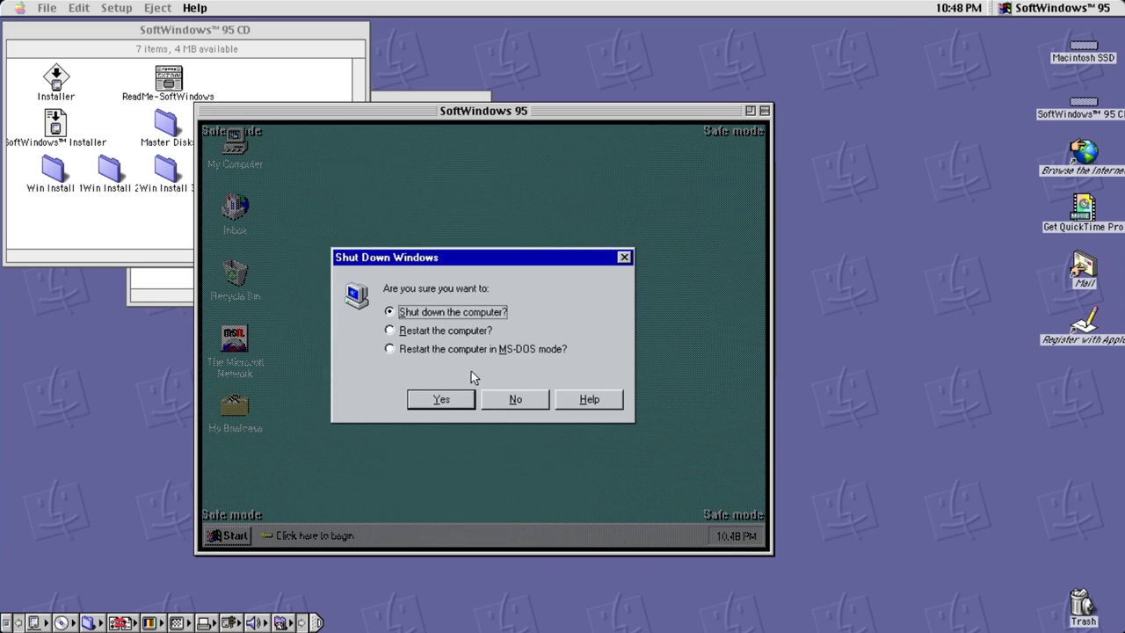
{"action": "left_click", "coordinate": [451, 399]}
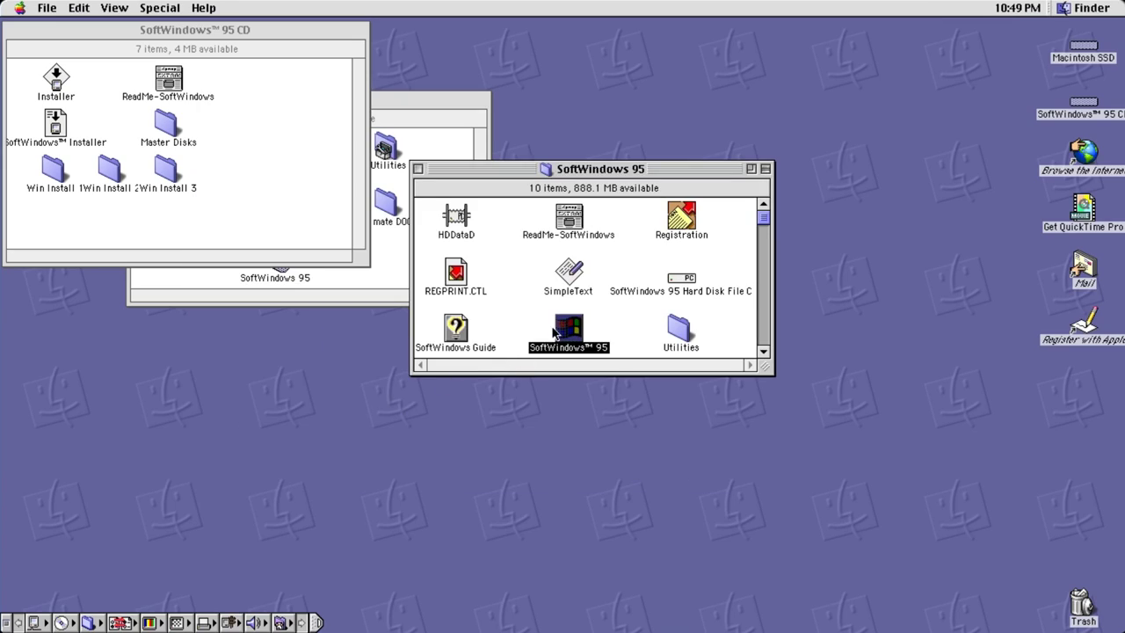
- Launch SoftWindows 95 from its folder and get past the registration reminder and its follow-up prompts
{"action": "double_click", "coordinate": [554, 332]}
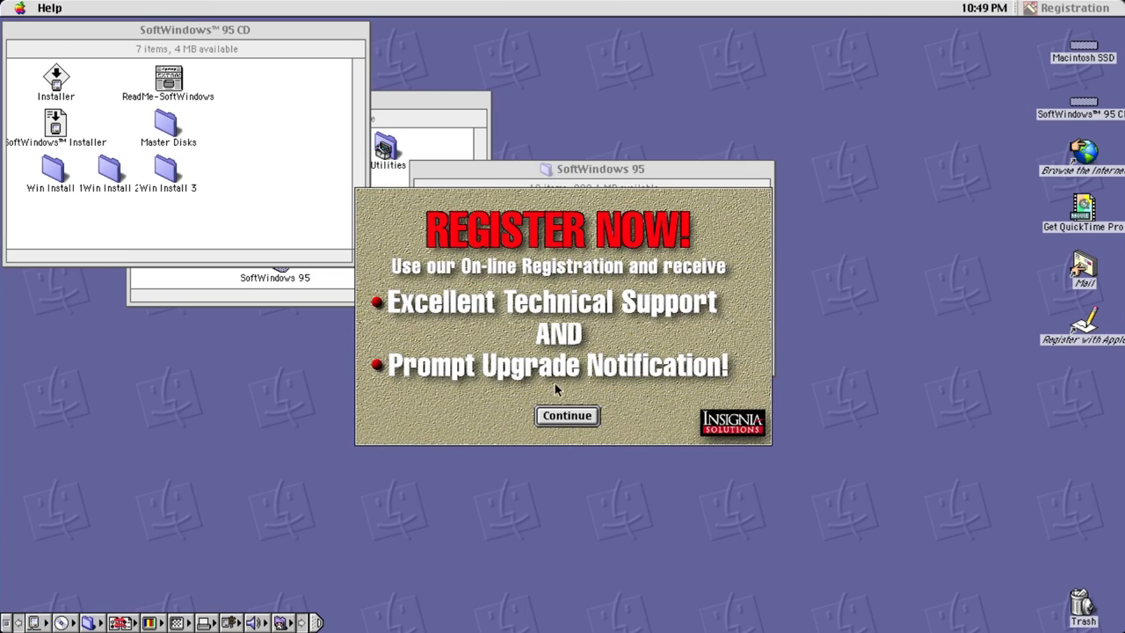
{"action": "left_click", "coordinate": [567, 415]}
{"action": "left_click", "coordinate": [650, 412]}
{"action": "left_click", "coordinate": [613, 343]}
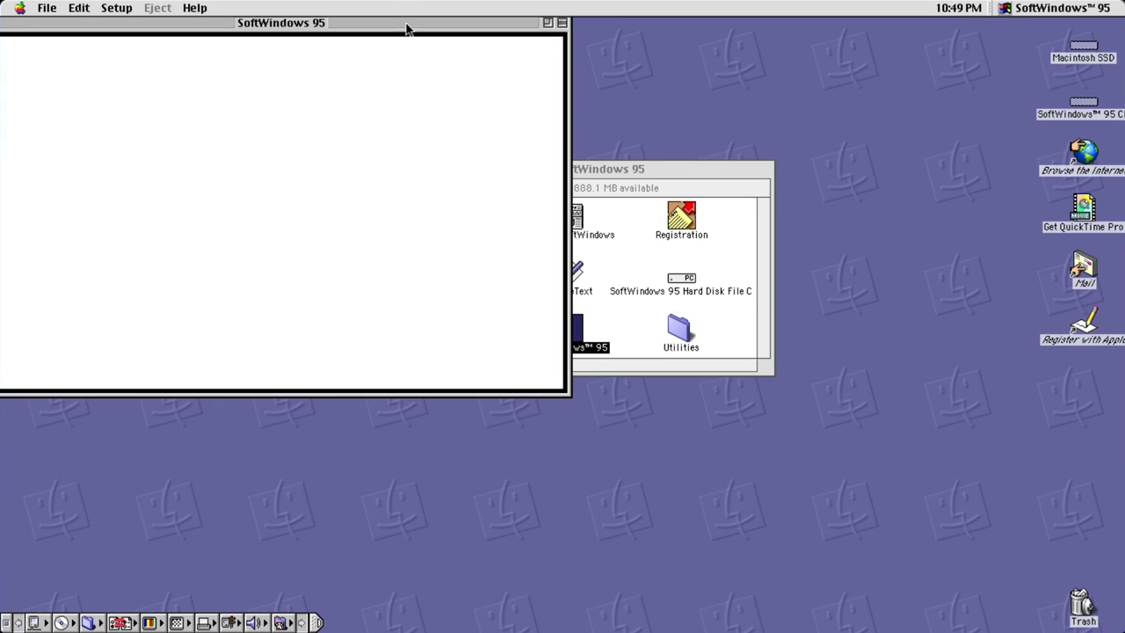
- Move the Windows 95 Desktop window toward the centre of the Mac desktop and close the Welcome screen
{"action": "left_click_drag", "start_coordinate": [402, 25], "coordinate": [617, 135]}
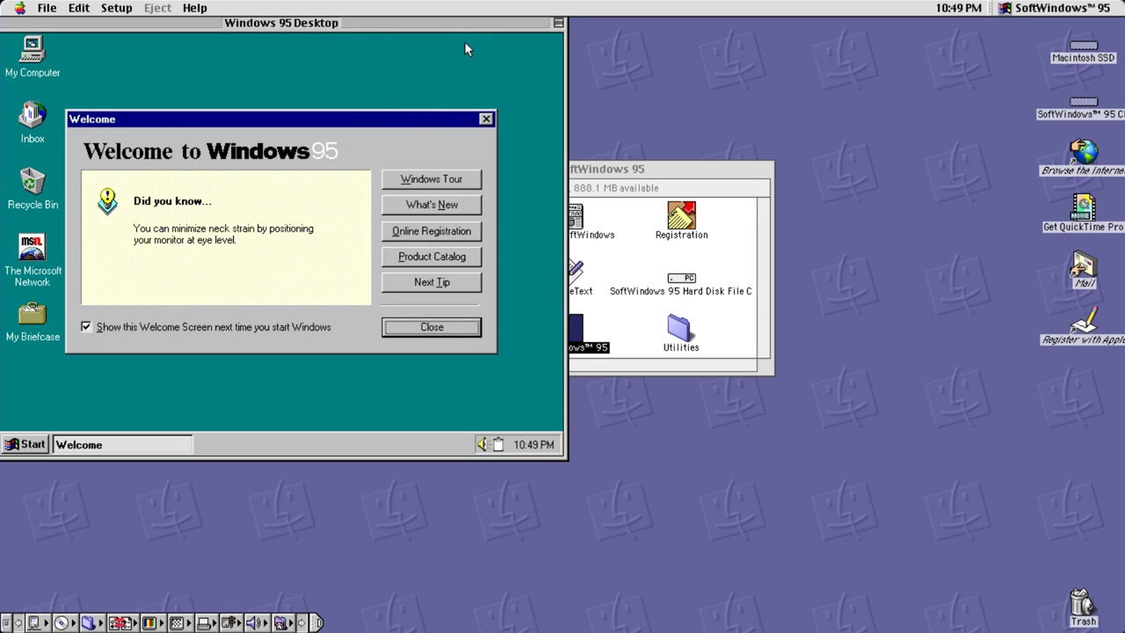
{"action": "left_click_drag", "start_coordinate": [451, 31], "coordinate": [744, 106]}
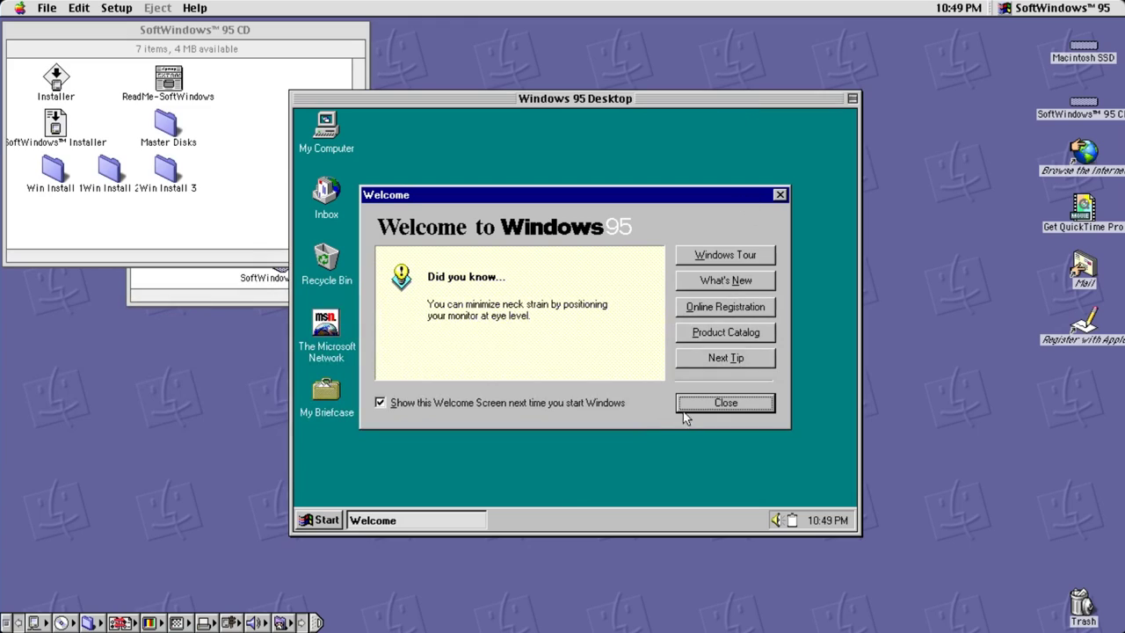
{"action": "left_click", "coordinate": [750, 408]}
- Open Paint from the Windows 95 accessories
{"action": "left_click", "coordinate": [318, 519]}
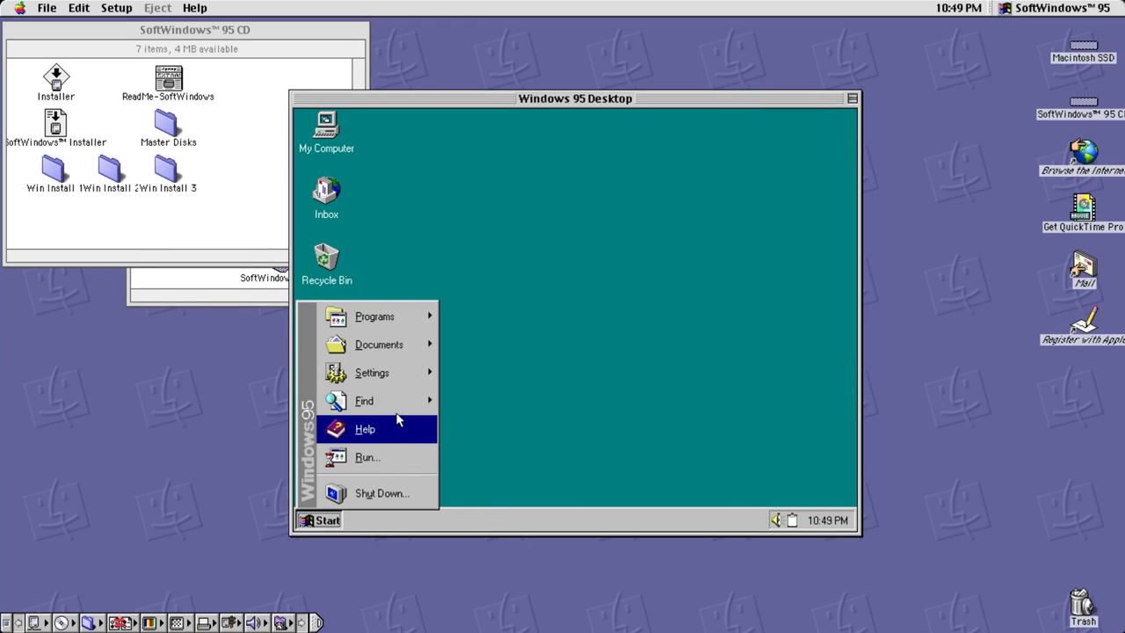
{"action": "mouse_move", "coordinate": [406, 329]}
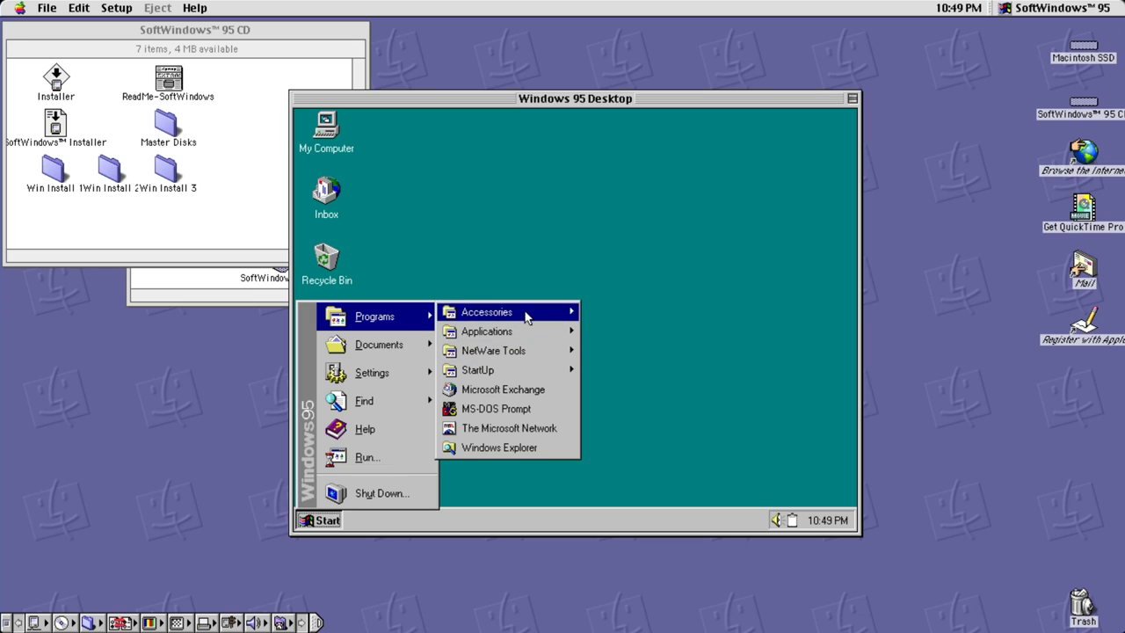
{"action": "mouse_move", "coordinate": [527, 315]}
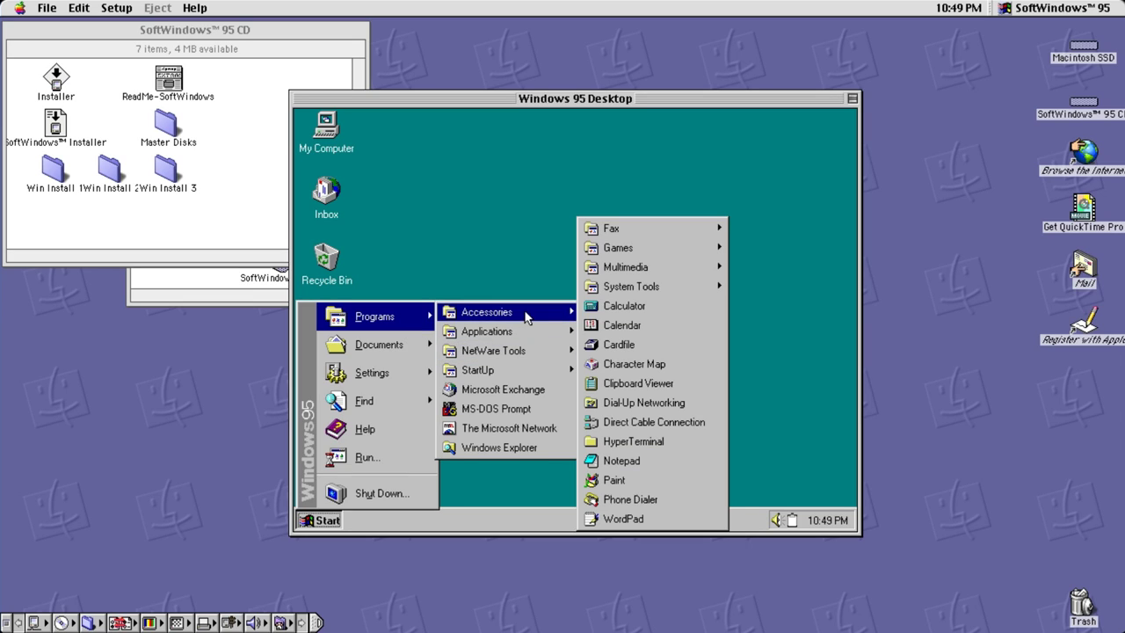
{"action": "left_click", "coordinate": [648, 479]}
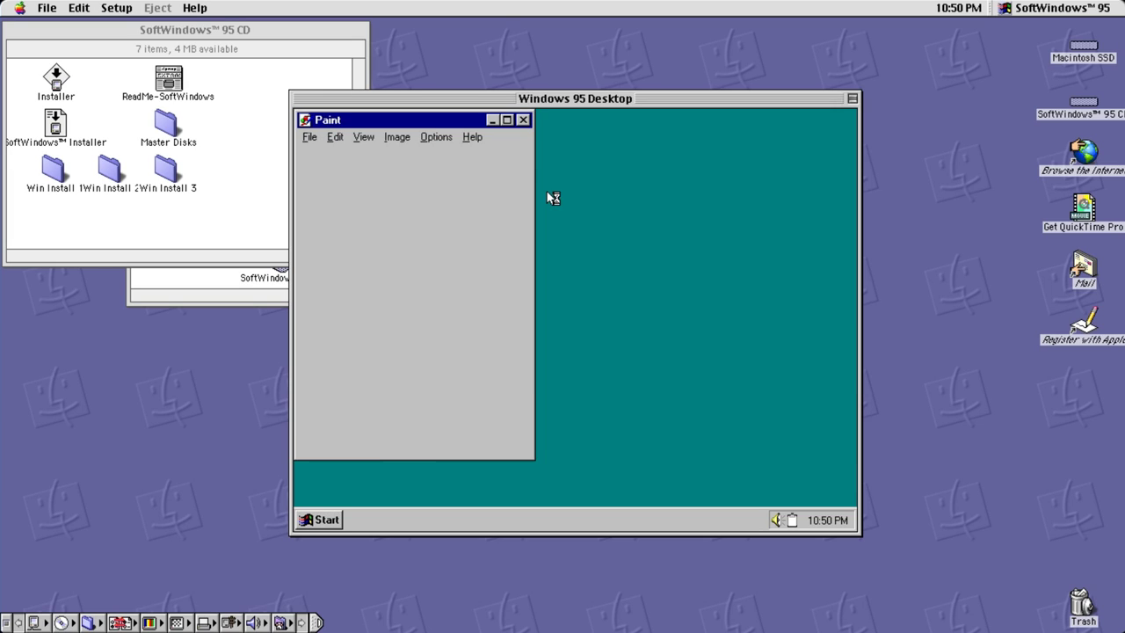
- Scribble a black freehand line on the Paint canvas and fill the background around it with magenta
{"action": "mouse_move", "coordinate": [444, 211]}
{"action": "left_mouse_down"}
{"action": "mouse_move", "coordinate": [419, 284]}
{"action": "mouse_move", "coordinate": [439, 294]}
{"action": "mouse_move", "coordinate": [404, 331]}
{"action": "mouse_move", "coordinate": [515, 314]}
{"action": "left_mouse_up"}
{"action": "left_click", "coordinate": [430, 426]}
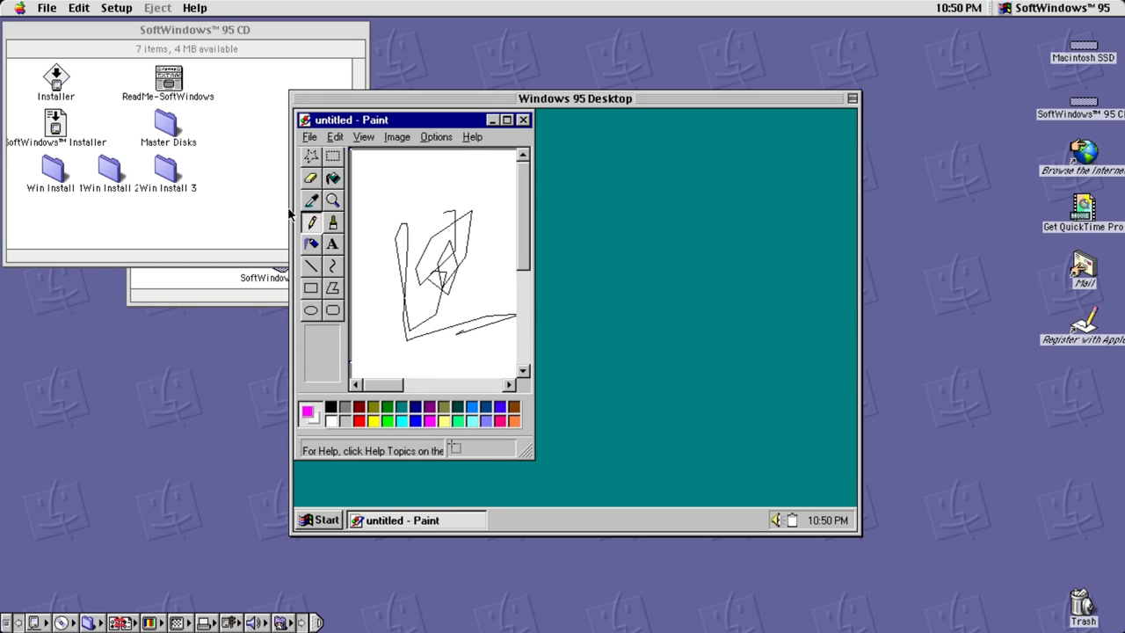
{"action": "left_click", "coordinate": [333, 179]}
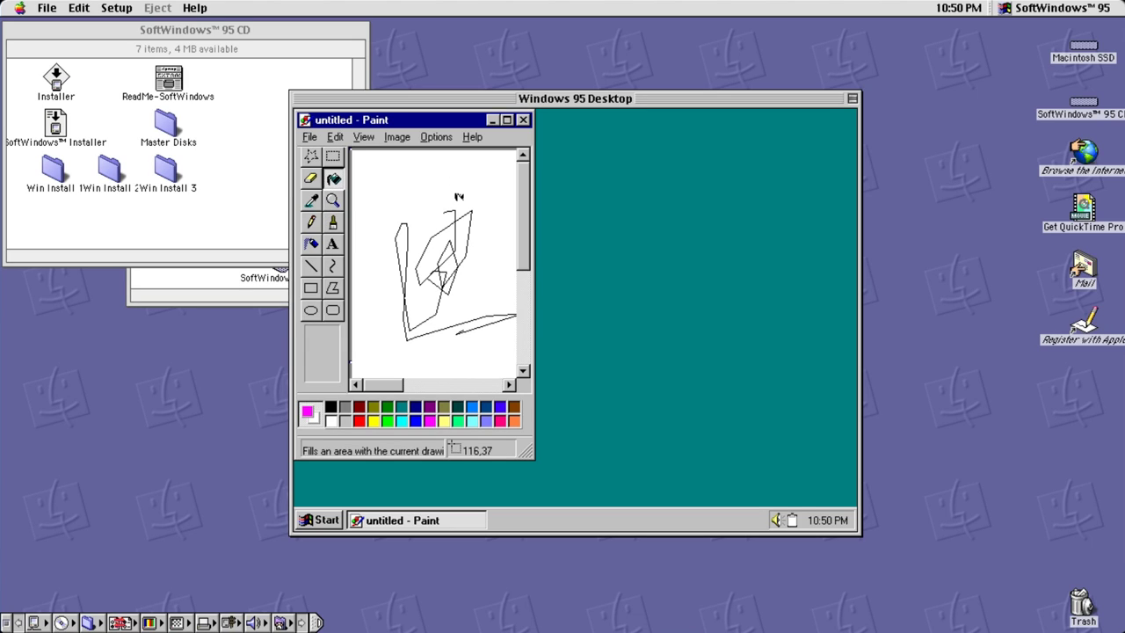
{"action": "left_click", "coordinate": [452, 185]}
- Exit Paint without saving the drawing
{"action": "left_click", "coordinate": [308, 138]}
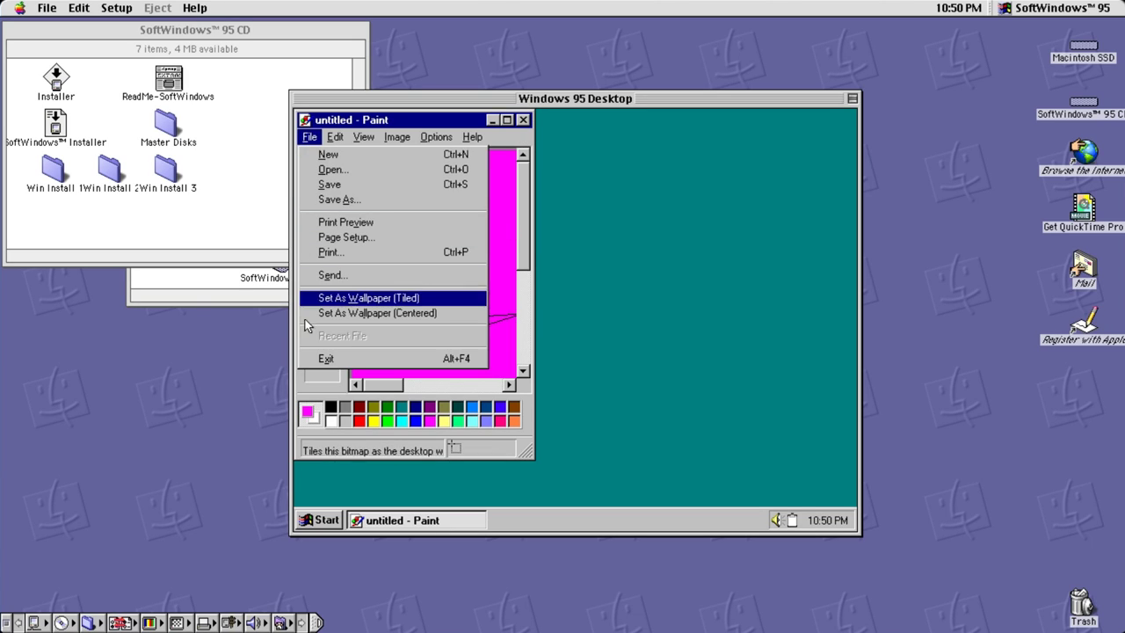
{"action": "left_click", "coordinate": [413, 361]}
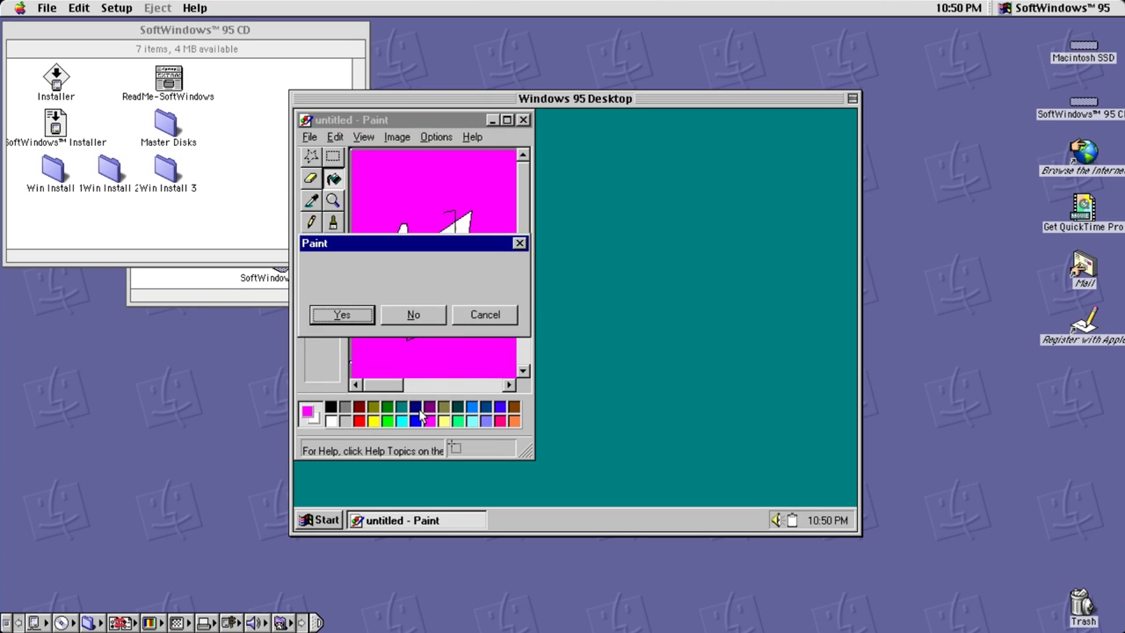
{"action": "left_click", "coordinate": [437, 316]}
- Try to start Solitaire from the Windows 95 games
{"action": "left_click", "coordinate": [305, 521]}
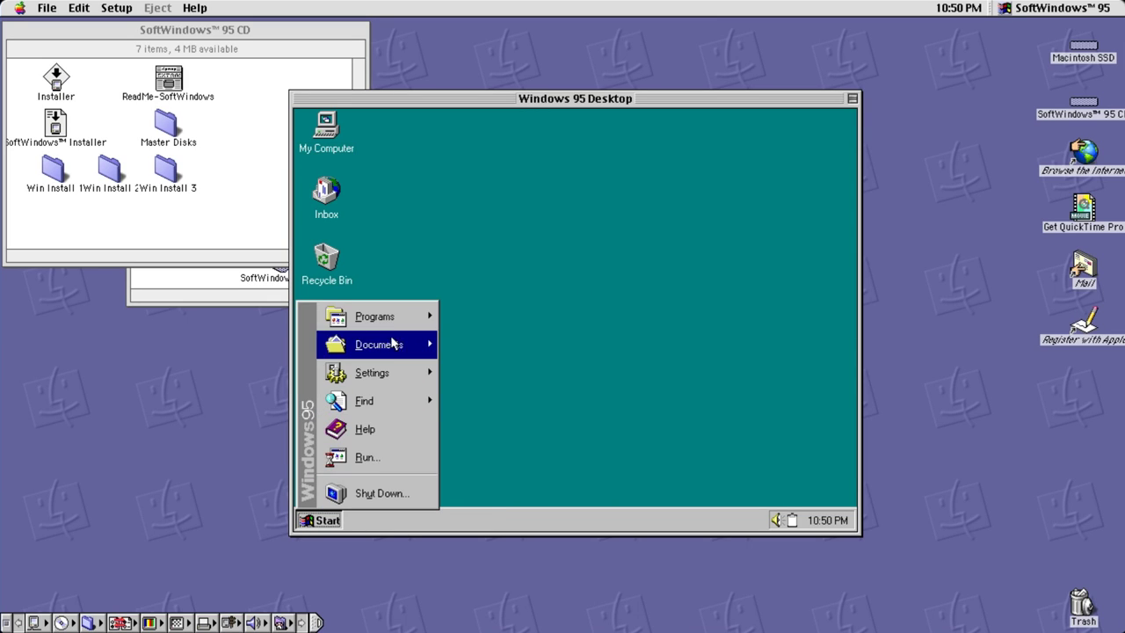
{"action": "mouse_move", "coordinate": [392, 318]}
{"action": "mouse_move", "coordinate": [547, 315]}
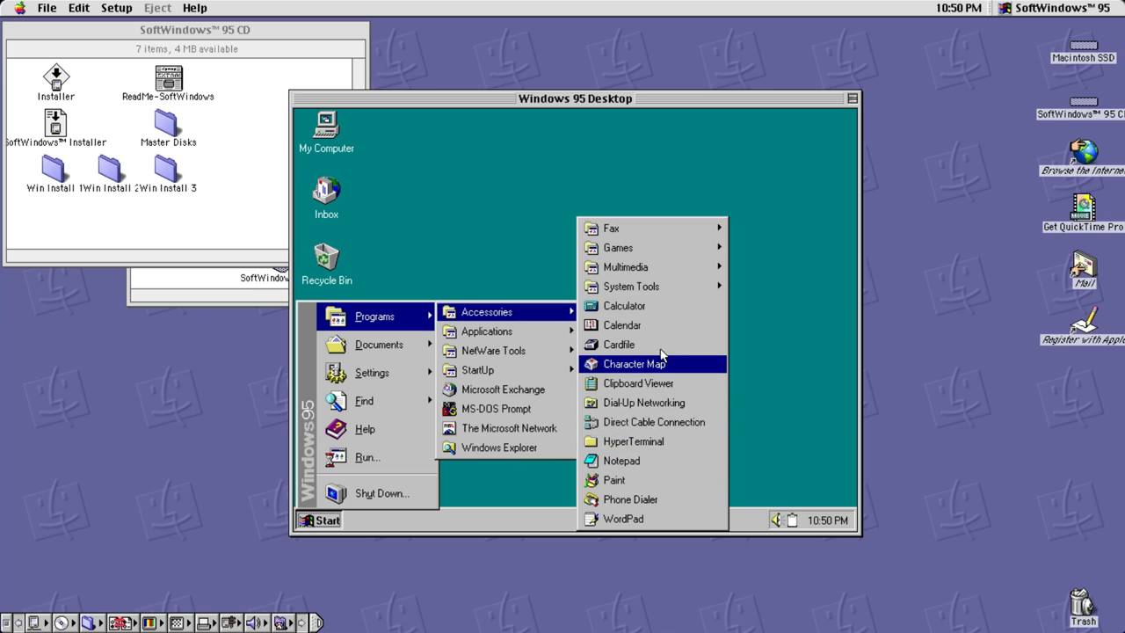
{"action": "mouse_move", "coordinate": [694, 247]}
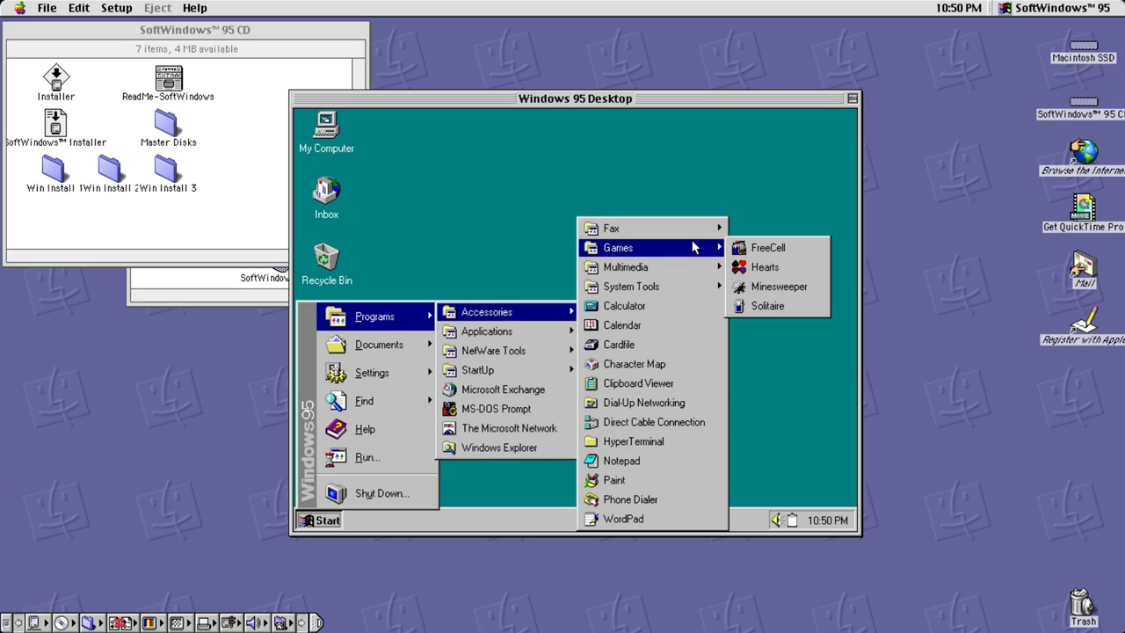
{"action": "left_click", "coordinate": [786, 307]}
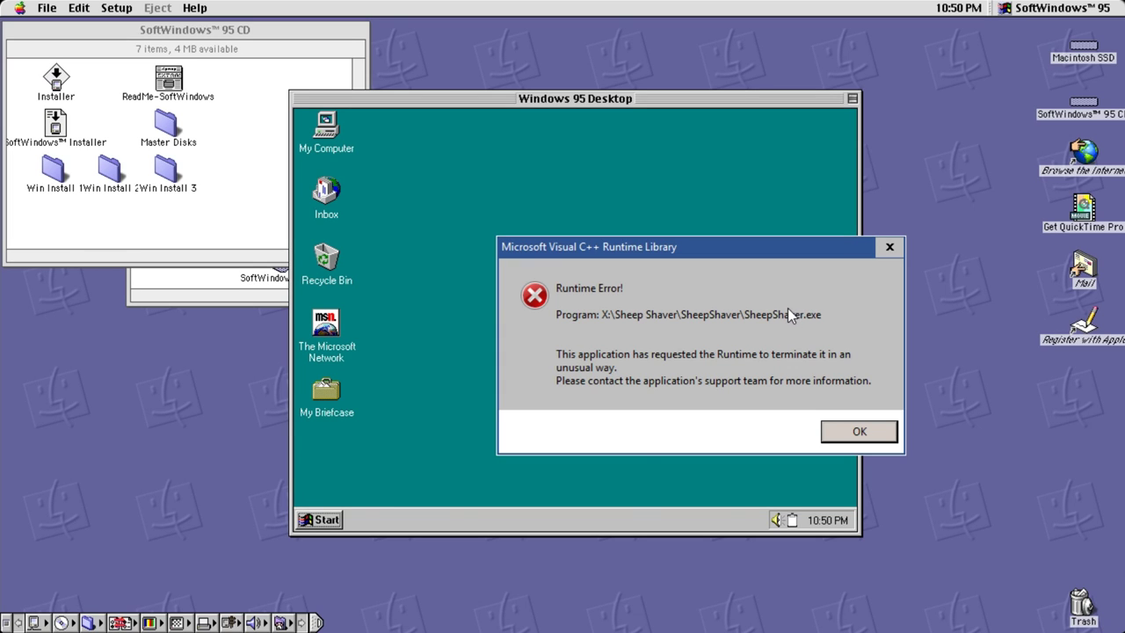
- Dismiss the SheepShaver runtime error and open SheepShaverGUI.exe from the SheepShaver folder in Windows
{"action": "left_click_drag", "start_coordinate": [803, 254], "coordinate": [1124, 307]}
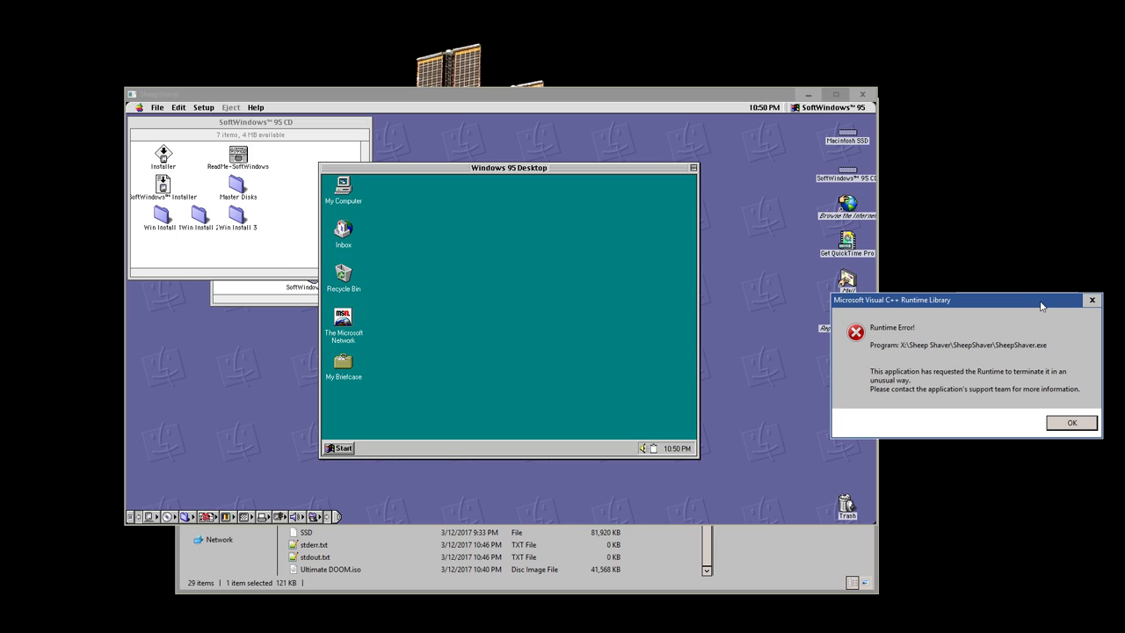
{"action": "left_click", "coordinate": [1070, 425]}
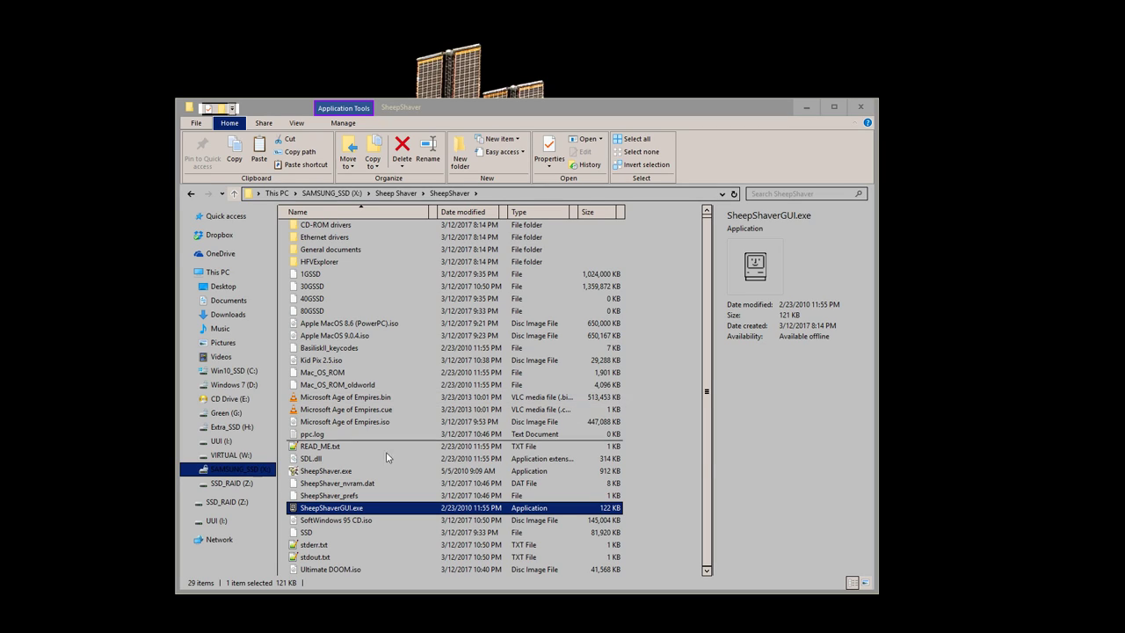
{"action": "left_click", "coordinate": [332, 509]}
{"action": "double_click", "coordinate": [330, 509]}
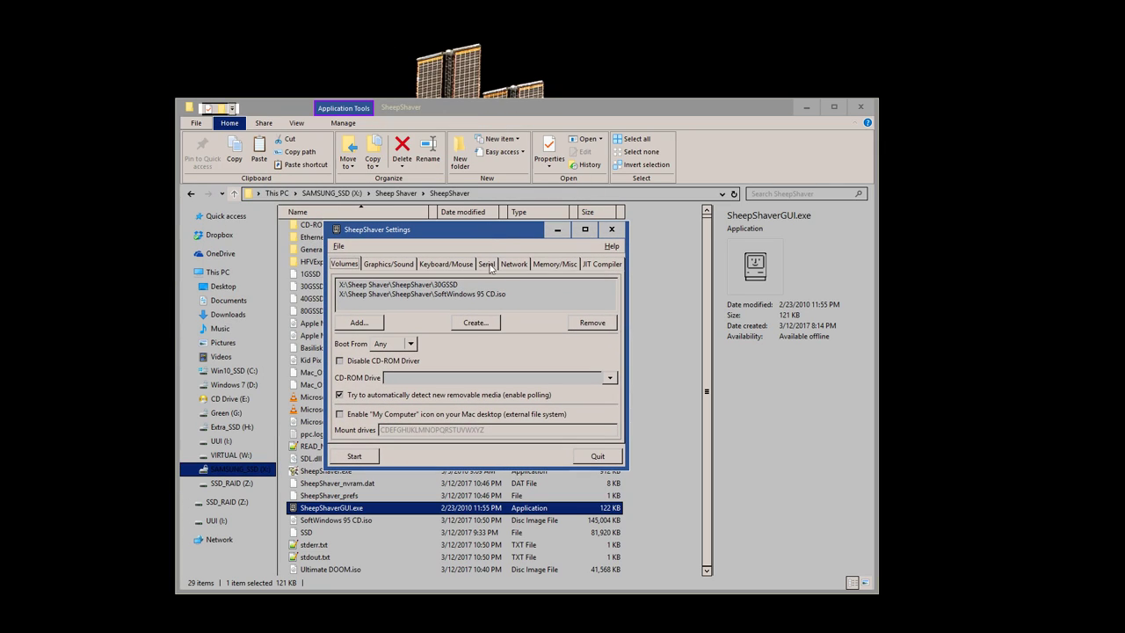
- Review the SheepShaver graphics and sound, keyboard, serial, network, memory, JIT compiler and volume settings, and close the settings window
{"action": "left_click", "coordinate": [409, 266]}
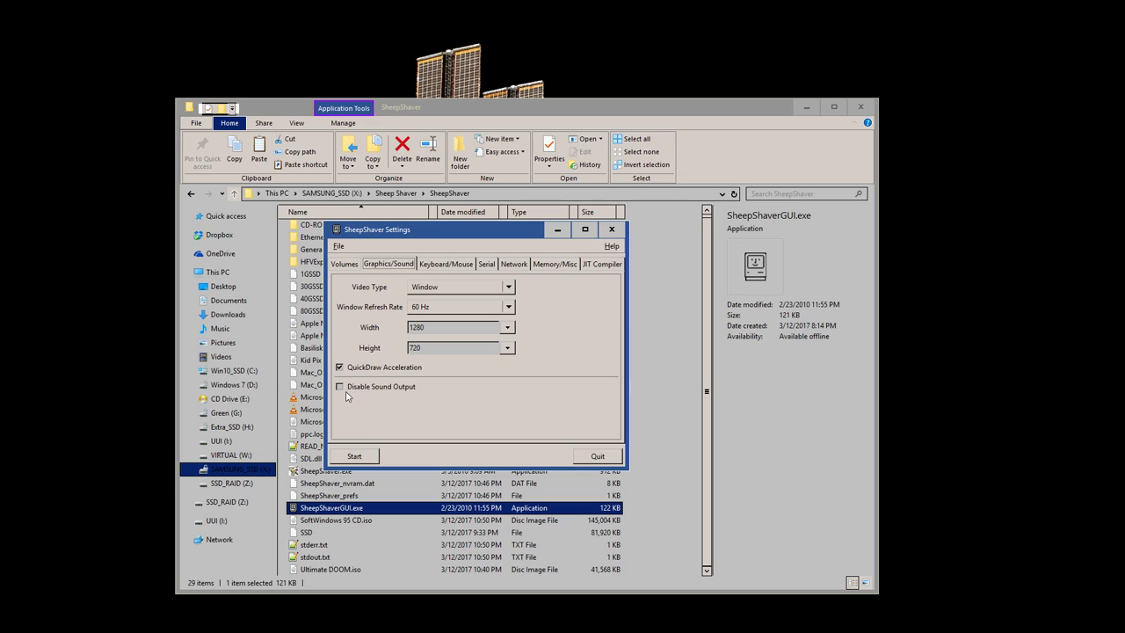
{"action": "left_click", "coordinate": [465, 265]}
{"action": "left_click", "coordinate": [497, 265]}
{"action": "left_click", "coordinate": [514, 265]}
{"action": "left_click", "coordinate": [558, 265]}
{"action": "left_click", "coordinate": [590, 265]}
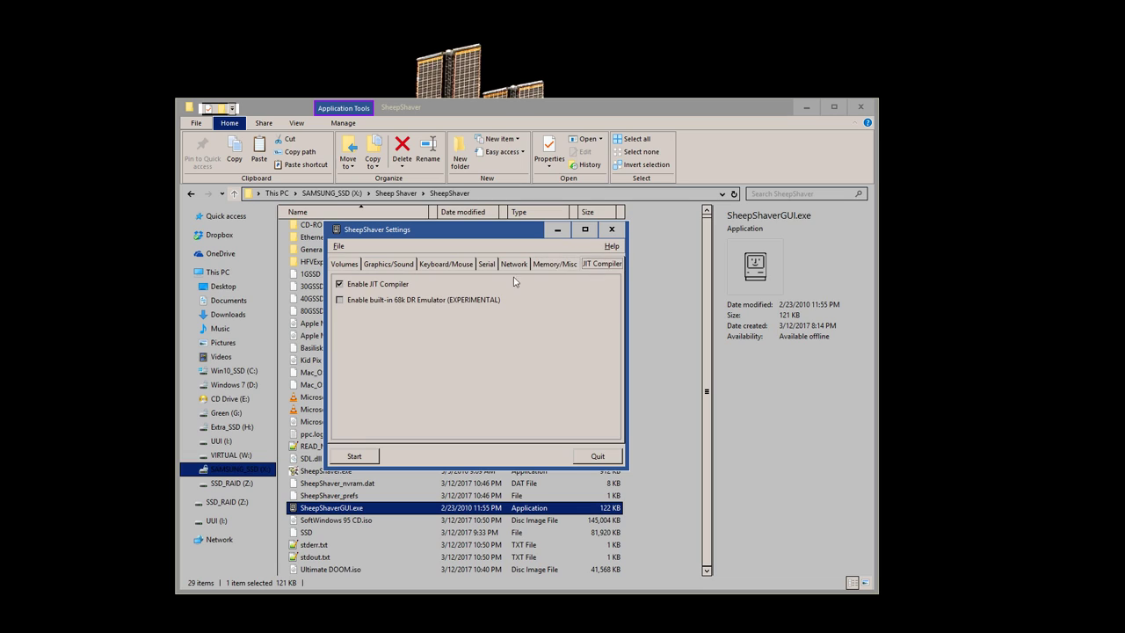
{"action": "left_click", "coordinate": [350, 265]}
{"action": "left_click", "coordinate": [612, 231]}
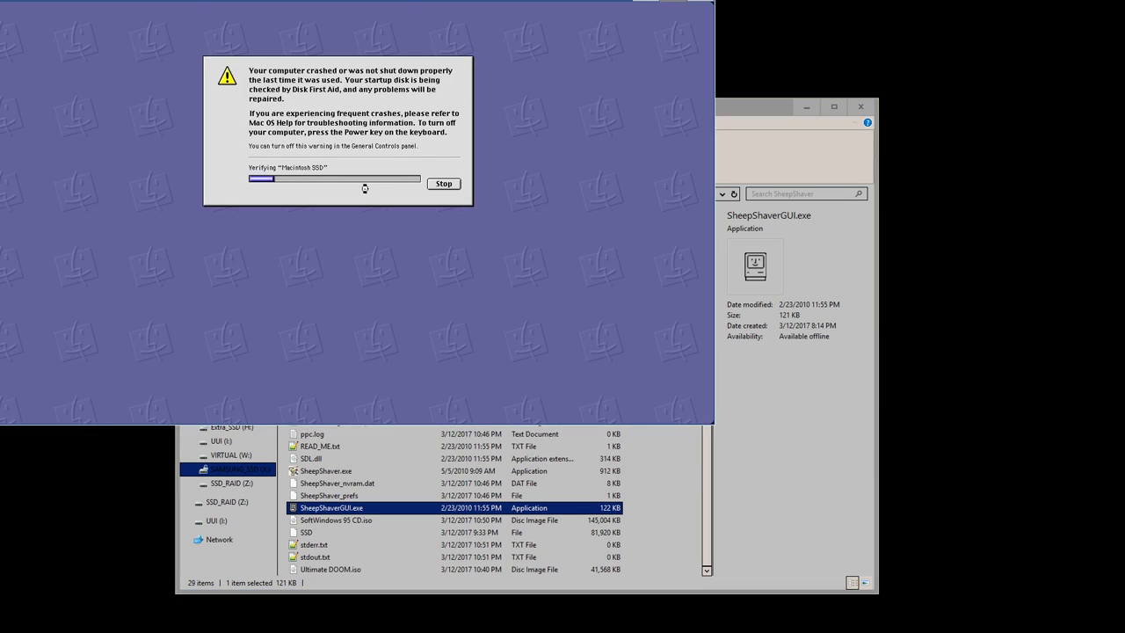
- Stop the disk verification during Mac OS 8.6 startup and move the SheepShaver window fully into view
{"action": "left_click", "coordinate": [442, 184]}
{"action": "left_click", "coordinate": [448, 186]}
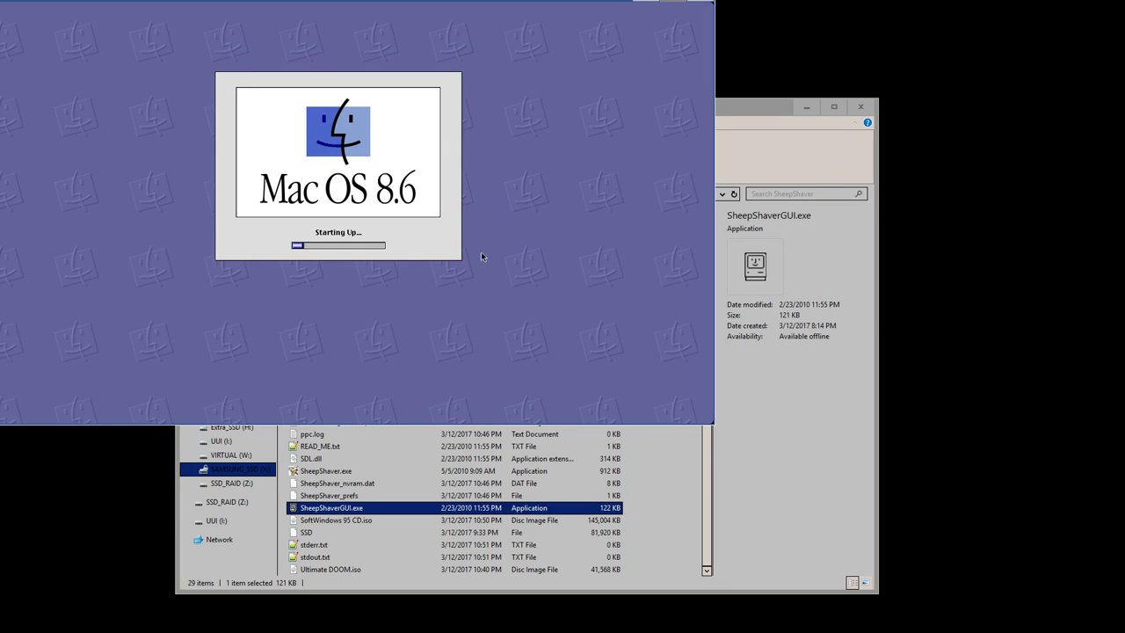
{"action": "left_click_drag", "start_coordinate": [515, 3], "coordinate": [690, 91]}
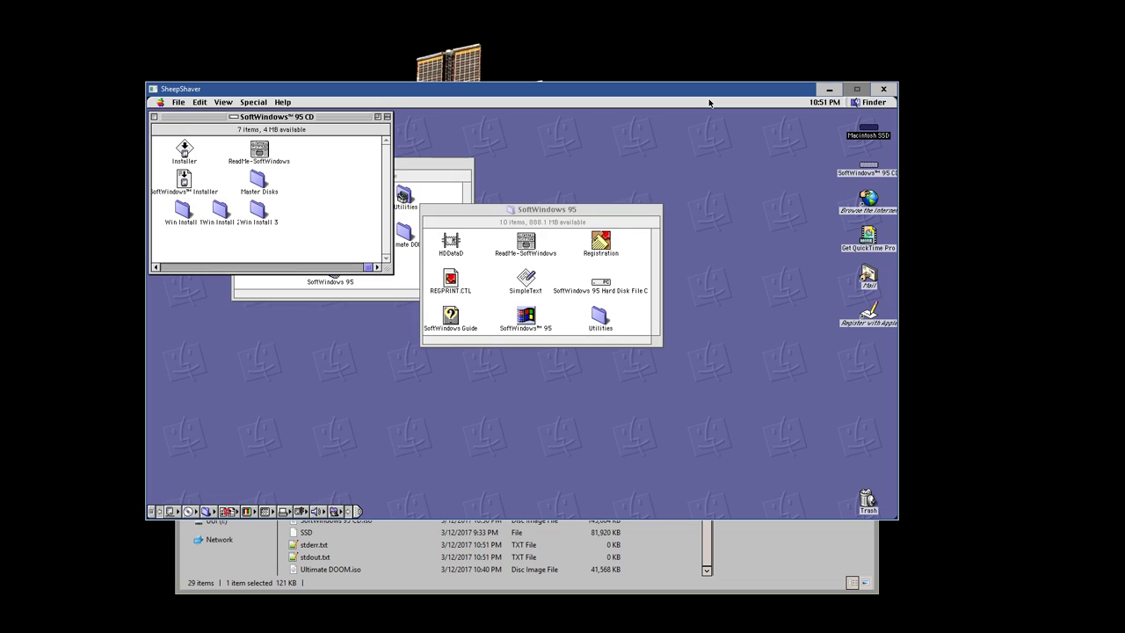
- Start SoftWindows 95 again in the restarted Mac OS and skip its registration screens
{"action": "left_click", "coordinate": [525, 318]}
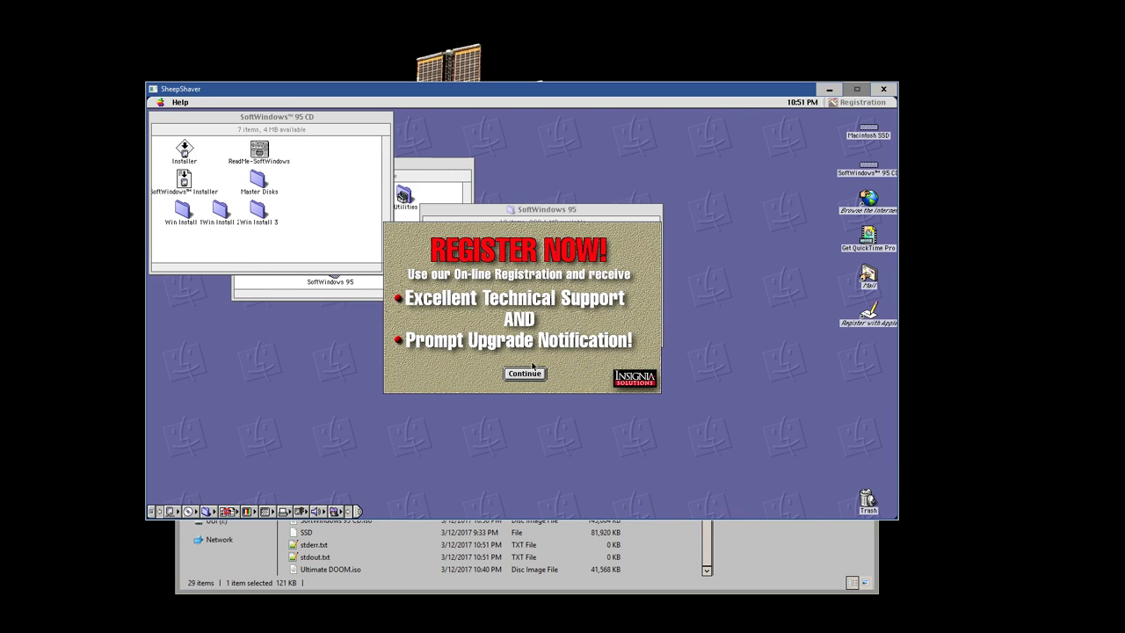
{"action": "left_click", "coordinate": [536, 374]}
{"action": "left_click", "coordinate": [568, 369]}
{"action": "left_click", "coordinate": [555, 324]}
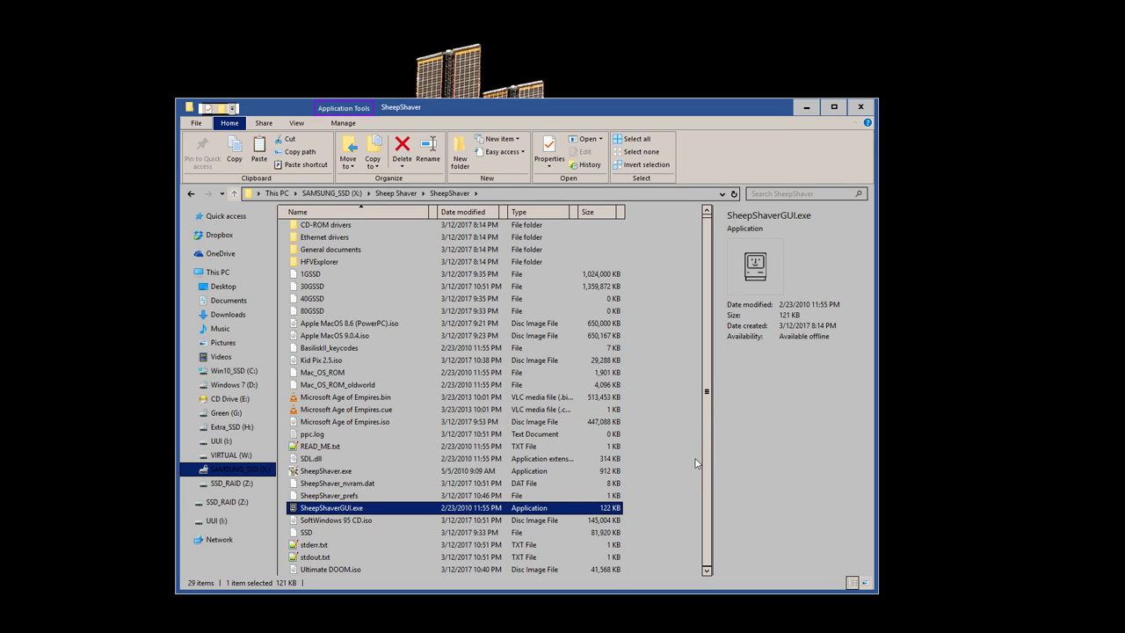
- Enlarge the SheepShaver folder window downward so its whole file list fits
{"action": "left_click_drag", "start_coordinate": [775, 594], "coordinate": [771, 618]}
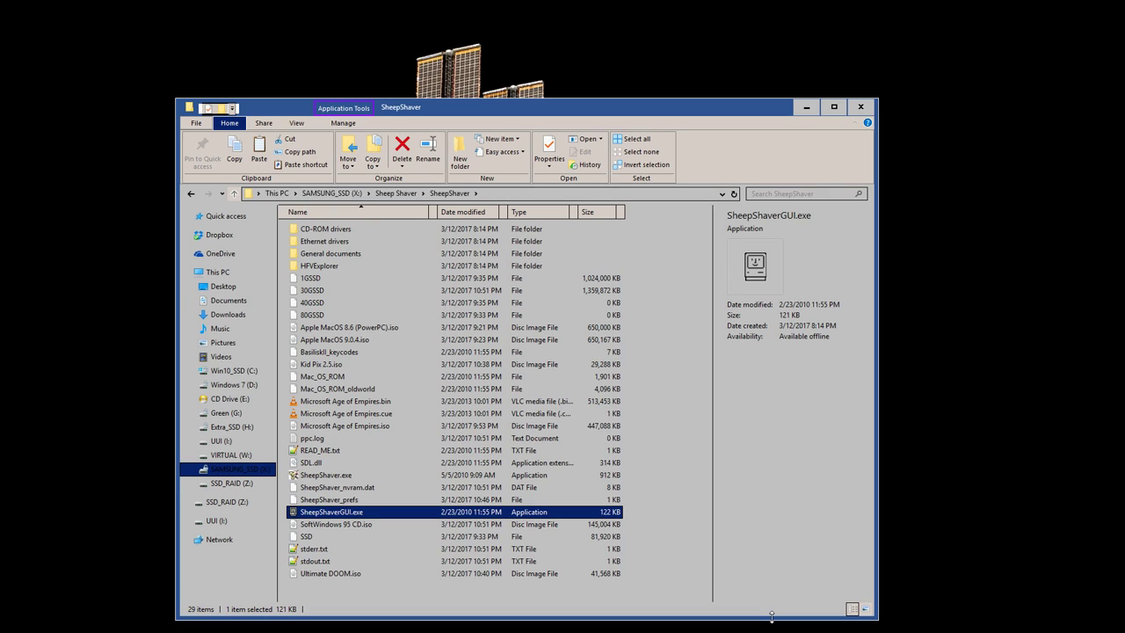